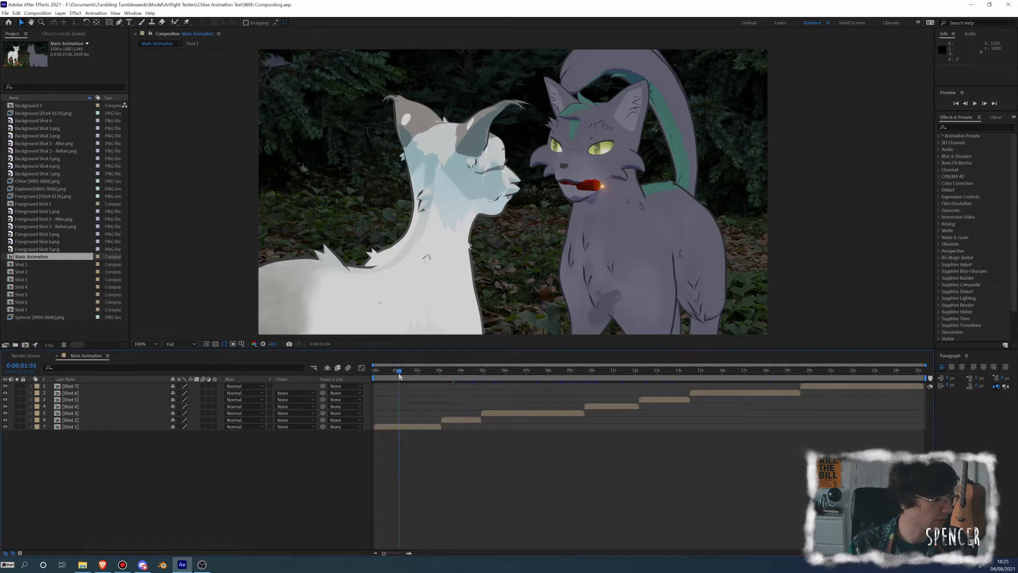
Look through the shots of the Main Animation composition and examine the photographic forest background behind the cats in the first shot
key("Page_Up")
left_click(470, 371)
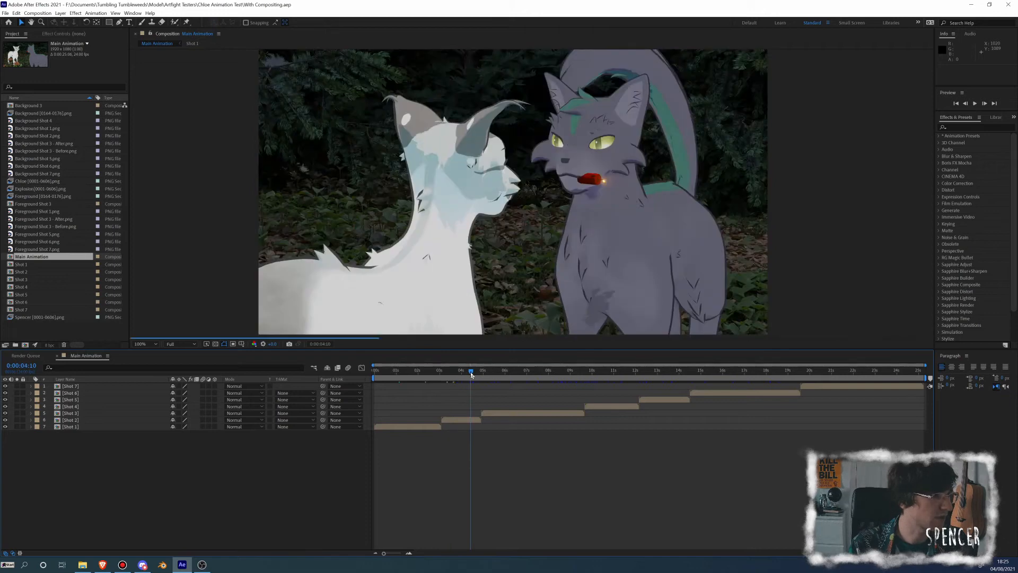
left_click(580, 371)
left_click_drag(589, 373, 674, 371)
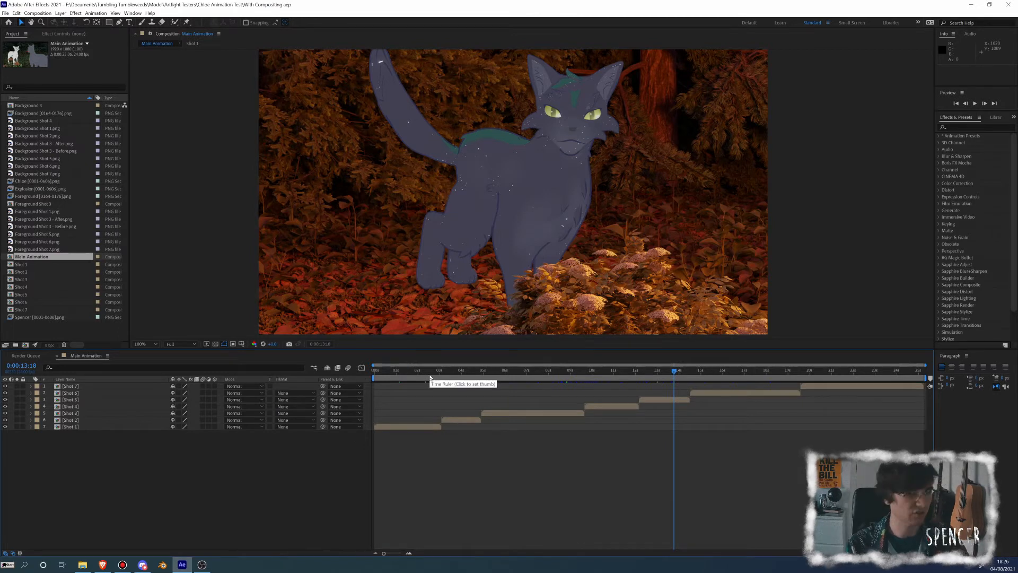
left_click(414, 371)
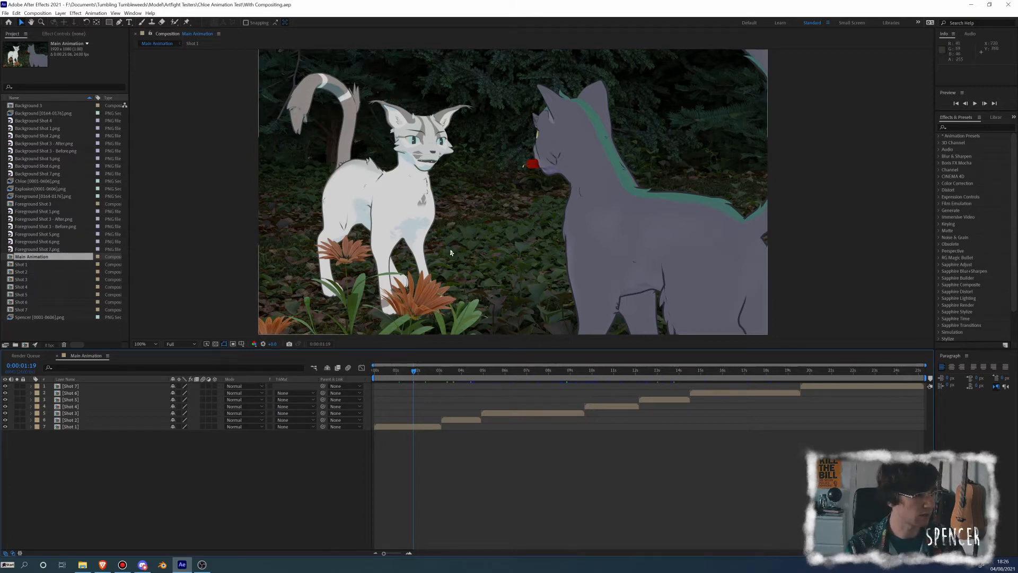
scroll(511, 233, "up", 2)
scroll(510, 211, "up", 2)
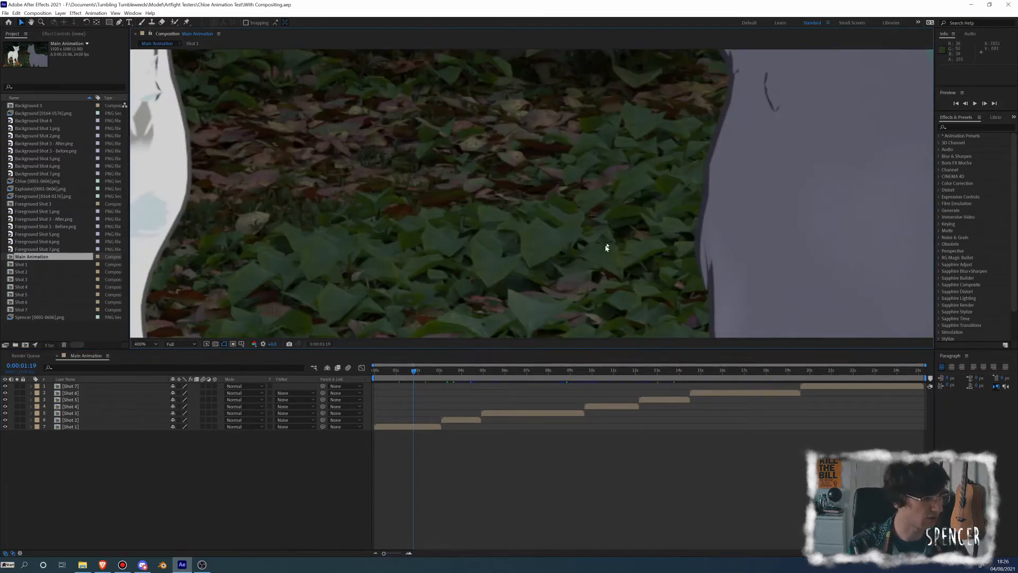
left_click_drag(452, 281, 479, 218)
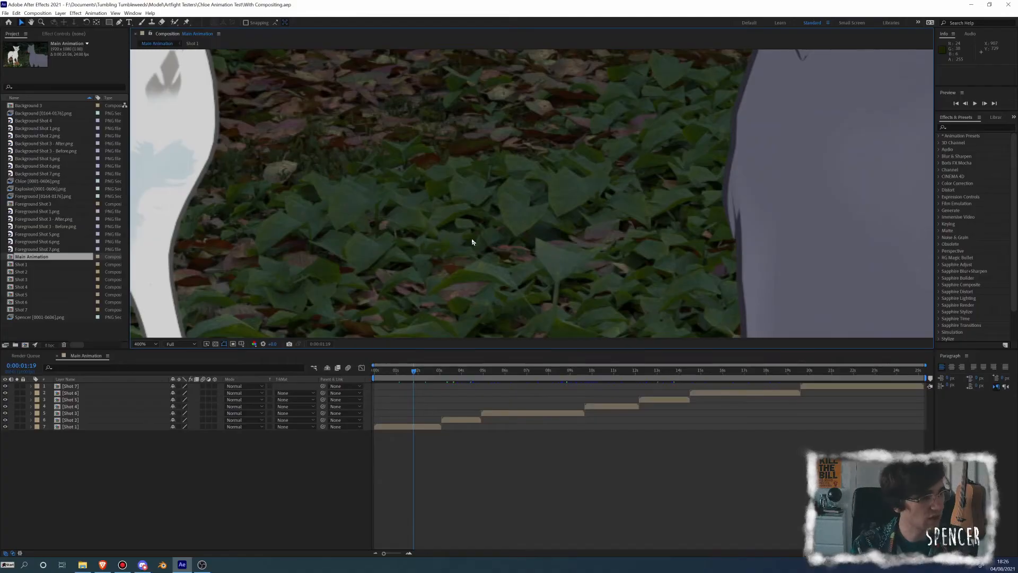
scroll(472, 242, "down", 3)
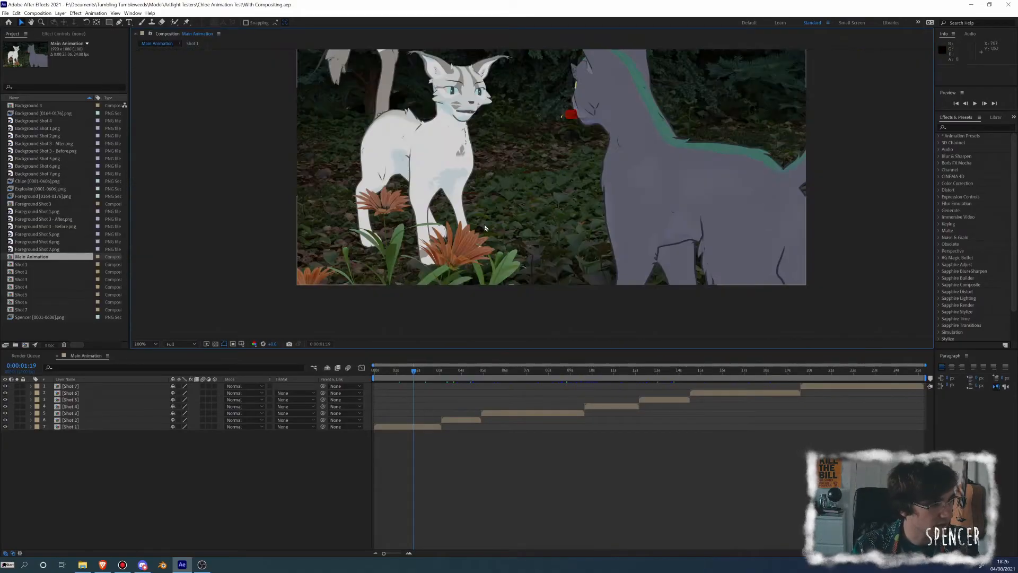
left_click_drag(485, 228, 386, 260)
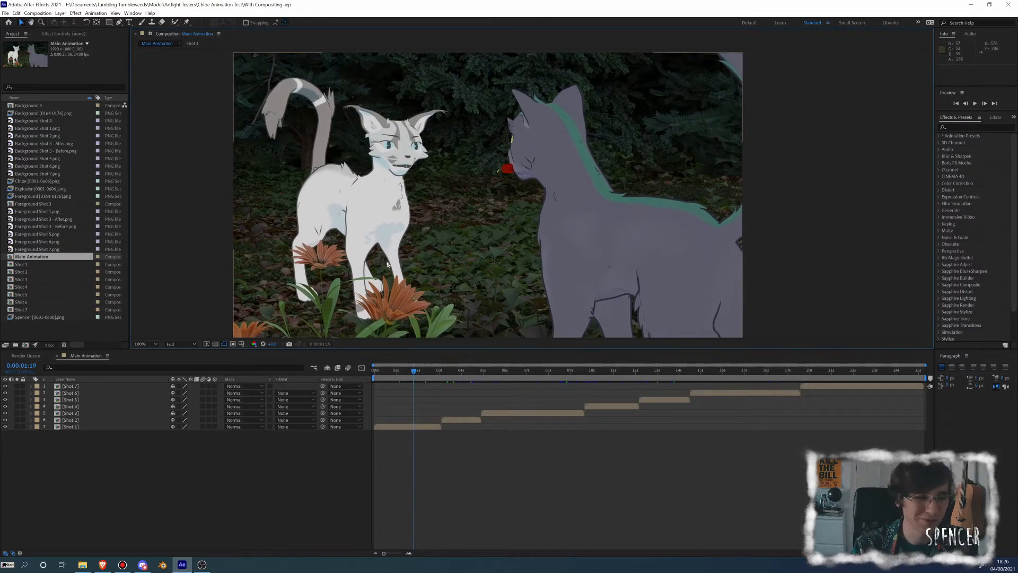
mouse_move(461, 237)
left_mouse_down()
mouse_move(455, 221)
mouse_move(458, 231)
left_mouse_up()
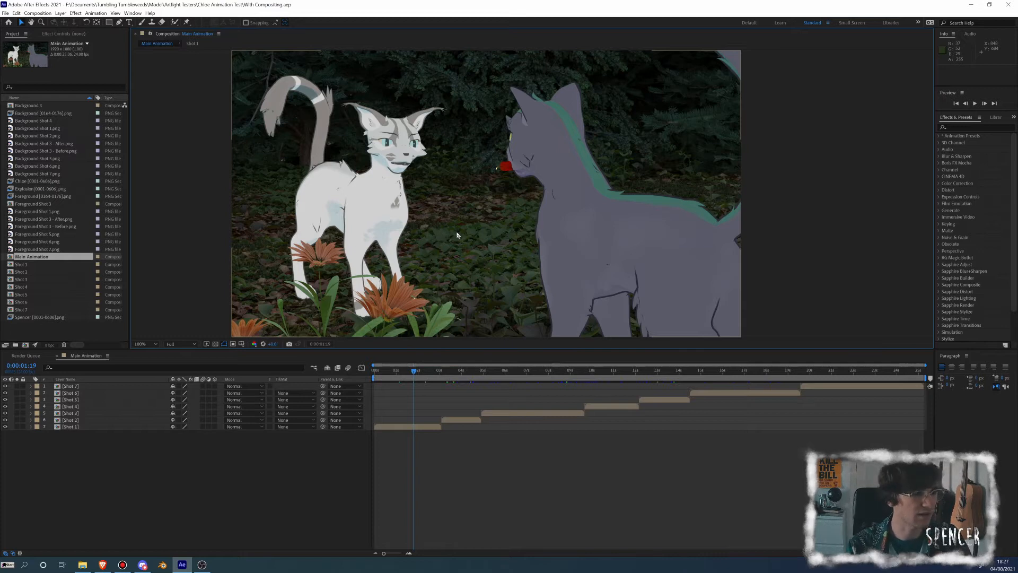
Open the Shot 1 composition and show the effect controls of the Background Shot 1.png layer
double_click(71, 425)
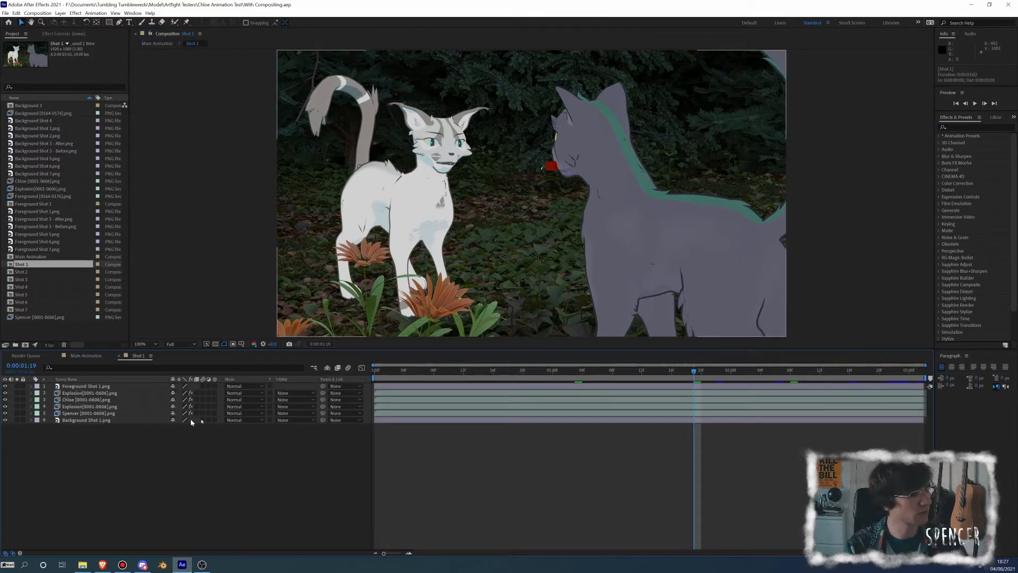
left_click(415, 279)
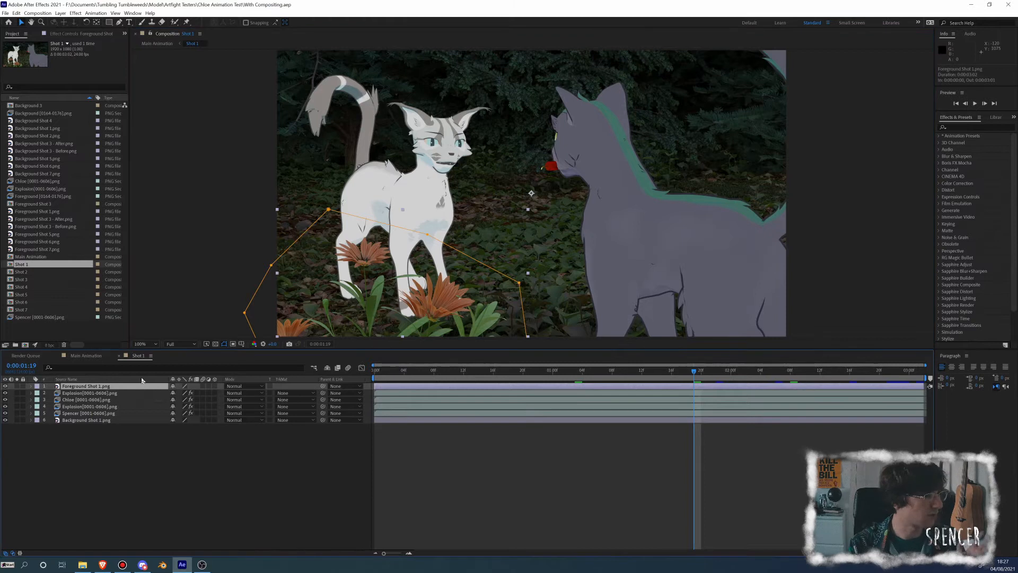
left_click(93, 420)
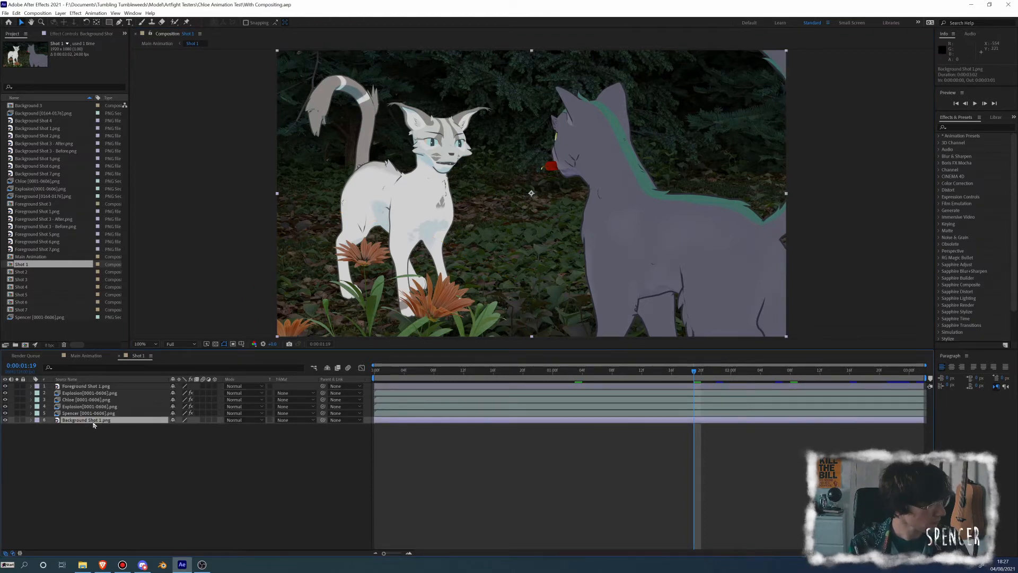
left_click_drag(132, 115, 227, 141)
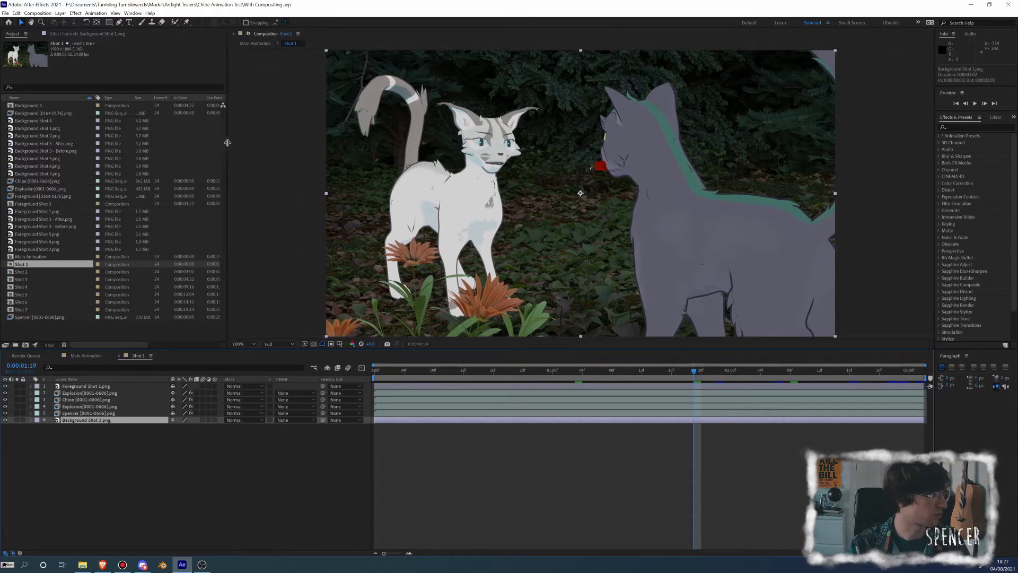
left_click(95, 34)
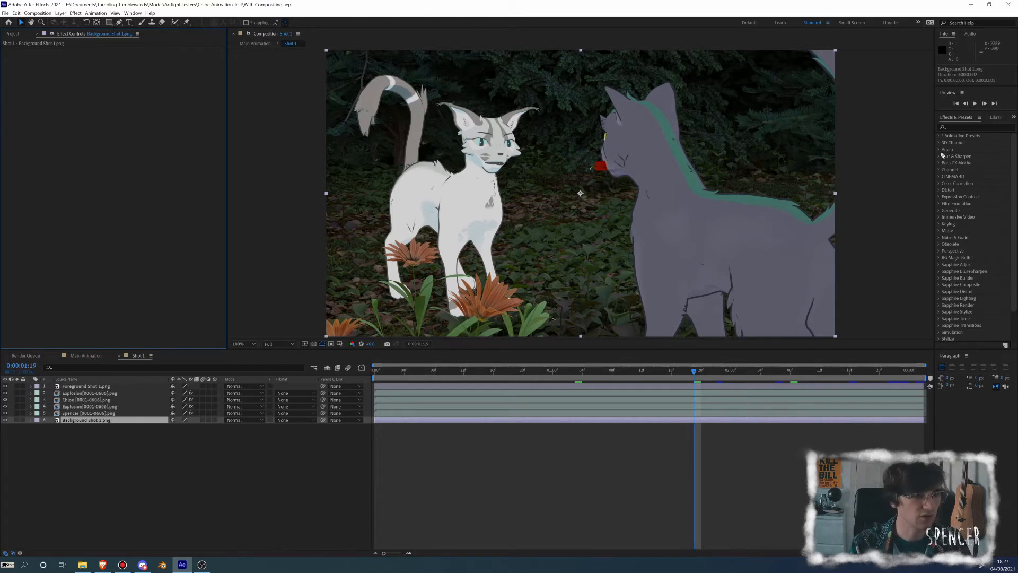
Search the effects for "carto" and apply the Stylize effect Cartoon to the Background Shot 1.png layer
left_click_drag(935, 163, 840, 168)
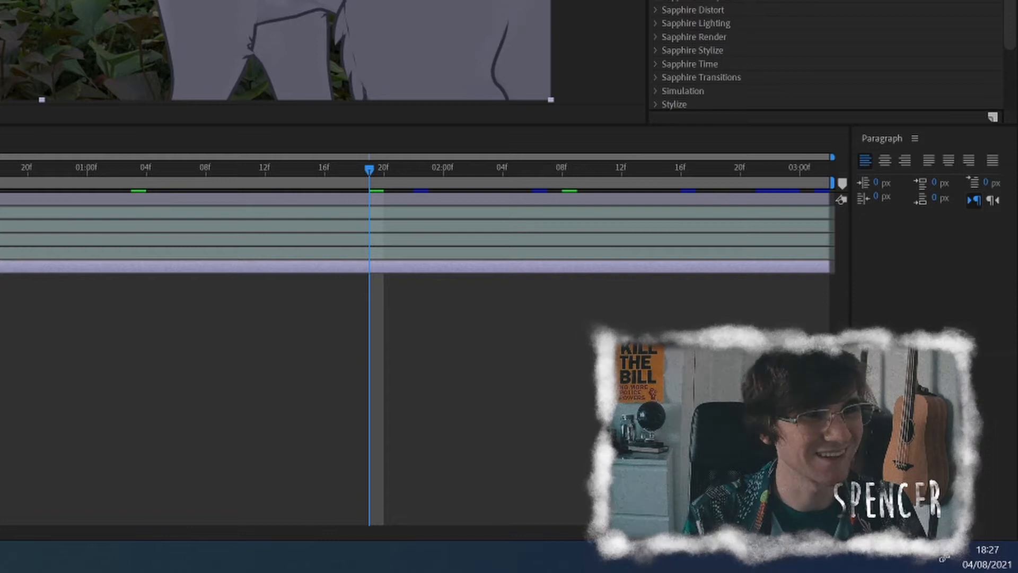
left_click(770, 1)
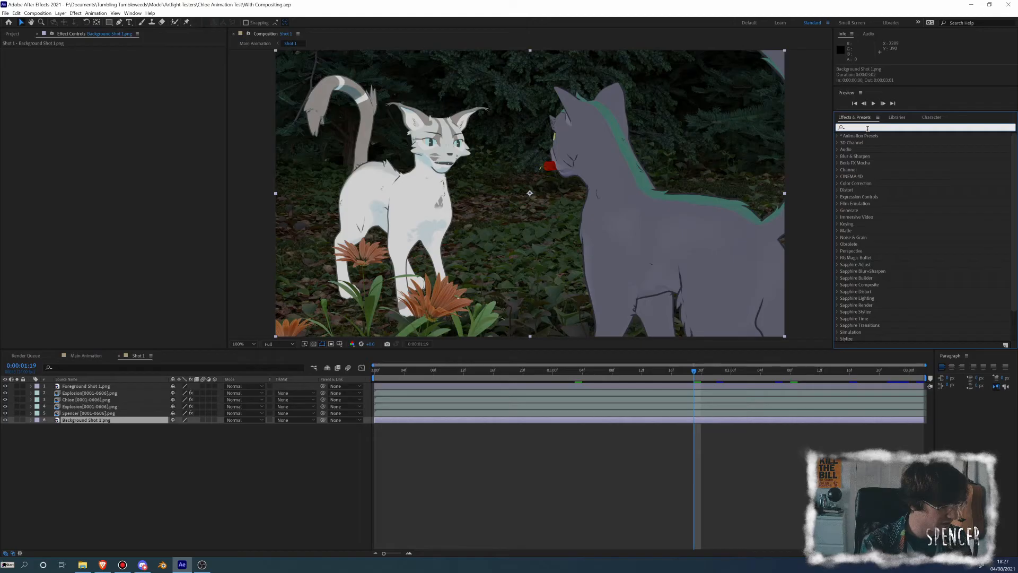
type("carton")
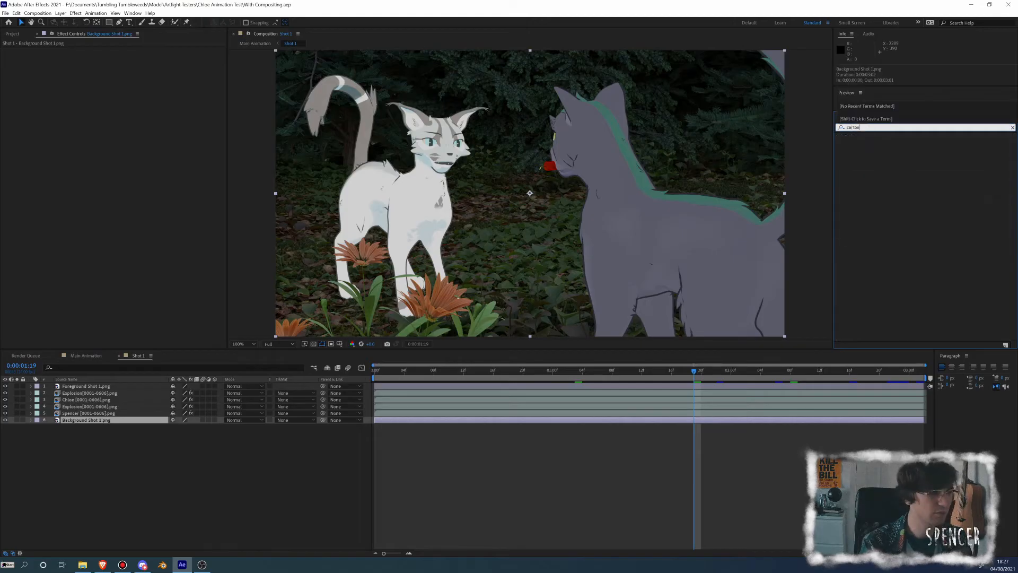
key("BackSpace")
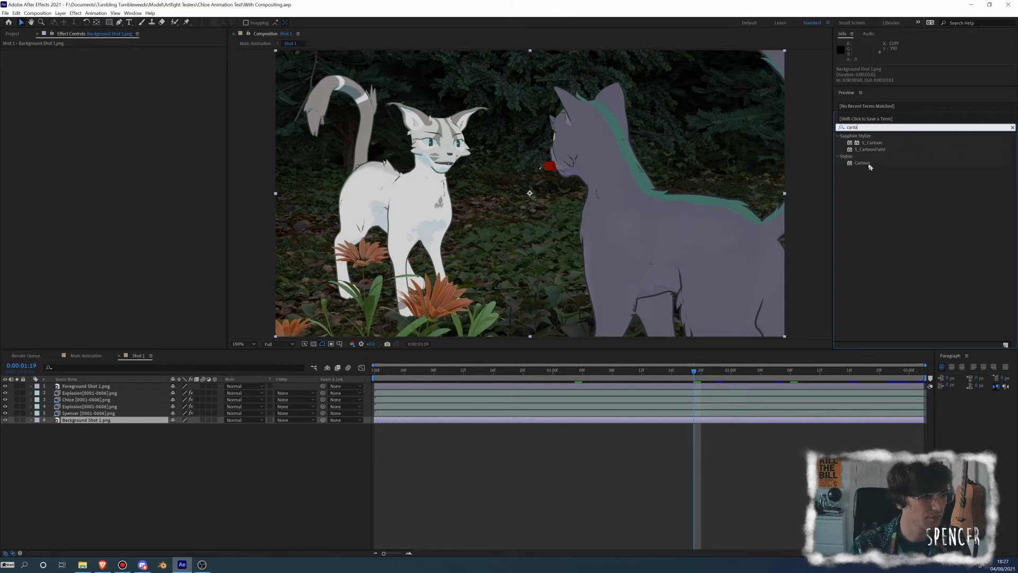
left_click_drag(870, 166, 503, 223)
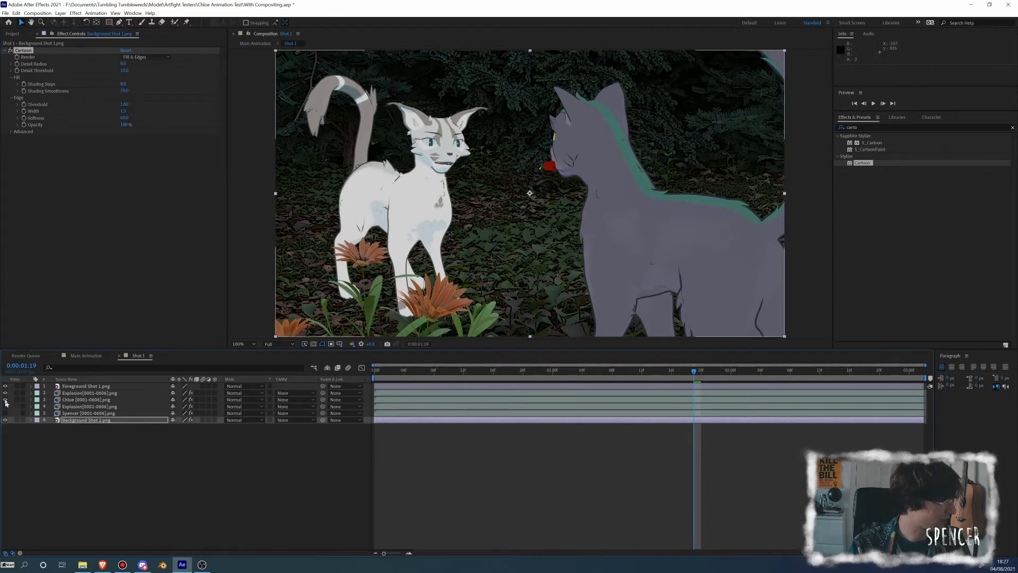
Hide every layer except Background Shot 1.png and inspect the Cartoon effect on the foliage up close
left_click(6, 421, "alt")
scroll(560, 230, "up", 1)
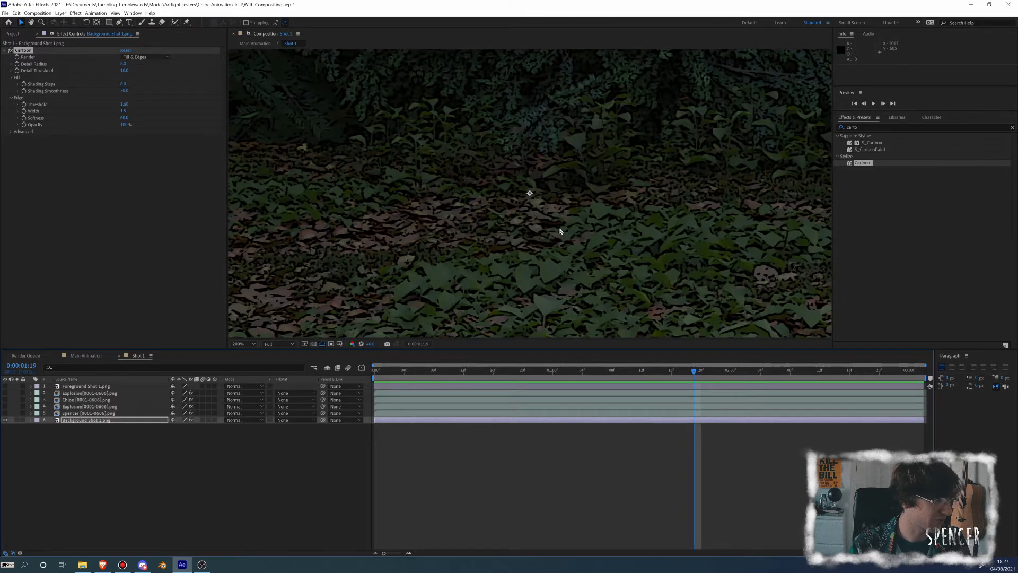
left_click_drag(486, 210, 581, 234)
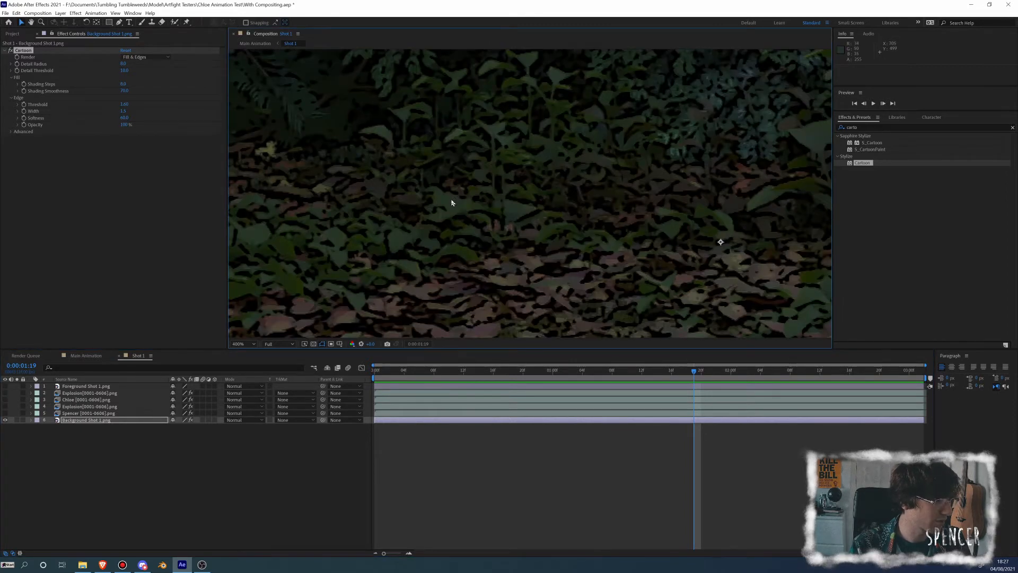
scroll(455, 199, "down", 2)
left_click_drag(518, 200, 459, 215)
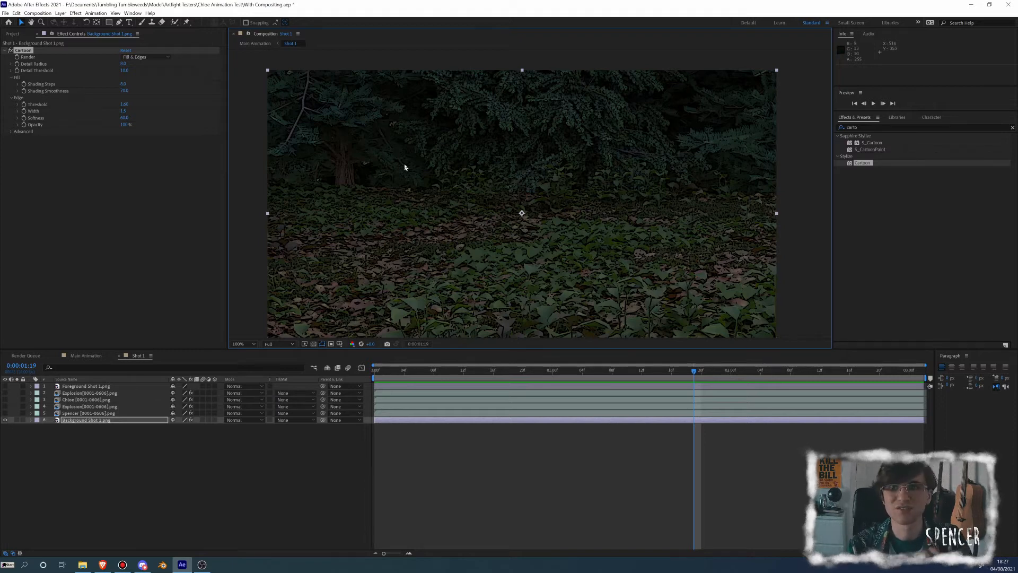
Increase the Detail Radius of the background's Cartoon effect and check the leaves up close
left_click(123, 63)
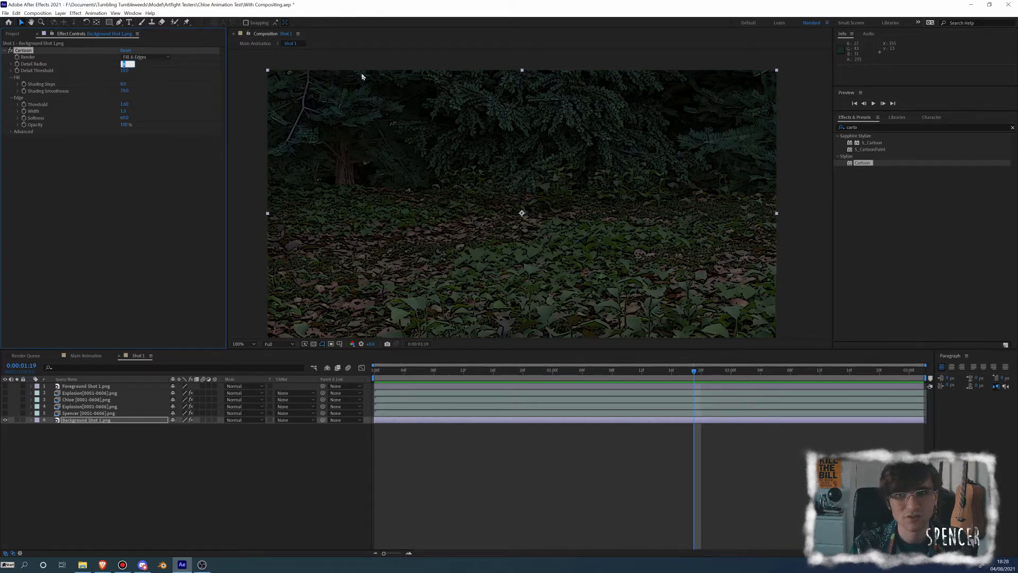
key("Return")
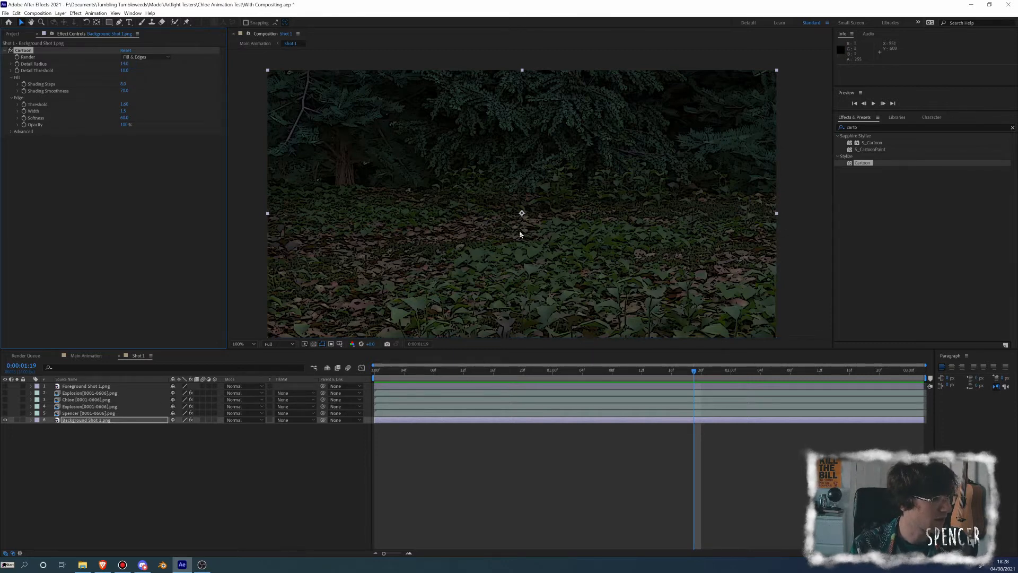
key("period")
scroll(561, 202, "up", 2)
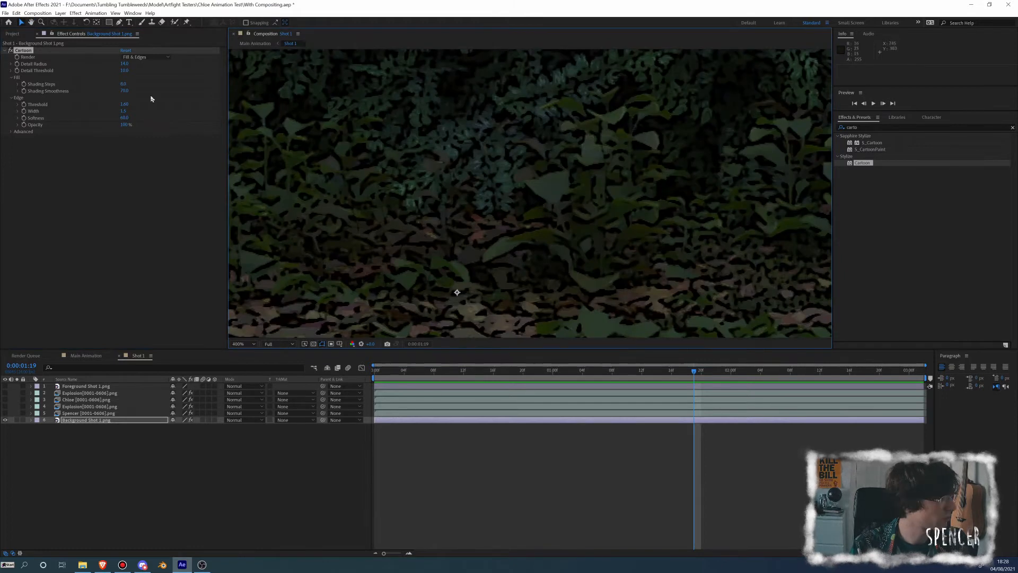
Raise the Detail Threshold of the background's Cartoon effect to a little over 40 and check the simplified foliage
left_click(125, 71)
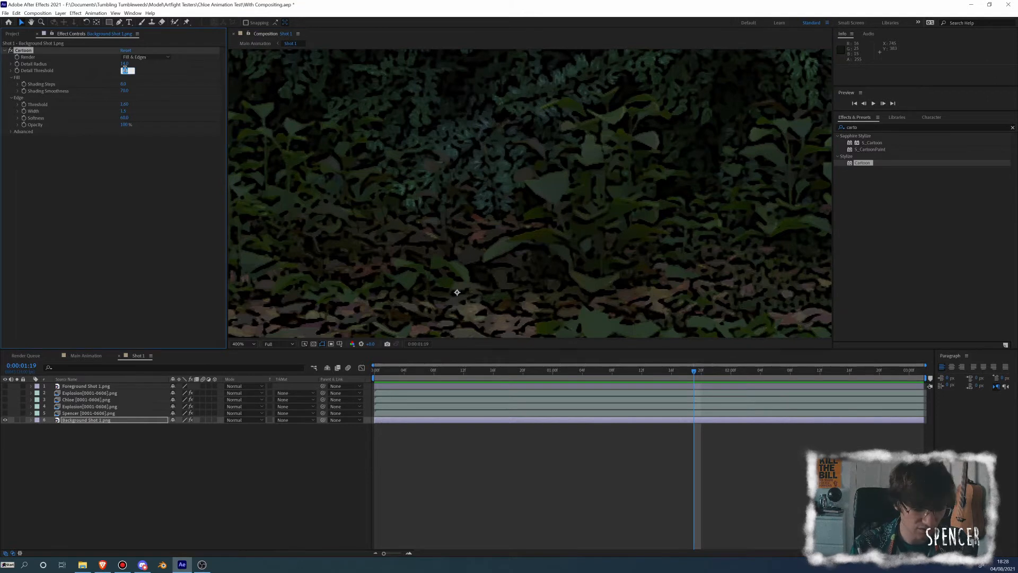
type("4")
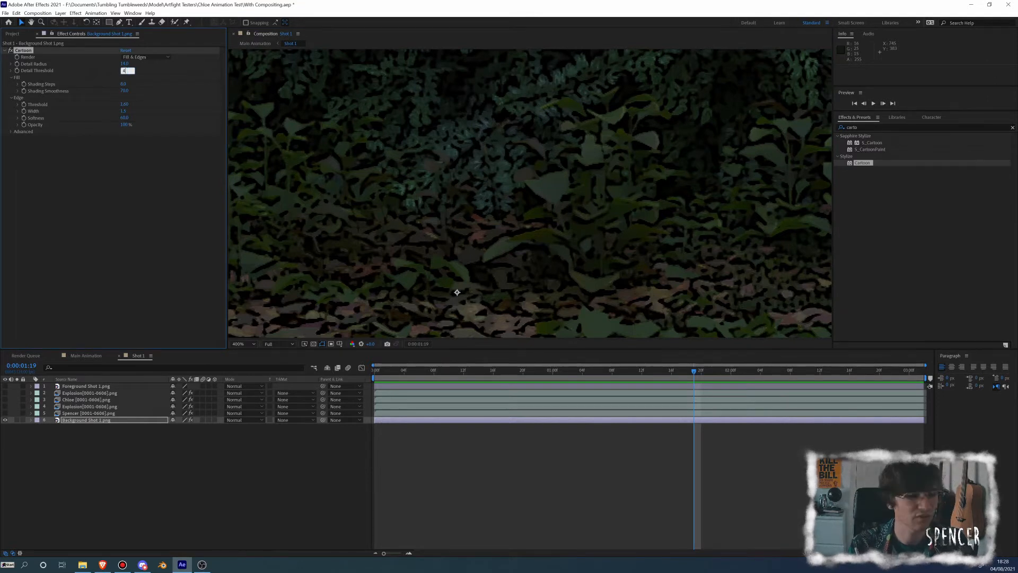
key("Return")
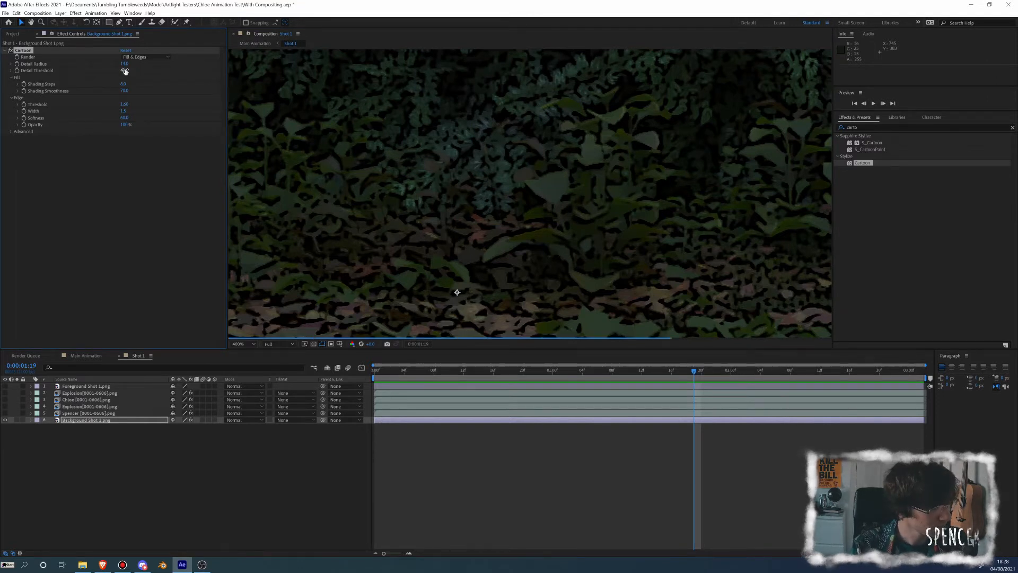
scroll(560, 183, "down", 3)
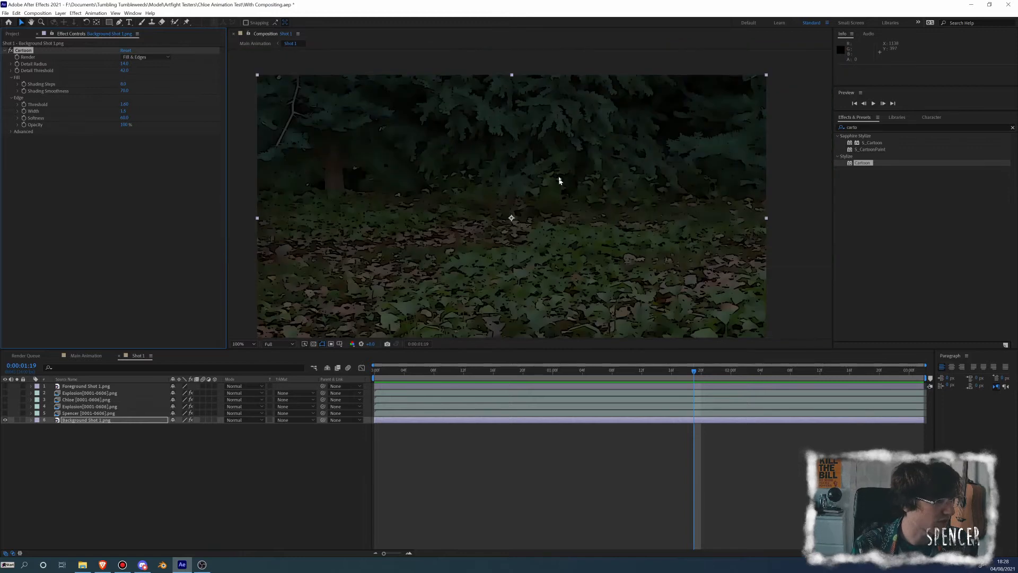
scroll(556, 155, "up", 3)
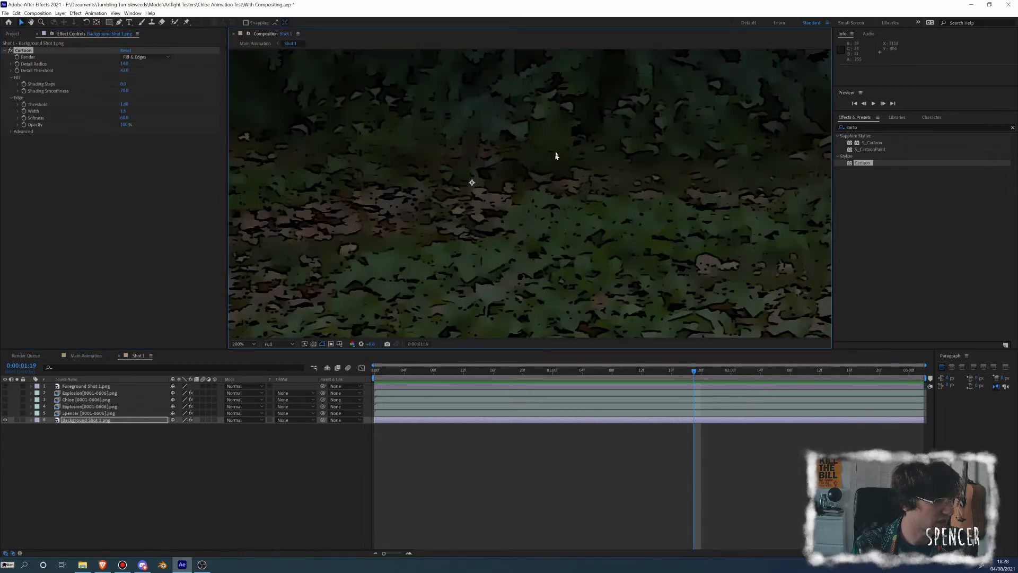
left_click_drag(502, 129, 457, 154)
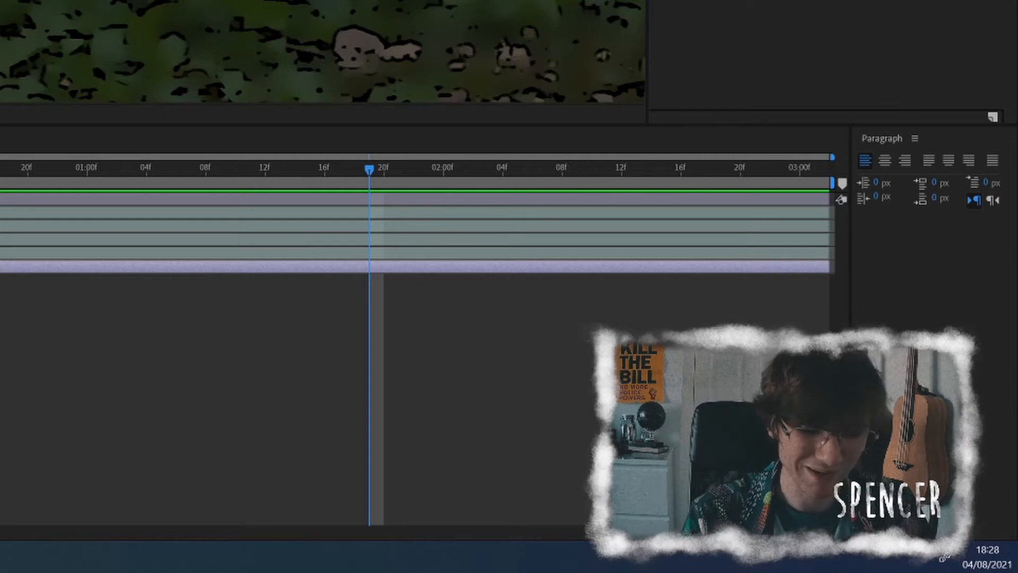
Set the fill Shading Steps of the background's Cartoon effect to 29 and its Shading Smoothness to 100
type("29")
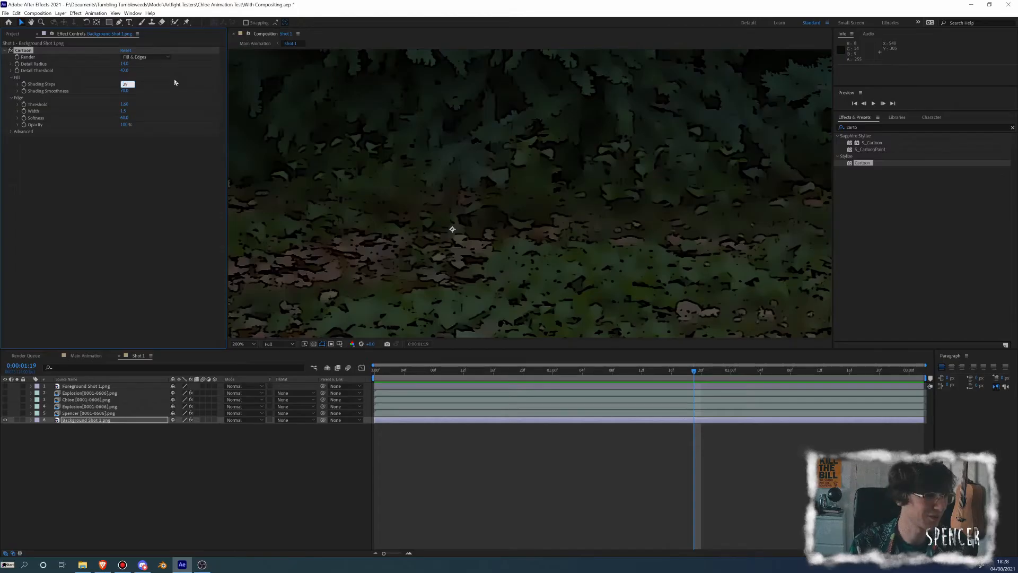
key("Return")
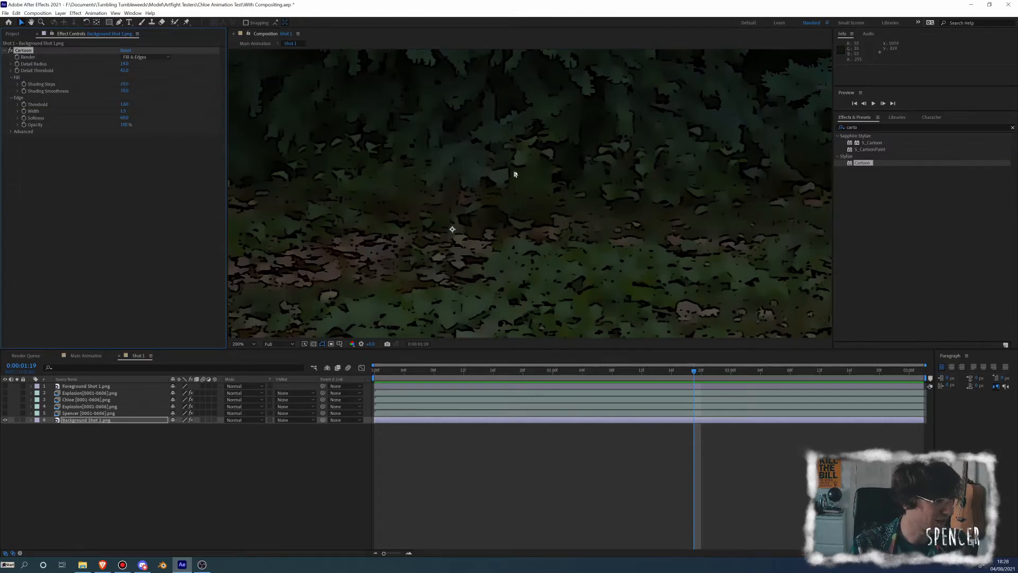
left_click_drag(480, 186, 398, 121)
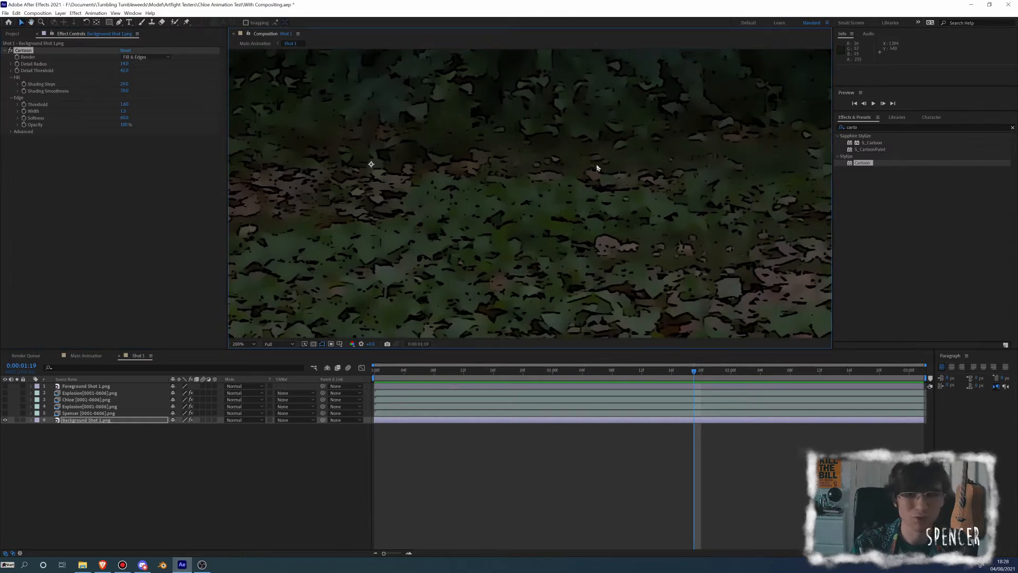
left_click(124, 91)
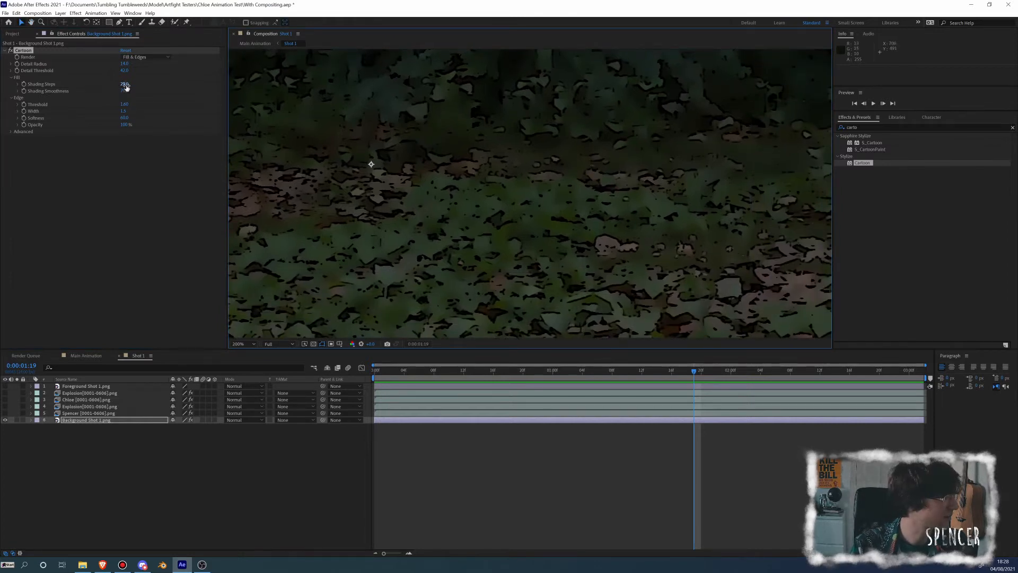
type("11")
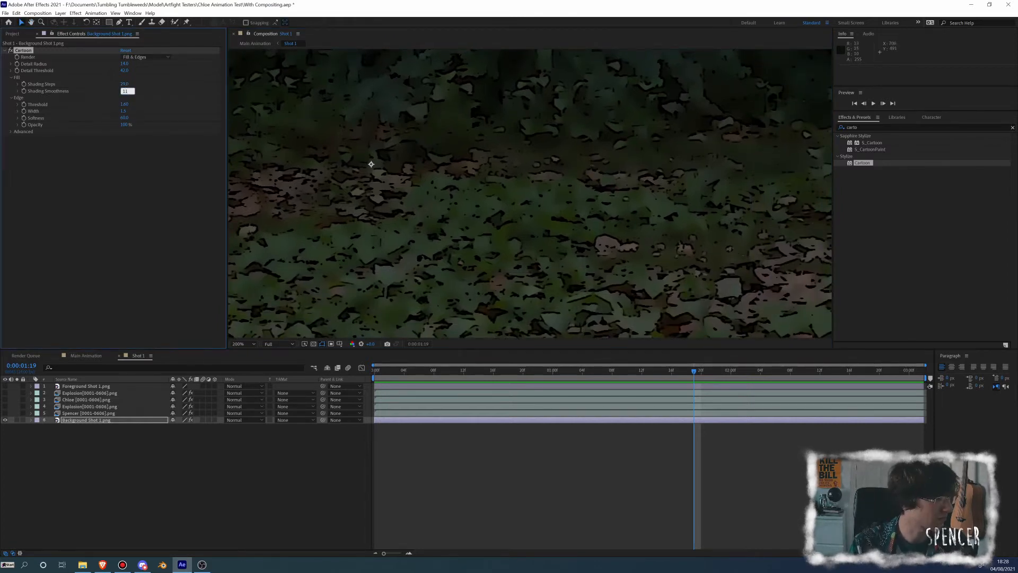
type("00")
key("Return")
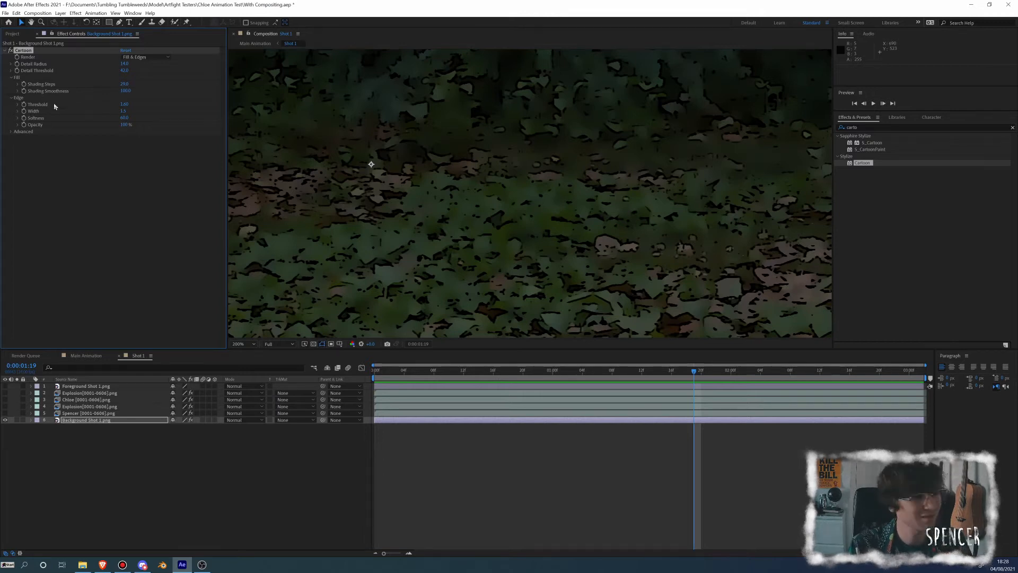
Set the Cartoon effect's edge Threshold to 1.5 and edge Width to 1.2
left_click(124, 104)
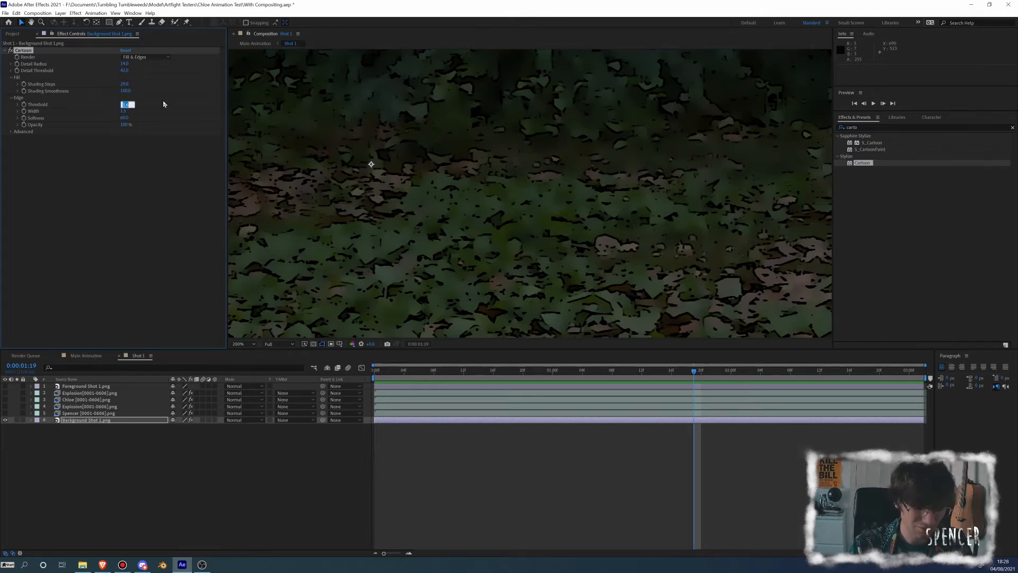
type("1")
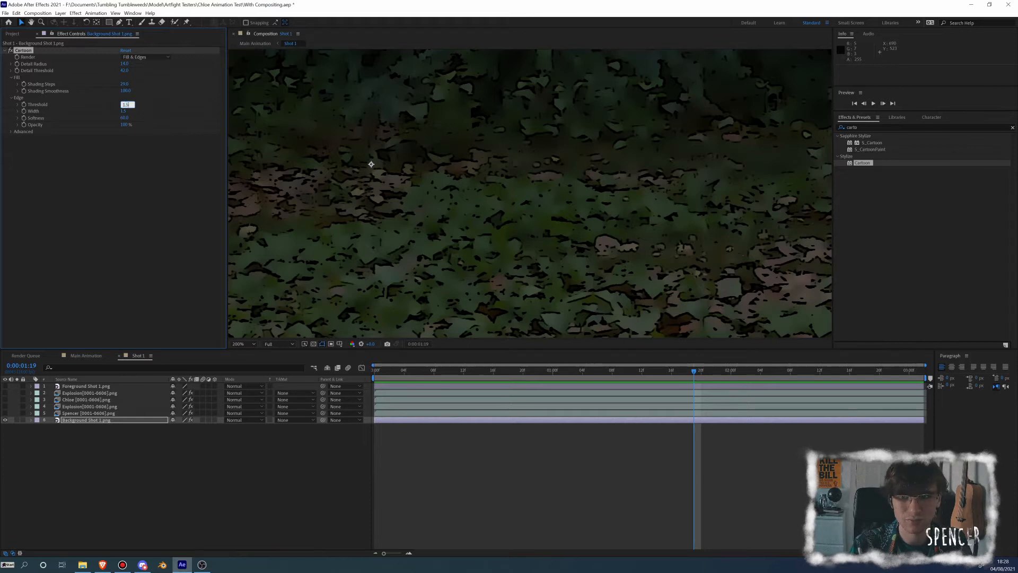
type(".5")
key("Return")
left_click(123, 111)
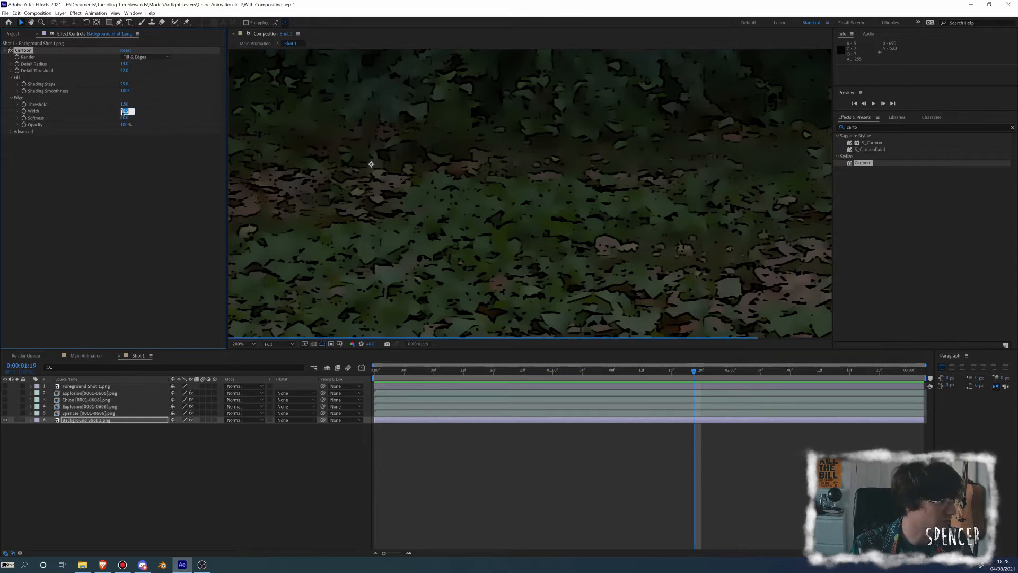
type("1.2")
key("Return")
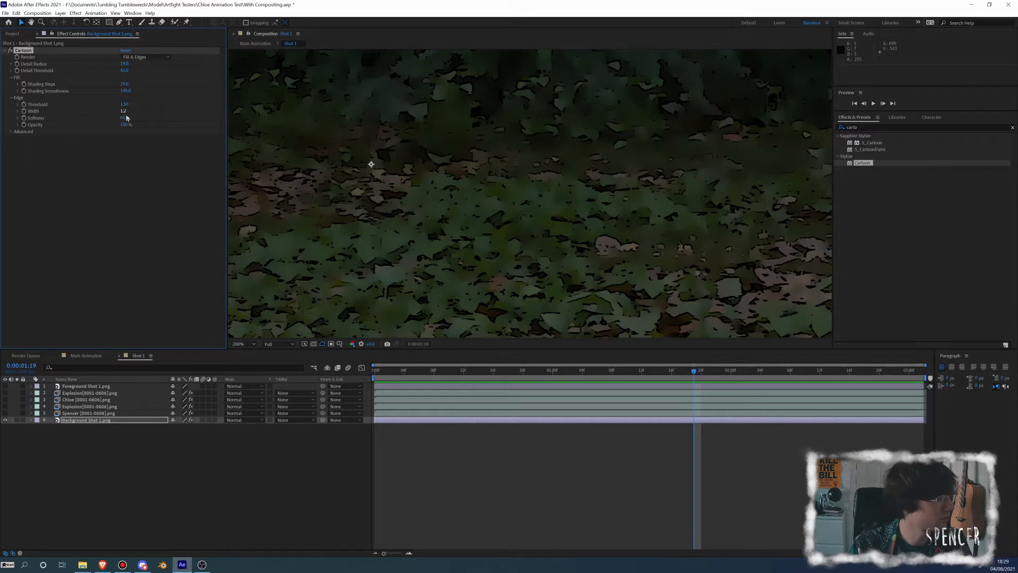
Reveal the Cartoon effect's advanced settings, lower the edge Opacity to 22%, and check the whole background
left_click(10, 131)
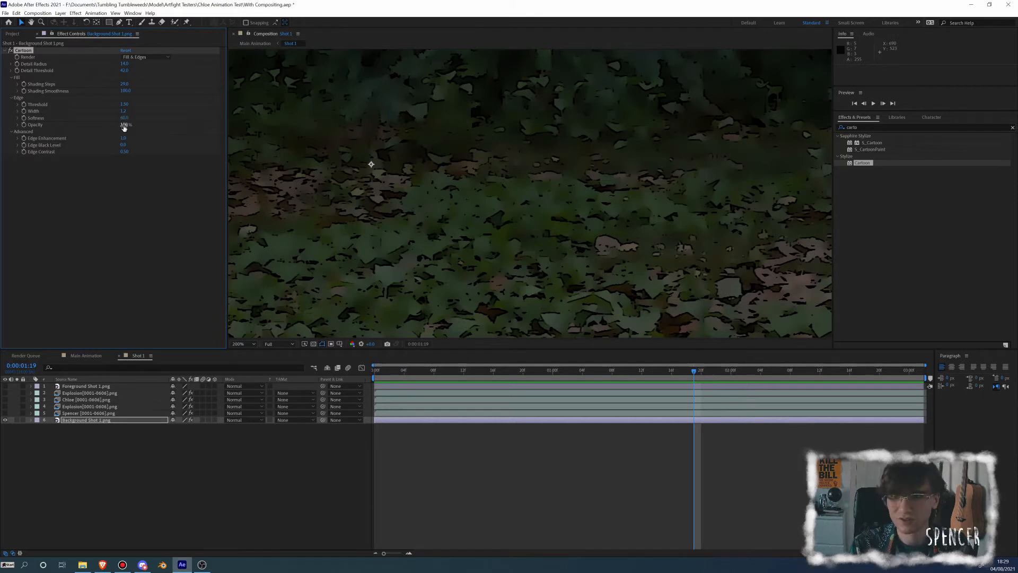
left_click(123, 126)
type("20")
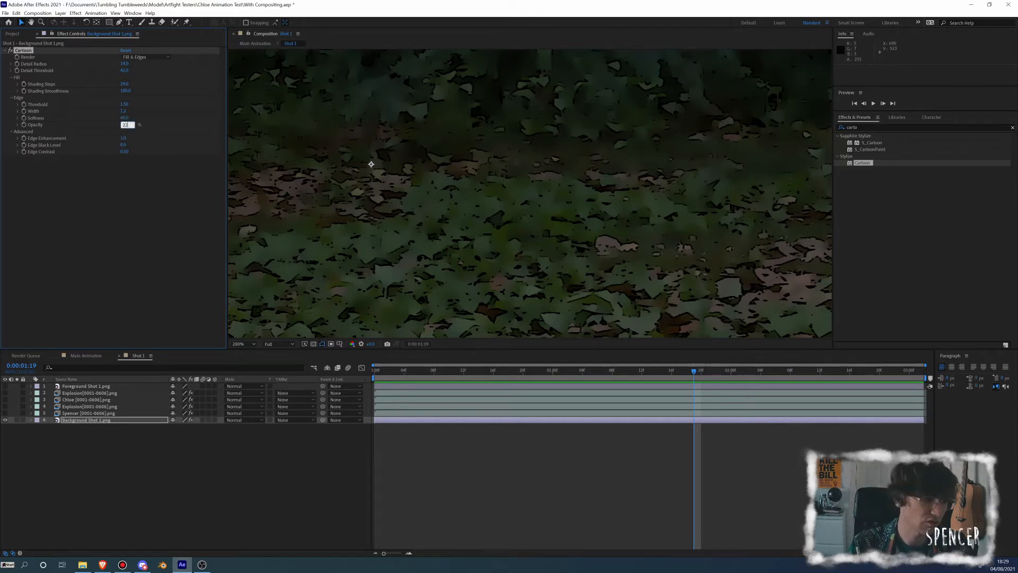
key("Return")
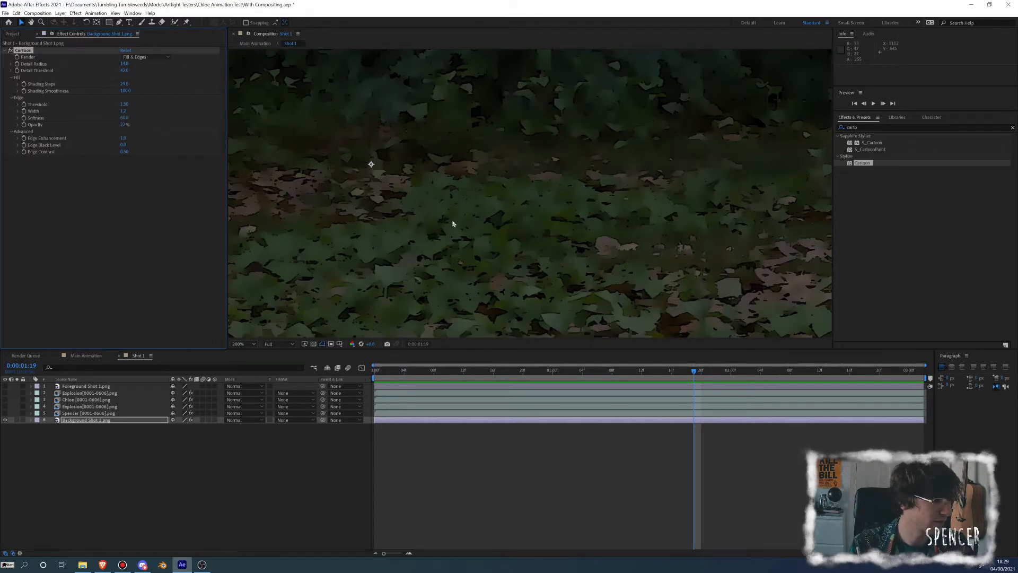
scroll(452, 222, "down", 2)
left_click_drag(453, 224, 534, 220)
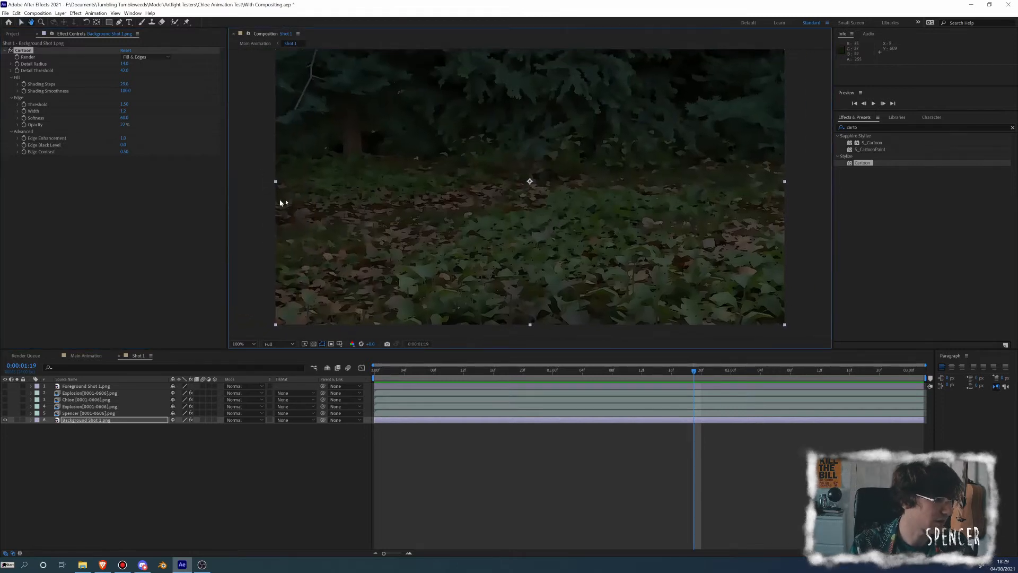
Set the Cartoon effect's Edge Enhancement to 100 and check the leaves up close
left_click(122, 139)
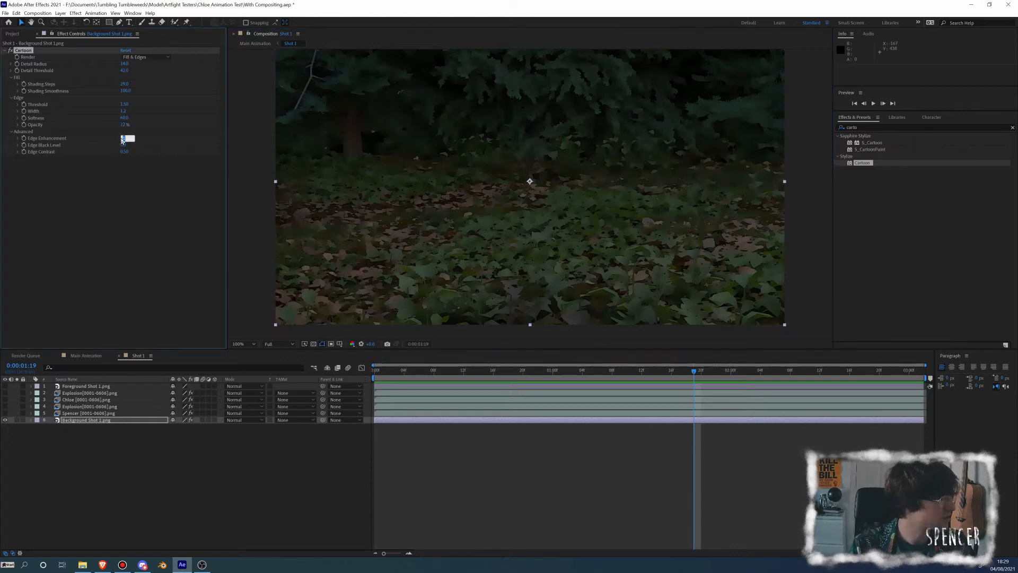
type("100")
key("Return")
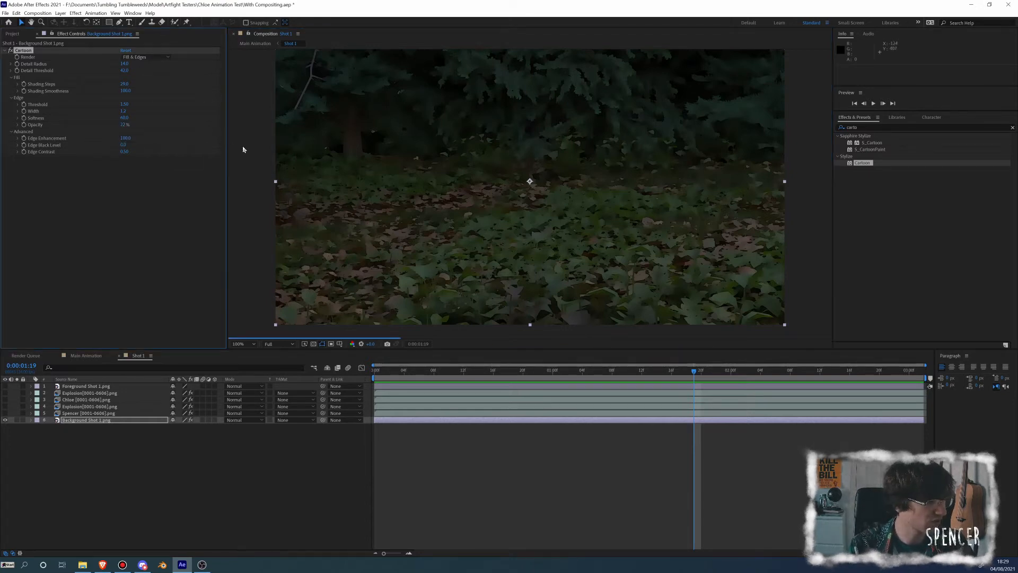
key("period")
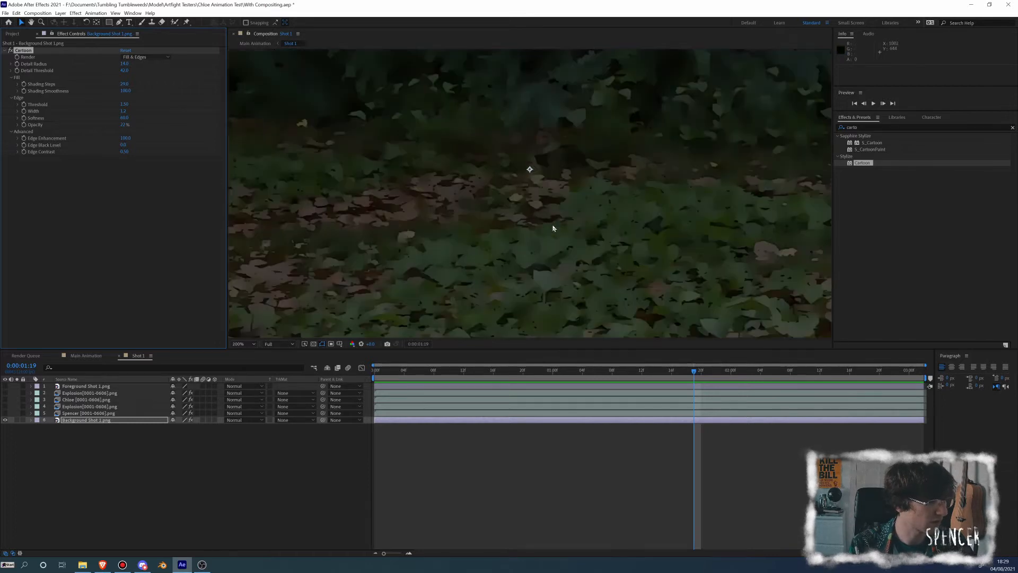
key("comma")
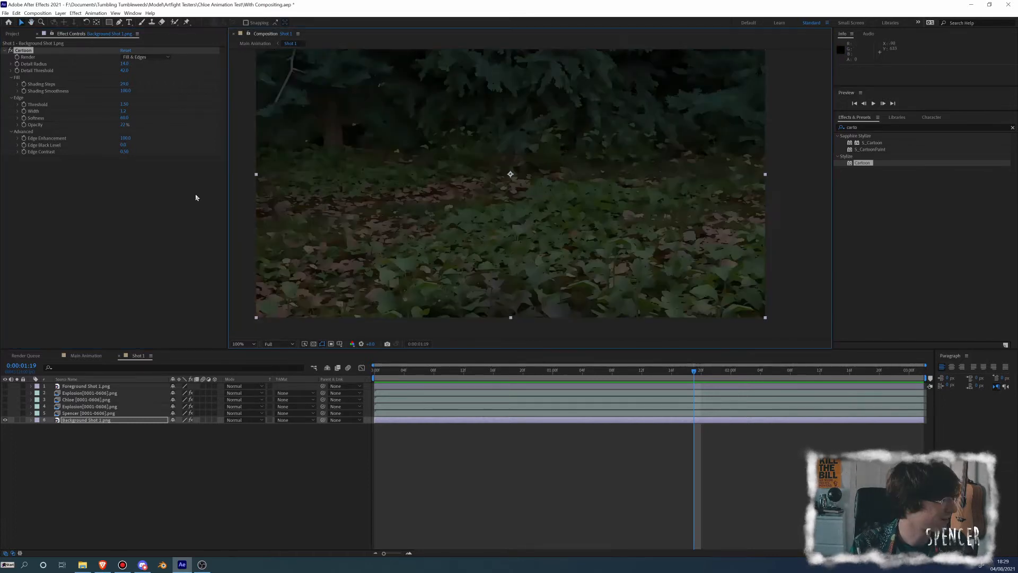
Set the Cartoon effect's Edge Contrast to 1 and inspect the ground leaves and tree branches up close
left_click(126, 152)
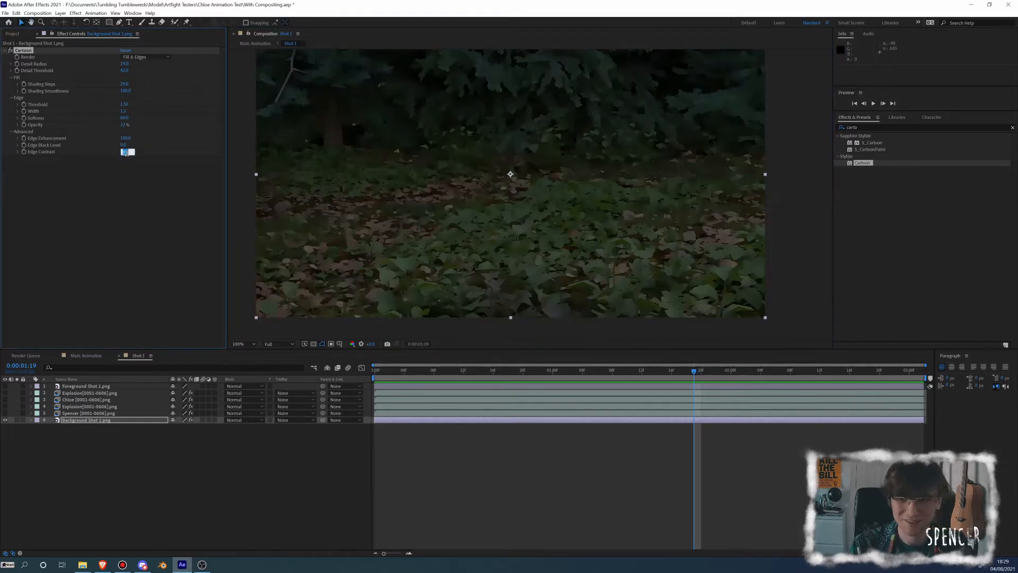
type("1")
key("Return")
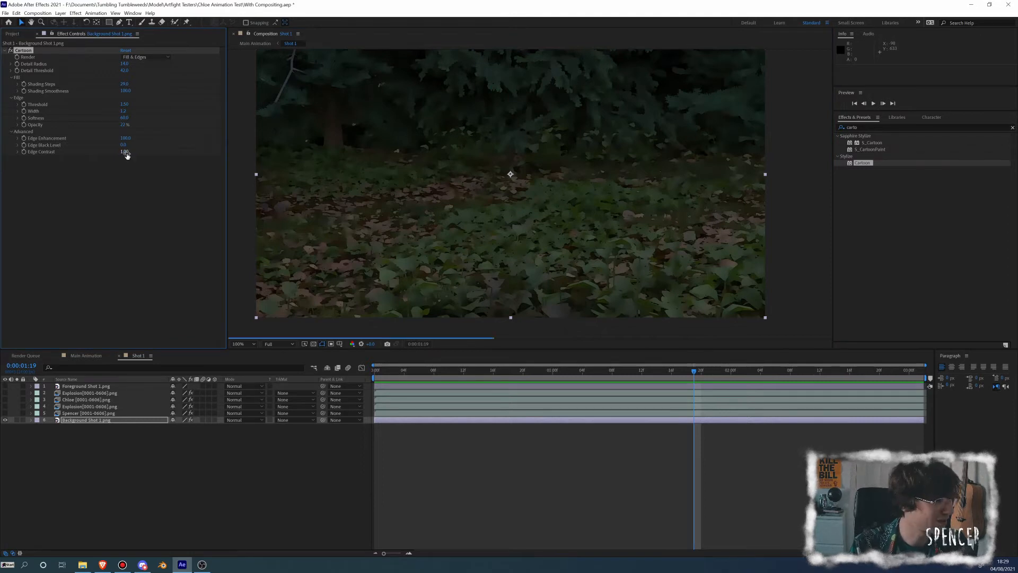
scroll(495, 244, "up", 1)
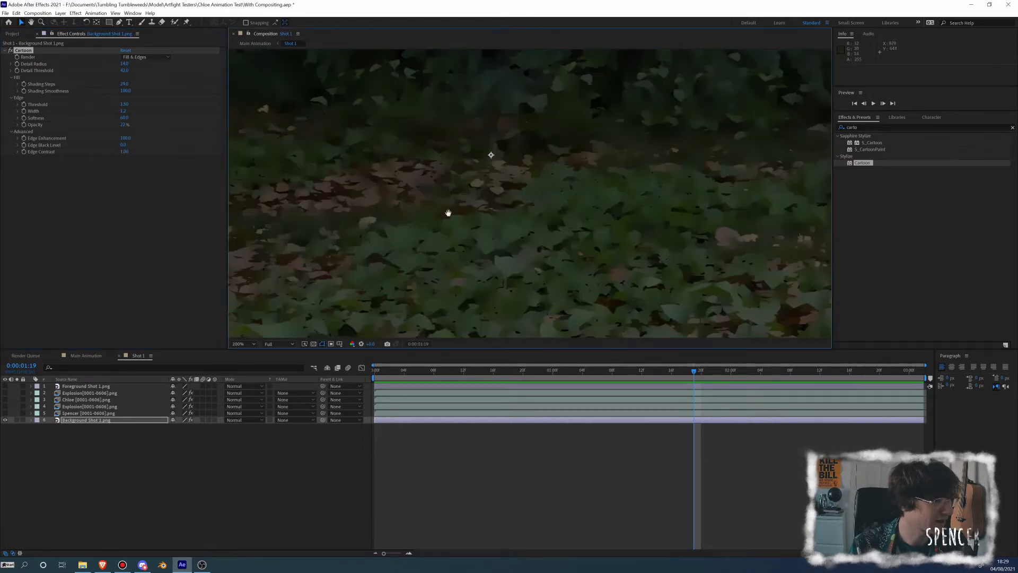
left_click_drag(447, 212, 492, 289)
left_click_drag(423, 171, 481, 262)
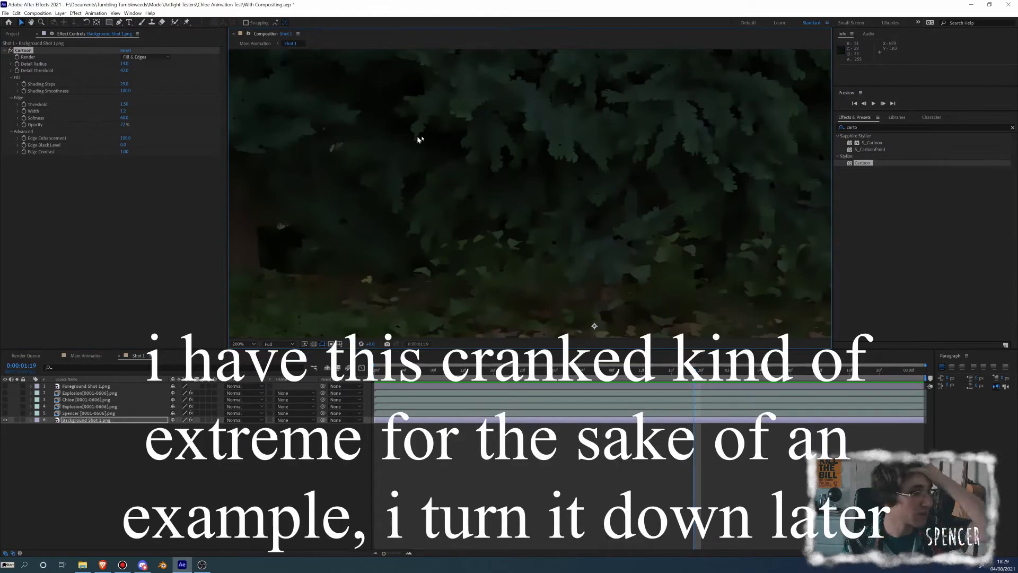
Search the effects for "scatt" and add the Stylize effect Scatter below Cartoon on the background layer
left_click(858, 127)
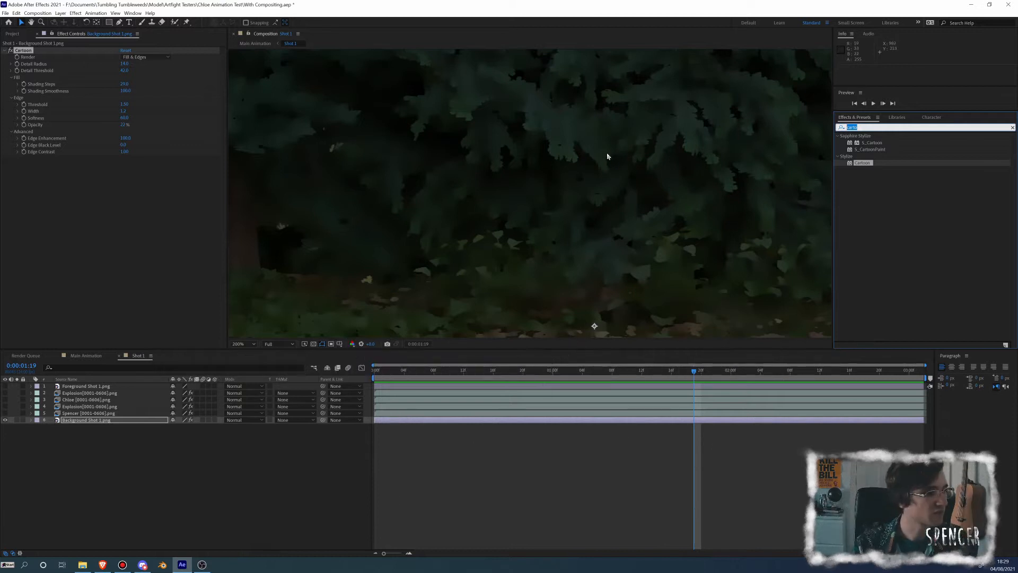
key("BackSpace")
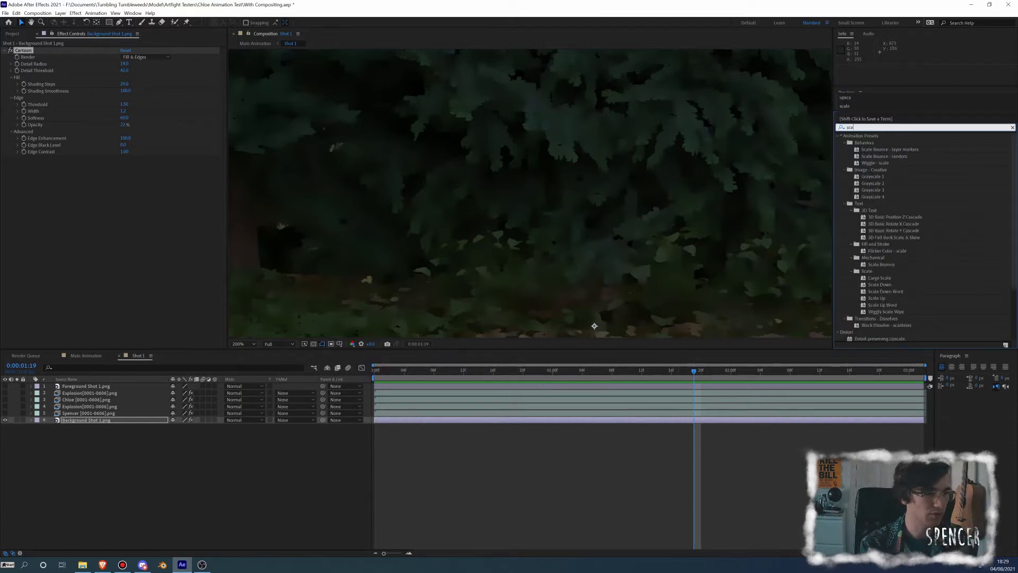
type("scatt")
left_click_drag(864, 161, 116, 214)
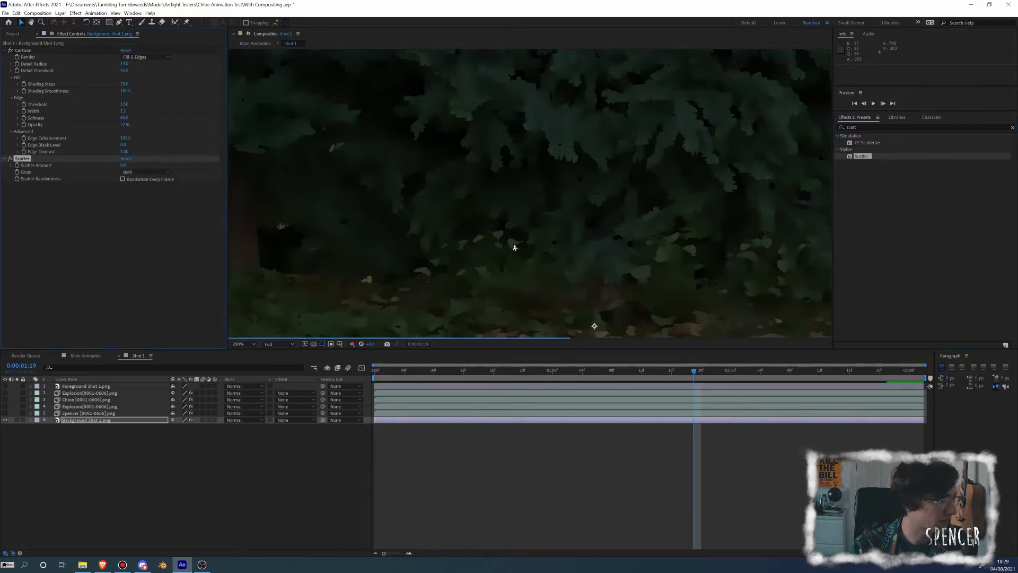
left_click_drag(575, 238, 505, 141)
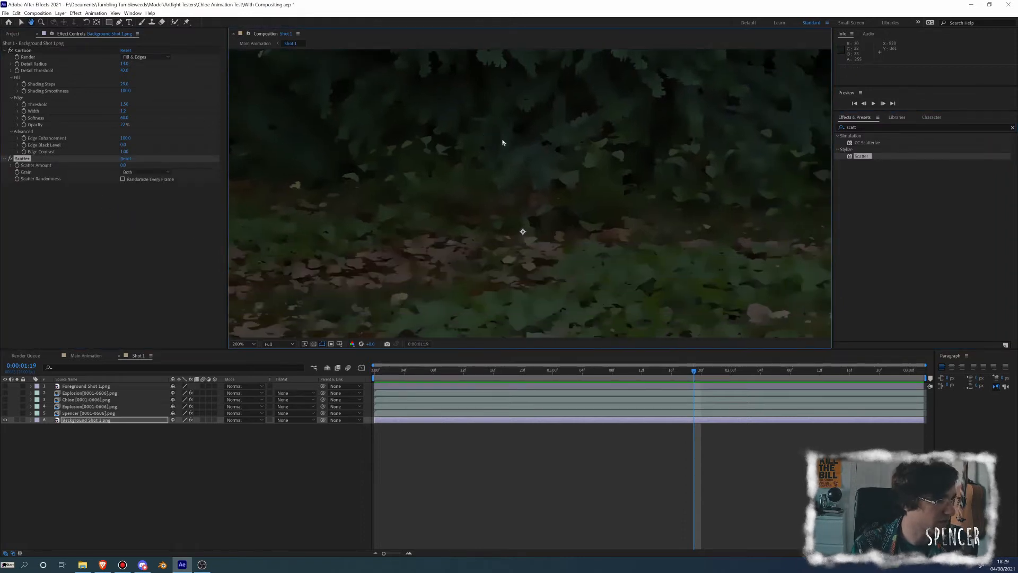
Try an extreme Scatter Amount on the background, set it to 2, and inspect the leaf edges up close
left_click_drag(116, 167, 200, 164)
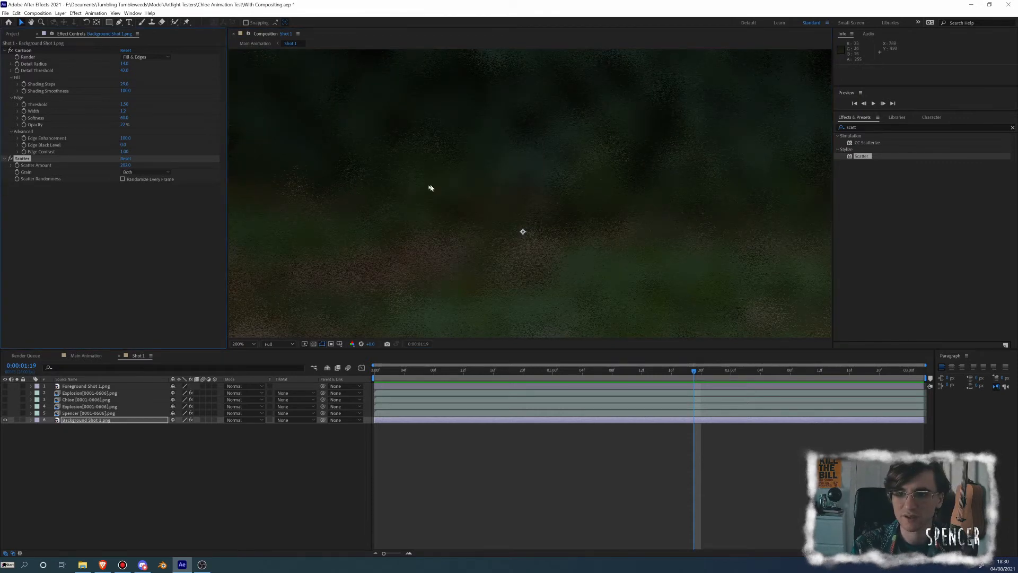
left_click(126, 165)
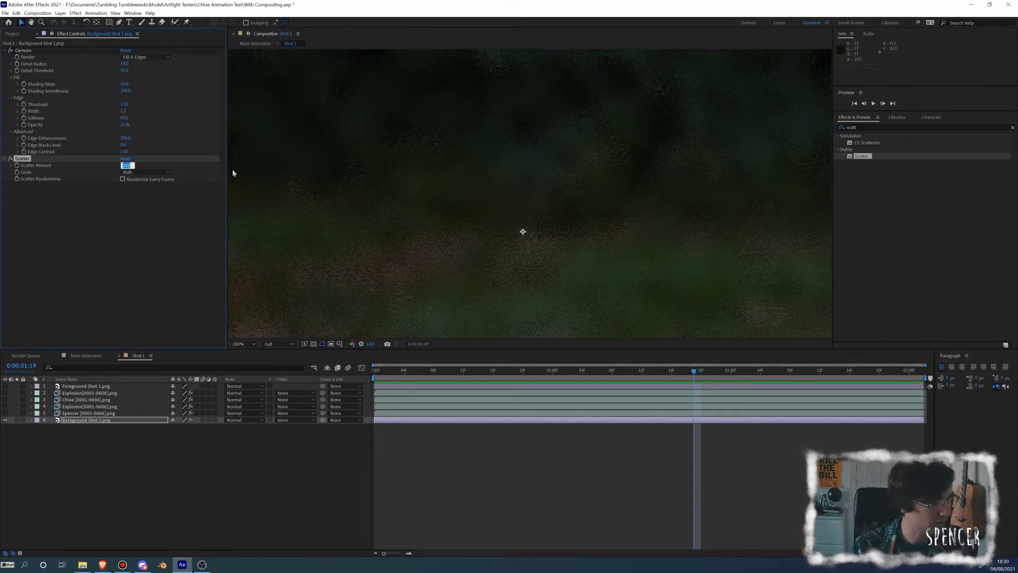
type("2")
key("Return")
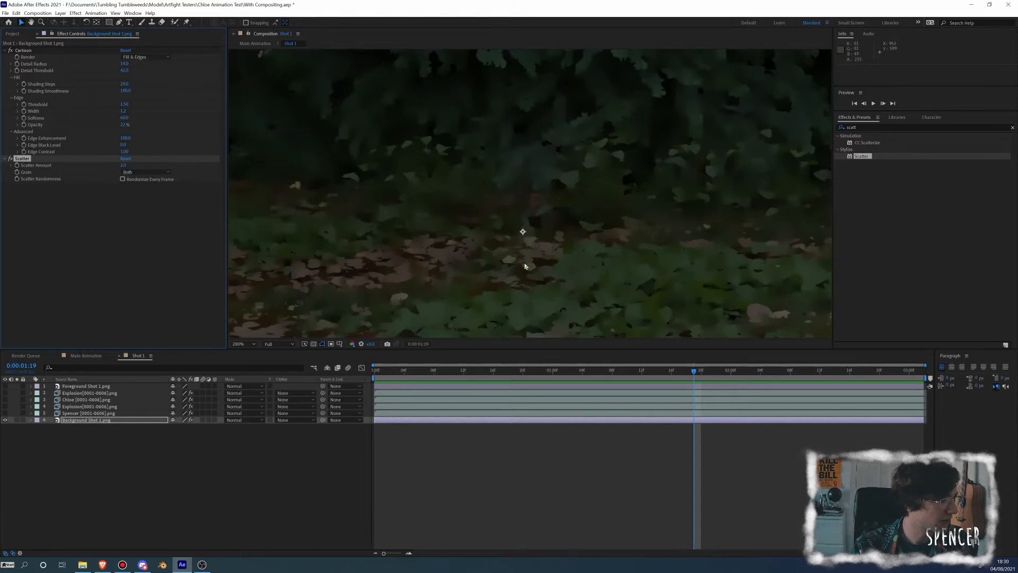
scroll(538, 243, "up", 2)
left_click_drag(538, 243, 491, 171)
scroll(532, 255, "up", 1)
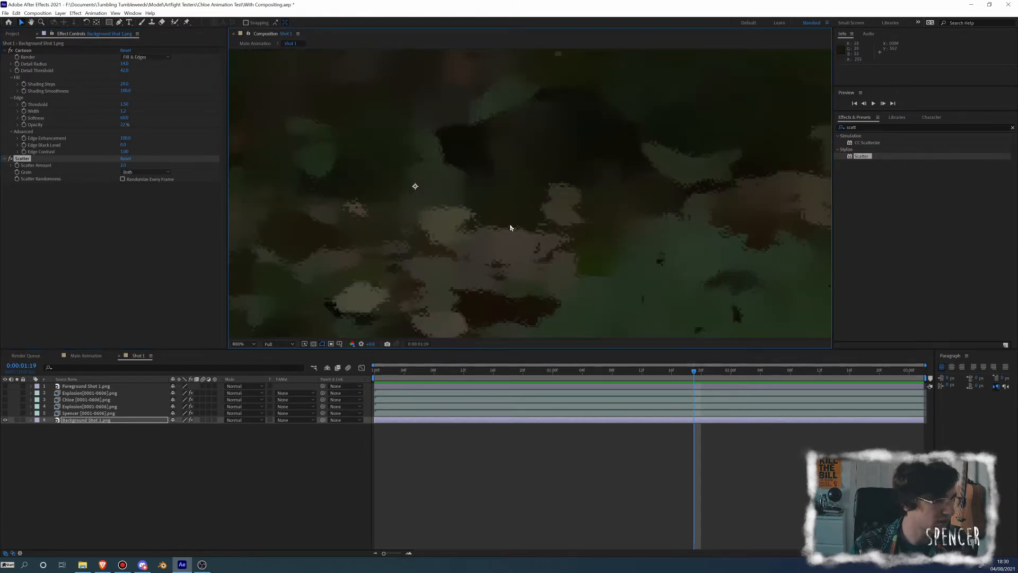
scroll(510, 227, "down", 2)
scroll(517, 222, "down", 2)
scroll(522, 218, "up", 3)
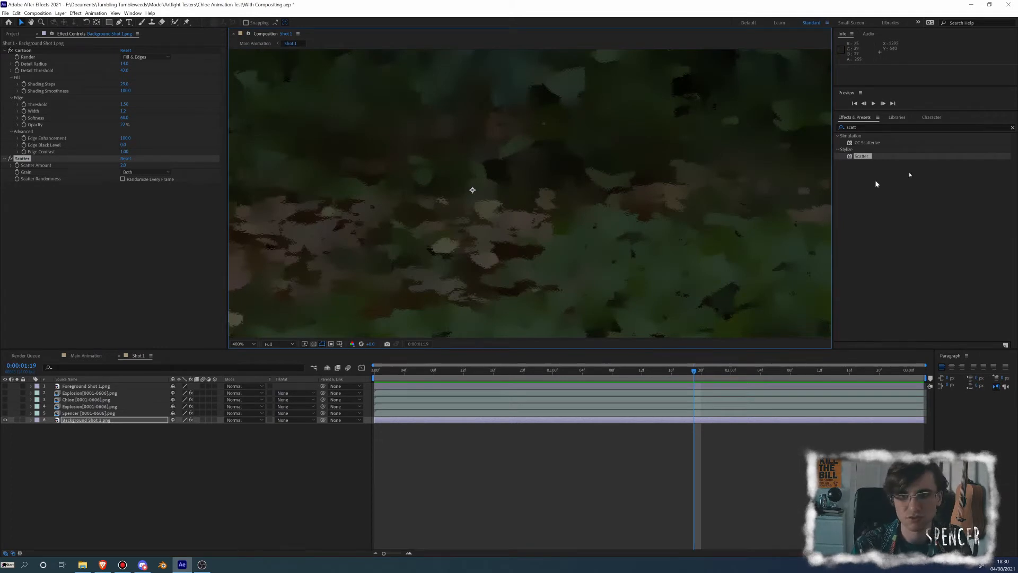
Search the effects for "brush", add Brush Strokes below Scatter on the background layer, and check the whole frame
left_click(873, 128)
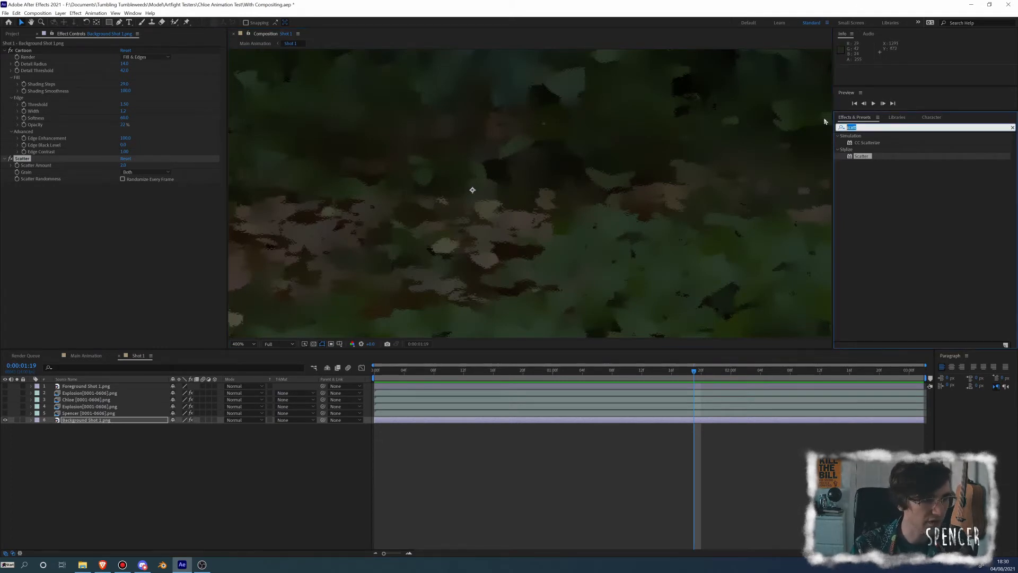
type("brush")
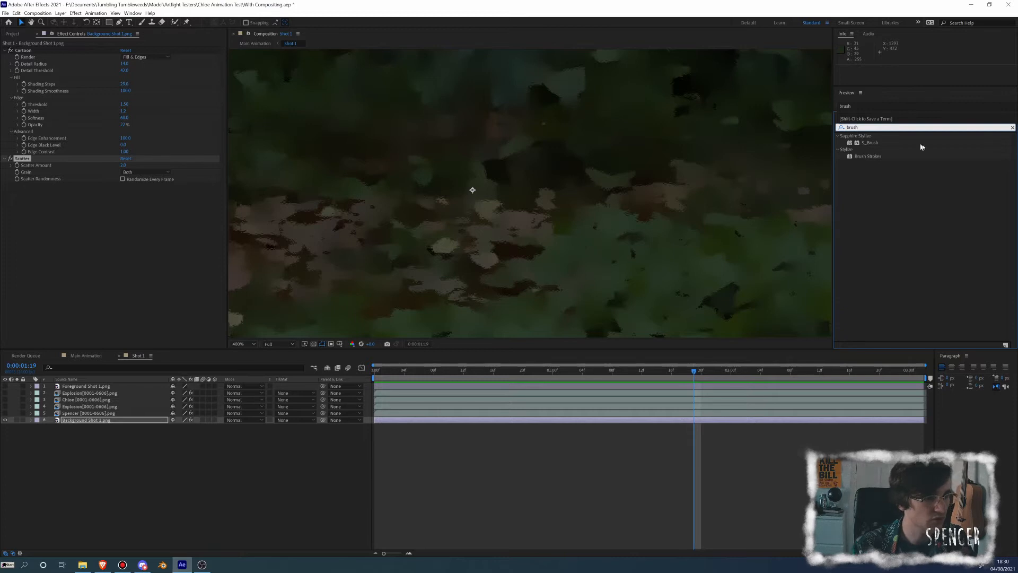
mouse_move(881, 158)
left_mouse_down()
mouse_move(530, 180)
mouse_move(132, 226)
left_mouse_up()
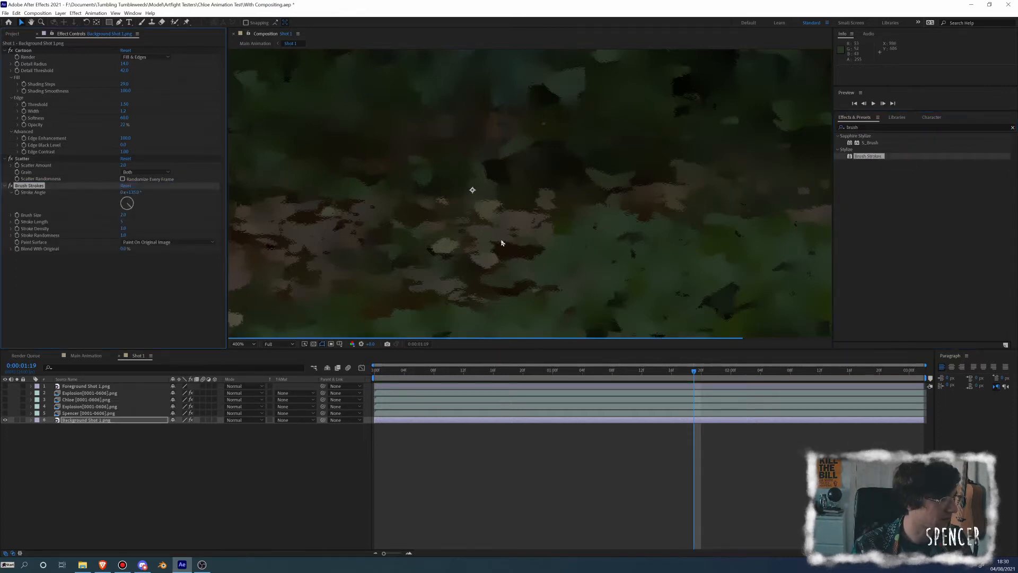
scroll(498, 243, "down", 2)
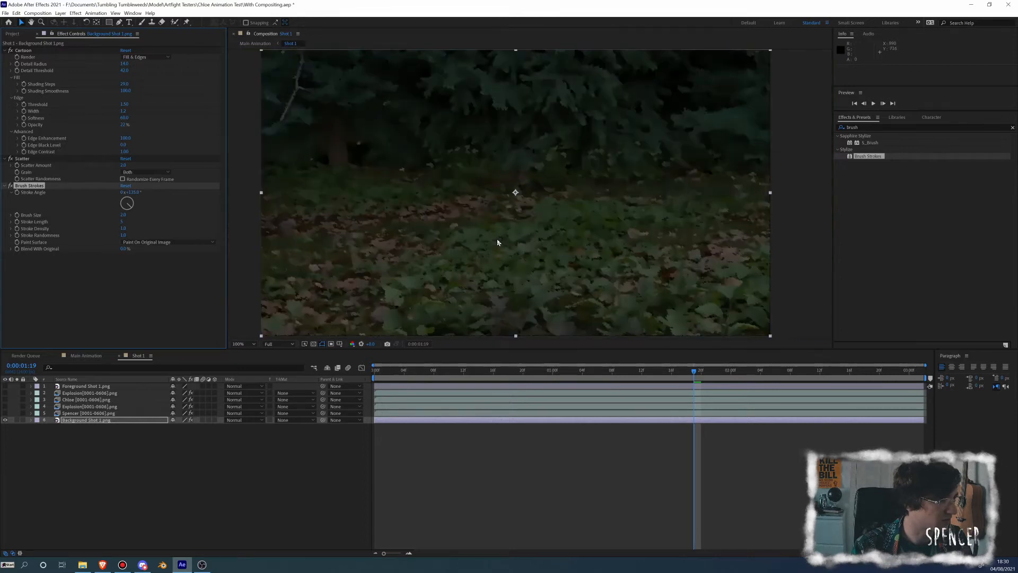
Preview the brush-stroked leaves in motion, search the effects for "post", and add Posterize Time below Brush Strokes on the background layer
left_click_drag(499, 242, 503, 203)
scroll(500, 204, "up", 1)
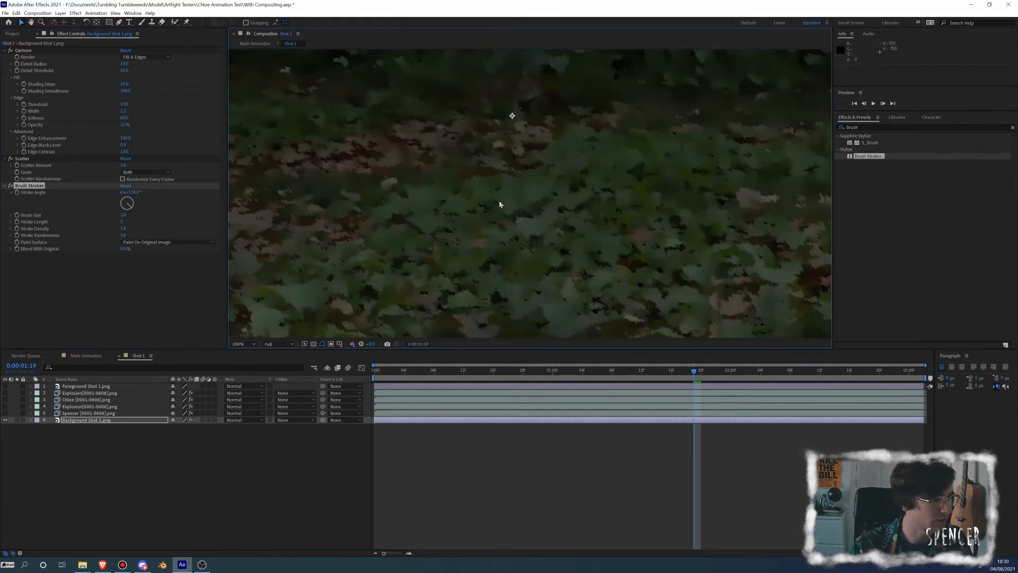
key("space")
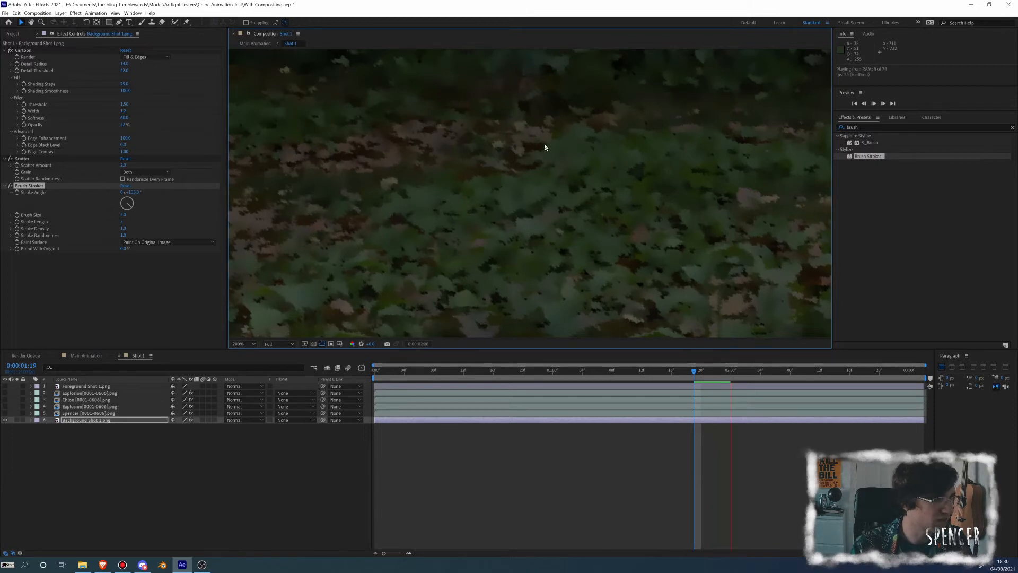
key("space")
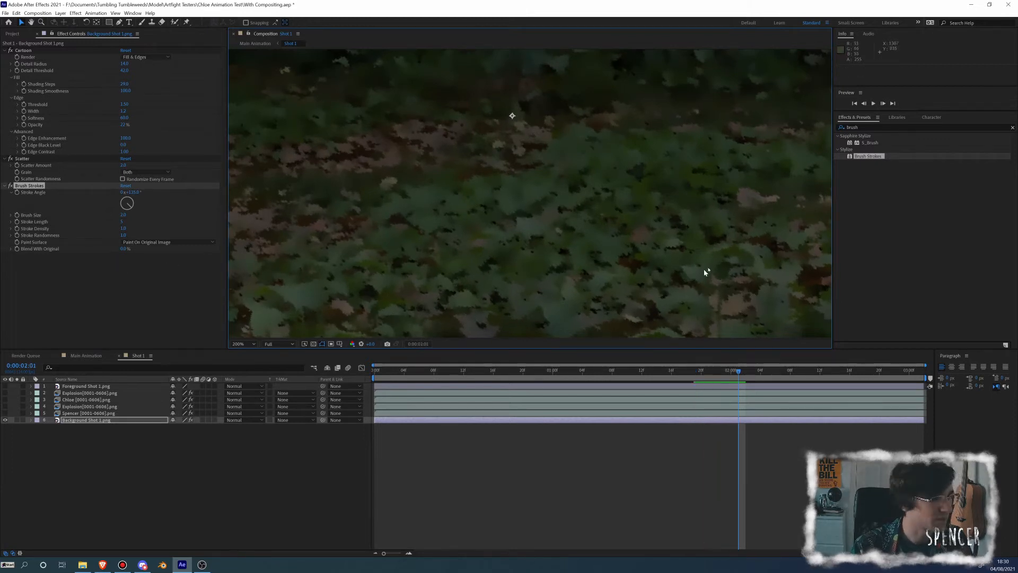
left_click_drag(874, 127, 768, 123)
type("po")
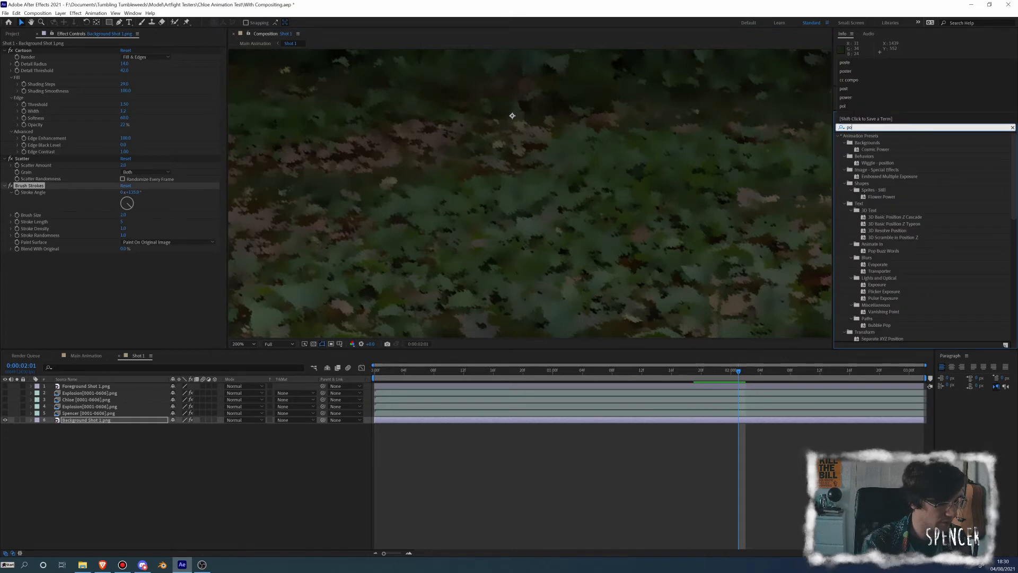
type("st")
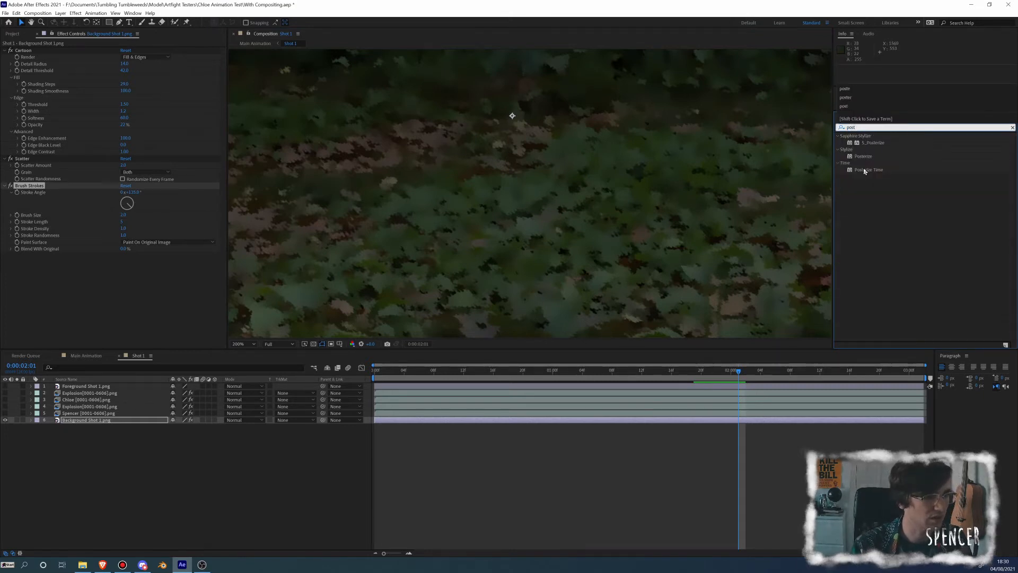
mouse_move(864, 170)
left_mouse_down()
mouse_move(46, 307)
mouse_move(68, 302)
left_mouse_up()
Set the Posterize Time Frame Rate to 6 and play back the background to check its flicker
left_click(126, 262)
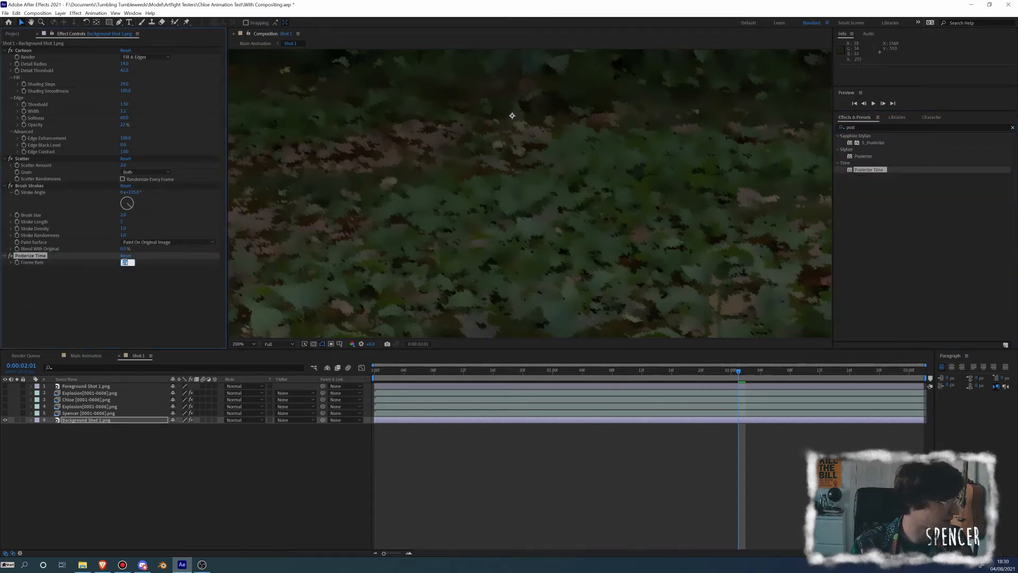
type("6")
key("Return")
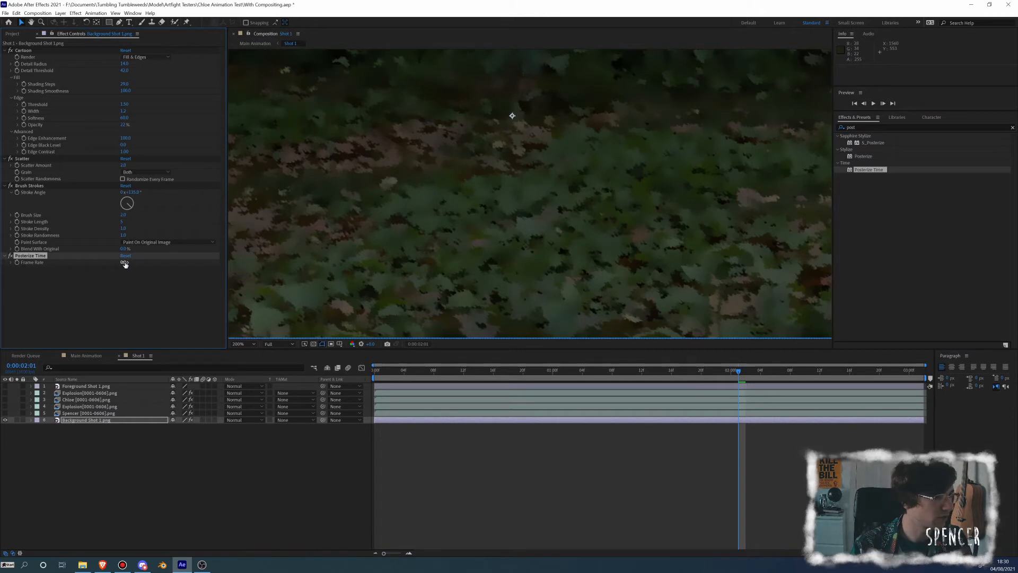
key("space")
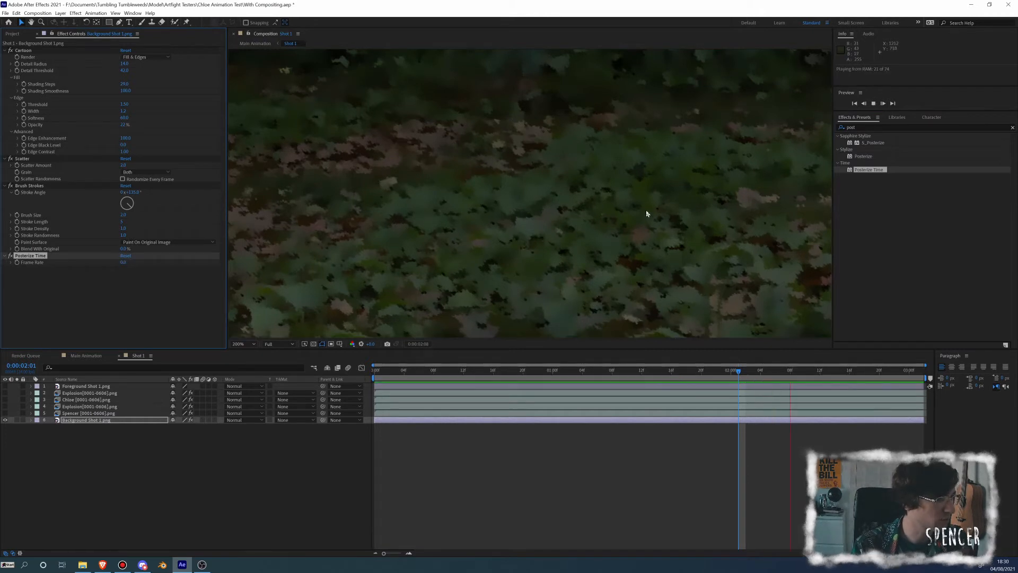
key("space")
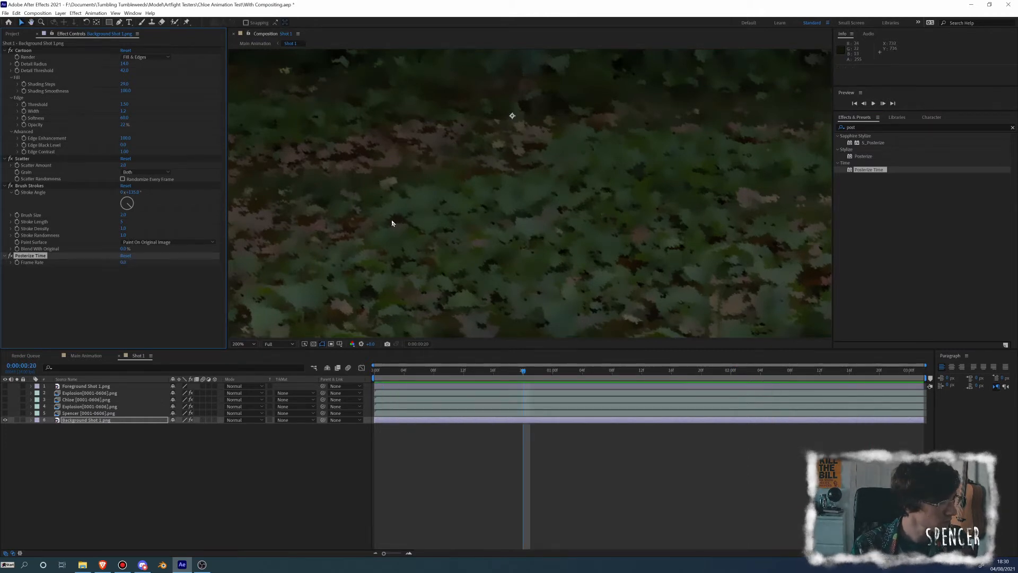
Set the Brush Strokes Stroke Angle to 120° and reduce its Brush Size while viewing the leaves up close
scroll(503, 208, "up", 3)
left_click_drag(503, 208, 542, 216)
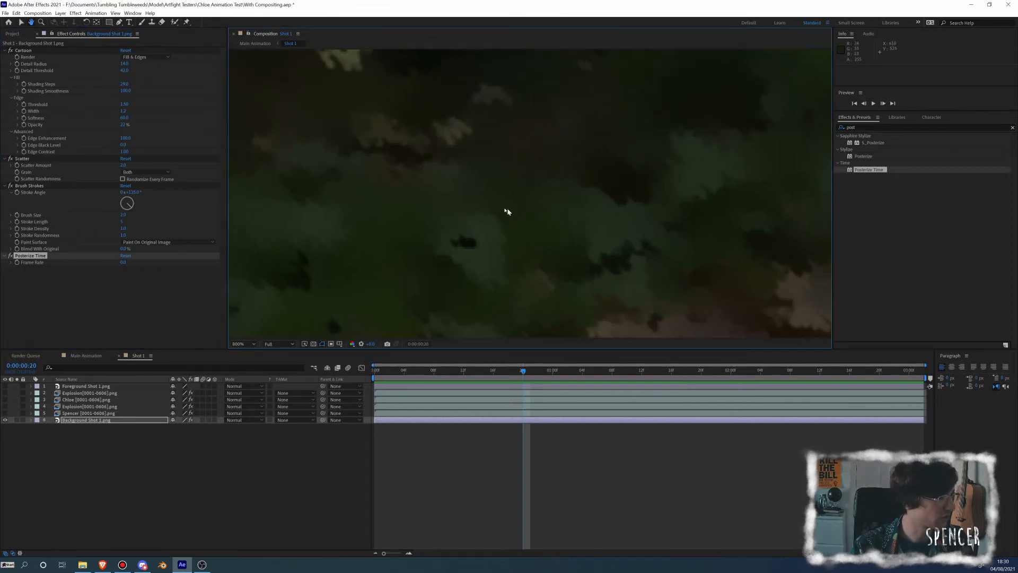
left_click(136, 196)
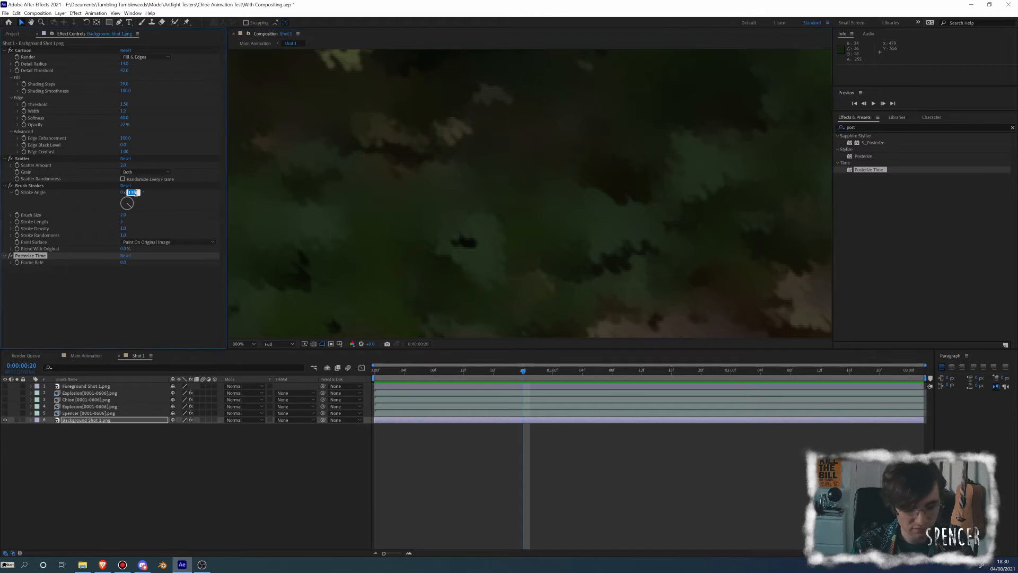
type("120")
key("Return")
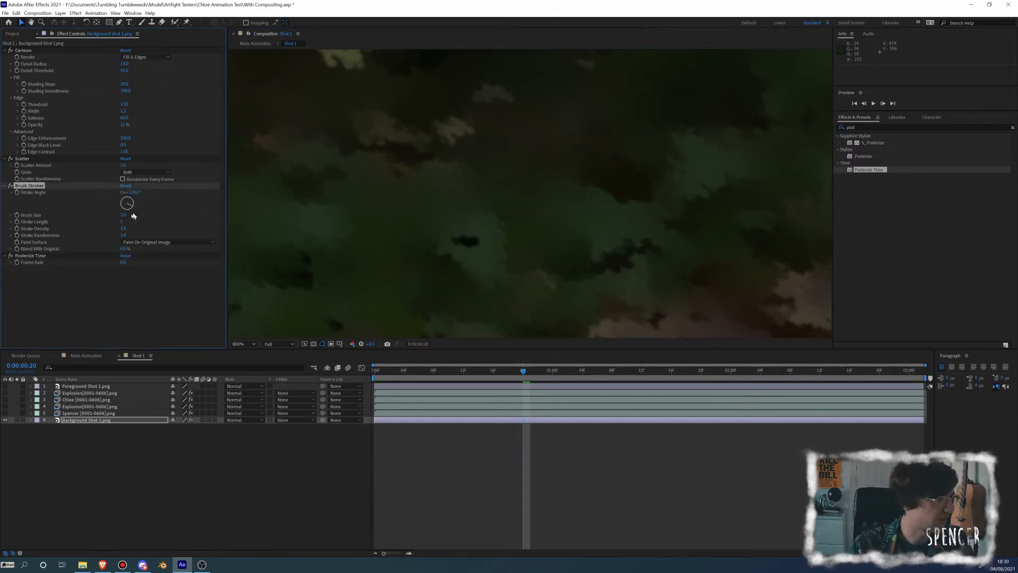
left_click(122, 216)
key("Return")
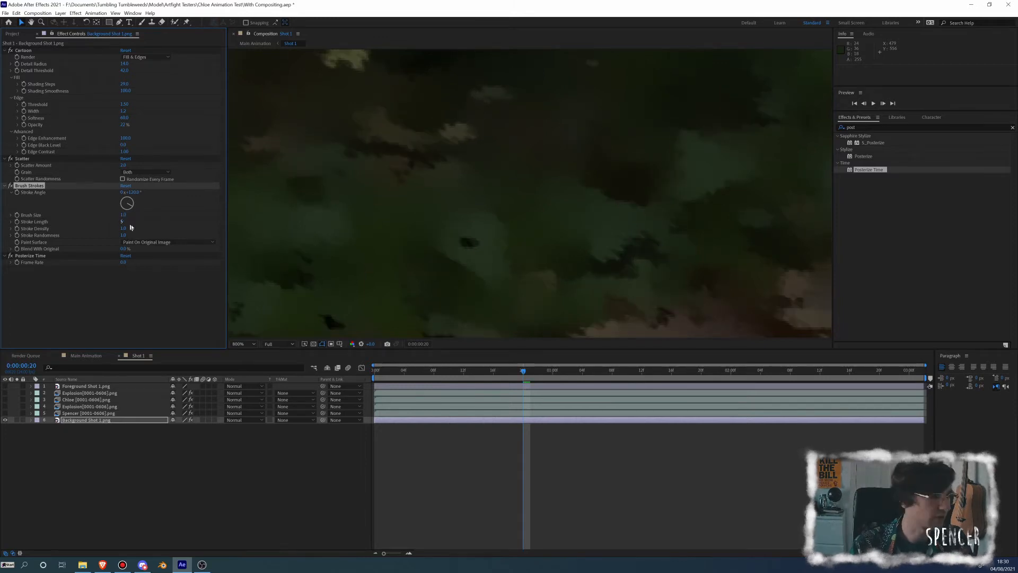
Set both the Stroke Length and Stroke Density of Brush Strokes to 2
left_click(123, 221)
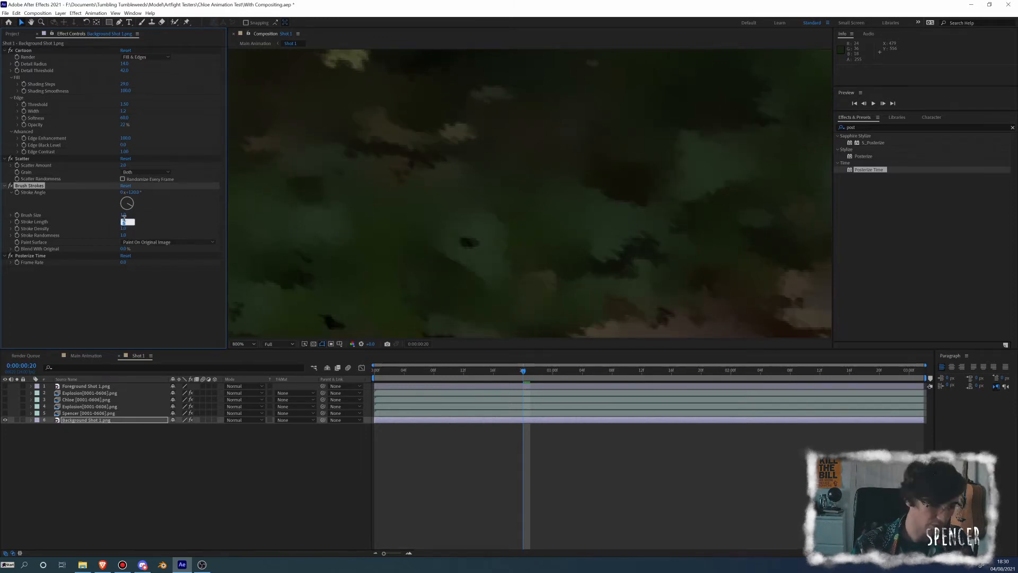
type("2")
key("Return")
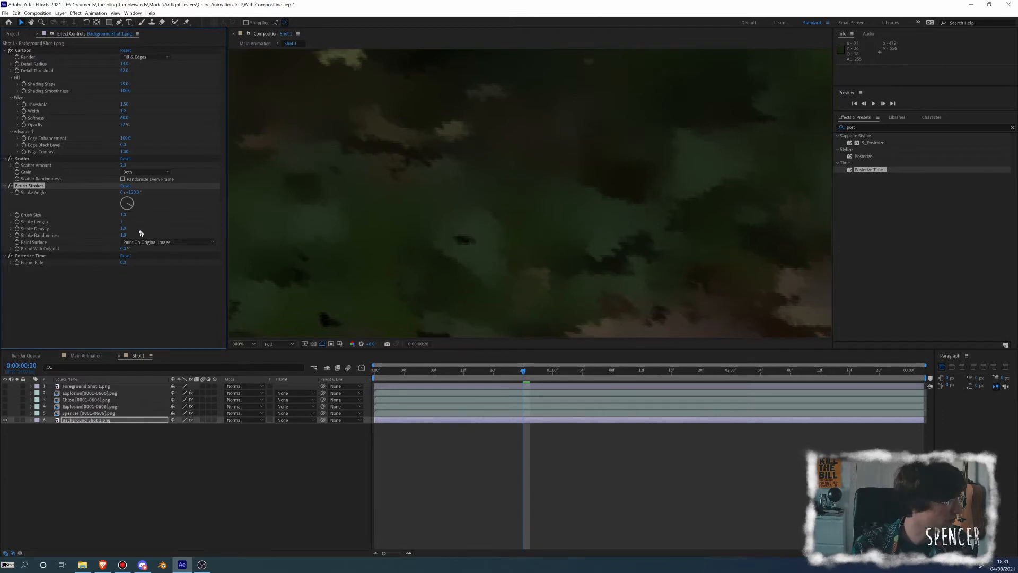
left_click(122, 229)
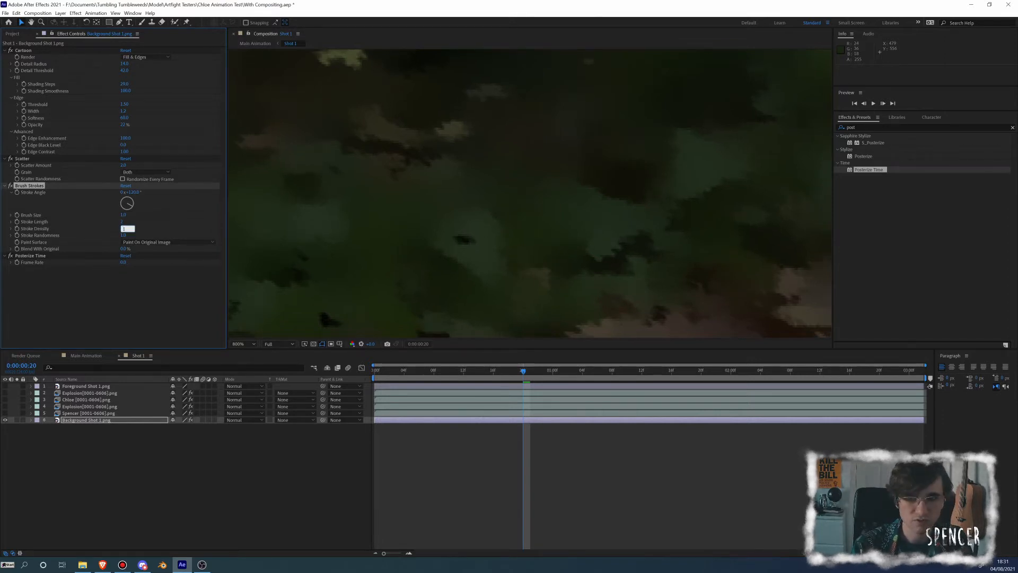
type("2")
key("Return")
Slightly raise the Stroke Randomness of Brush Strokes and check the look of the whole background frame
left_click(123, 235)
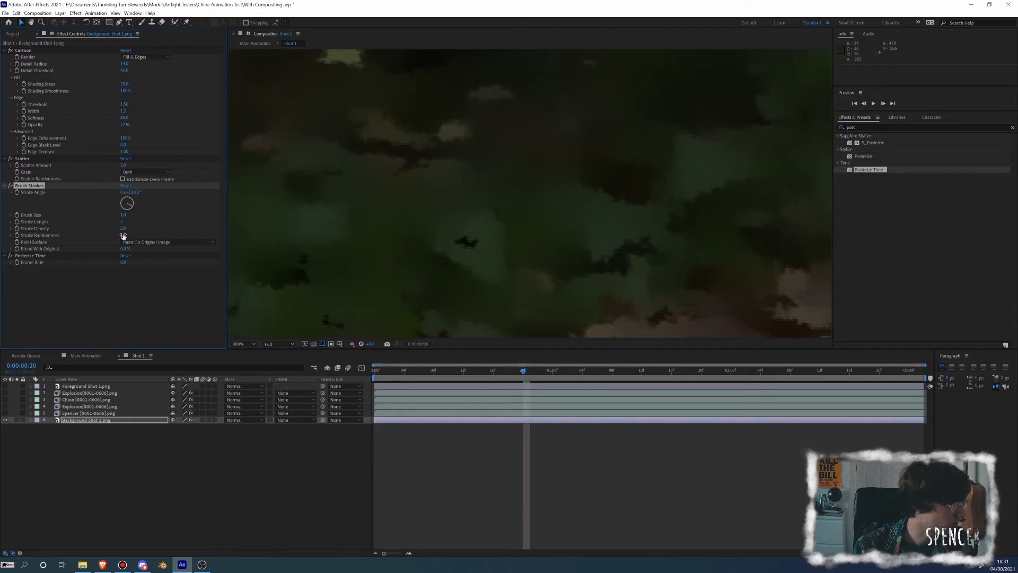
key("Return")
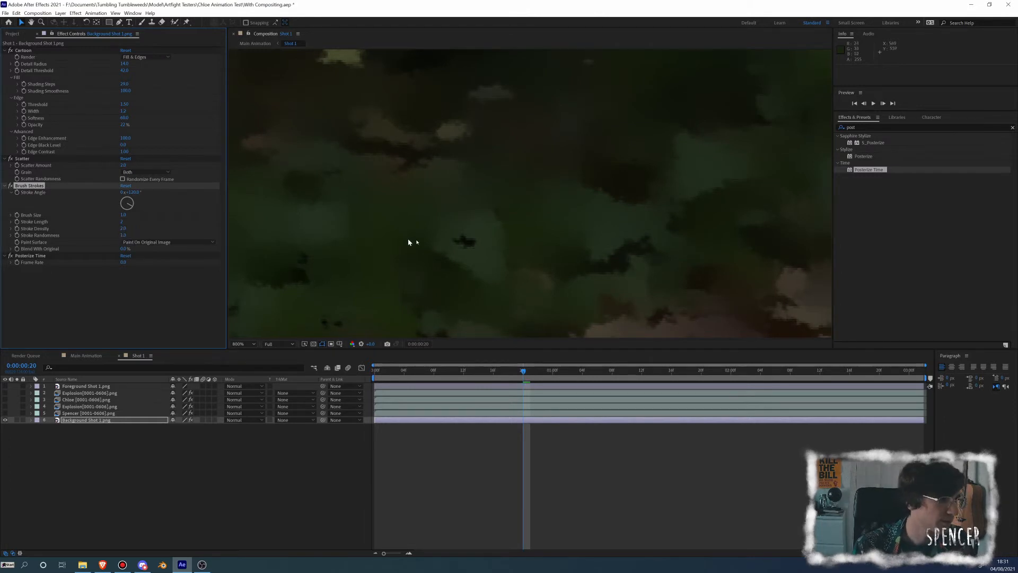
scroll(411, 241, "down", 6)
left_click_drag(507, 267, 414, 266)
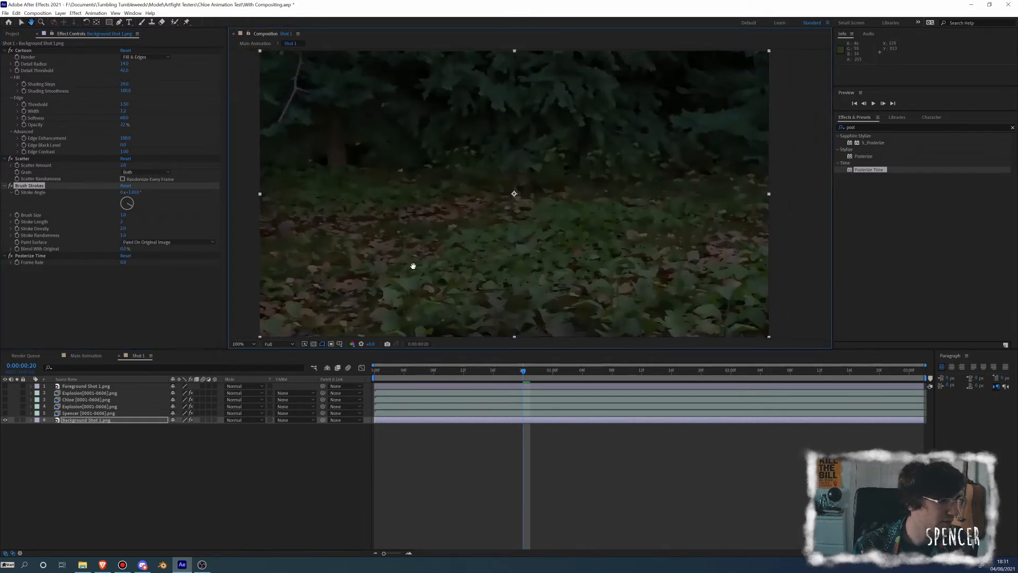
scroll(414, 266, "down", 2)
scroll(443, 198, "up", 1)
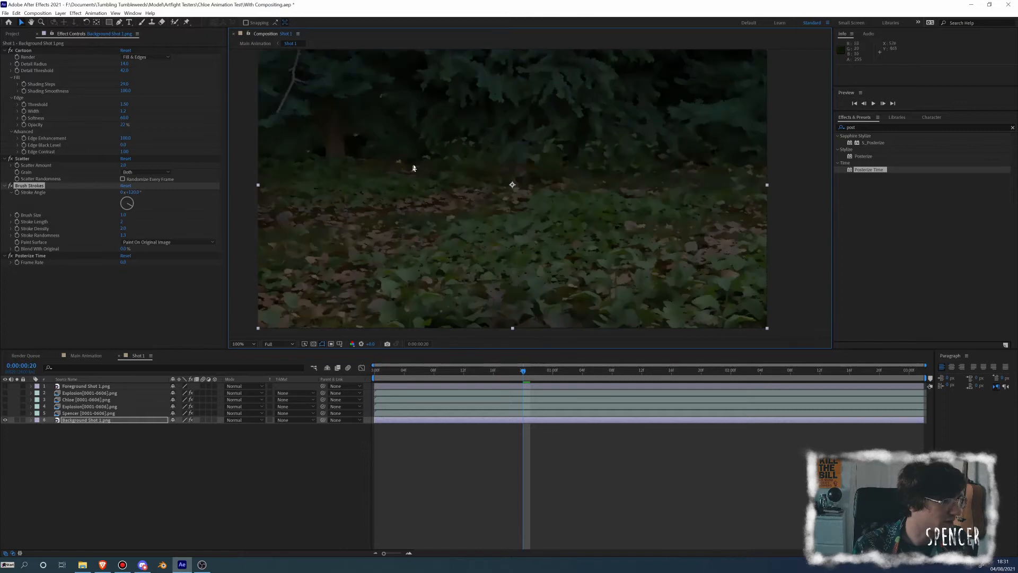
left_click_drag(324, 78, 363, 90)
key("v")
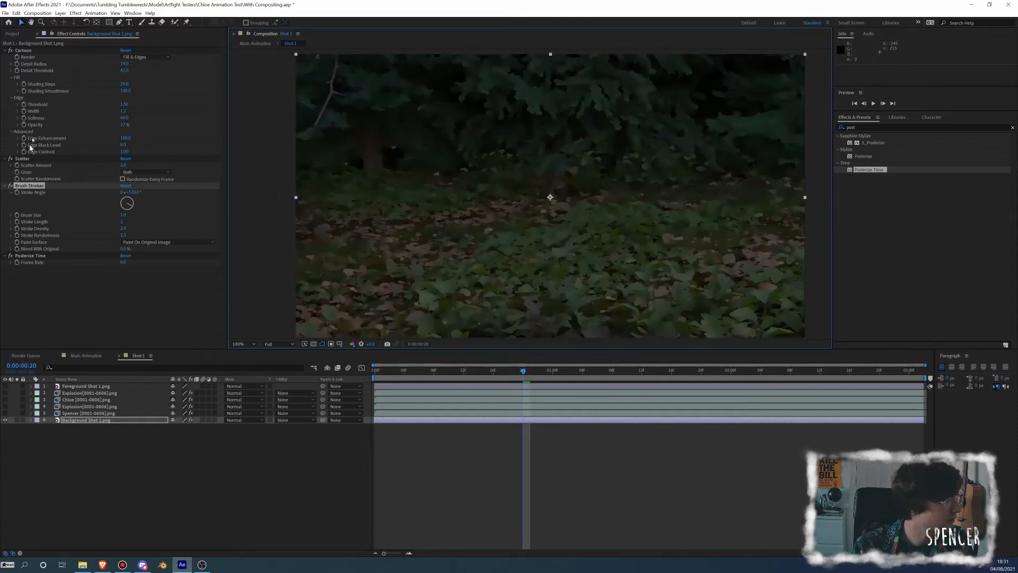
Collapse the Brush Strokes, Scatter and Cartoon settings and compare the background with the effects off and on
left_click(5, 186)
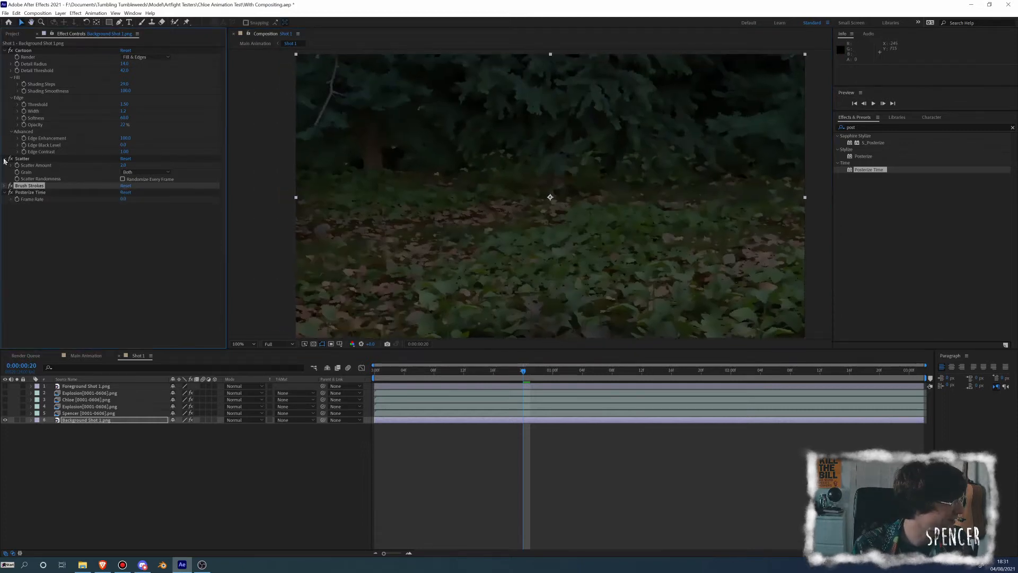
left_click(5, 159)
left_click(4, 51)
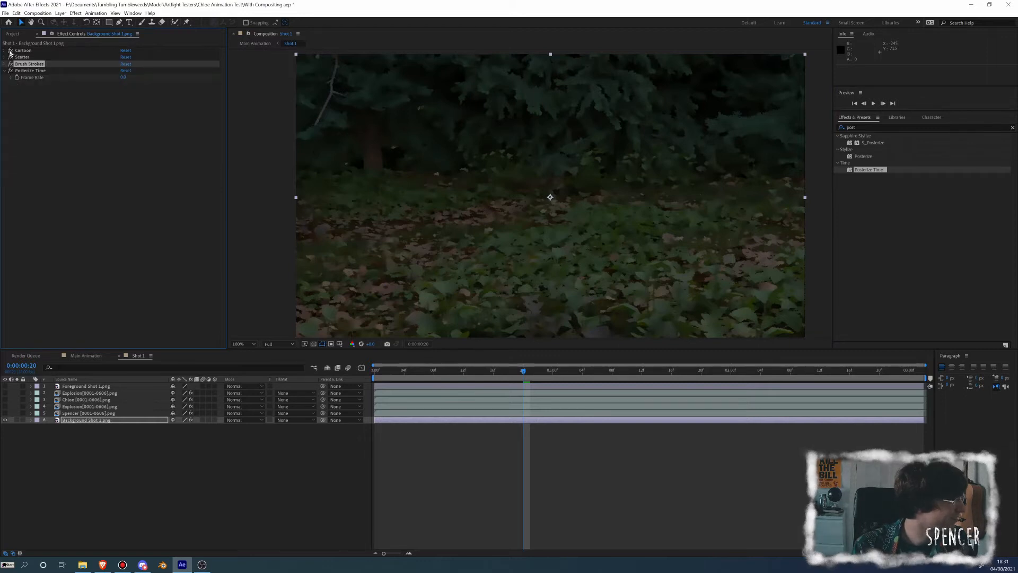
mouse_move(10, 51)
left_mouse_down()
mouse_move(11, 65)
mouse_move(11, 50)
left_mouse_up()
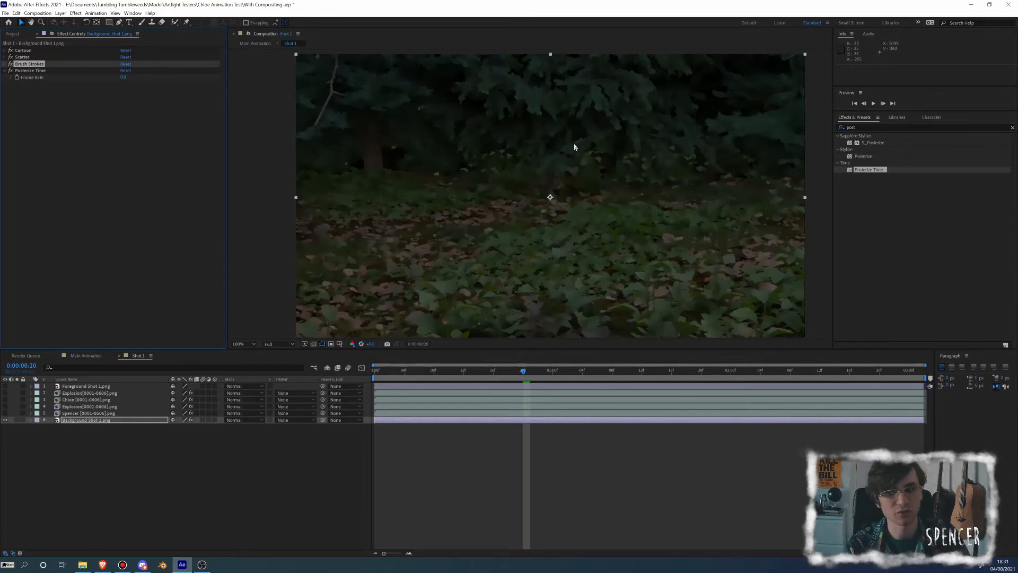
Duplicate the Background Shot 1.png layer
left_click(103, 423)
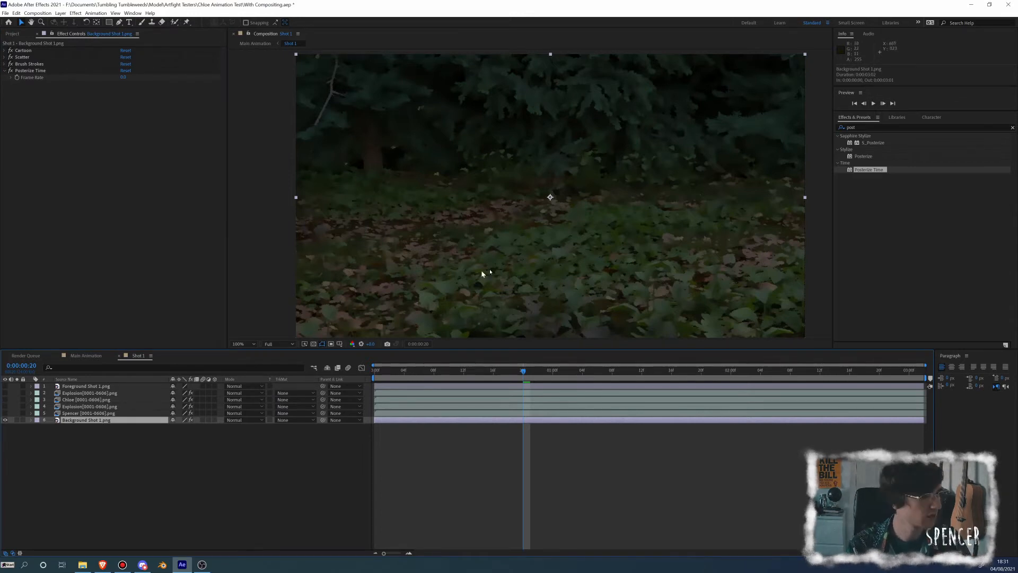
key("period")
key("period")
key("comma")
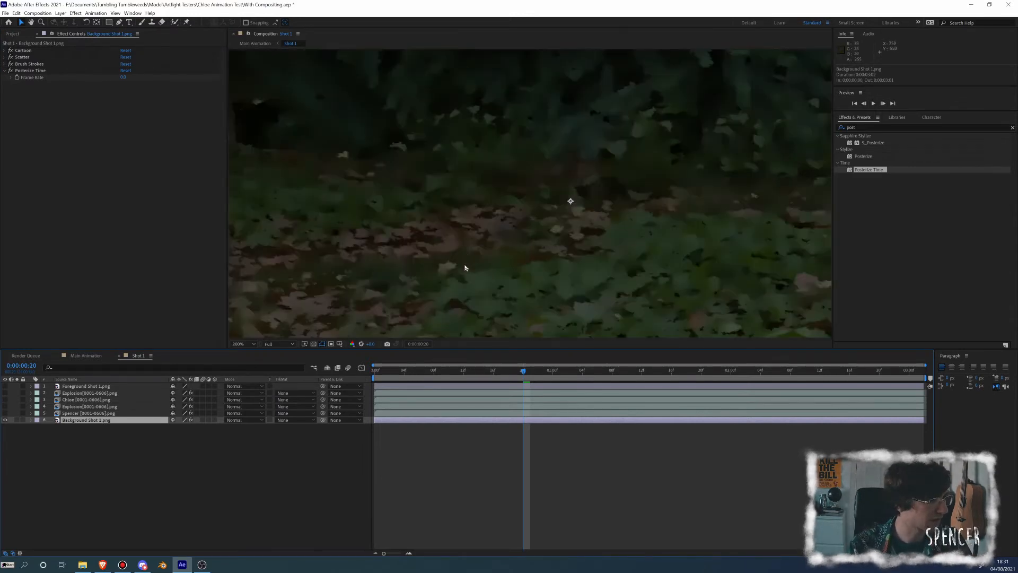
key("ctrl+d")
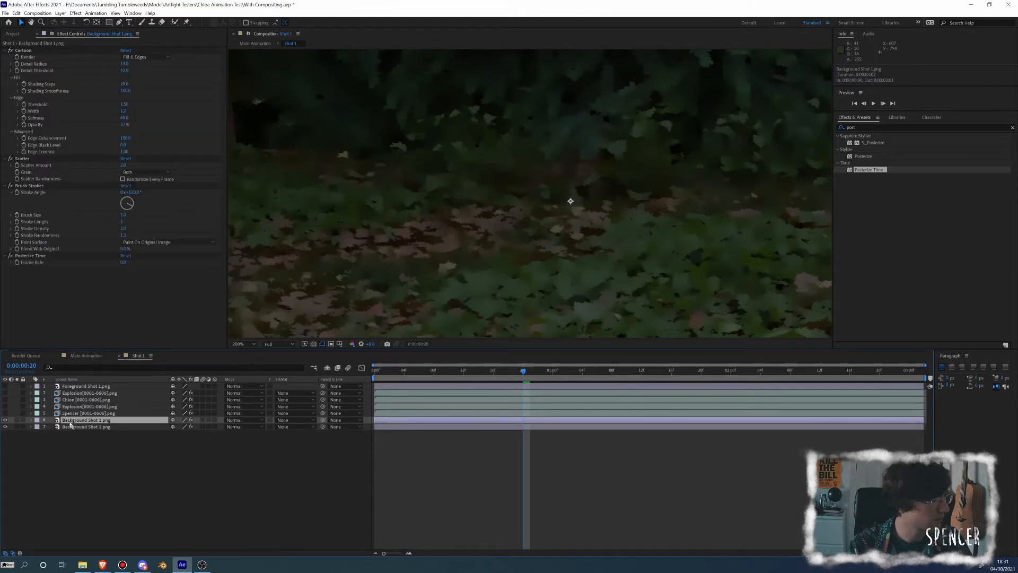
Delete Cartoon, Scatter, Brush Strokes and Posterize Time from the upper copy of the background layer
left_click(40, 255)
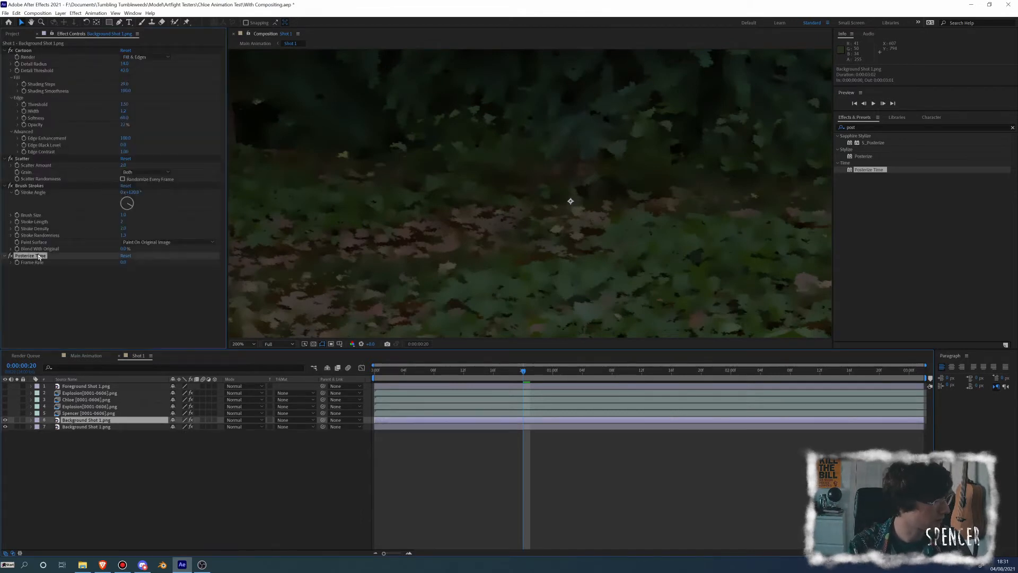
left_click(35, 50)
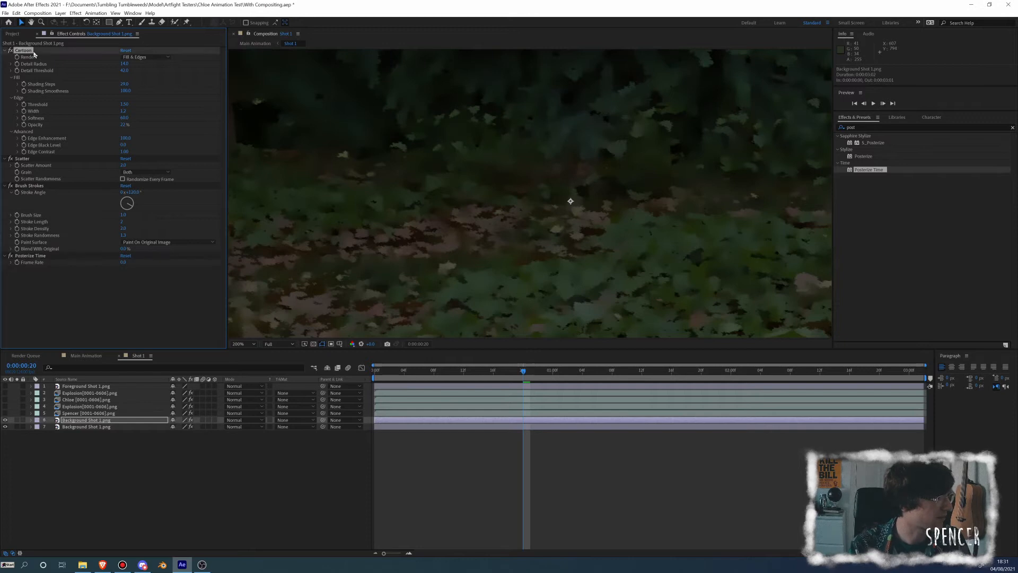
key("Delete")
left_click(35, 50)
key("Delete")
left_click(35, 50)
key("Delete")
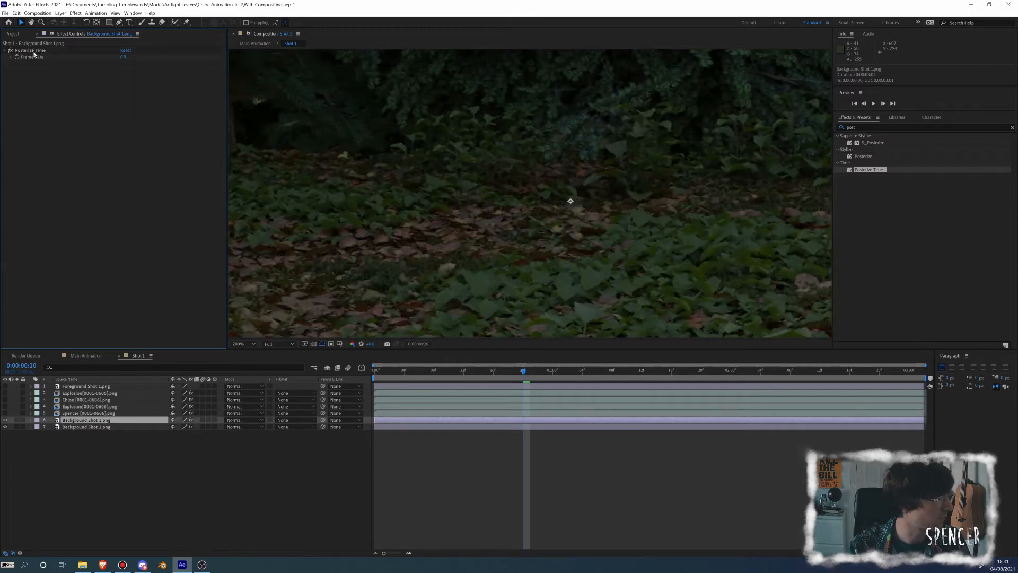
left_click(35, 50)
key("Delete")
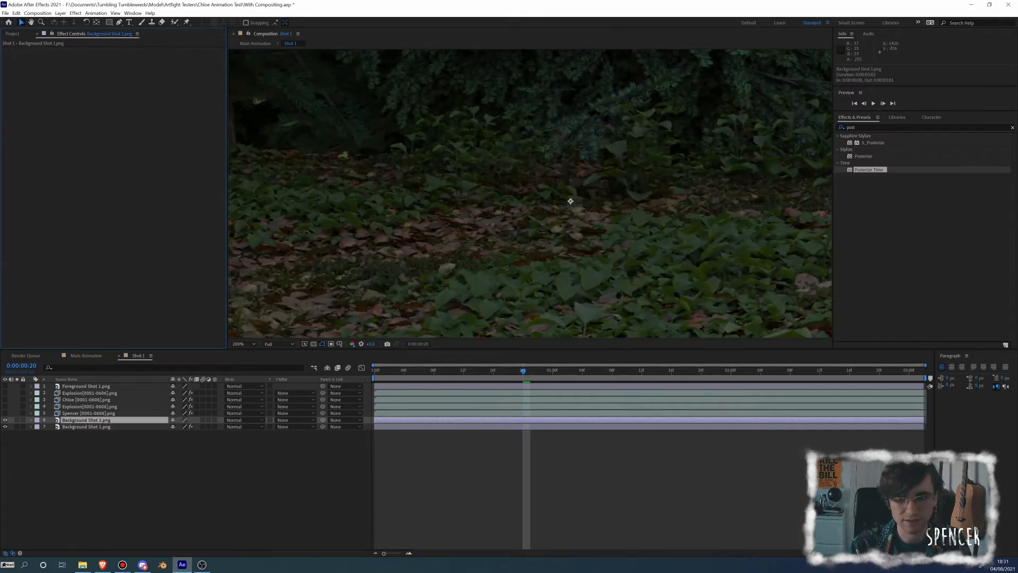
Search the effects for "fast", add Fast Box Blur to the upper background copy, and raise its Blur Radius to a heavy blur
key("alt+Tab")
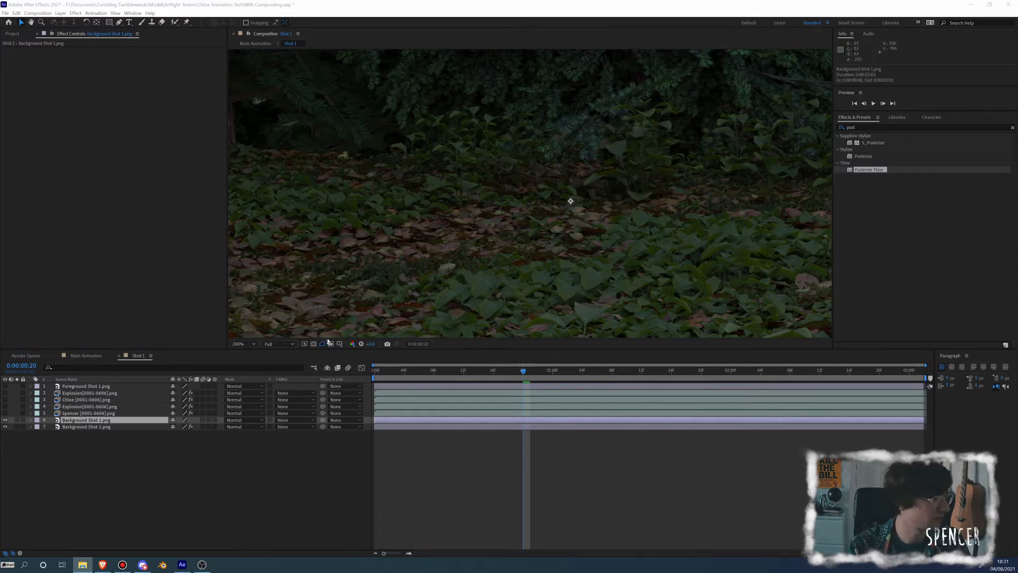
left_click(859, 129)
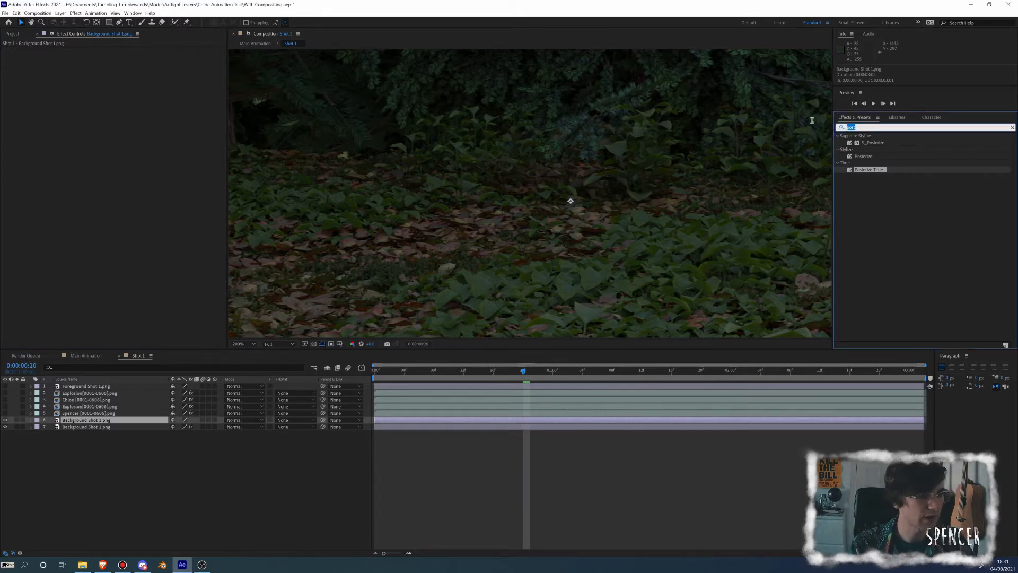
type("fas")
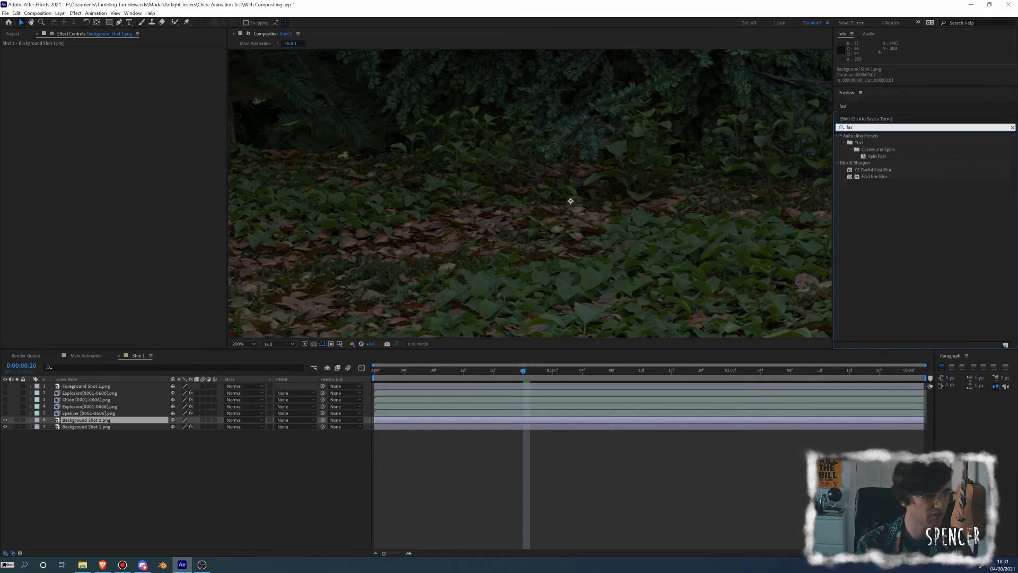
type("t")
left_click_drag(874, 176, 123, 212)
left_click_drag(124, 57, 136, 54)
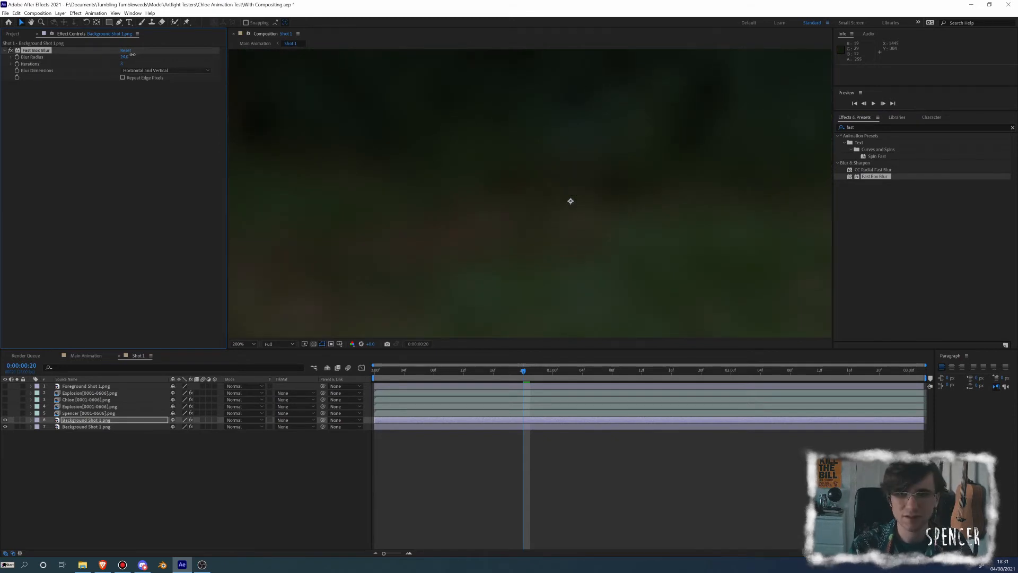
Set the Blur Radius of Fast Box Blur on the upper background copy to 40
left_click(125, 57)
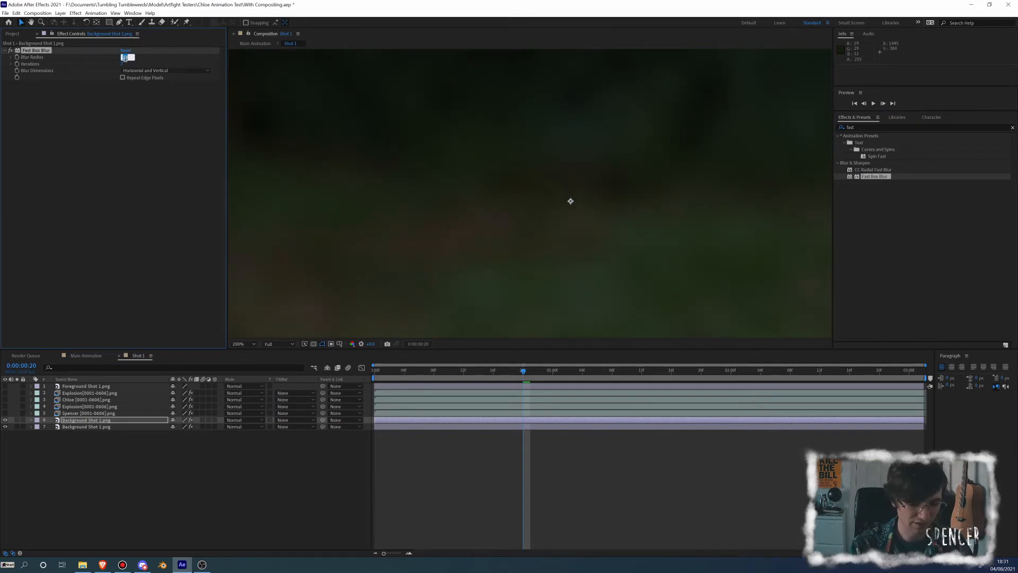
type("40")
key("Return")
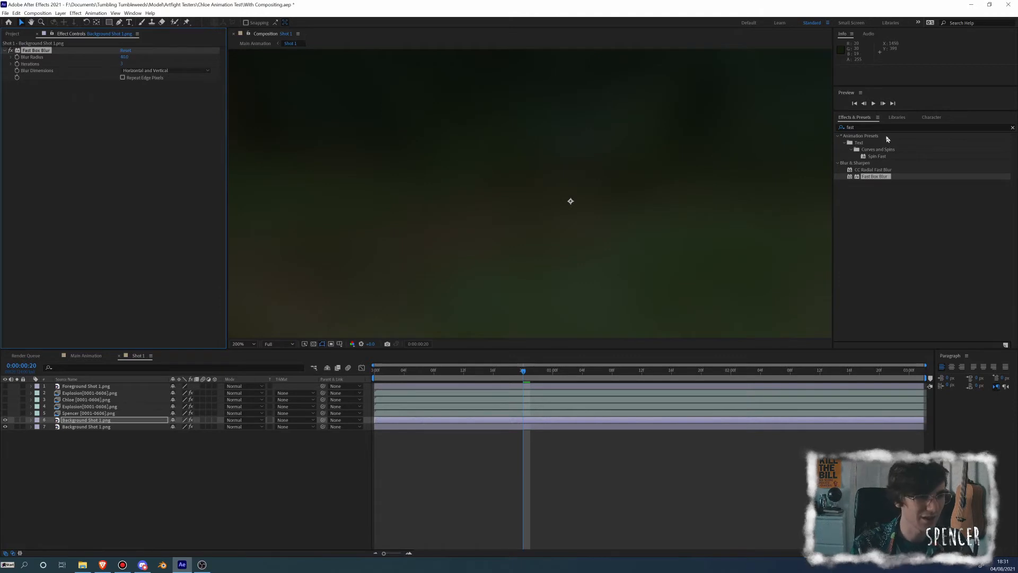
Search the effects for "inver" and add Invert below Fast Box Blur on the upper background copy
left_click(882, 127)
type("inver")
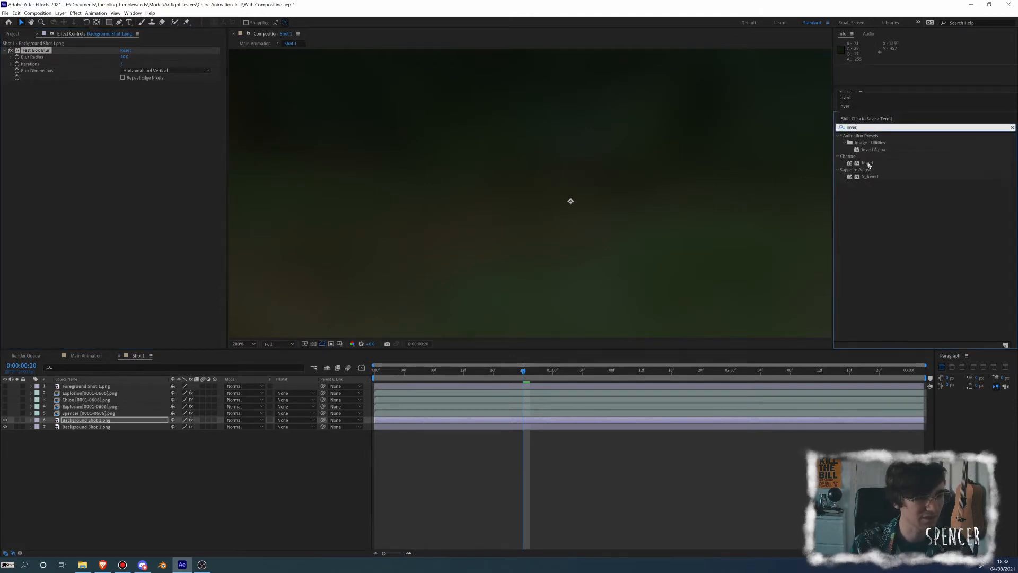
left_click_drag(869, 165, 139, 100)
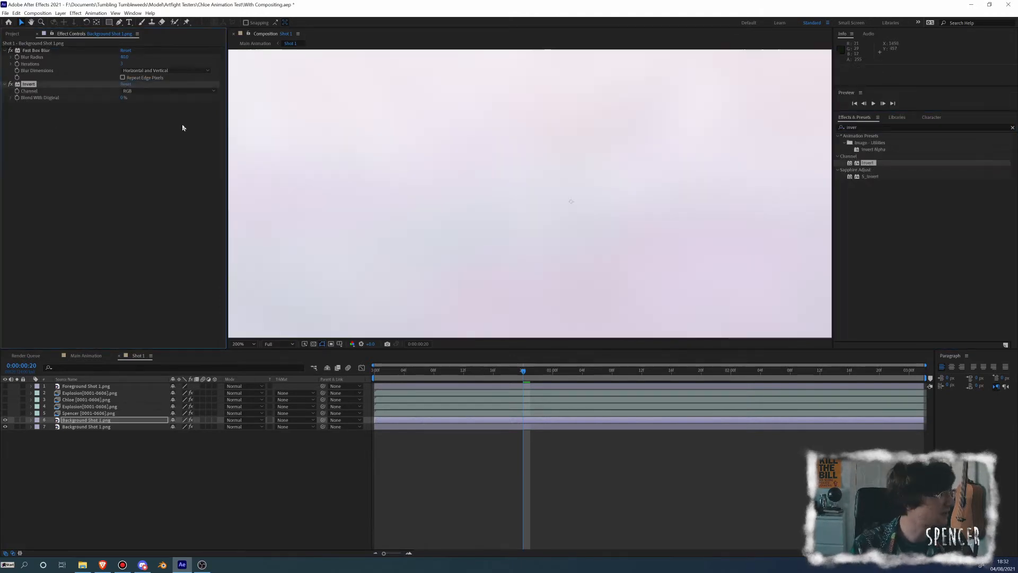
scroll(466, 234, "down", 4)
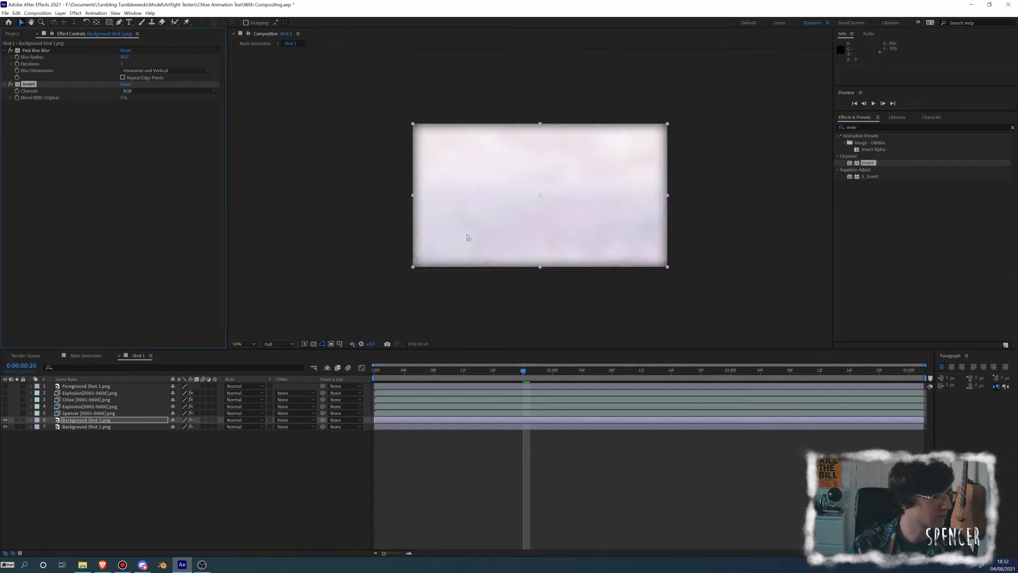
scroll(468, 237, "up", 2)
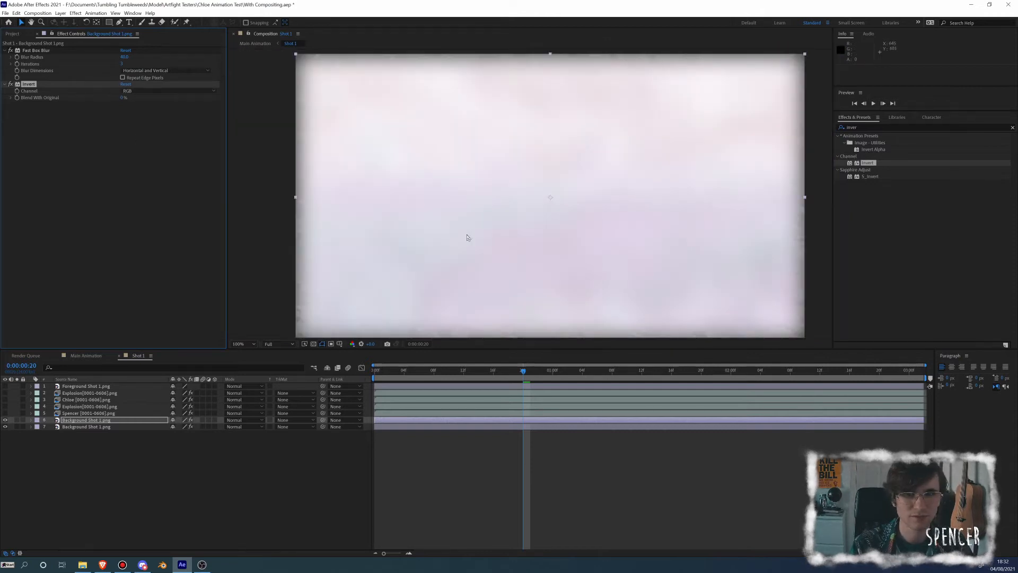
Search the effects for "cc com", add CC Composite after Invert, and set its Opacity to 50%
type("cc com")
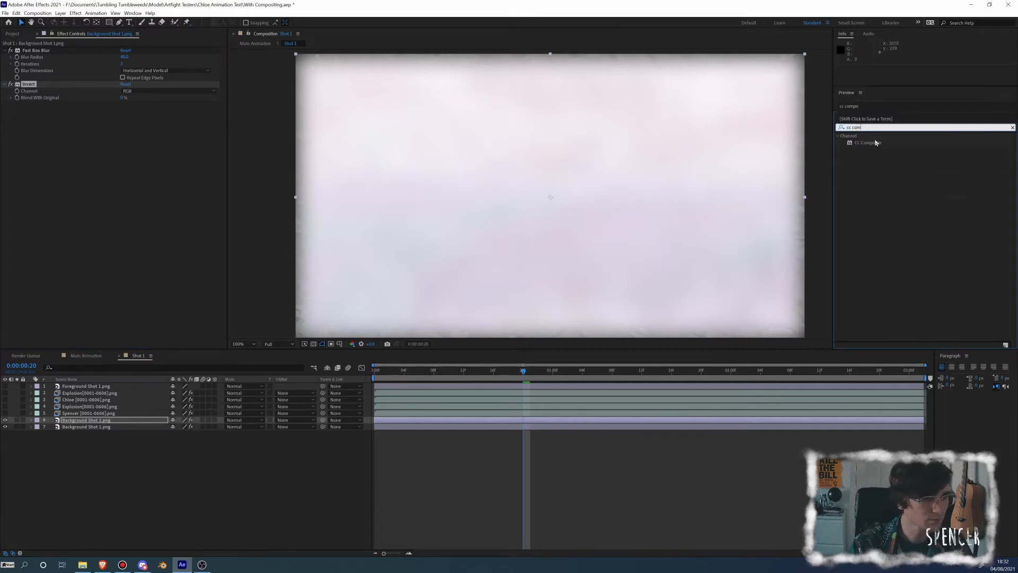
left_click_drag(869, 142, 134, 204)
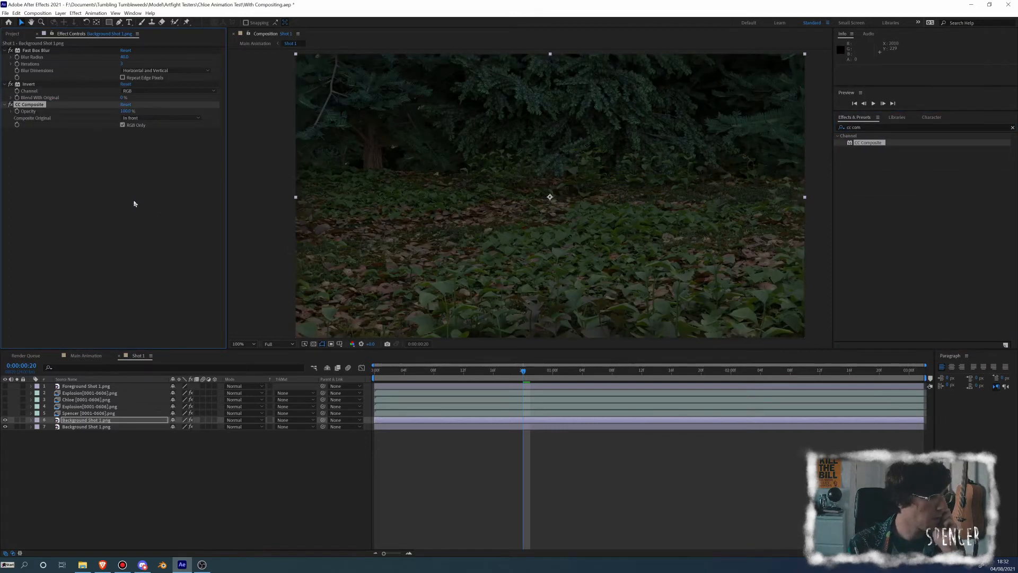
left_click(127, 110)
type("50")
key("Return")
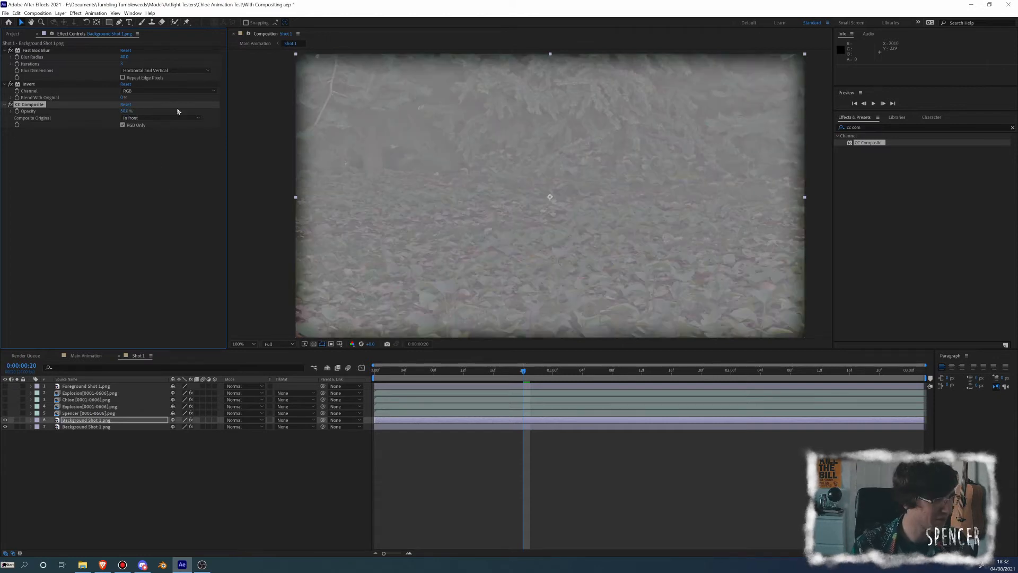
Try a much smaller Blur Radius on the inverted background copy and set it back to 40
scroll(533, 217, "up", 1)
scroll(533, 218, "up", 1)
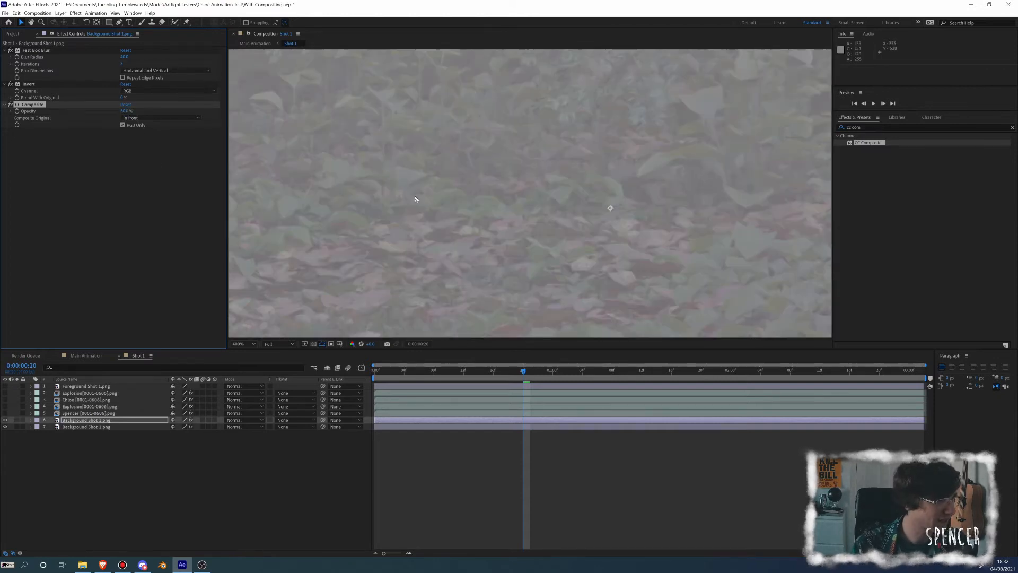
scroll(417, 199, "down", 1)
key("space")
left_click_drag(426, 185, 594, 229)
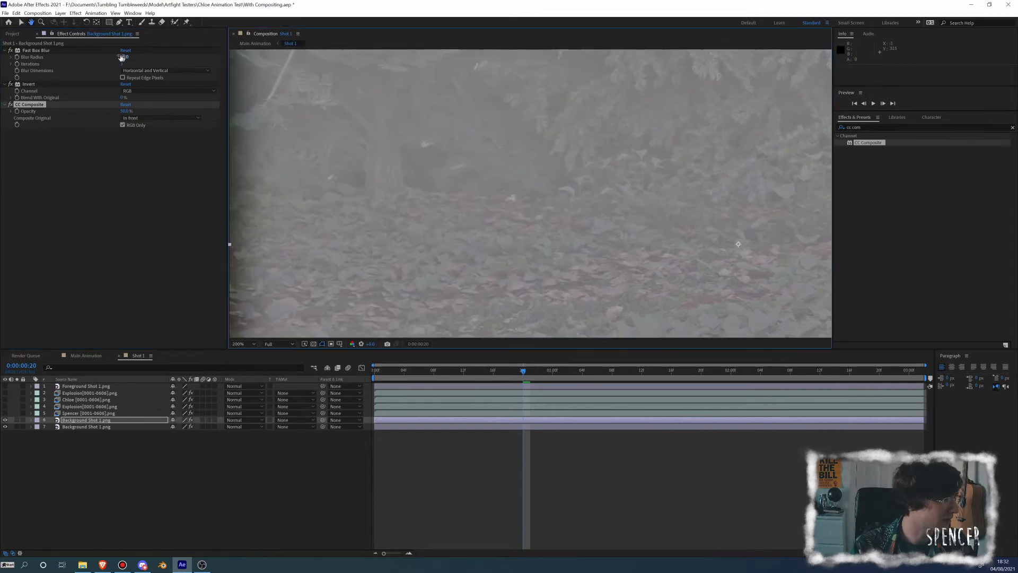
left_click_drag(124, 57, 108, 61)
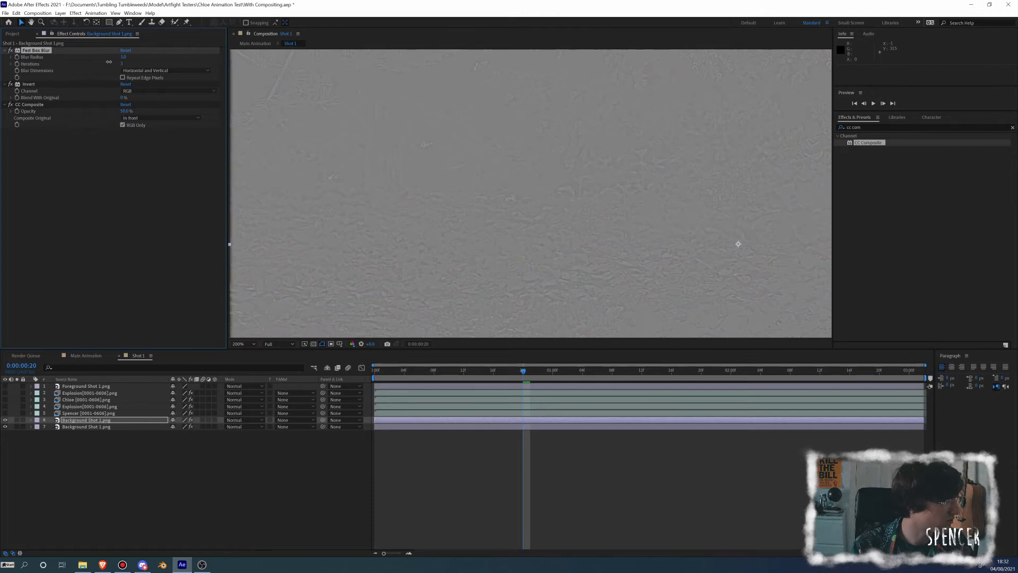
left_click(124, 58)
type("40")
key("Return")
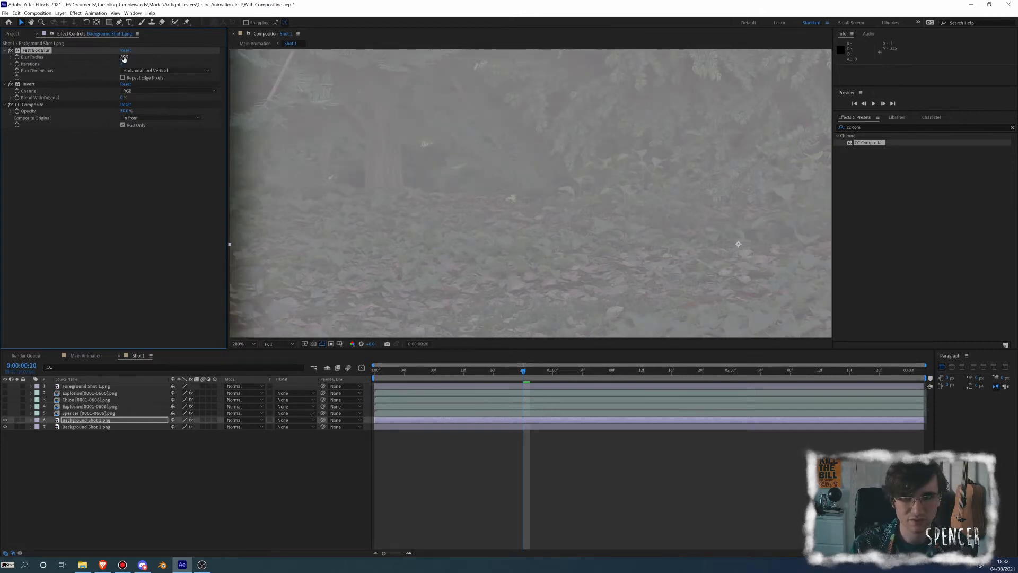
Set the upper background copy's blending mode to Overlay and fine-tune its Fast Box Blur radius while inspecting the leaves
left_click(242, 421)
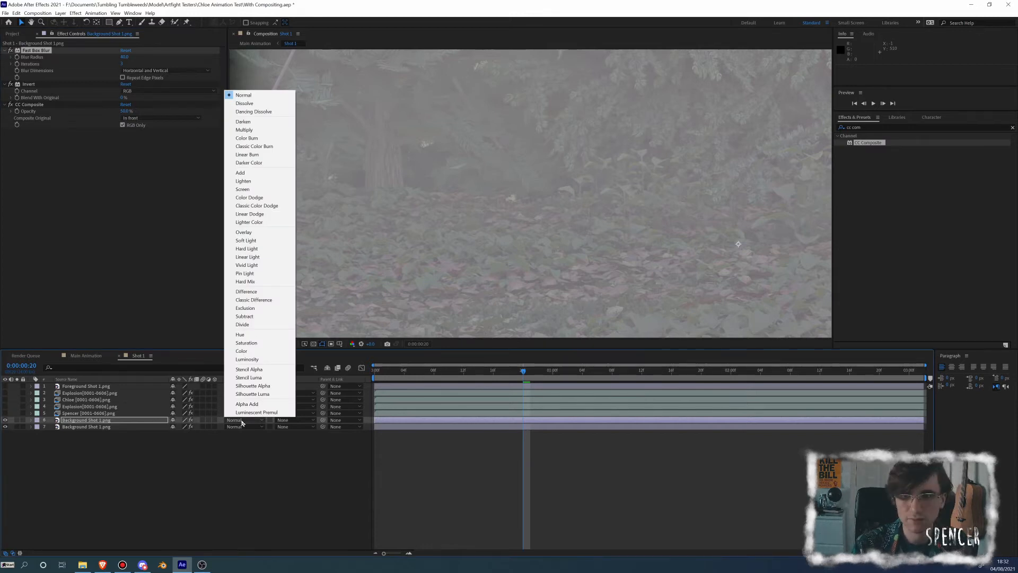
left_click(248, 232)
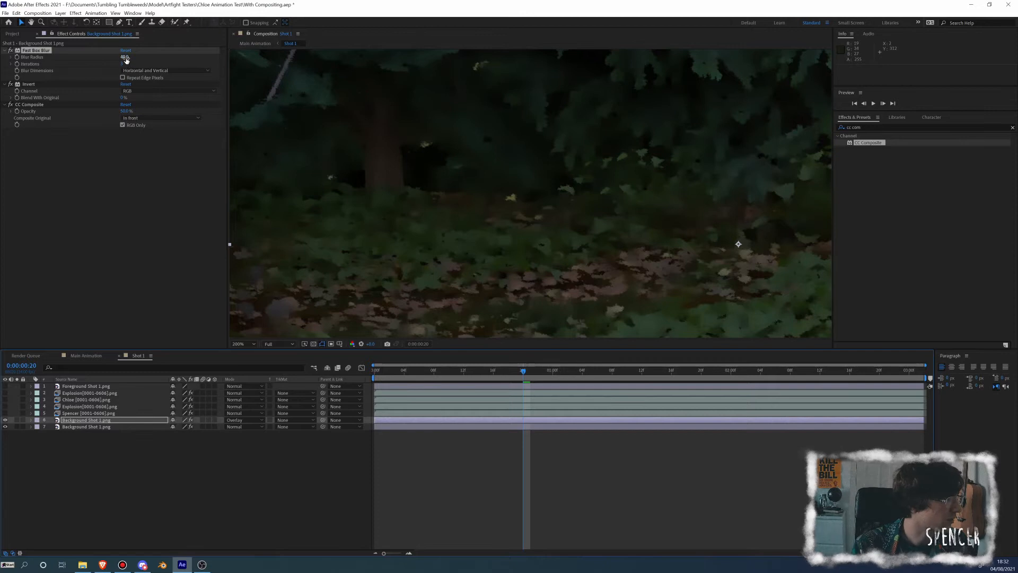
left_click_drag(125, 57, 113, 56)
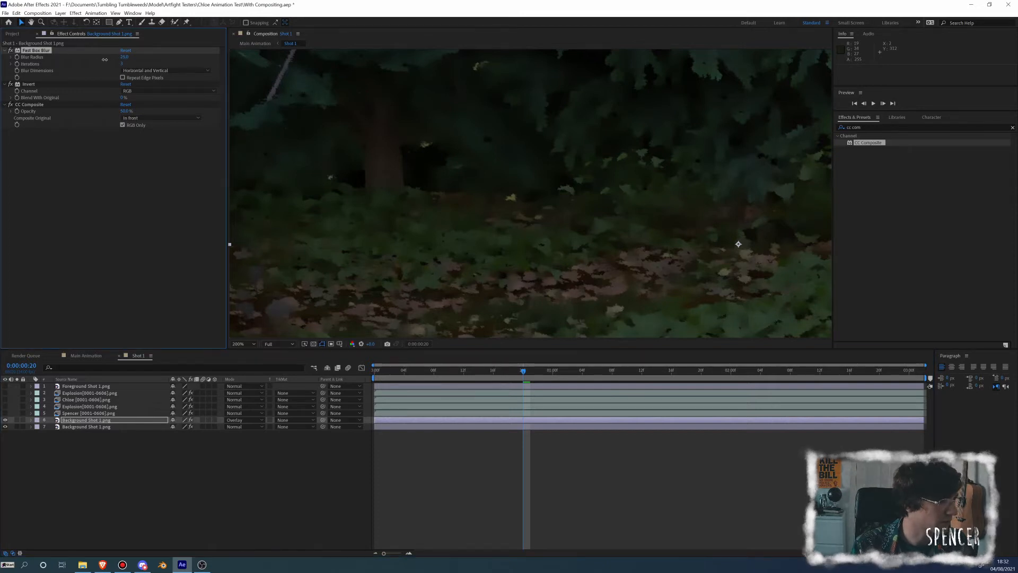
left_click_drag(487, 196, 359, 125)
left_click_drag(562, 263, 535, 221)
scroll(546, 260, "up", 1)
key("v")
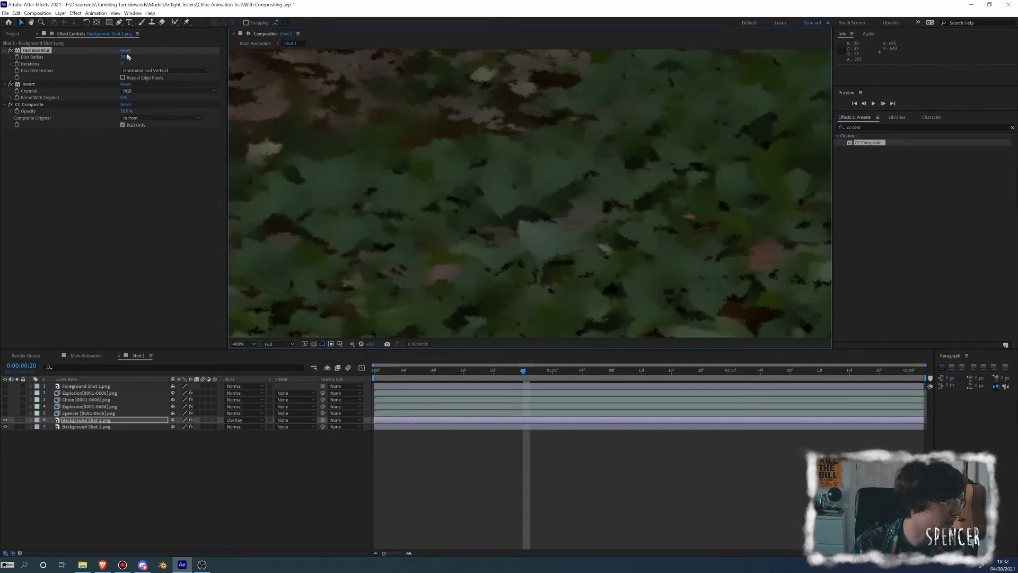
left_click_drag(127, 57, 113, 52)
Try a different CC Composite Opacity and set it back to 50%
mouse_move(122, 112)
left_mouse_down()
mouse_move(151, 105)
mouse_move(128, 108)
left_mouse_up()
left_click(124, 112)
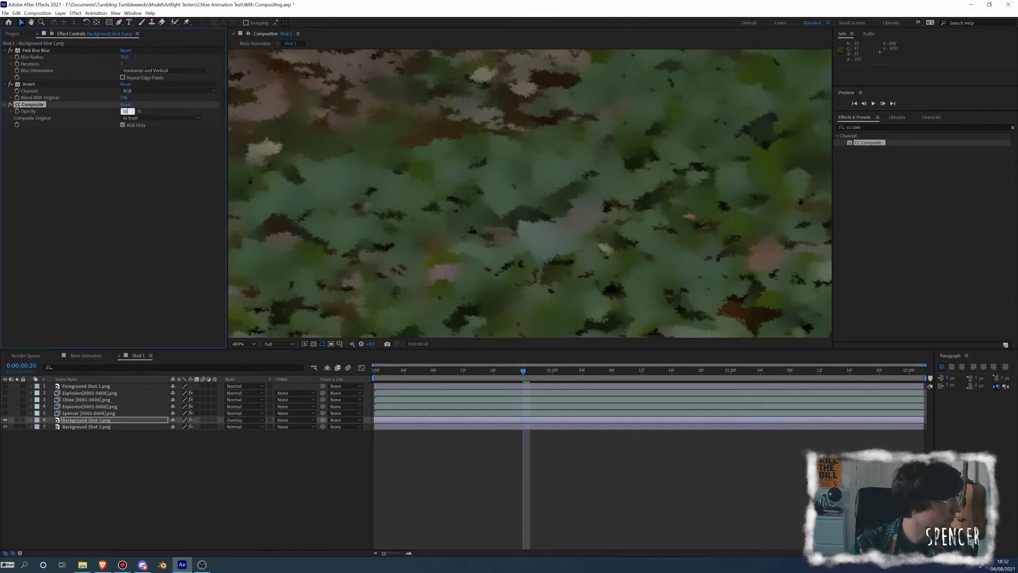
key("Return")
Toggle the Overlay background copy's visibility to compare the background without and with it
scroll(414, 148, "down", 5)
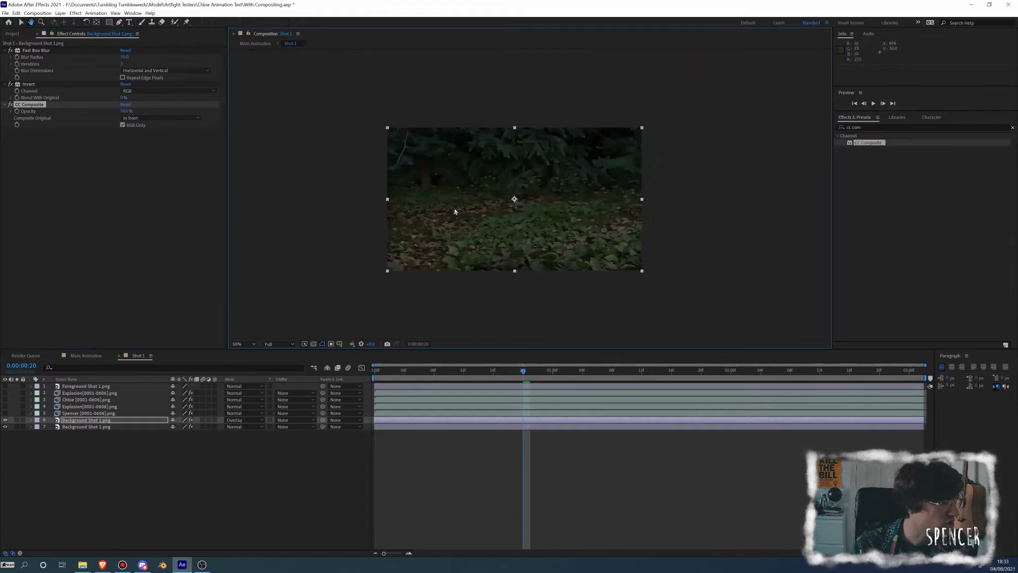
scroll(455, 211, "up", 4)
scroll(409, 102, "down", 2)
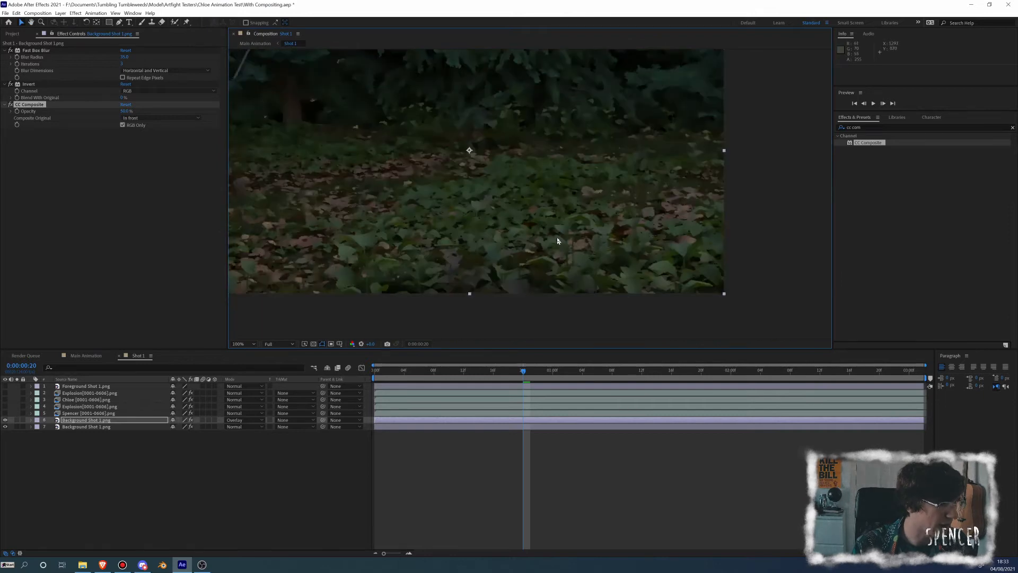
left_click_drag(557, 238, 557, 234)
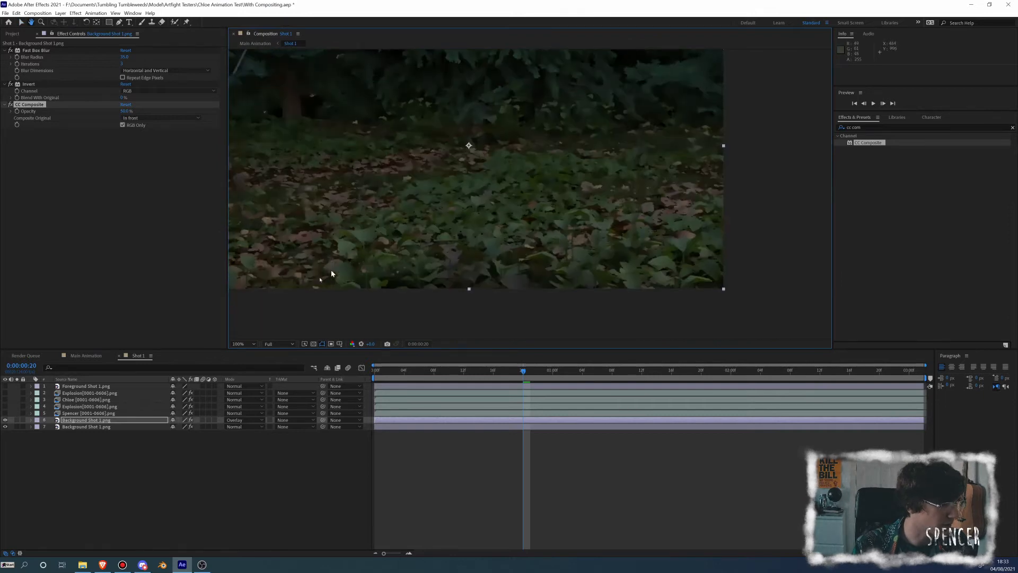
left_click(5, 420)
left_click_drag(356, 247, 375, 275)
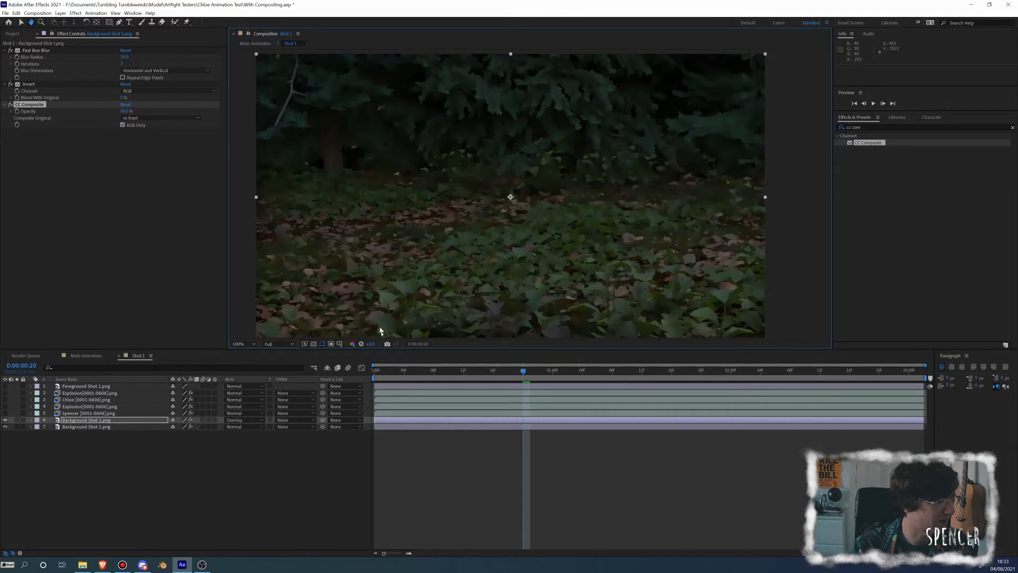
Give the composition viewer more height and make the Foreground Shot 1.png layer visible
key("v")
left_click_drag(441, 350, 435, 370)
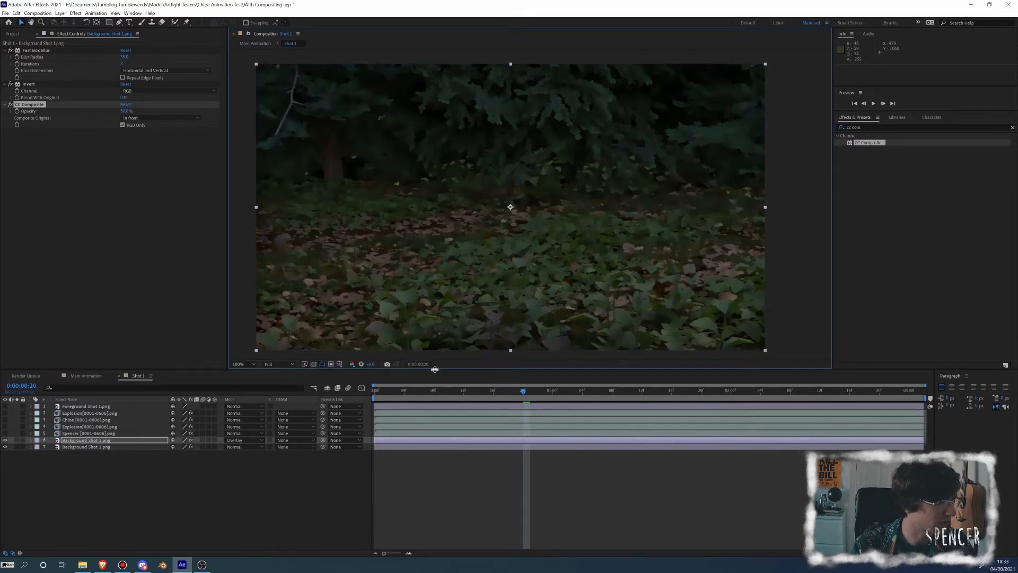
left_click_drag(323, 310, 332, 306)
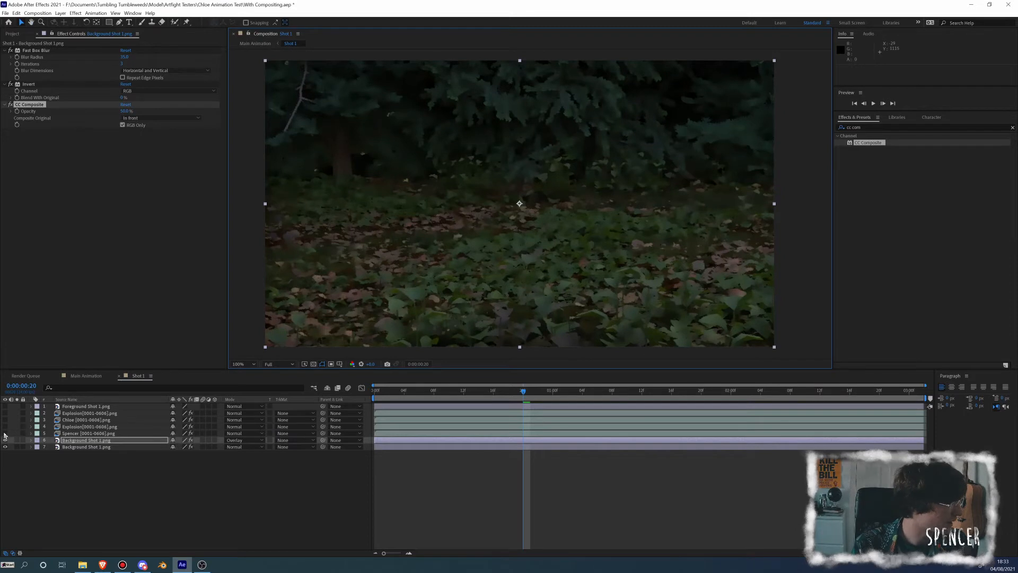
mouse_move(5, 434)
left_mouse_down()
mouse_move(7, 415)
mouse_move(7, 434)
left_mouse_up()
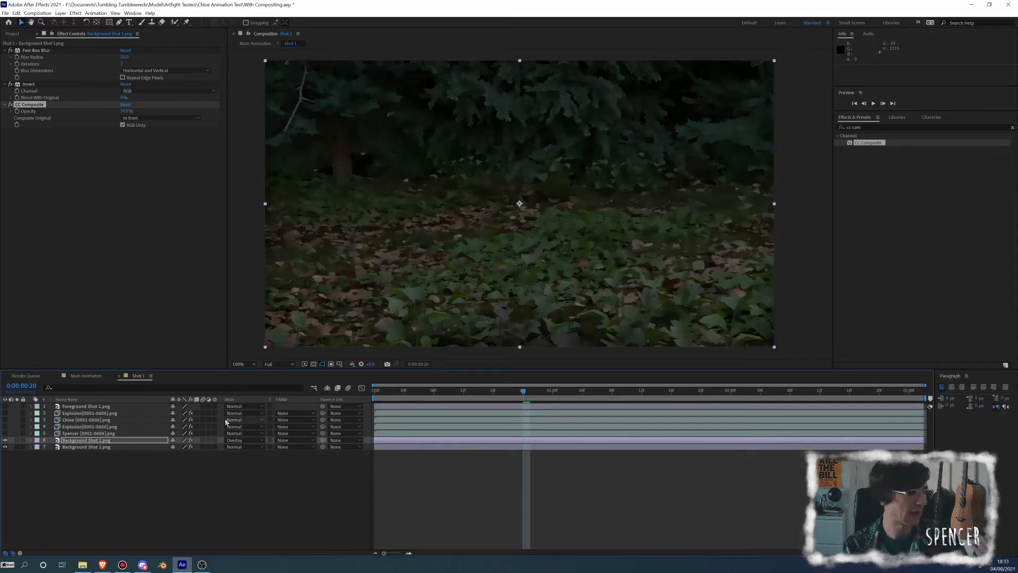
left_click(5, 406)
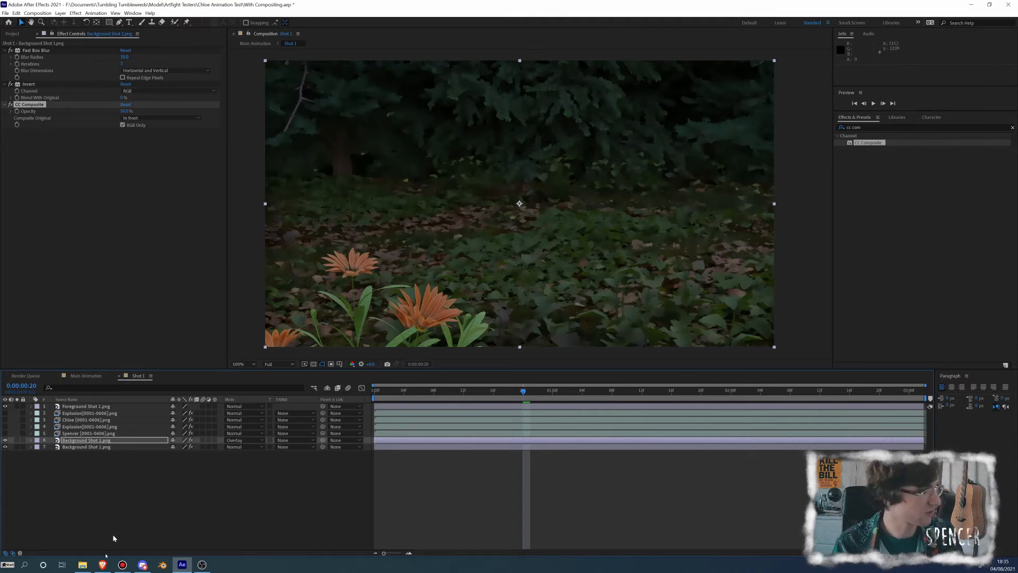
Select the lower Background Shot 1.png layer and expand its Brush Strokes, Scatter and Cartoon settings
left_click(74, 447)
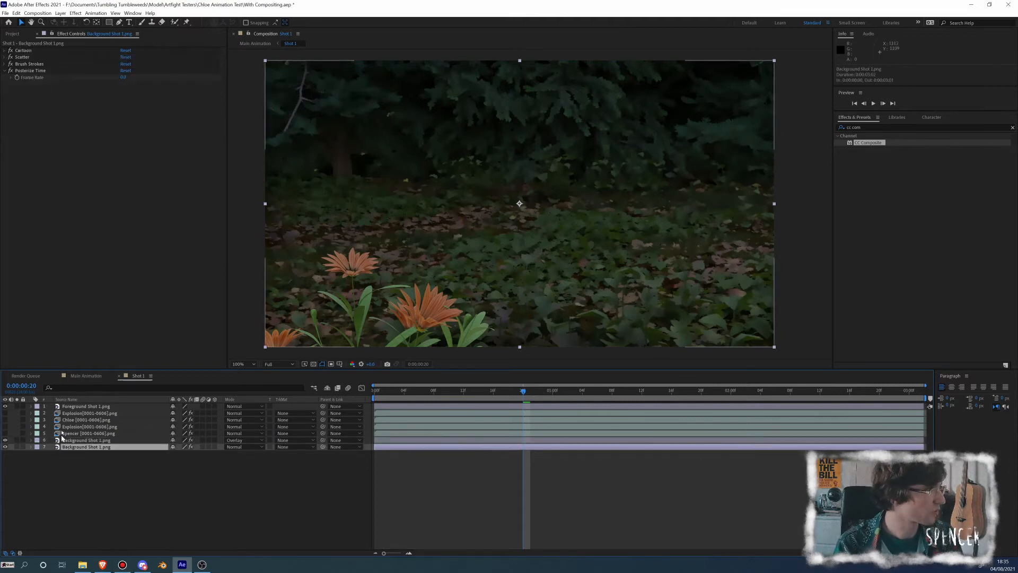
left_click(4, 61)
left_click(5, 64)
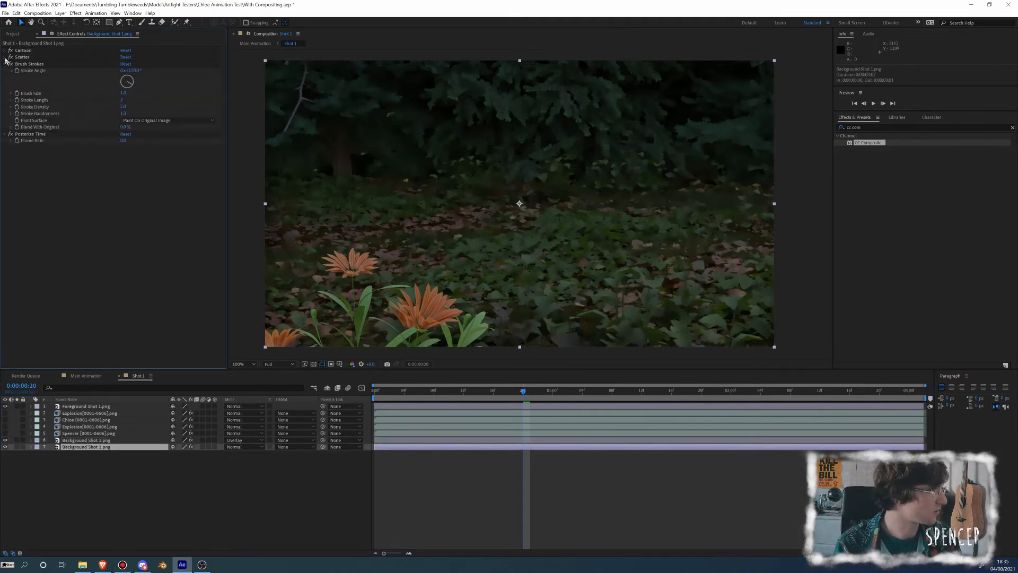
left_click(5, 57)
left_click(5, 50)
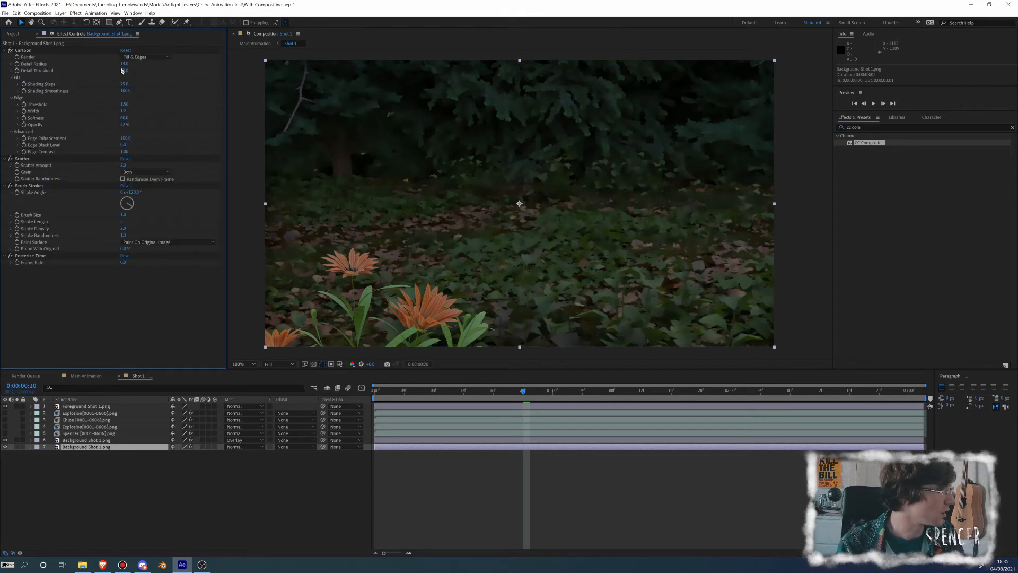
Reduce Cartoon's Detail Radius on the lower background layer to a much smaller value, checking the leaf detail up close
left_click_drag(122, 65, 123, 64)
scroll(506, 214, "up", 1)
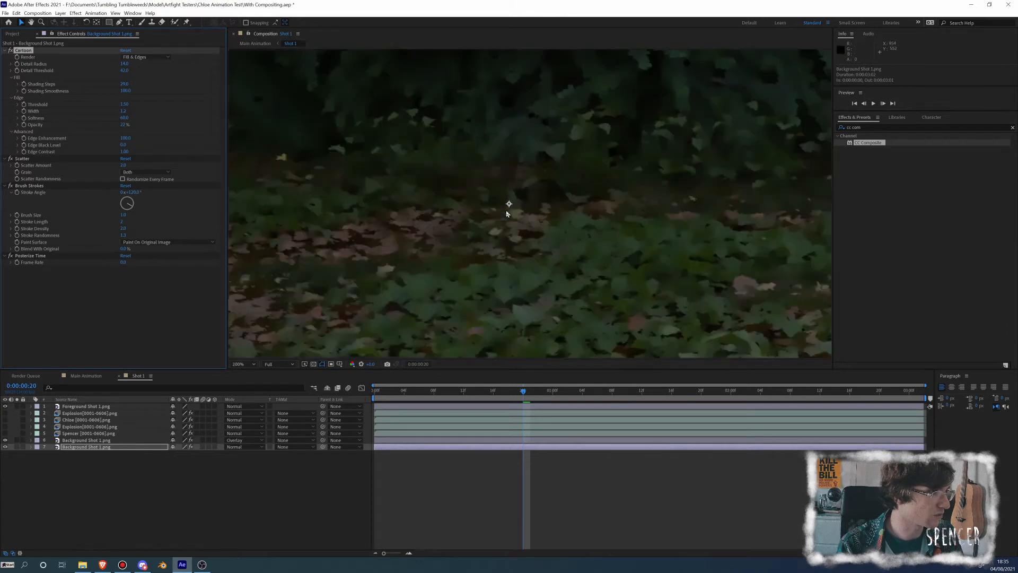
scroll(506, 214, "up", 2)
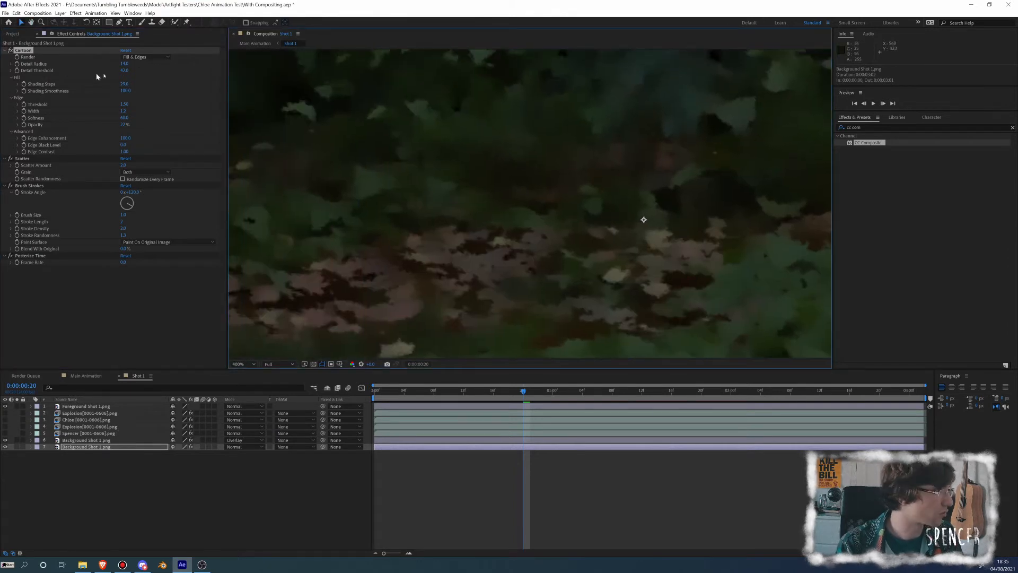
left_click_drag(124, 64, 91, 64)
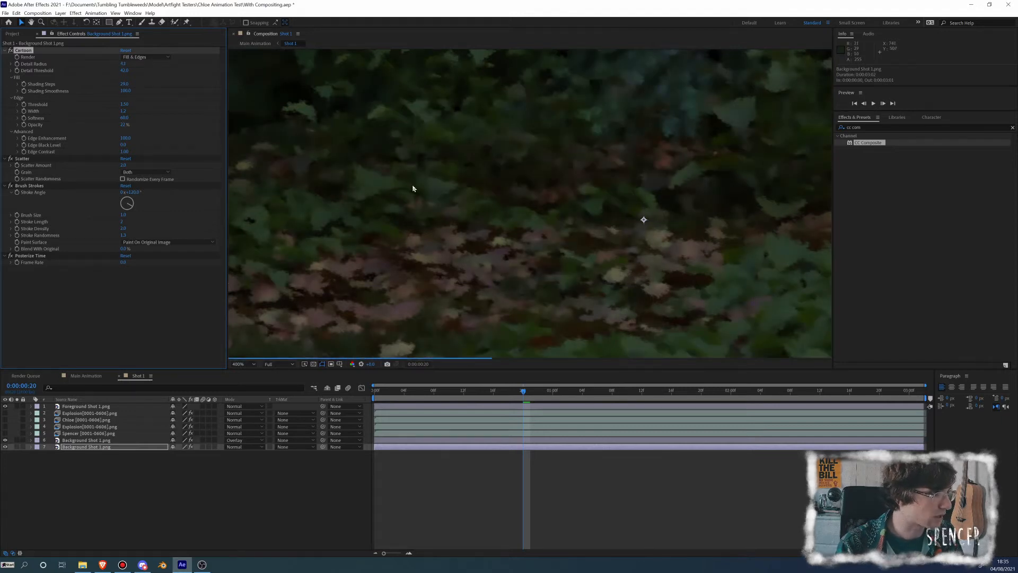
scroll(413, 188, "down", 2)
key("space")
left_click_drag(496, 196, 431, 168)
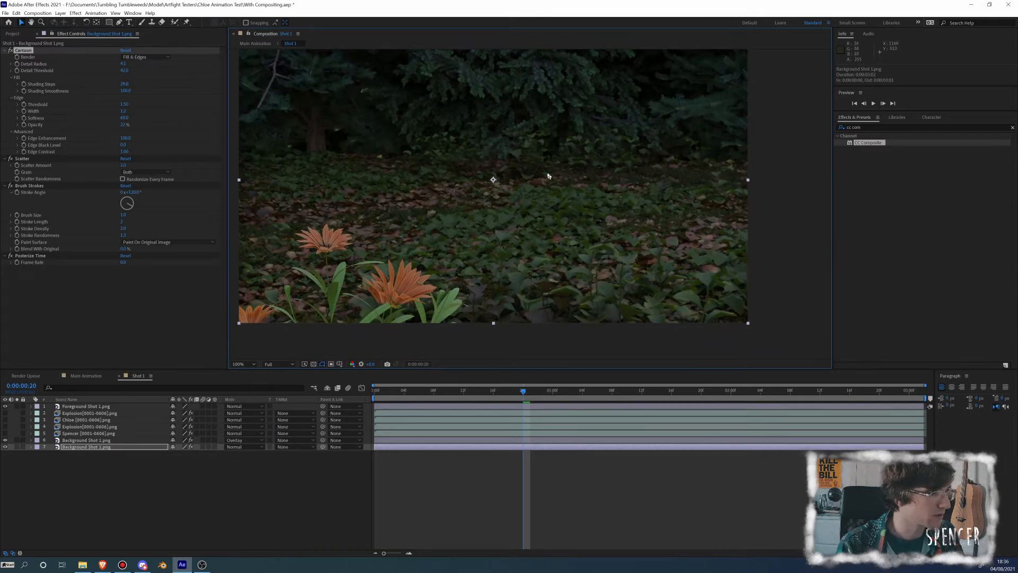
scroll(549, 176, "up", 1)
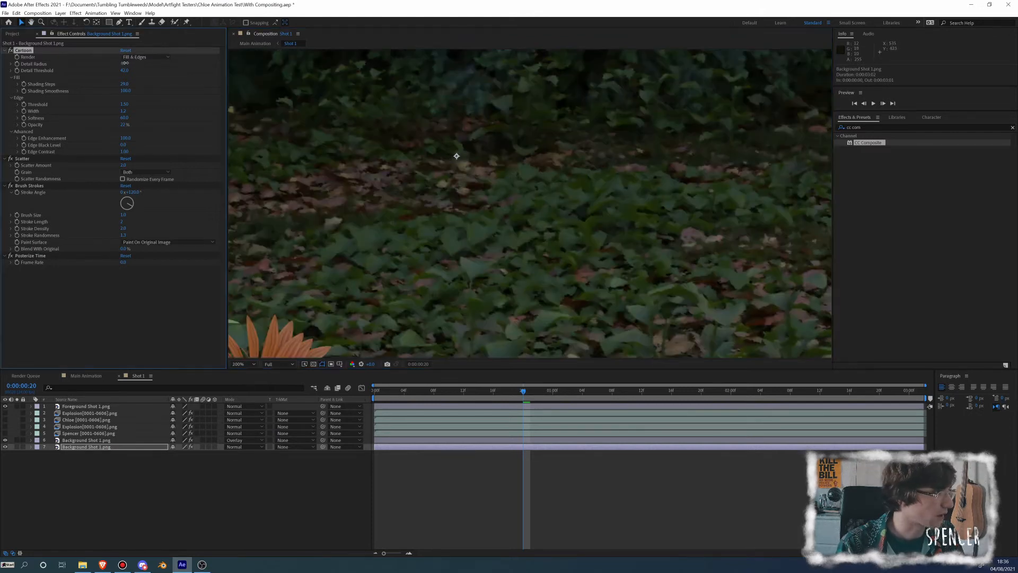
left_click_drag(125, 63, 130, 66)
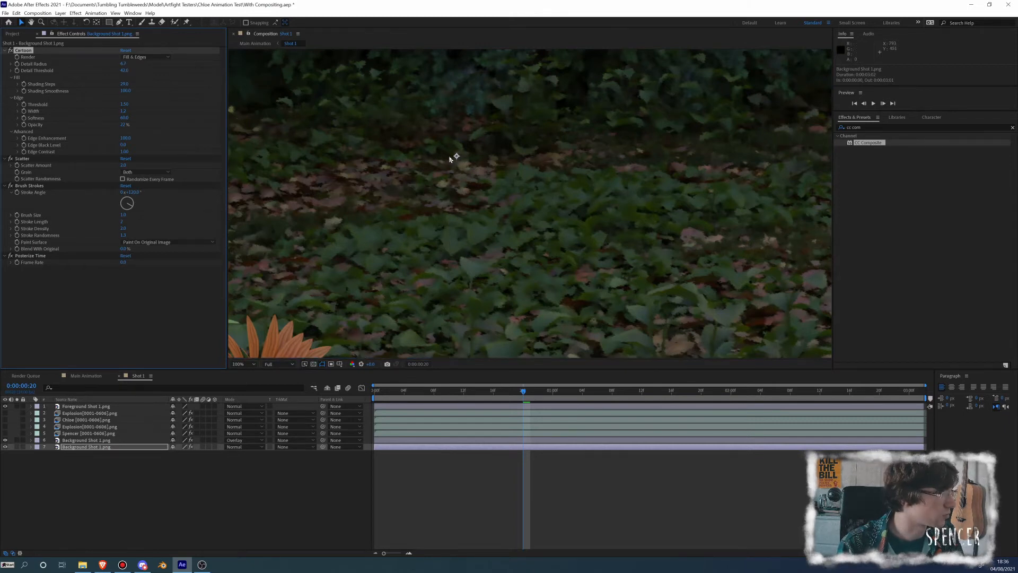
Set Cartoon's Detail Radius to 7 on the lower background layer, judging the whole frame
scroll(455, 161, "down", 1)
key("space")
left_click_drag(458, 163, 519, 195)
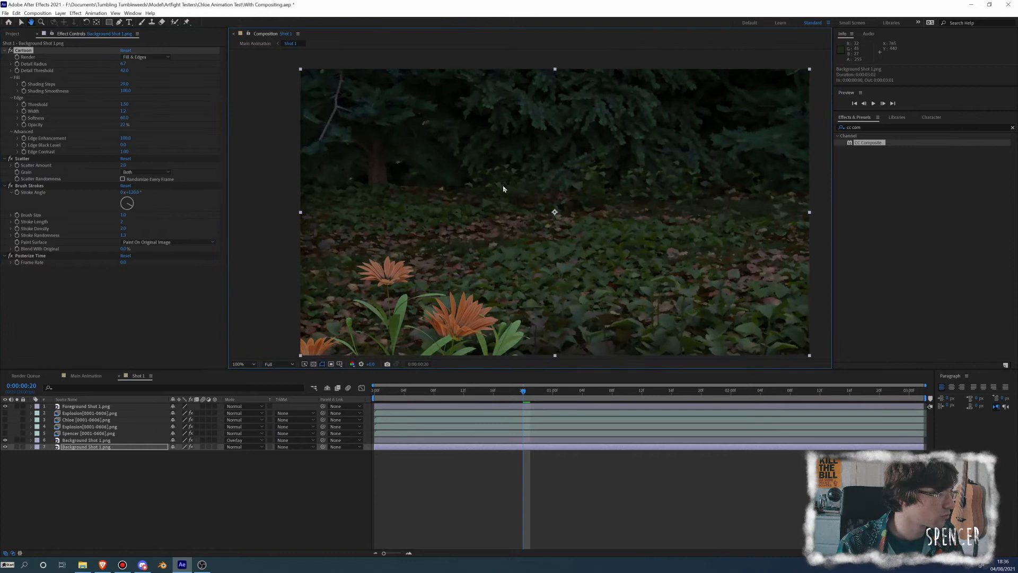
left_click(125, 64)
key("Return")
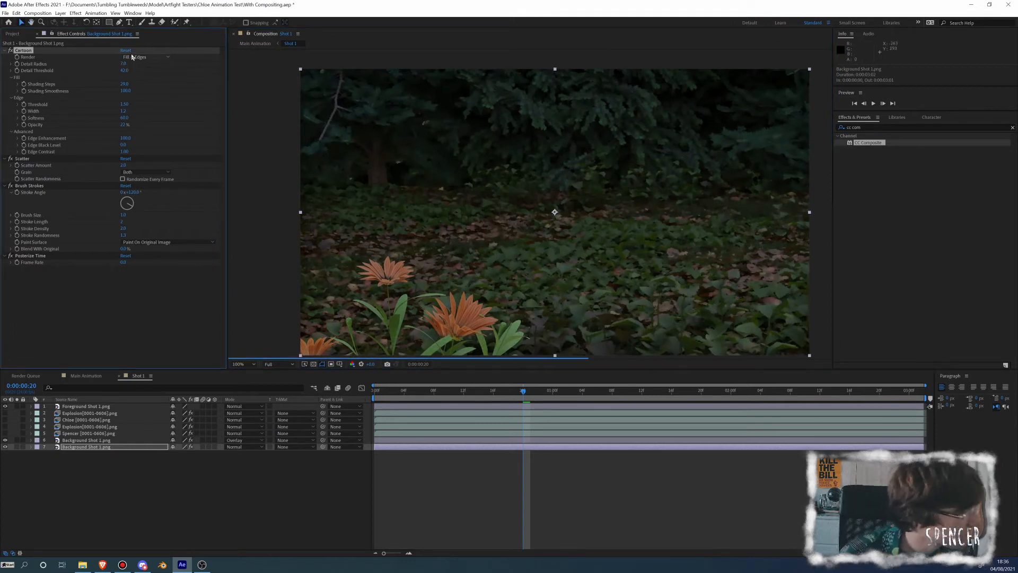
Copy the Cartoon, Scatter and Brush Strokes effects from the lower background layer onto the Foreground Shot 1.png layer
left_click(7, 158)
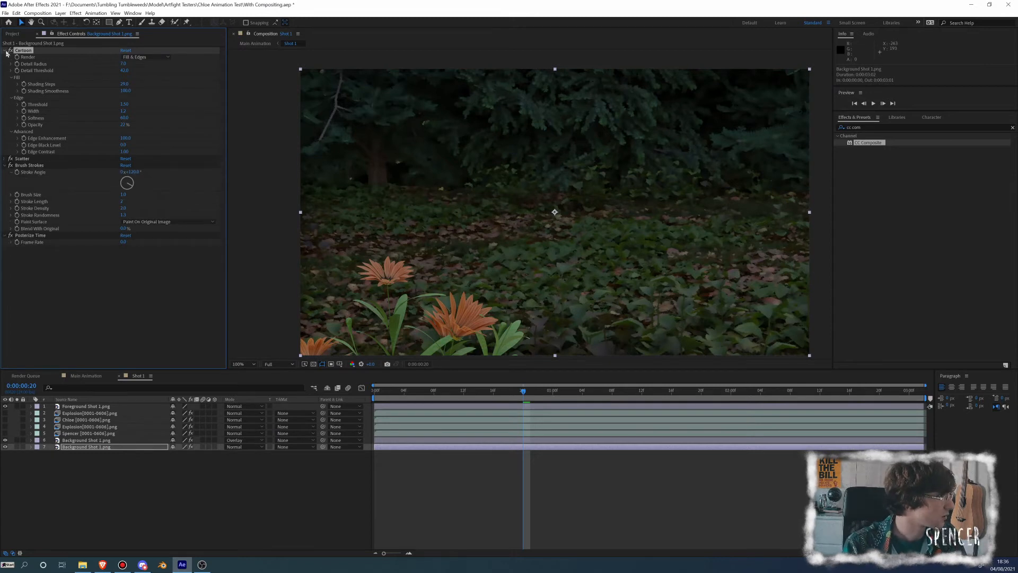
left_click(5, 165)
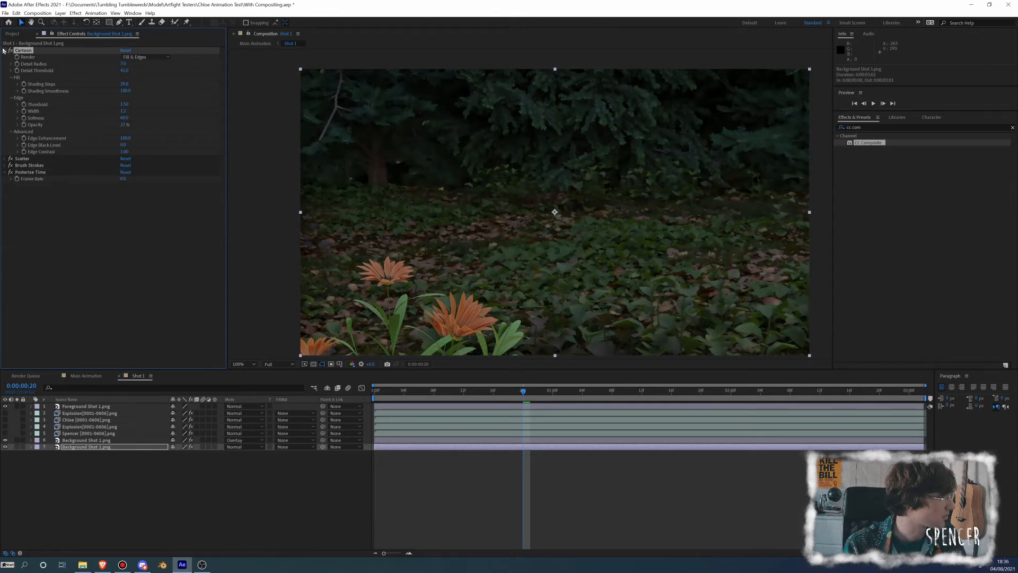
left_click(5, 51)
left_click(29, 64, "shift")
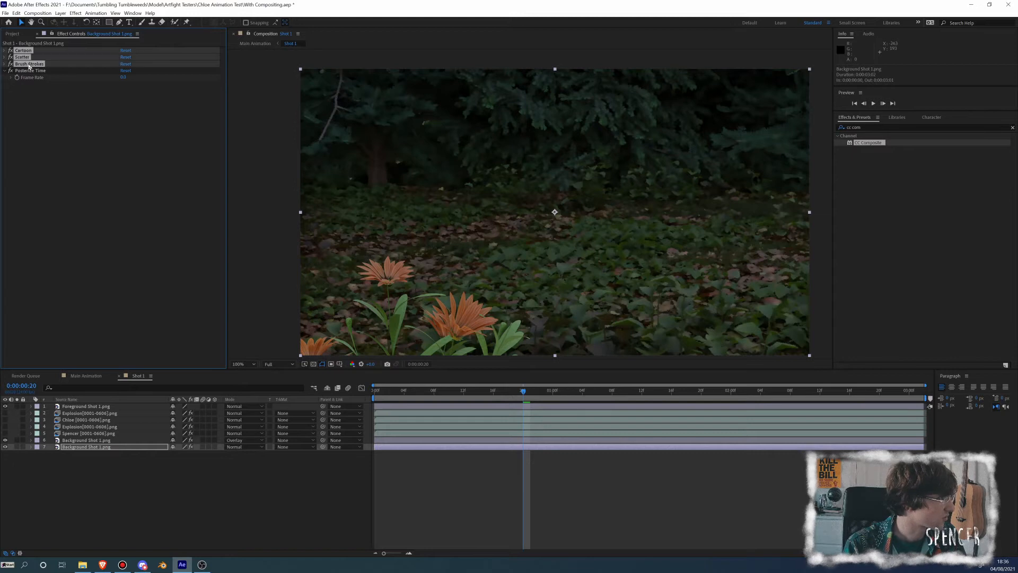
left_click(85, 407)
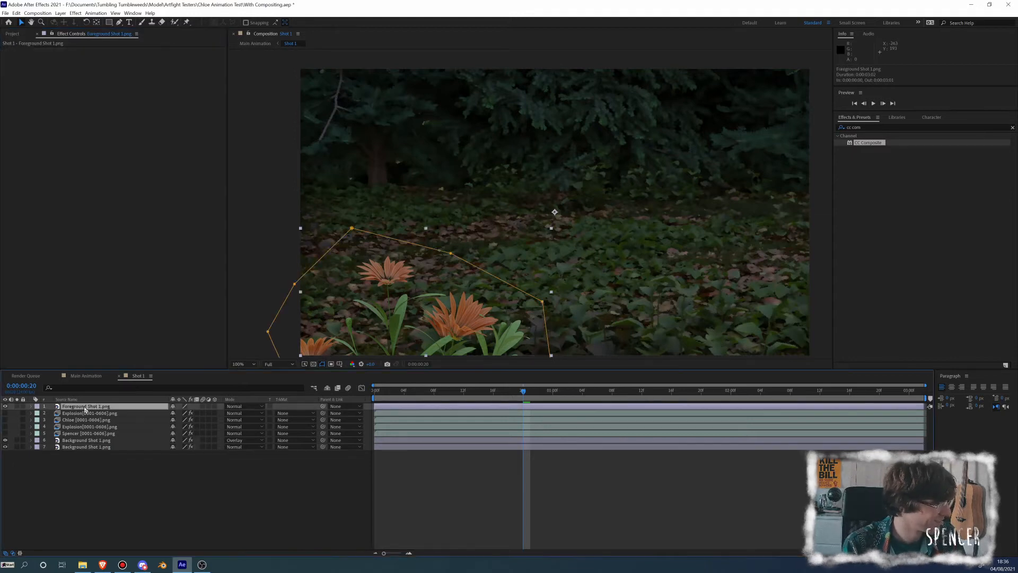
key("ctrl+v")
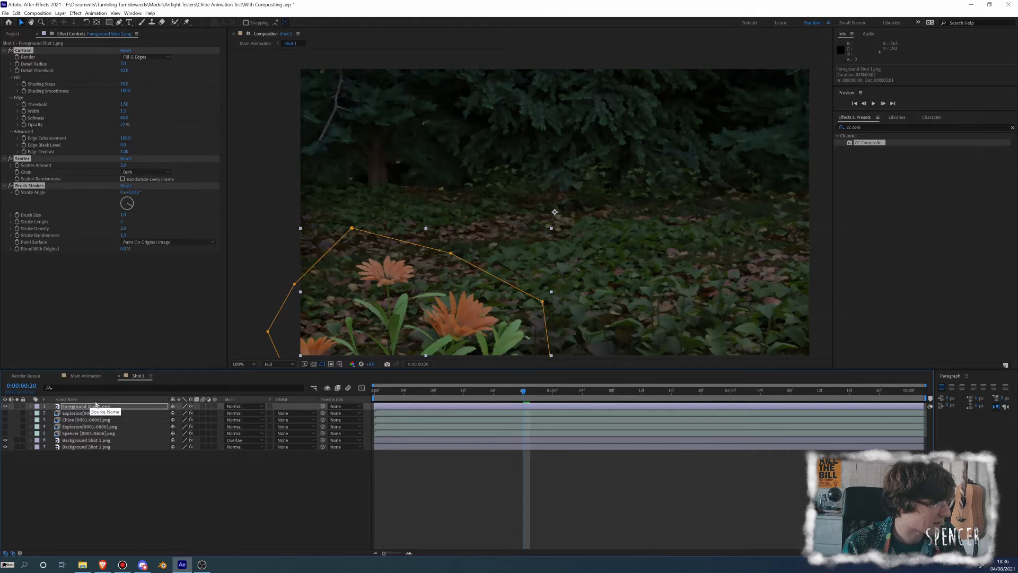
Duplicate the Foreground Shot 1.png layer and delete Cartoon, Scatter and Brush Strokes from the upper copy
left_click(81, 441)
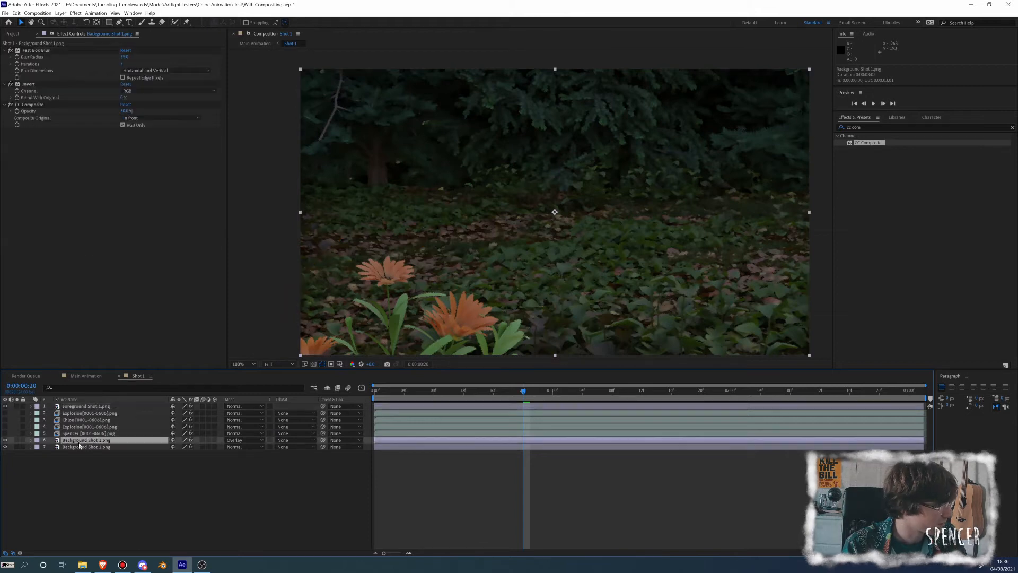
left_click(85, 406)
key("ctrl+d")
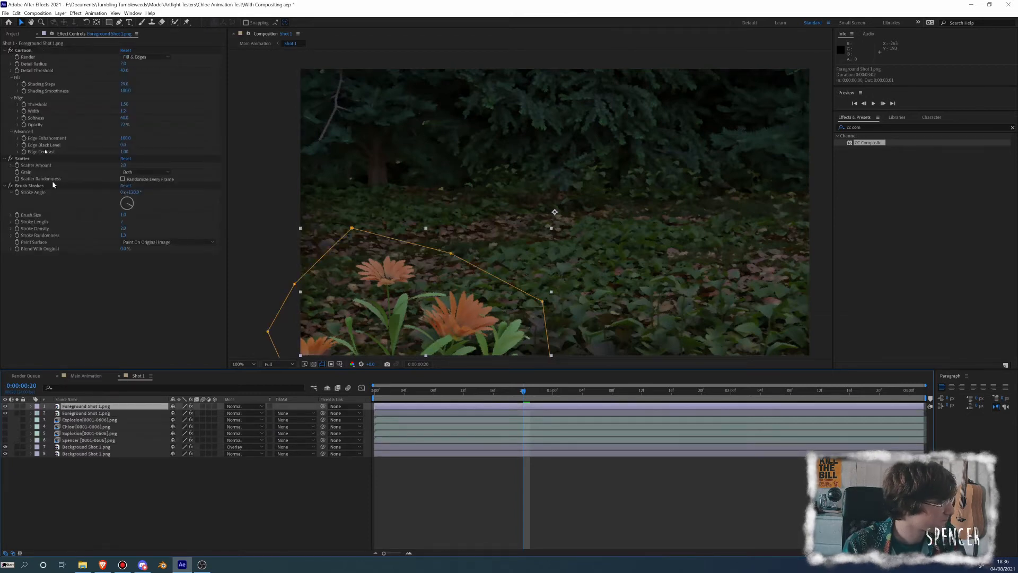
left_click(26, 50)
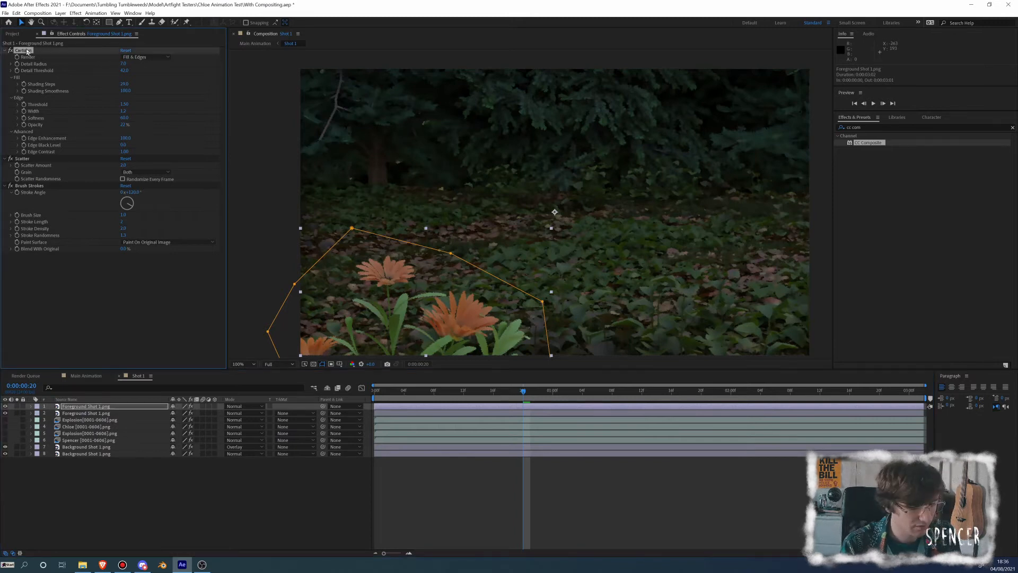
key("Delete")
left_click(27, 50)
key("Delete")
left_click(26, 51)
key("Delete")
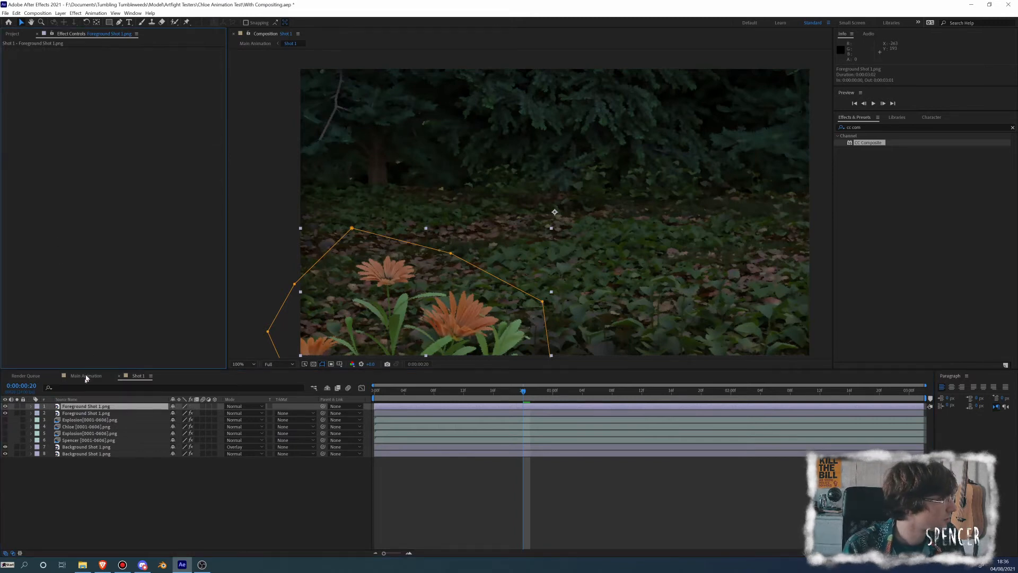
Copy the Posterize Time effect from the lower background layer onto the lower Foreground Shot 1.png layer
left_click(77, 454)
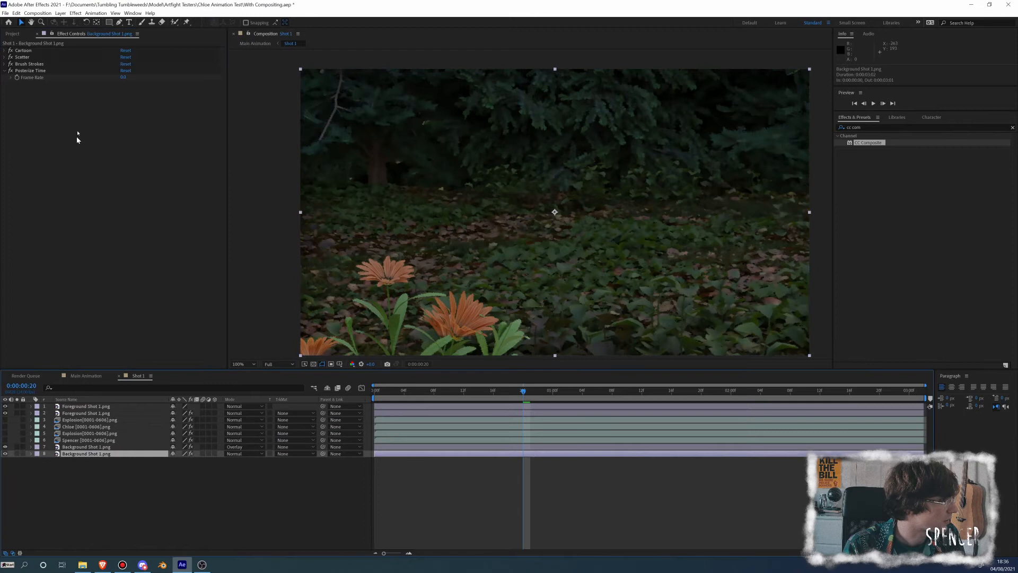
left_click(32, 73)
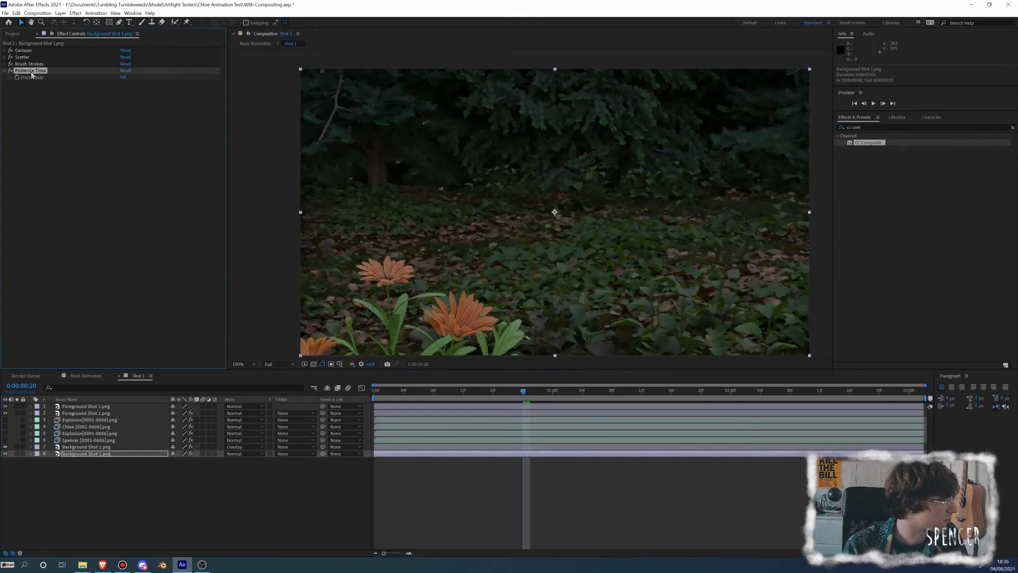
left_click(85, 414)
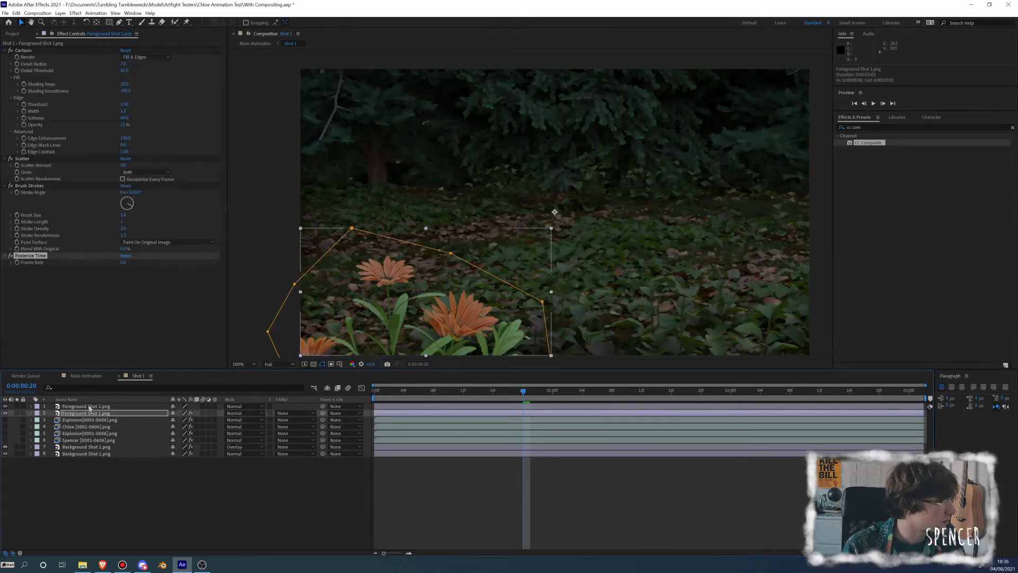
Raise Cartoon's Detail Radius to about 40 on the lower foreground layer, checking the flowers with the upper copy hidden
left_click(23, 50)
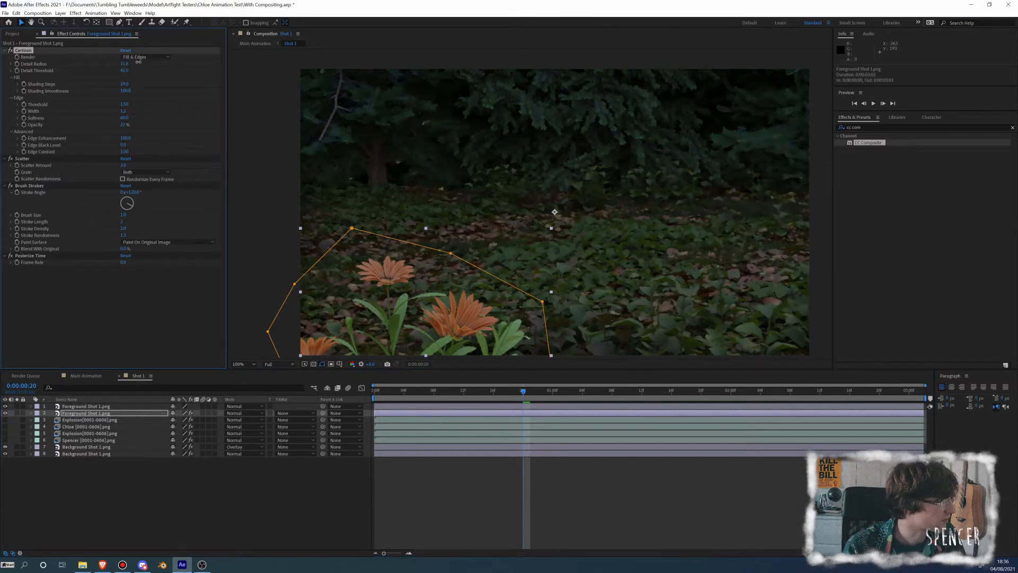
left_click_drag(138, 62, 138, 63)
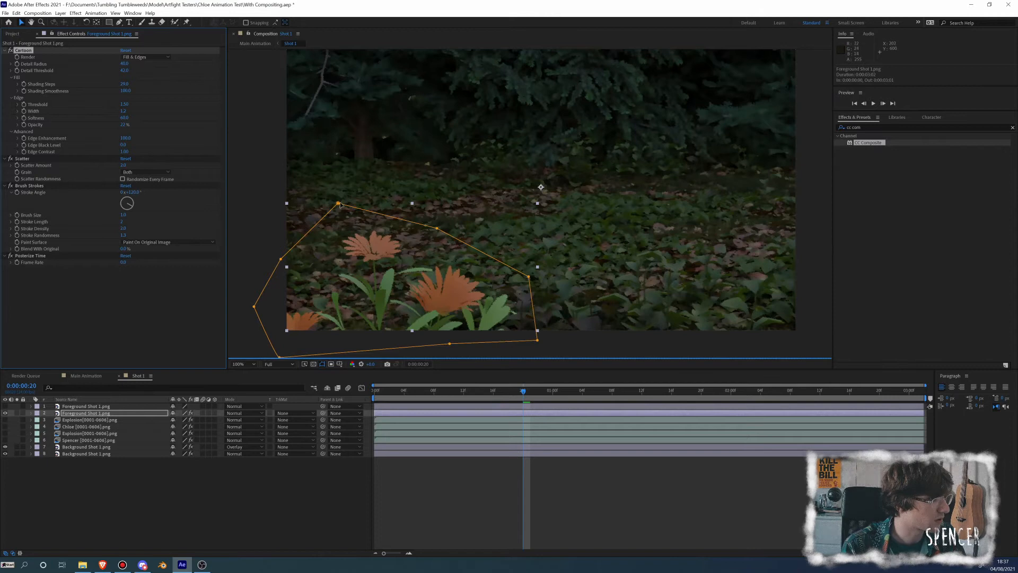
mouse_move(338, 201)
left_mouse_down()
mouse_move(341, 232)
mouse_move(339, 218)
left_mouse_up()
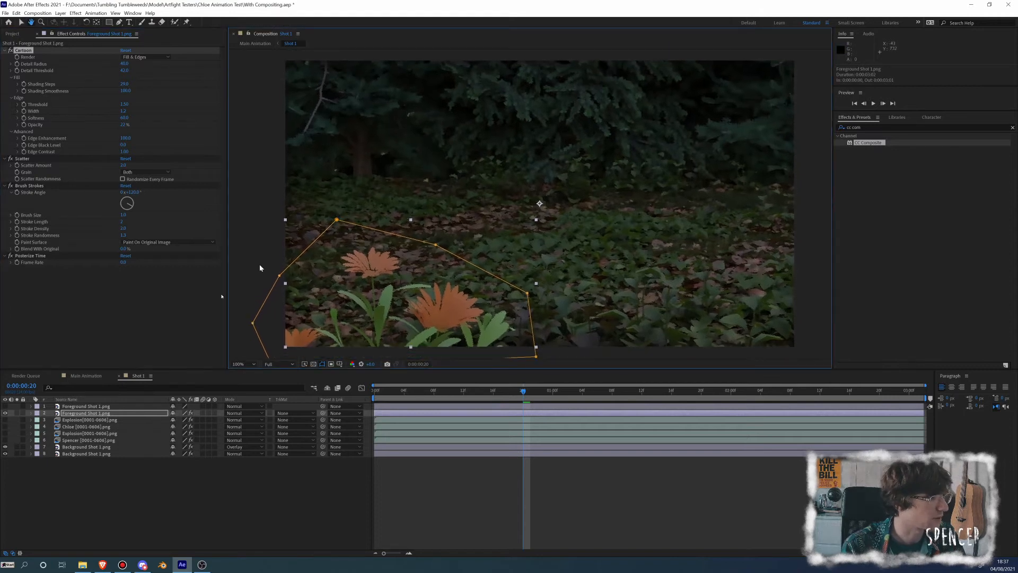
left_click(5, 413)
Copy Fast Box Blur, Invert and CC Composite from the Overlay background layer onto the upper foreground copy and make that copy visible
left_click(85, 447)
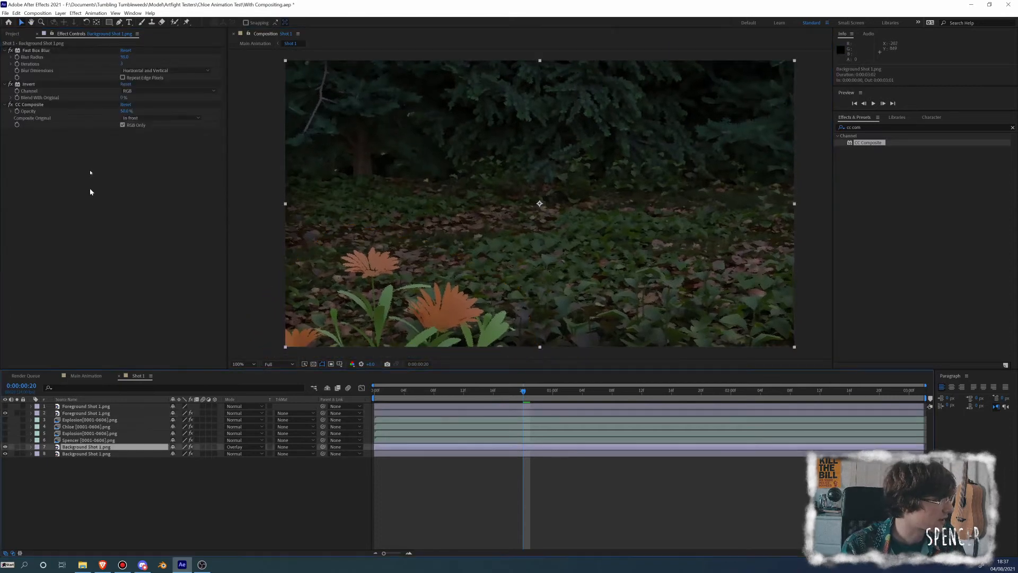
left_click(39, 51)
left_click(38, 50)
left_click(31, 105, "shift")
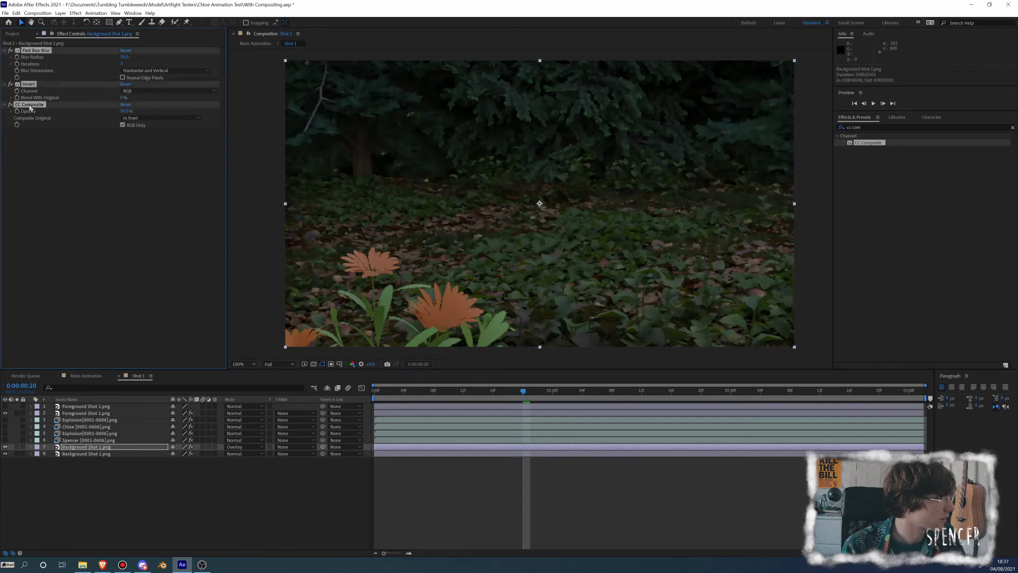
left_click(85, 407)
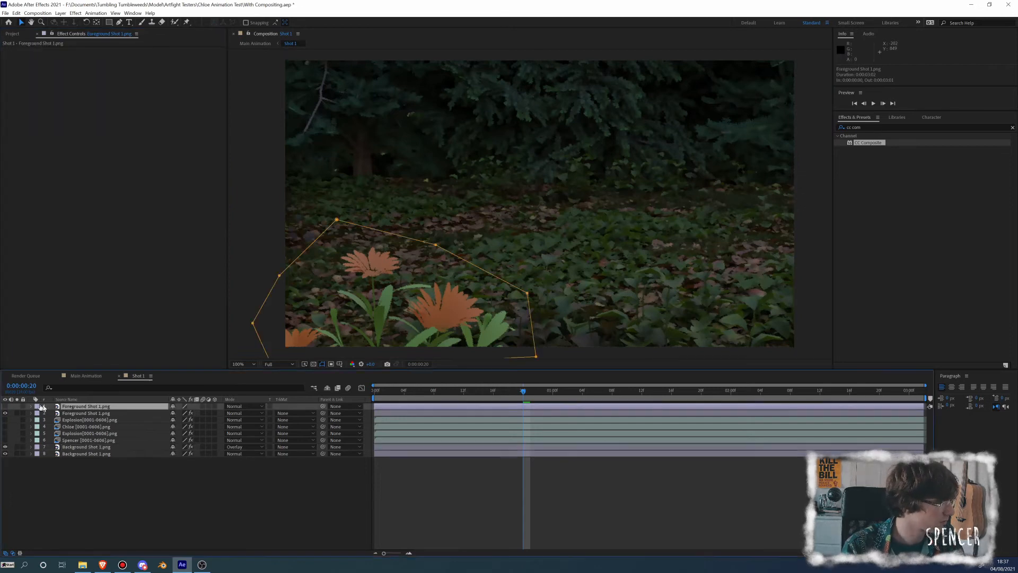
left_click(5, 406)
key("ctrl+v")
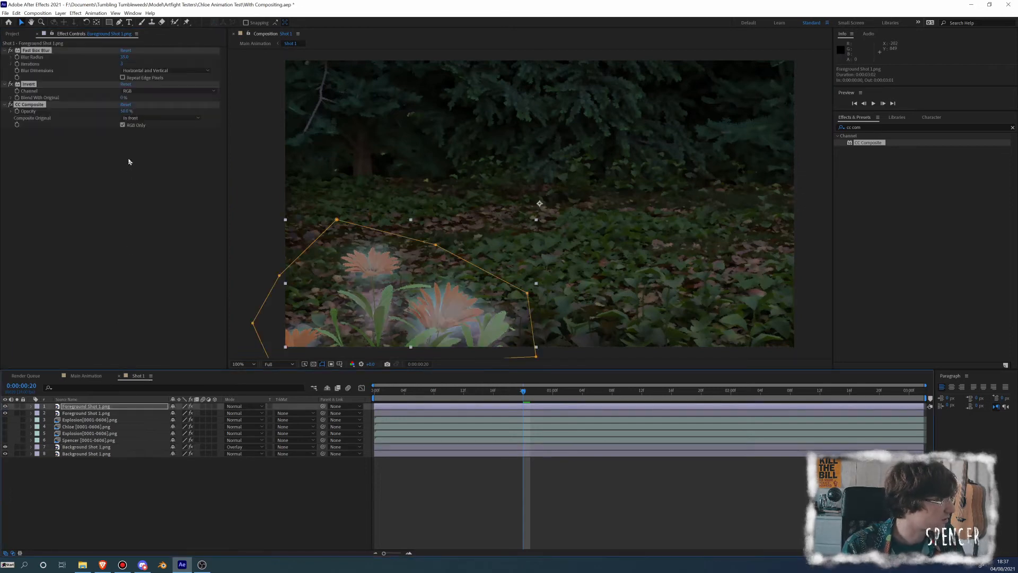
Set the upper foreground copy's blending mode to Overlay and inspect the flowers up close
left_click(253, 409)
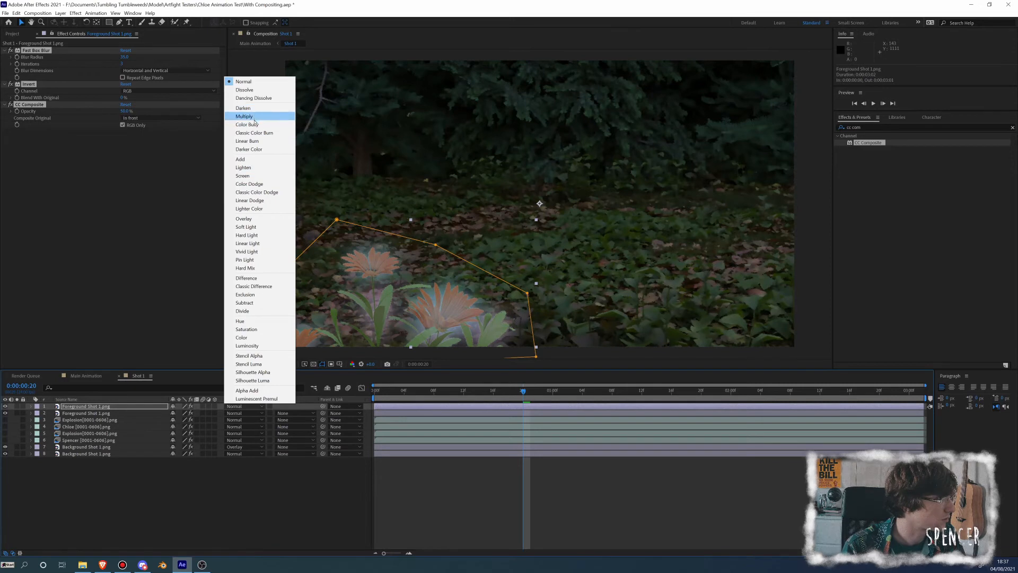
left_click(247, 222)
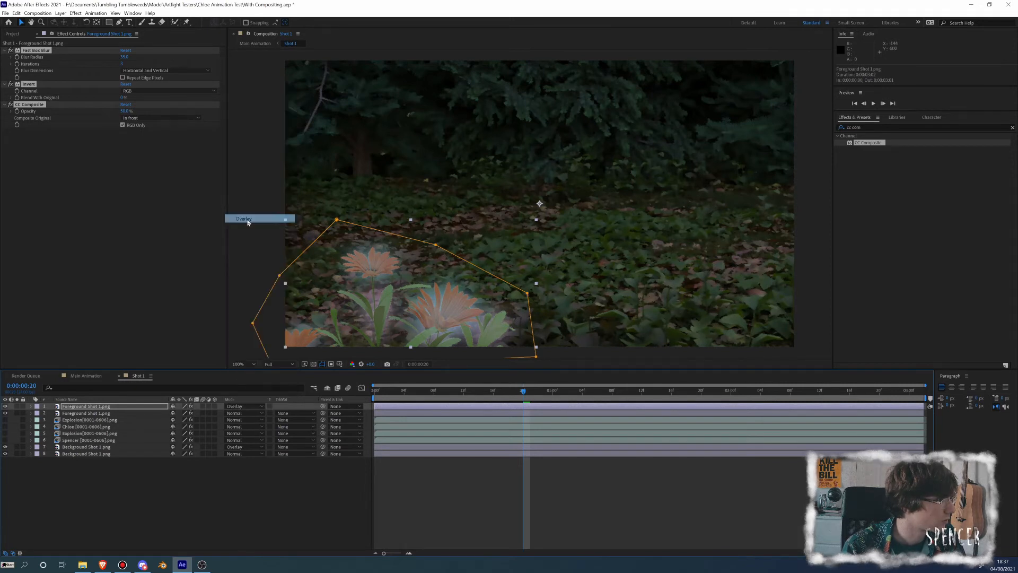
left_click(274, 487)
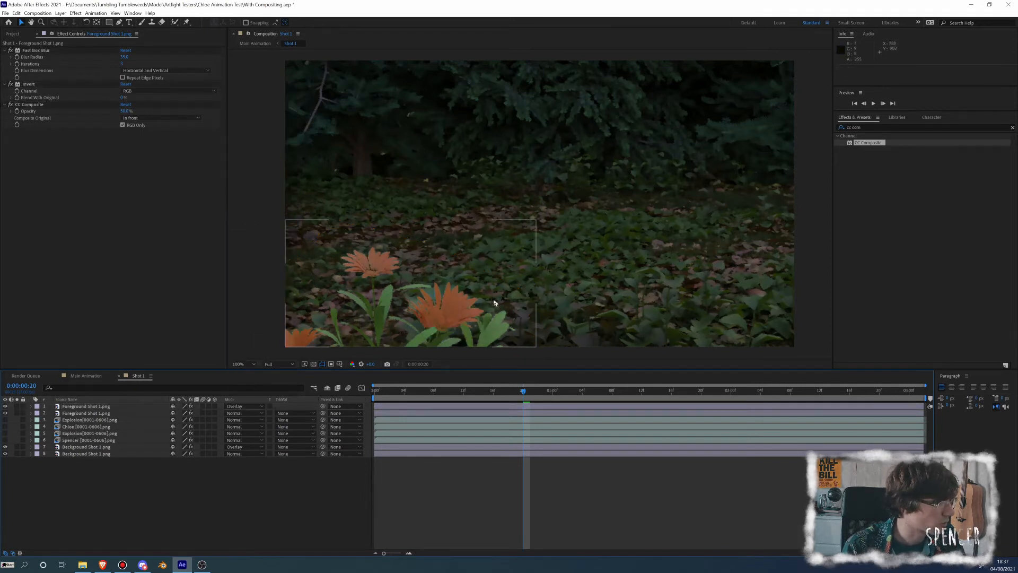
scroll(493, 294, "up", 4)
left_click_drag(445, 282, 518, 136)
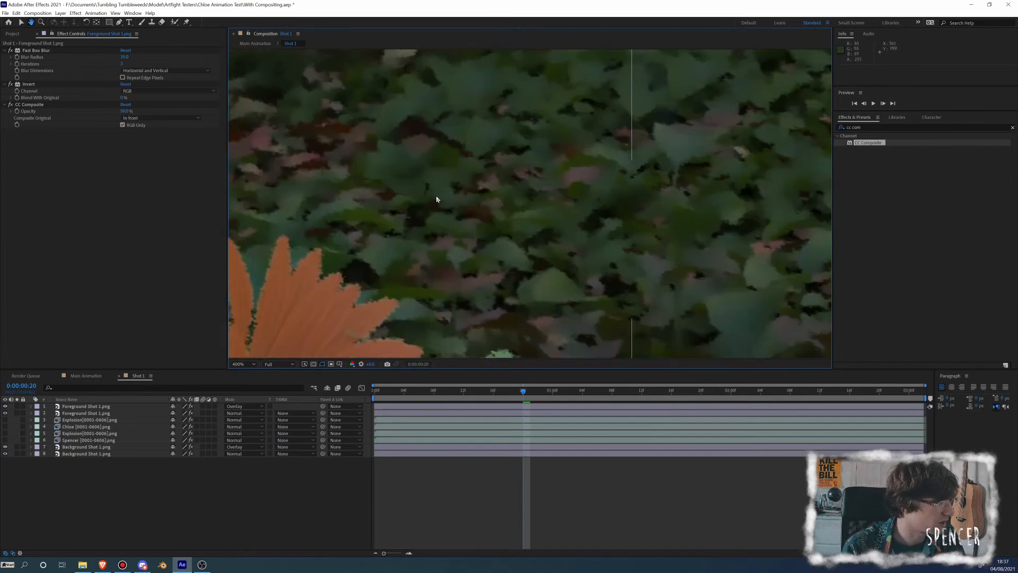
left_click_drag(437, 198, 539, 112)
Reduce the opacity of the Overlay foreground copy, checking the flowers up close and in the full frame
left_click(65, 407)
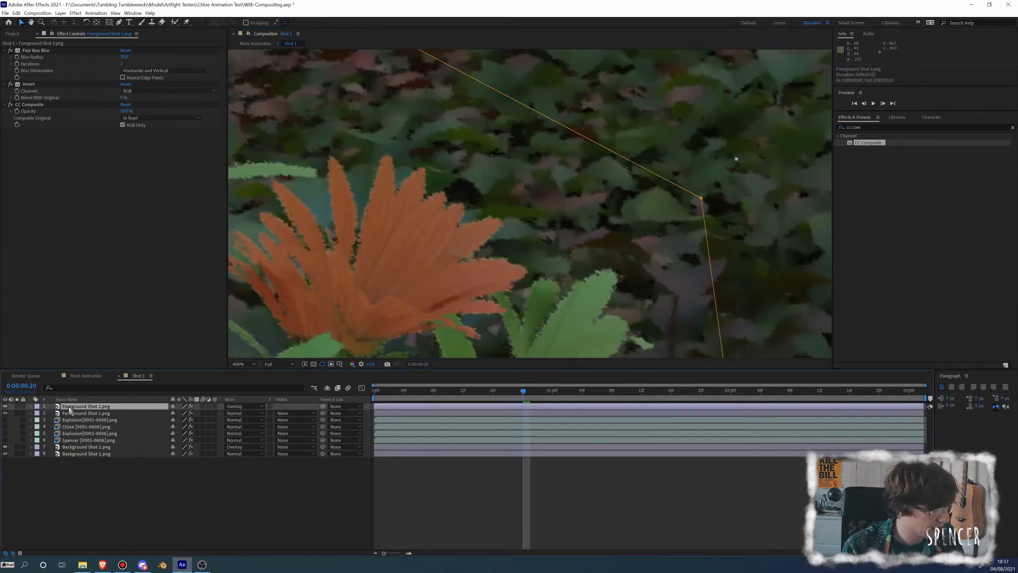
key("t")
left_click_drag(176, 414, 164, 413)
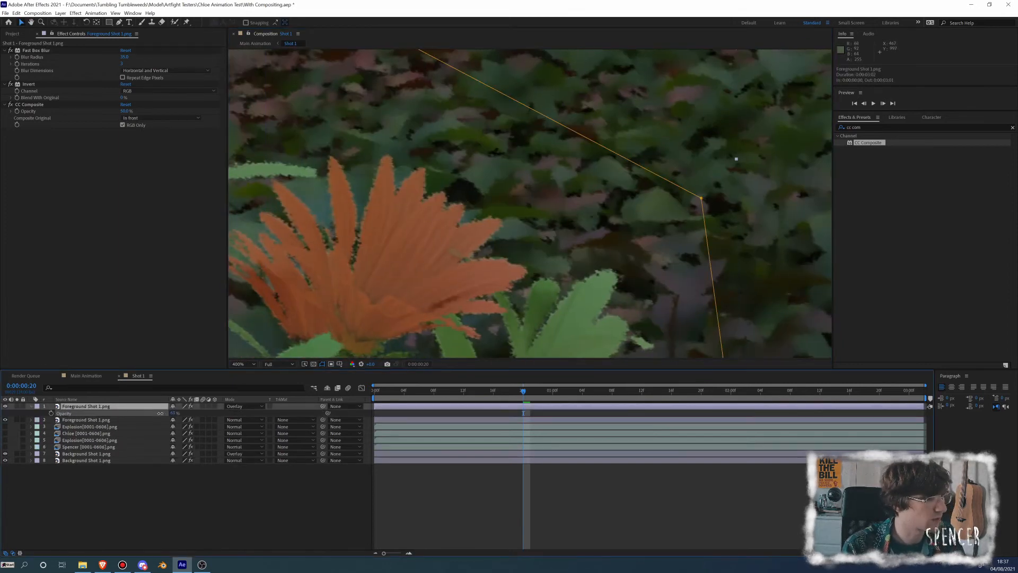
key("comma")
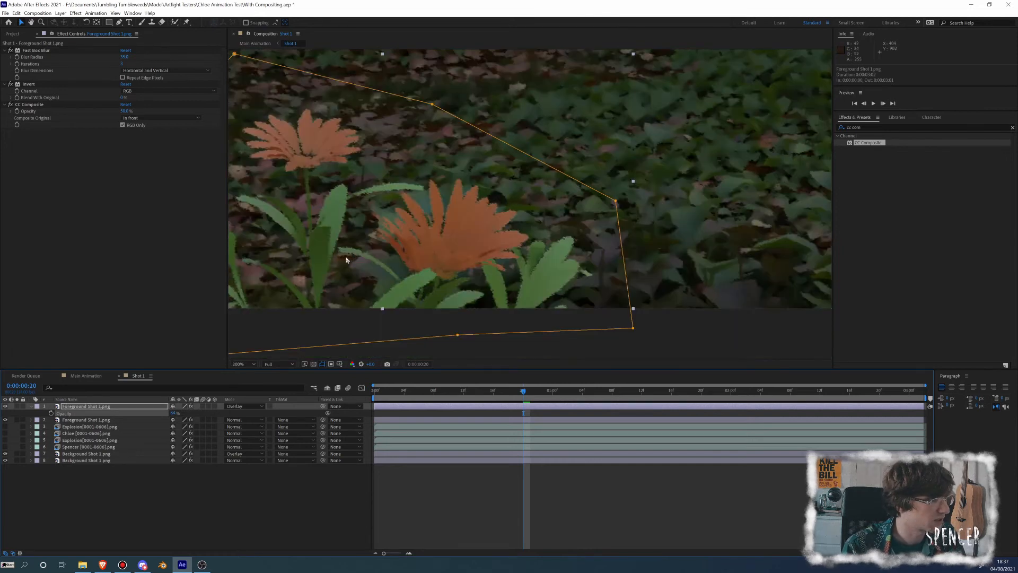
scroll(330, 243, "down", 1)
left_click_drag(376, 208, 341, 271)
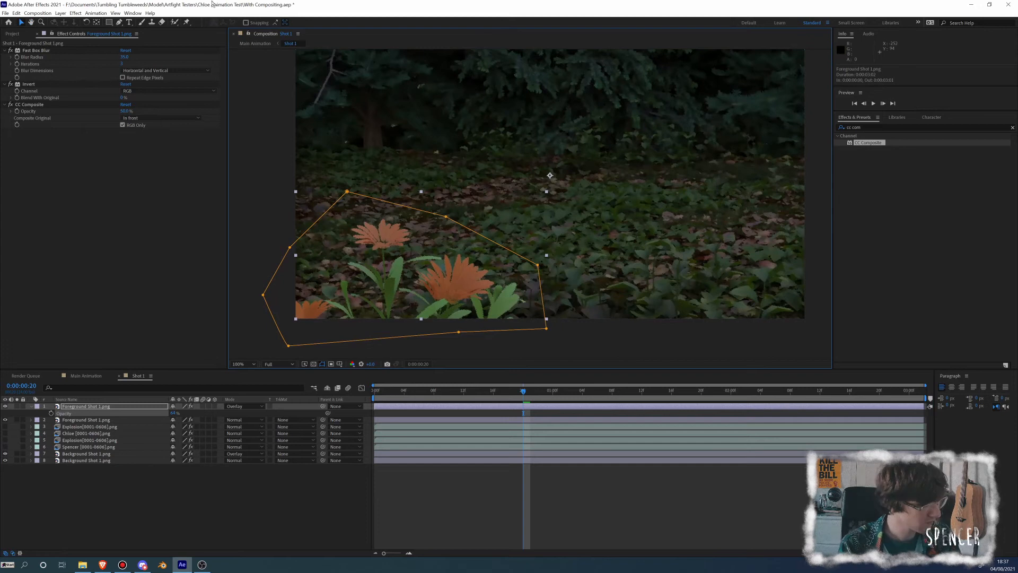
scroll(375, 254, "up", 1)
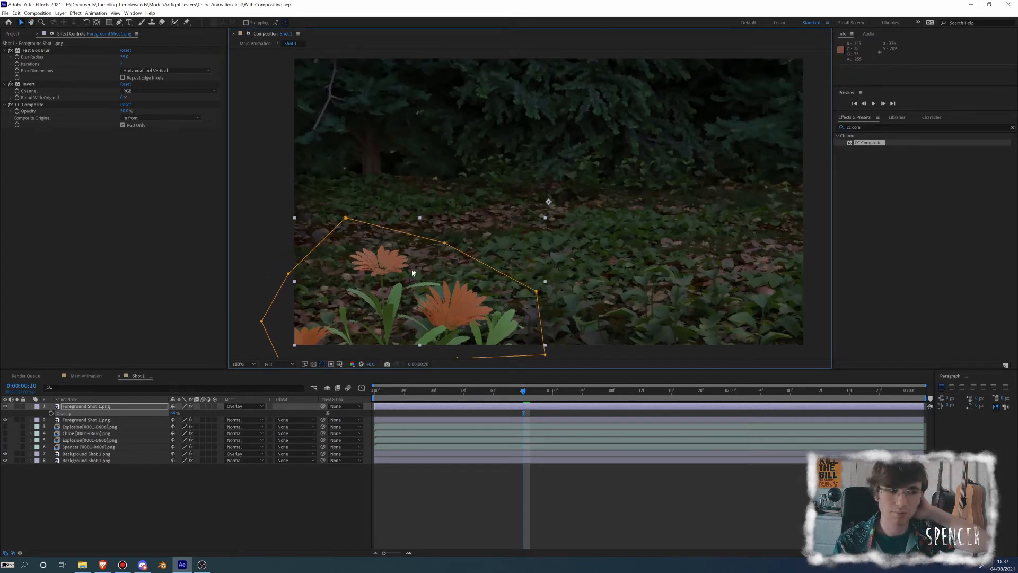
left_click_drag(437, 252, 424, 250)
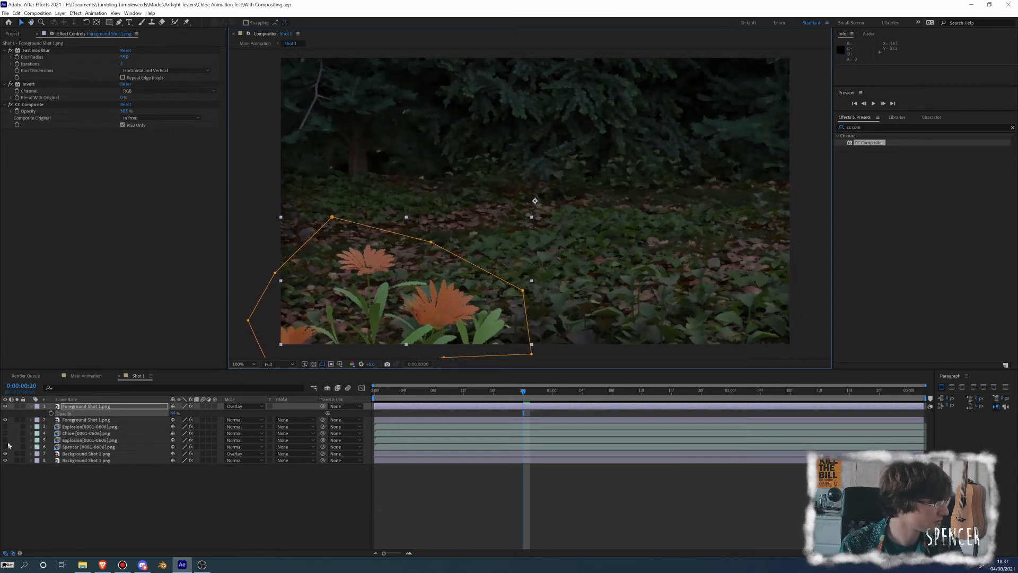
Temporarily show the cat and explosion layers to compare them with the stylized scenery, keeping the foreground layers visible when hiding them
left_click_drag(6, 452, 6, 427)
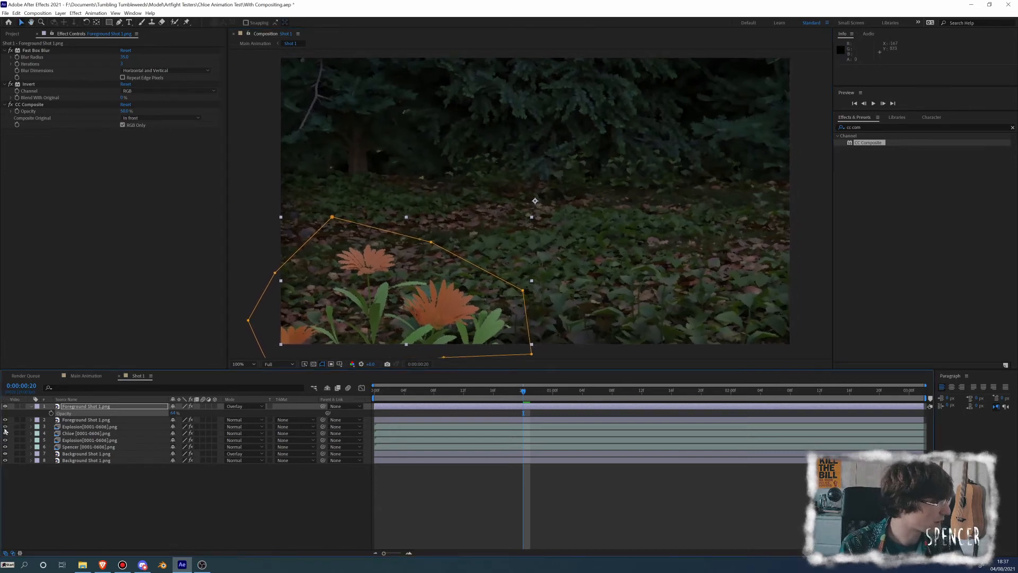
left_click(252, 478)
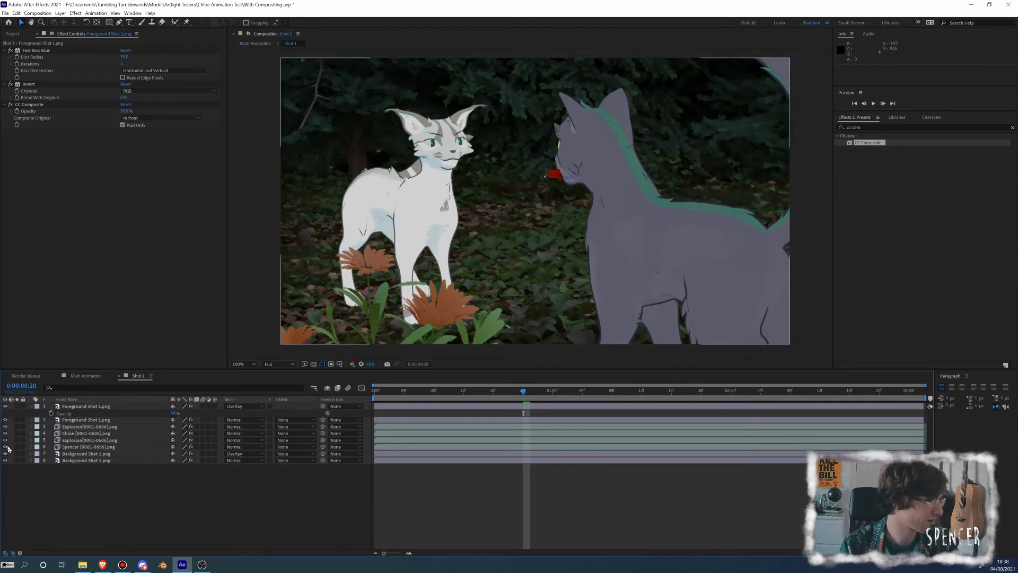
left_click_drag(5, 447, 6, 425)
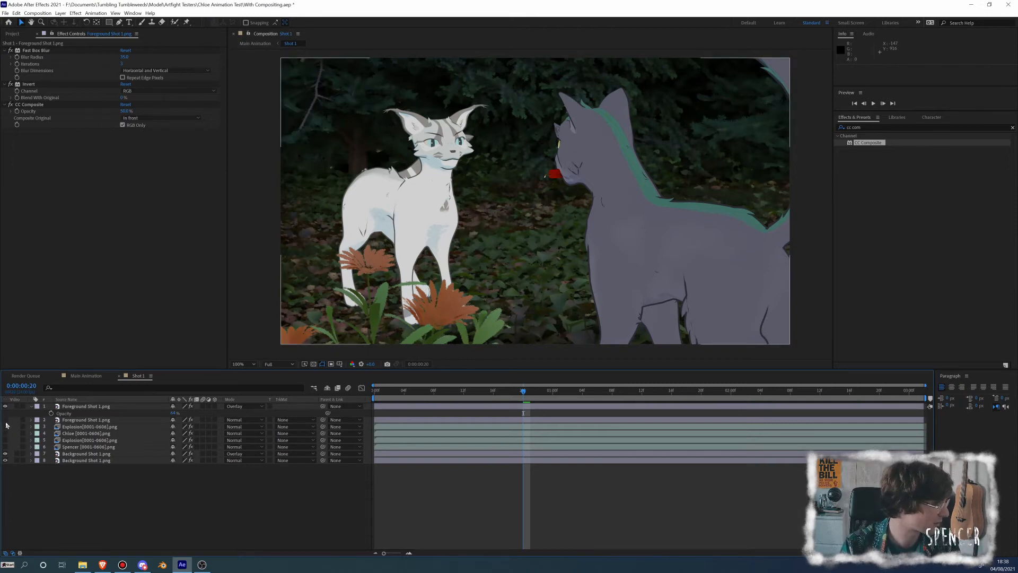
left_click(6, 420)
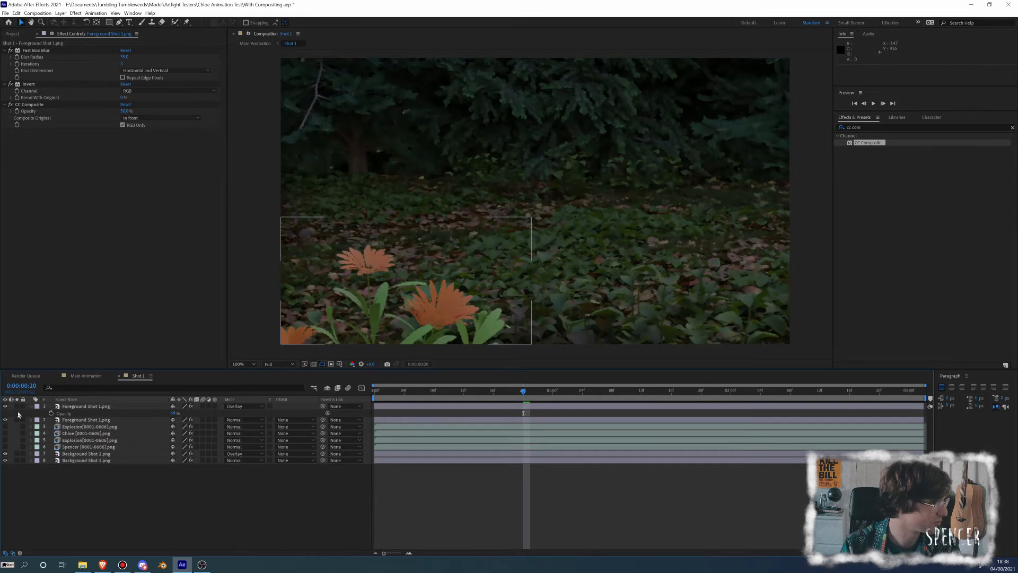
Copy Cartoon, Scatter, Brush Strokes and Posterize Time from Shot 1's lower background layer onto the background layer in Shot 2
left_click(75, 407)
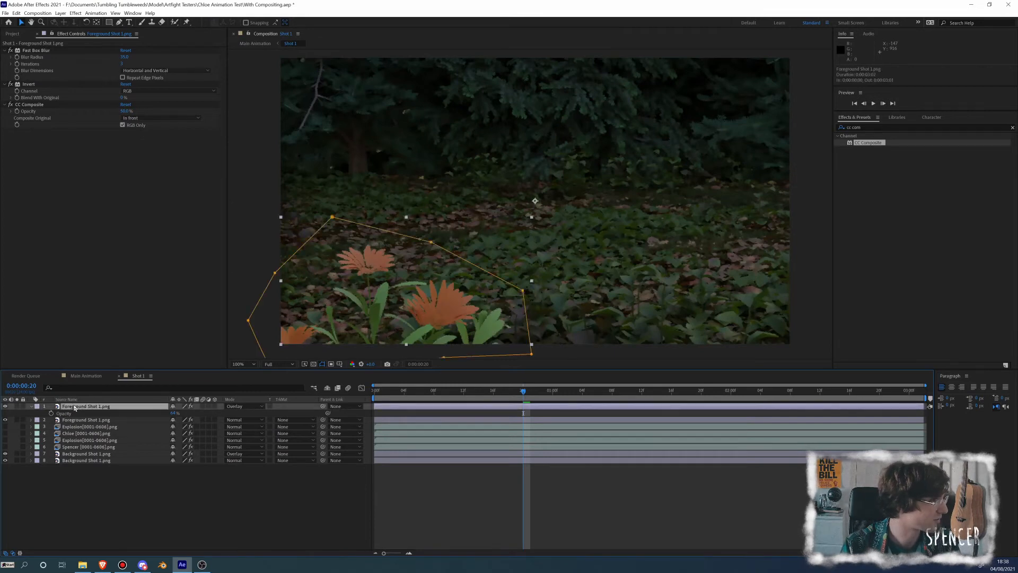
left_click(67, 460)
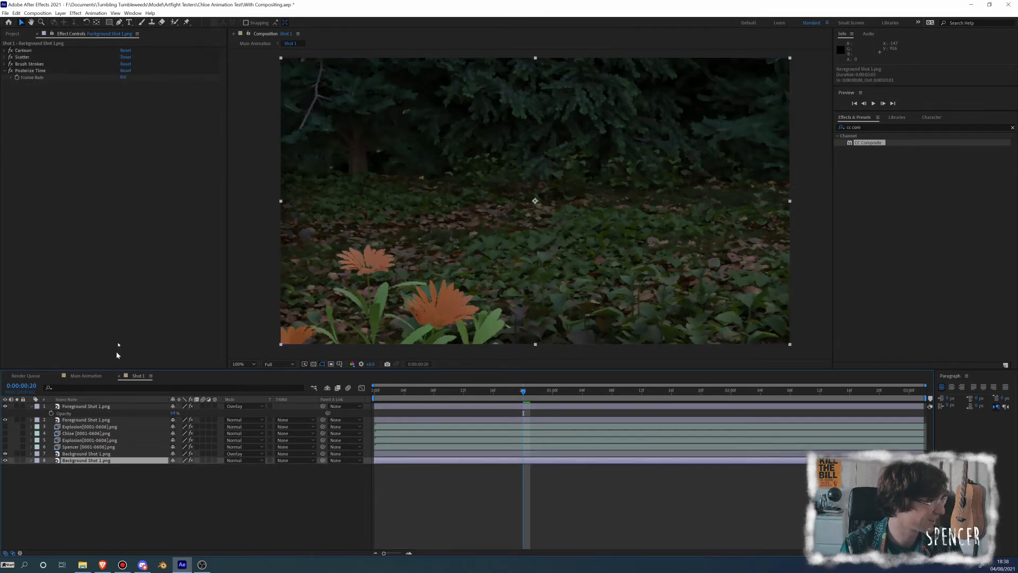
left_click(23, 50)
left_click(24, 72, "shift")
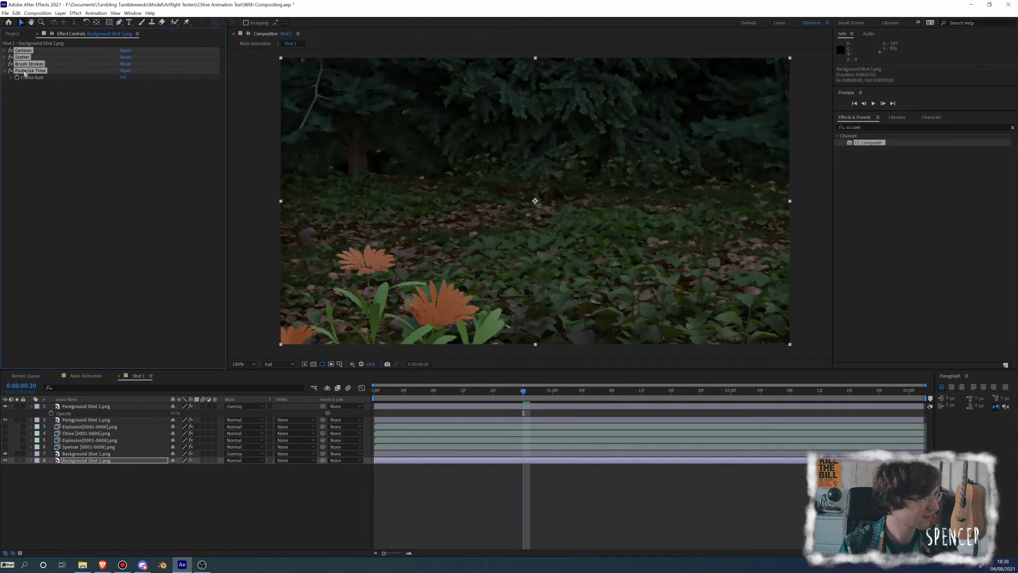
left_click(97, 376)
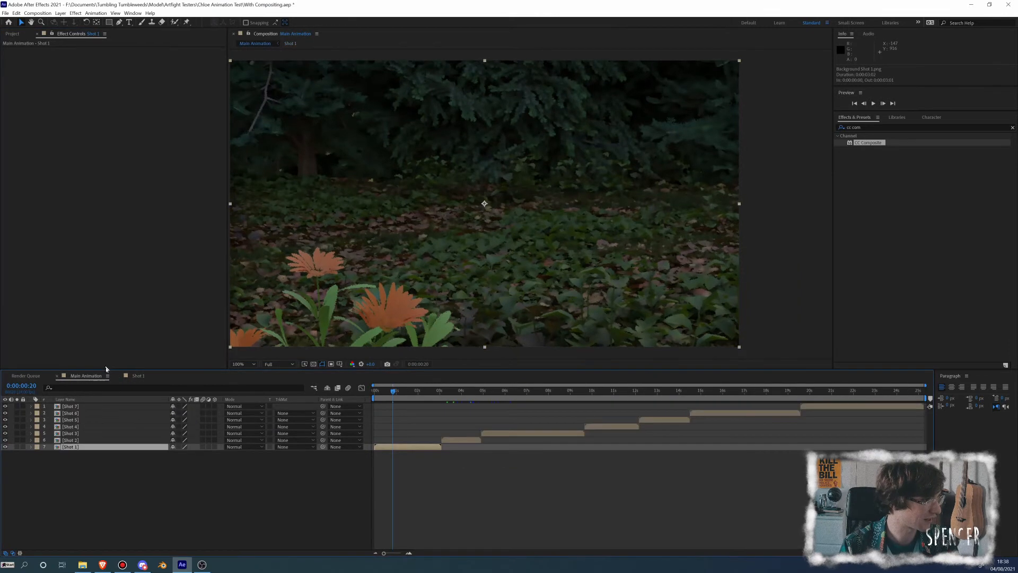
double_click(75, 440)
left_click(81, 434)
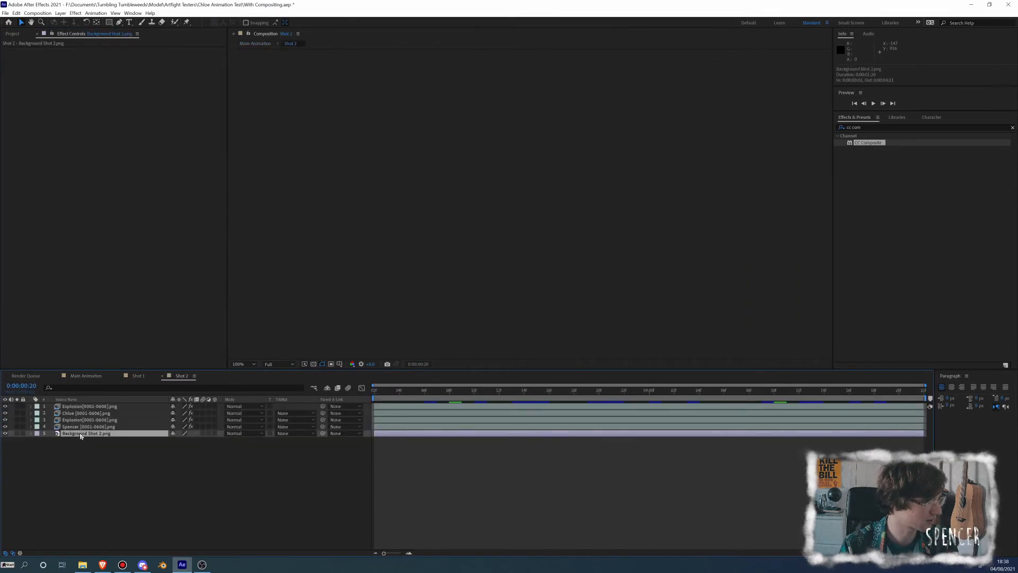
key("ctrl+v")
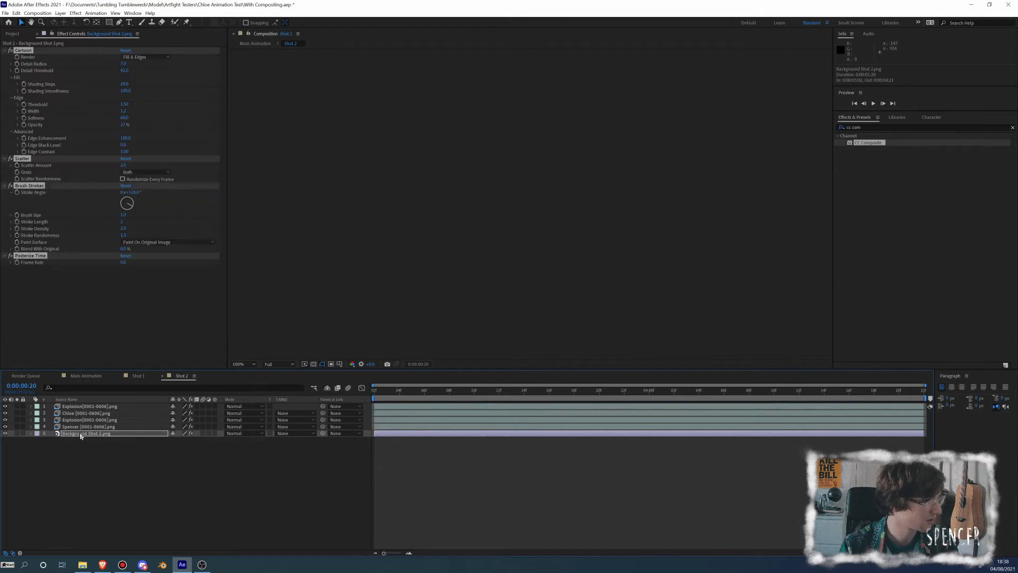
left_click(454, 392)
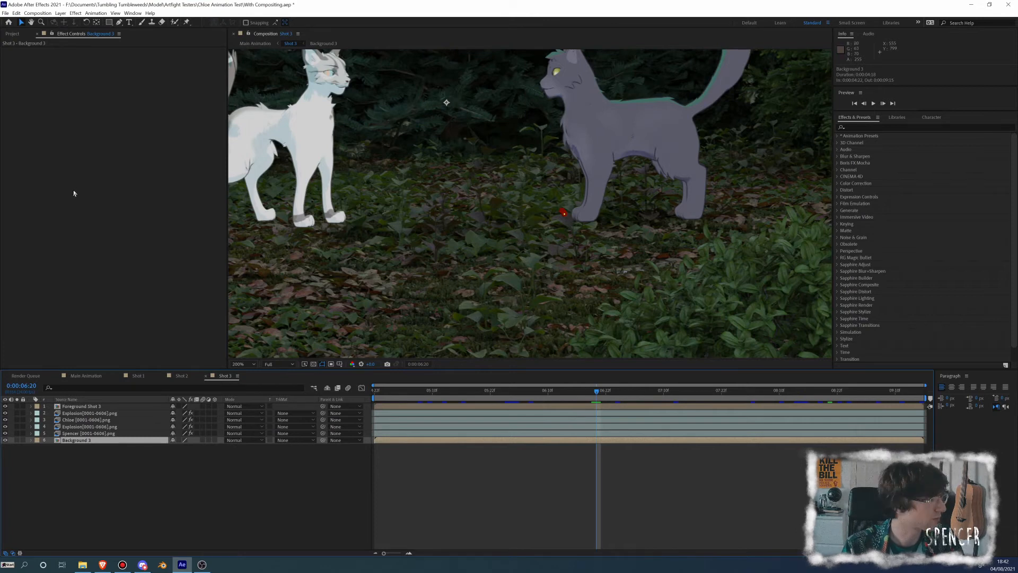
Paste the four copied effects onto Background 3 in Shot 3 and keyframe Posterize Time's Frame Rate at 0:00:06:19
left_click(78, 440)
key("ctrl+v")
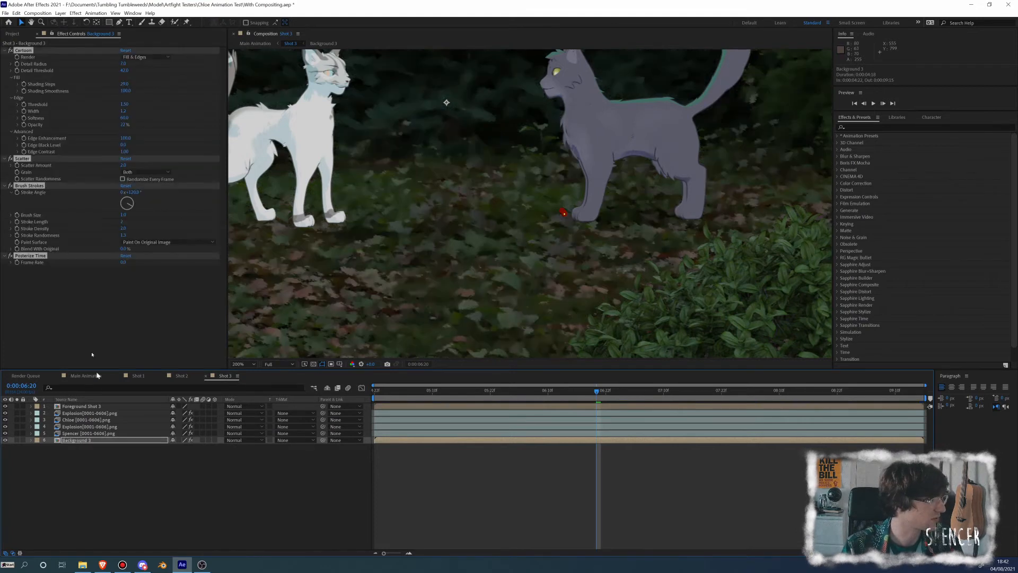
mouse_move(598, 393)
left_mouse_down()
mouse_move(709, 399)
mouse_move(592, 394)
left_mouse_up()
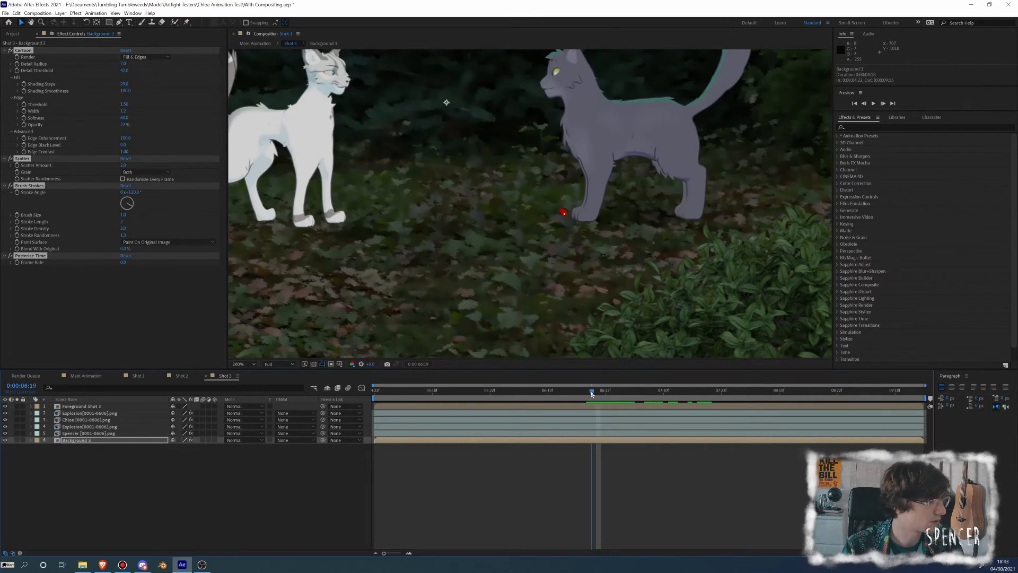
left_click(17, 265)
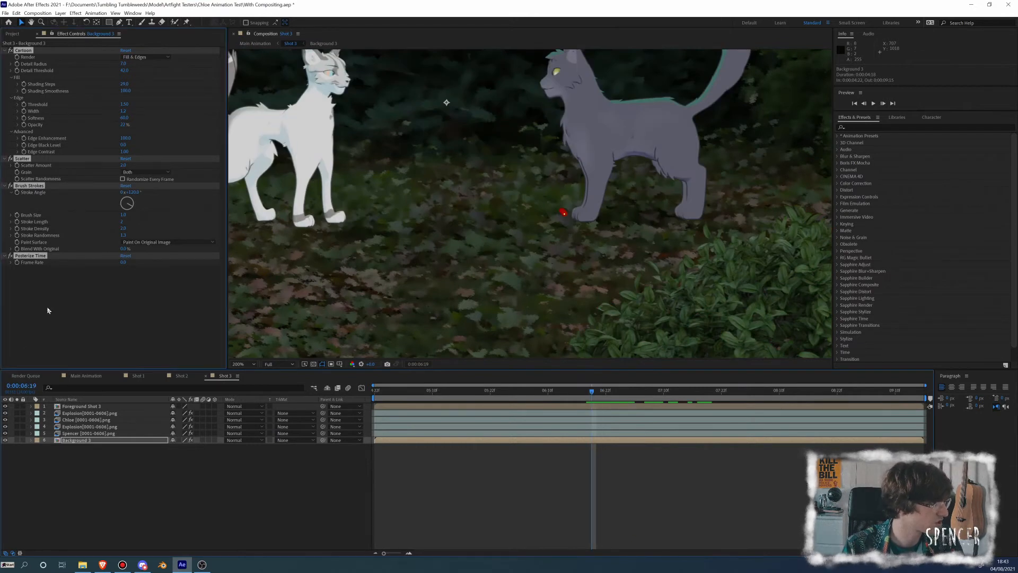
left_click(18, 265)
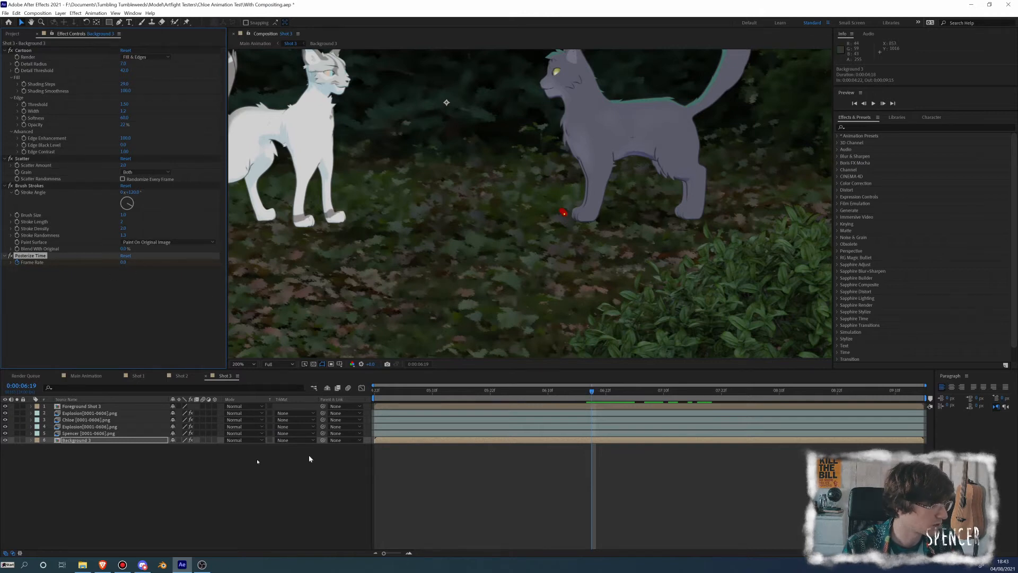
left_click(118, 442)
key("u")
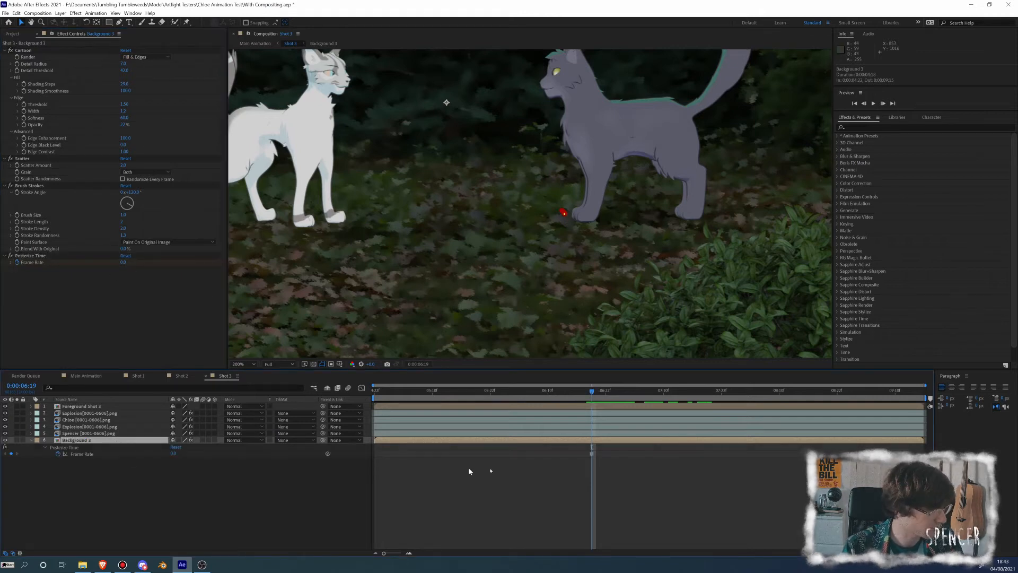
Add a Frame Rate keyframe on Background 3 at 0:00:06:18 and set the frame rate to 24 at 0:00:06:20
left_click_drag(590, 392, 587, 392)
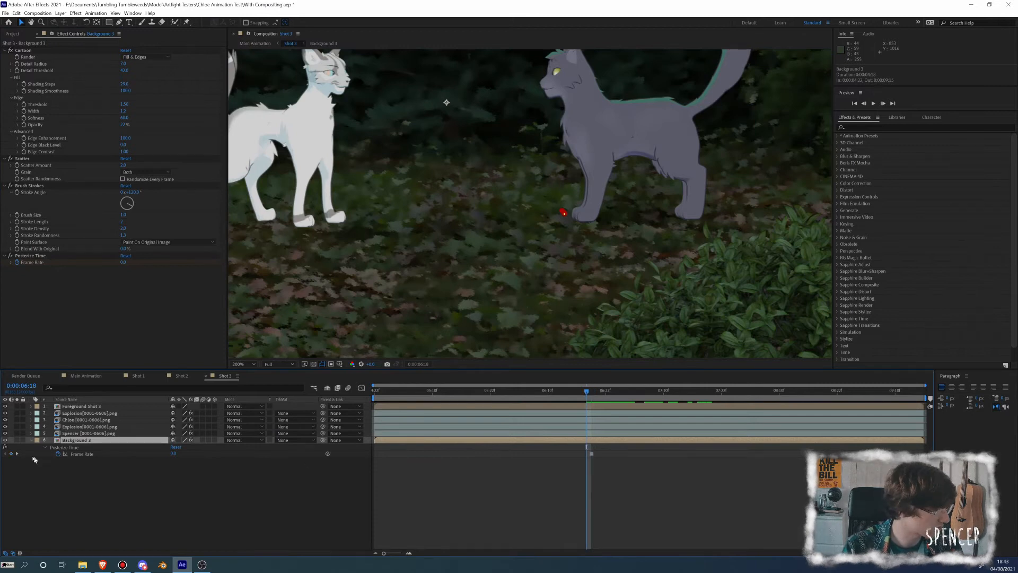
left_click(11, 454)
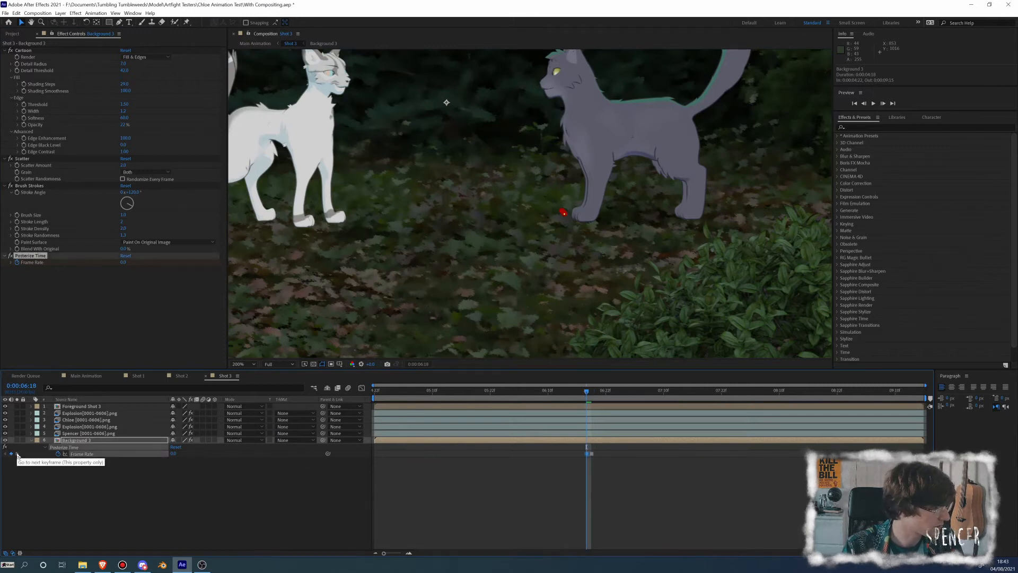
key("Page_Down")
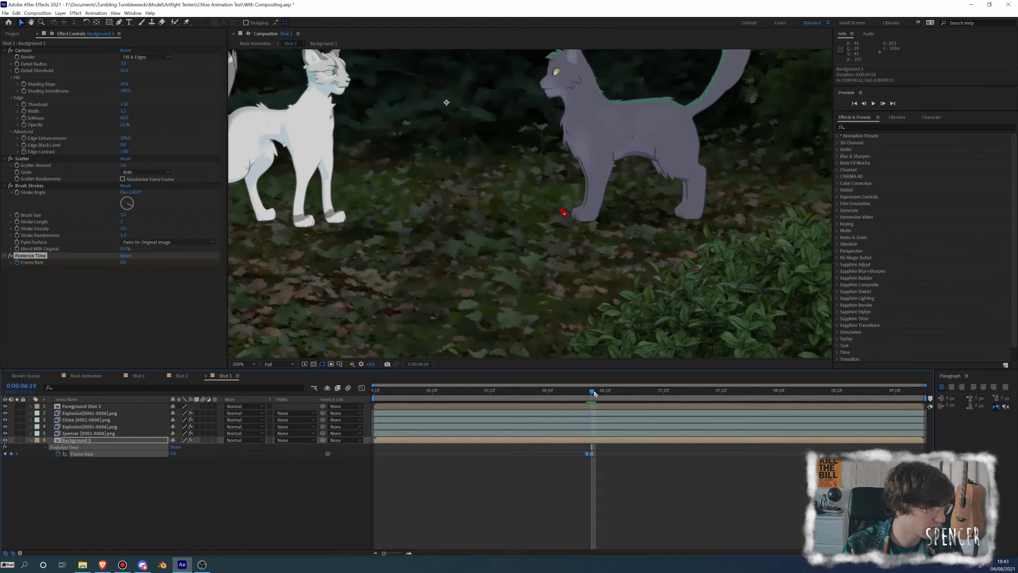
left_click_drag(594, 393, 597, 393)
left_click(172, 453)
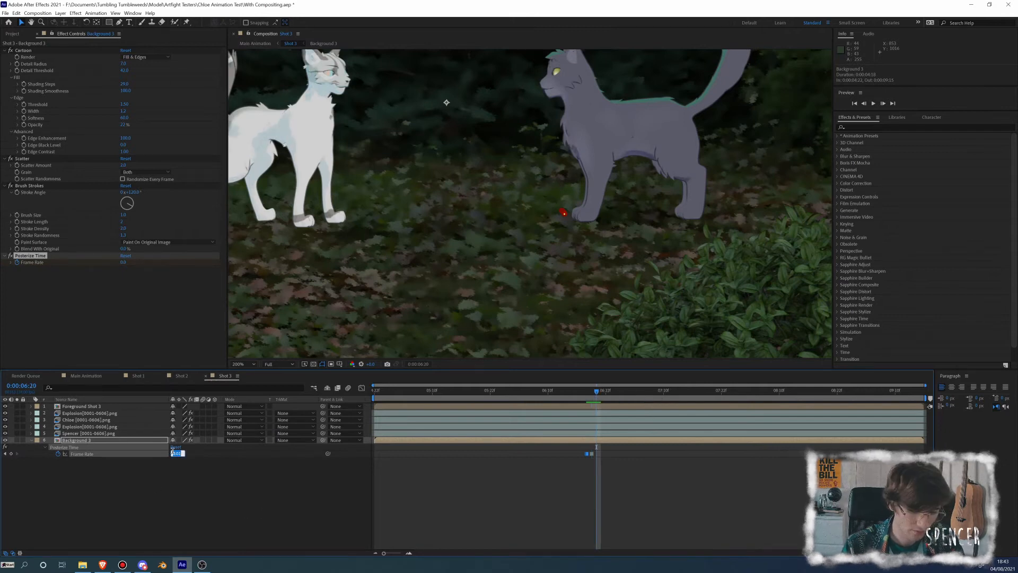
type("24")
key("Return")
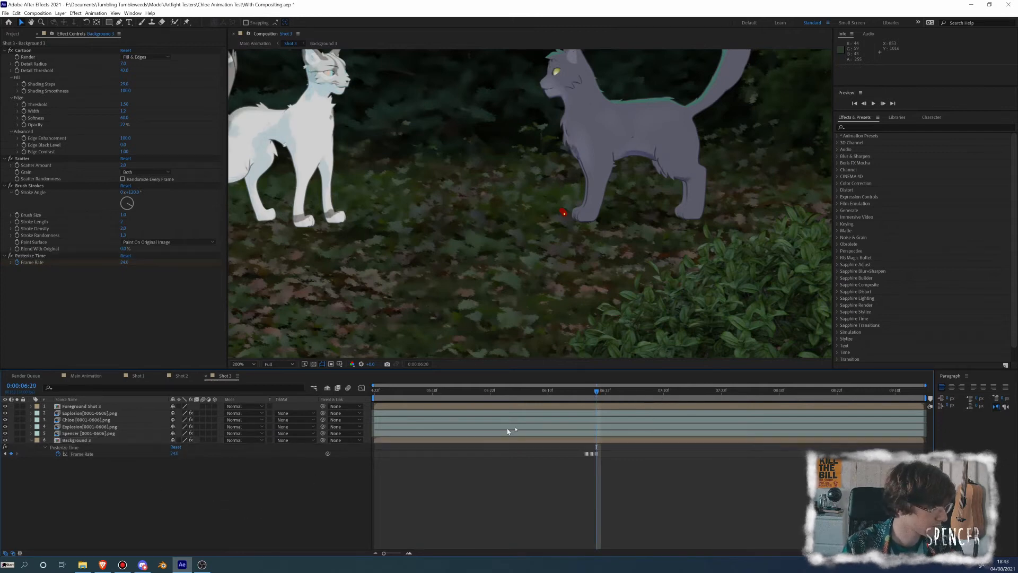
left_click_drag(600, 395, 655, 401)
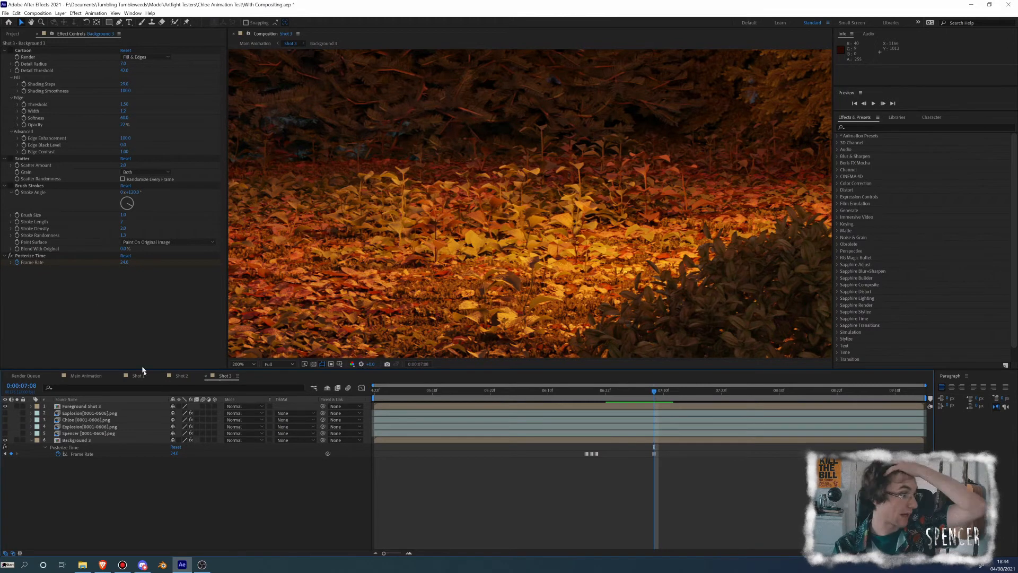
Try a different Posterize Time frame rate for Background 3 at 0:00:07:08
left_click(175, 454)
type("0")
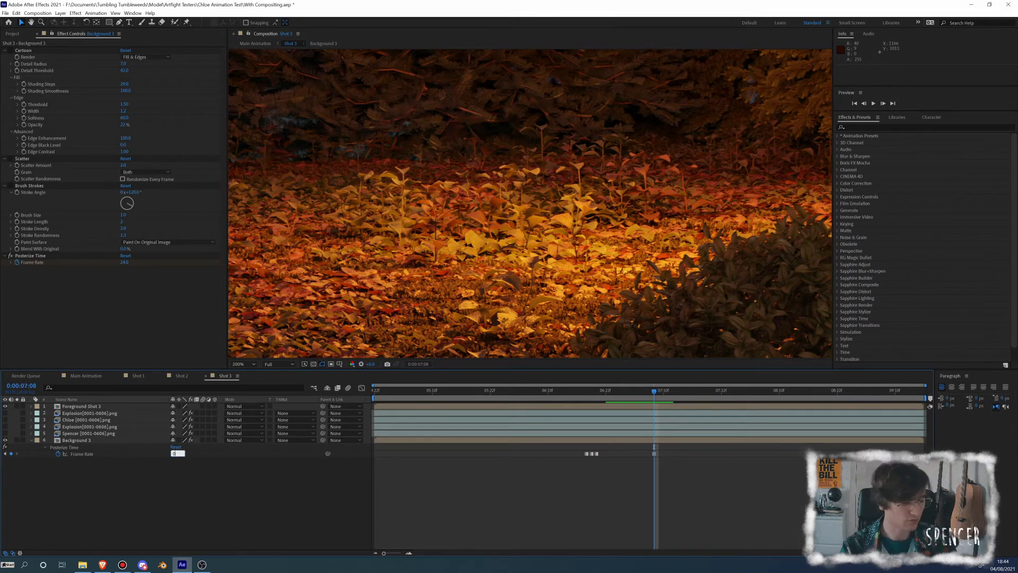
key("Return")
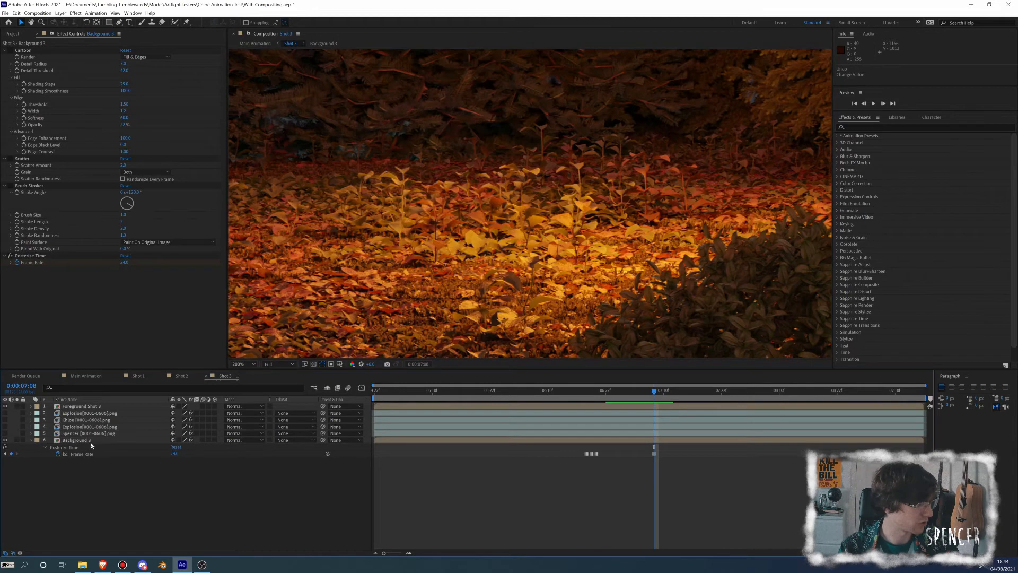
Copy the Background Shot 3 - After.png layer from the Background 3 composition into Shot 3, placing it directly above Background 3
double_click(87, 440)
left_click(82, 420)
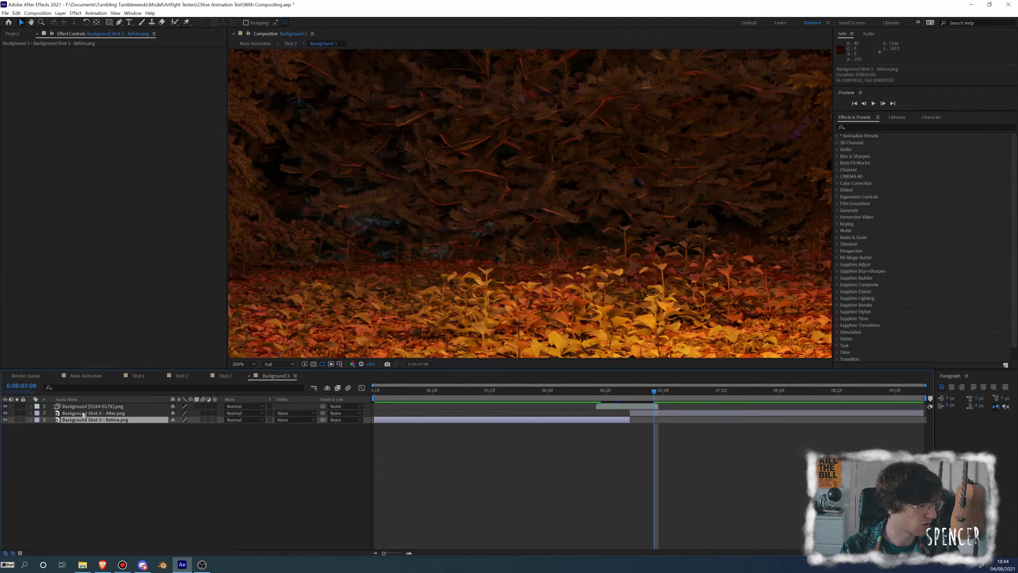
left_click(84, 414)
key("ctrl+c")
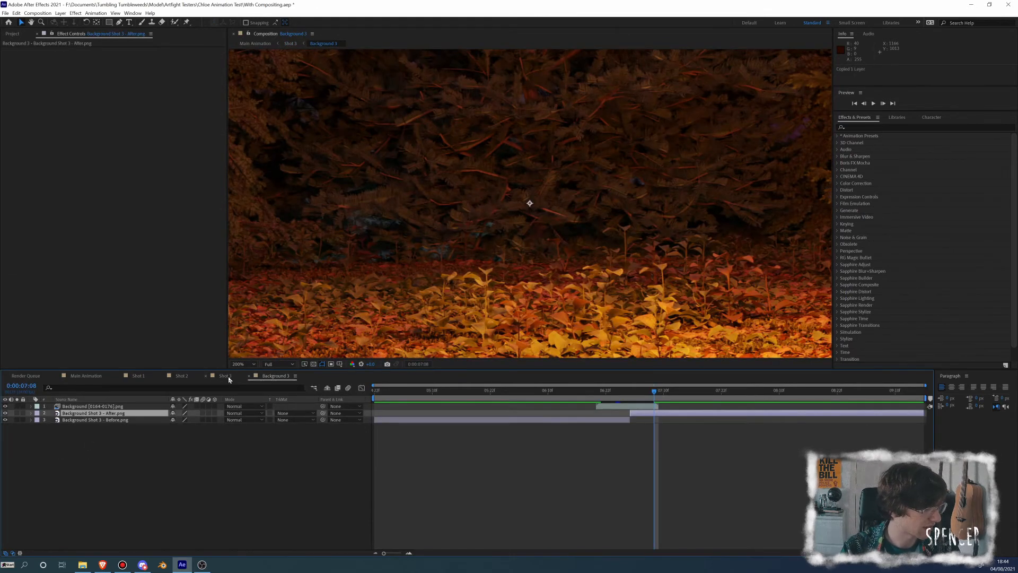
left_click(225, 375)
key("ctrl+v")
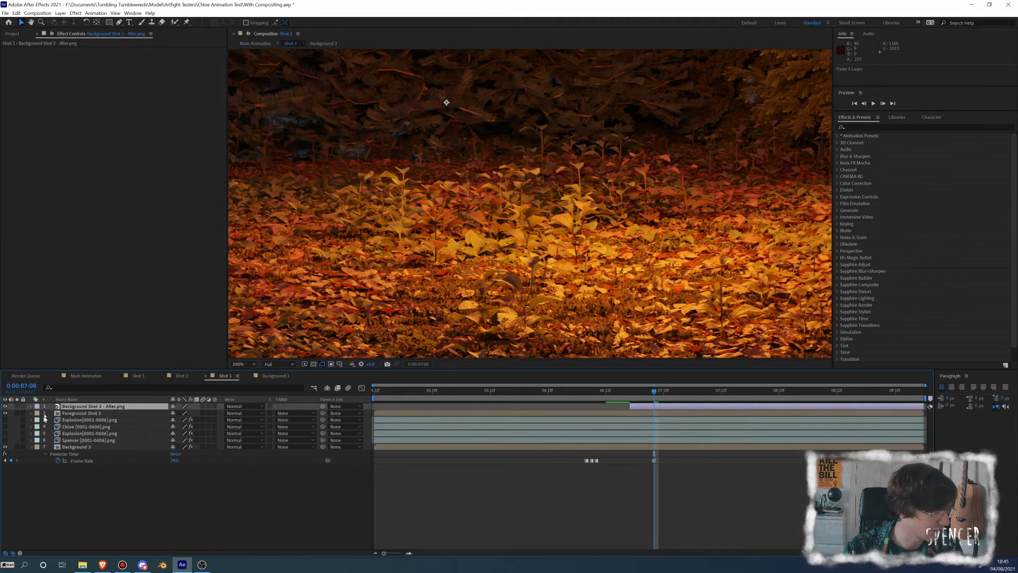
left_click_drag(86, 410, 93, 443)
Re-enable the Cartoon, Scatter and Brush Strokes effects on the Background 3 layer
left_click(77, 447)
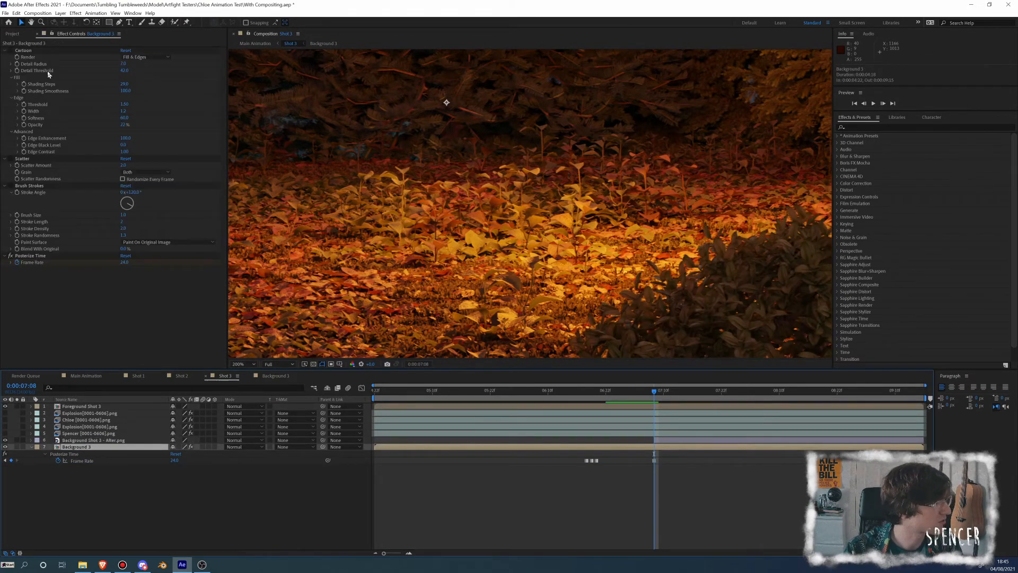
left_click(35, 52)
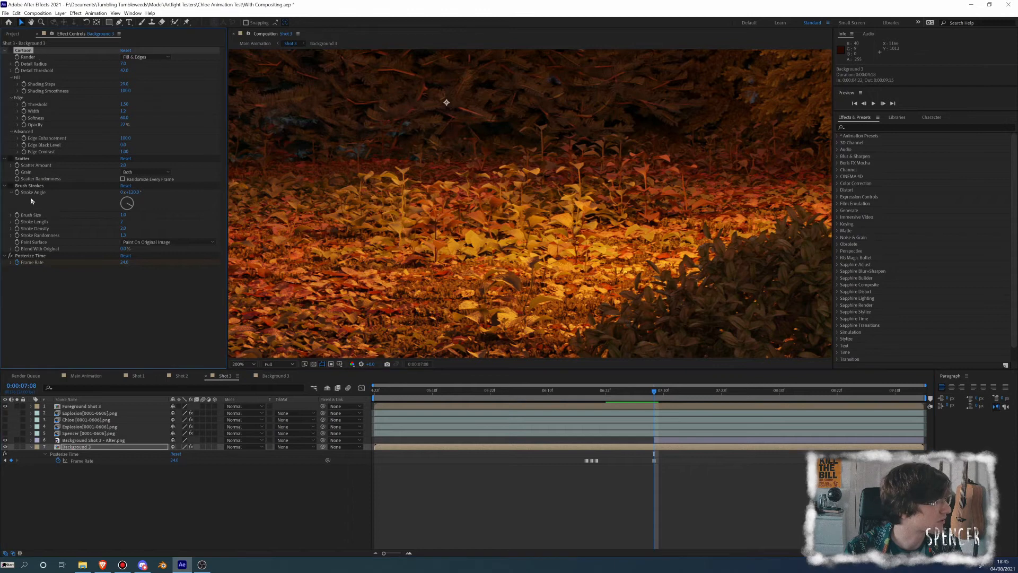
left_click(10, 50)
left_click(11, 159)
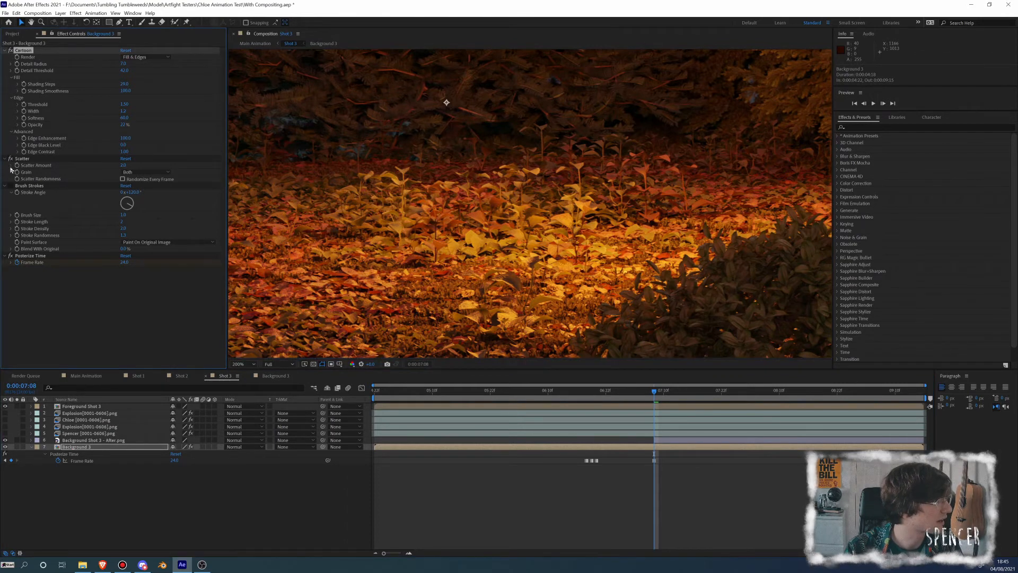
left_click(11, 186)
Copy all four effects from Background 3 onto Background Shot 3 - After.png and check the frames from 0:00:07:03 to 0:00:07:08
left_click(22, 257)
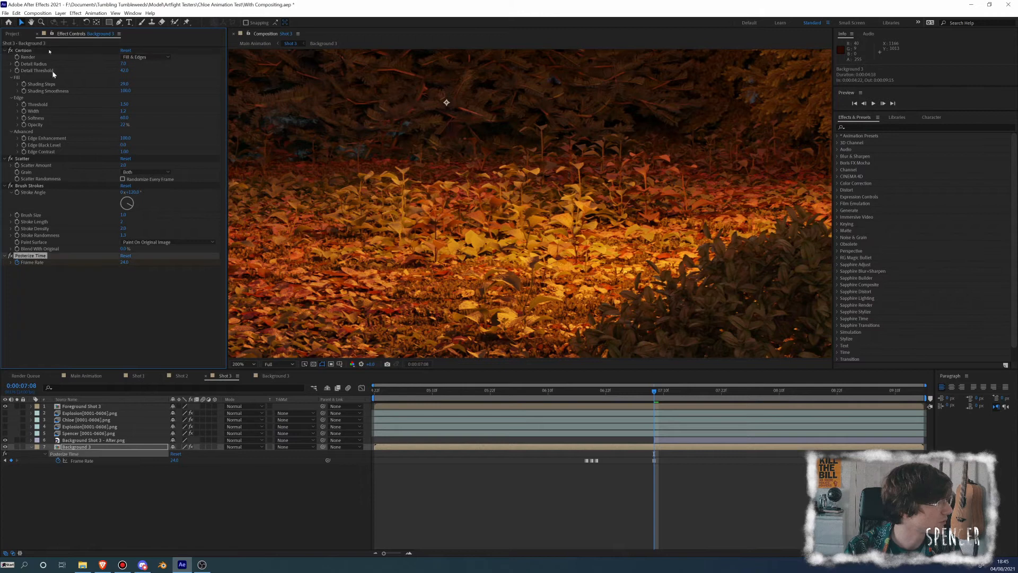
left_click(32, 50, "shift")
key("ctrl+c")
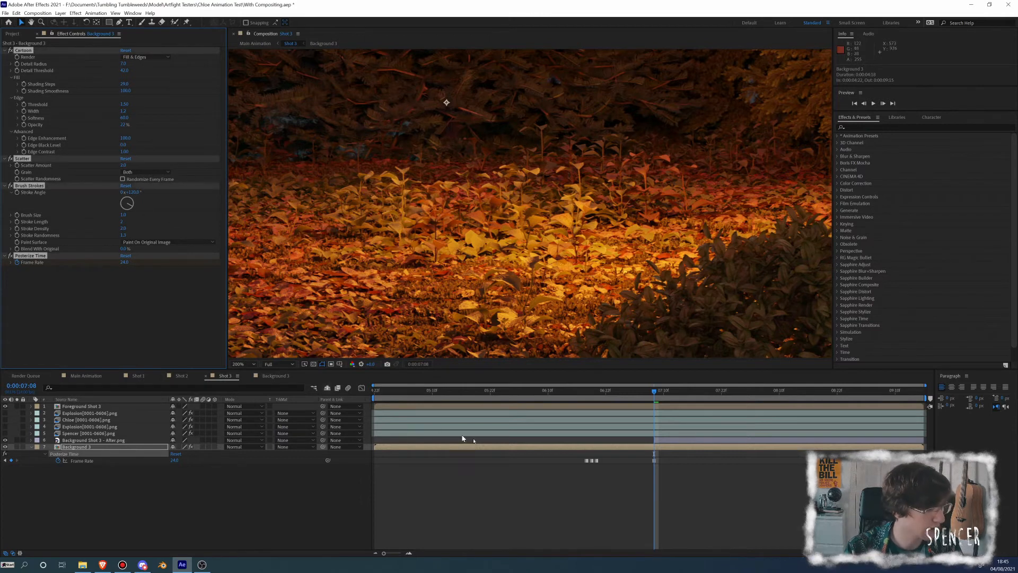
left_click(663, 442)
key("ctrl+v")
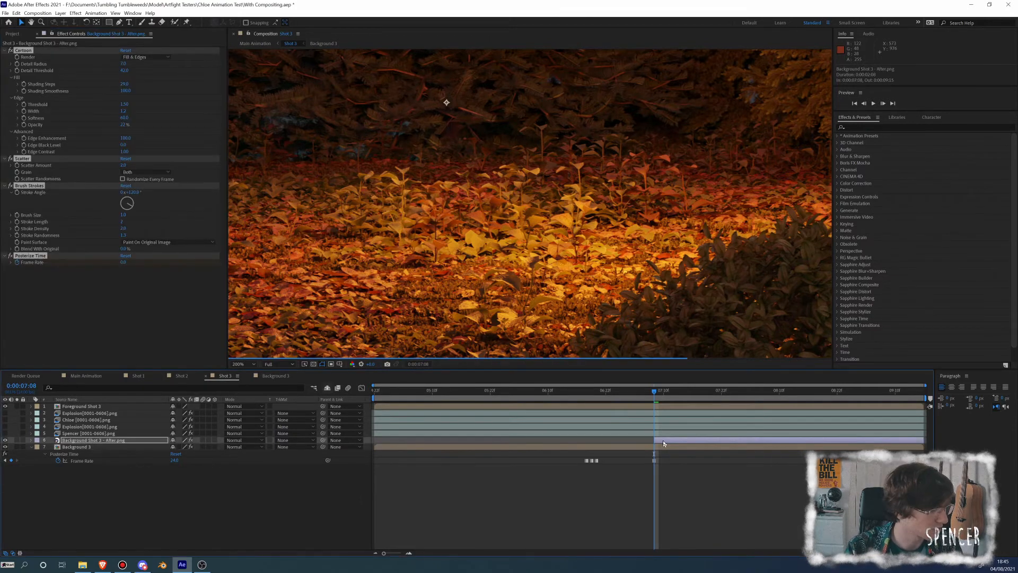
left_click(121, 282)
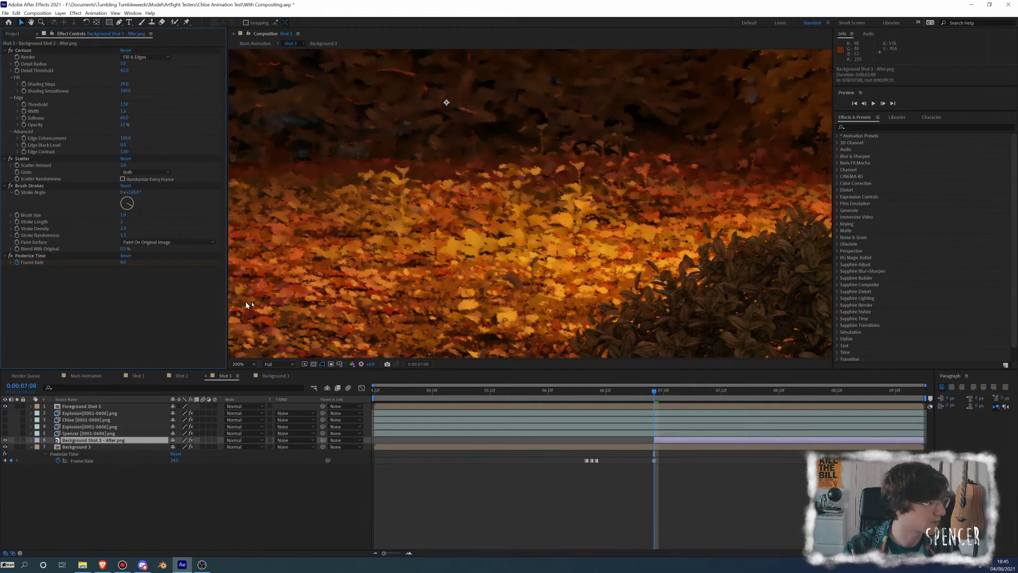
left_click(630, 393)
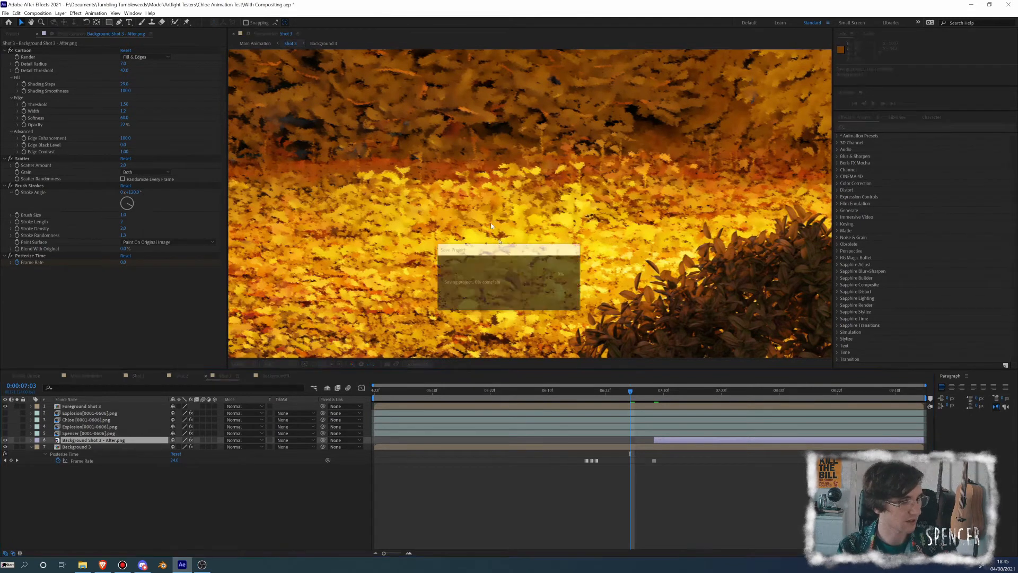
left_click_drag(637, 392, 656, 397)
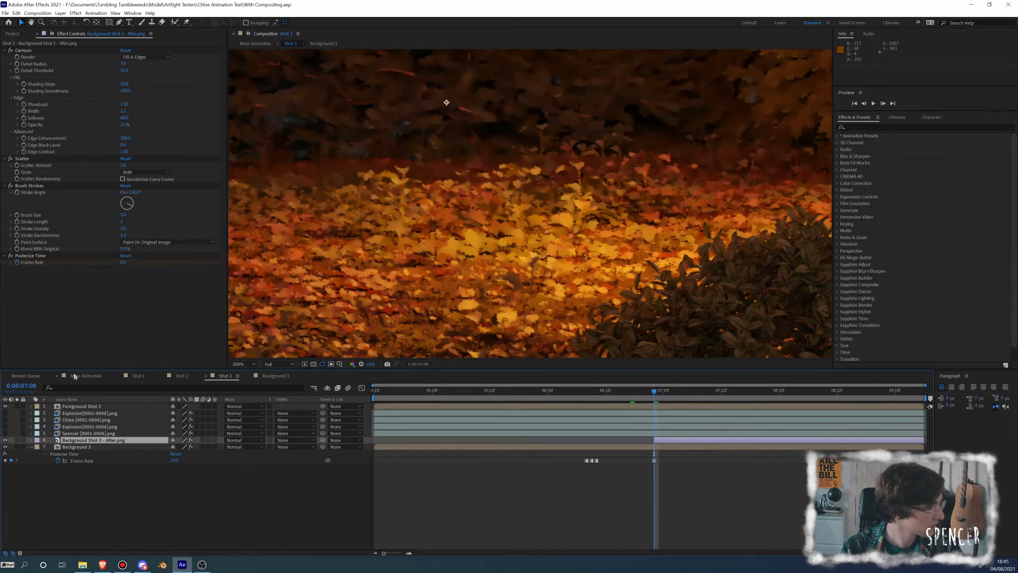
Copy the four effects from Background Shot 3 - After.png and go to Shot 4's section of the Main Animation composition
left_click(34, 256)
left_click(33, 51, "shift")
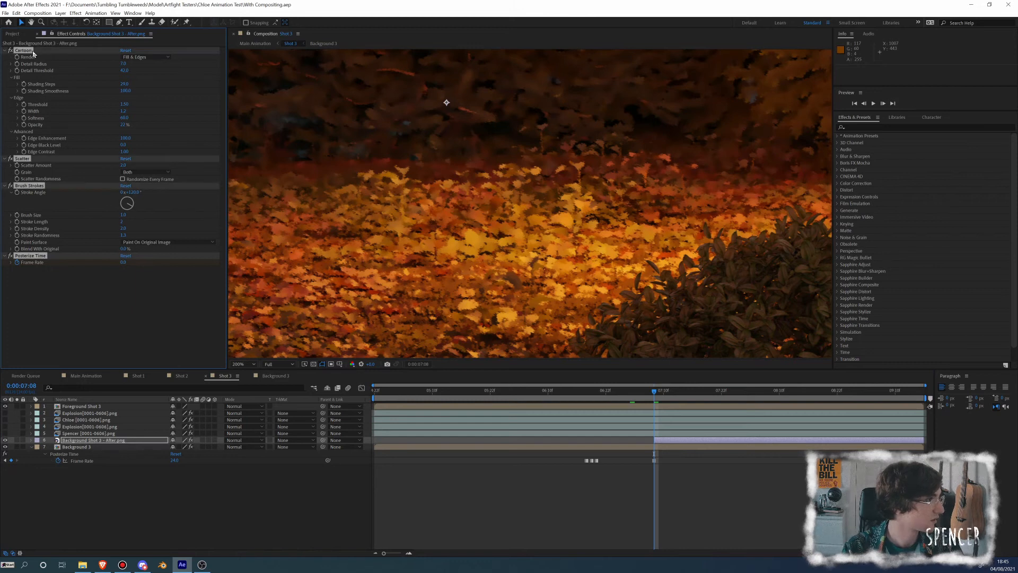
left_click(79, 376)
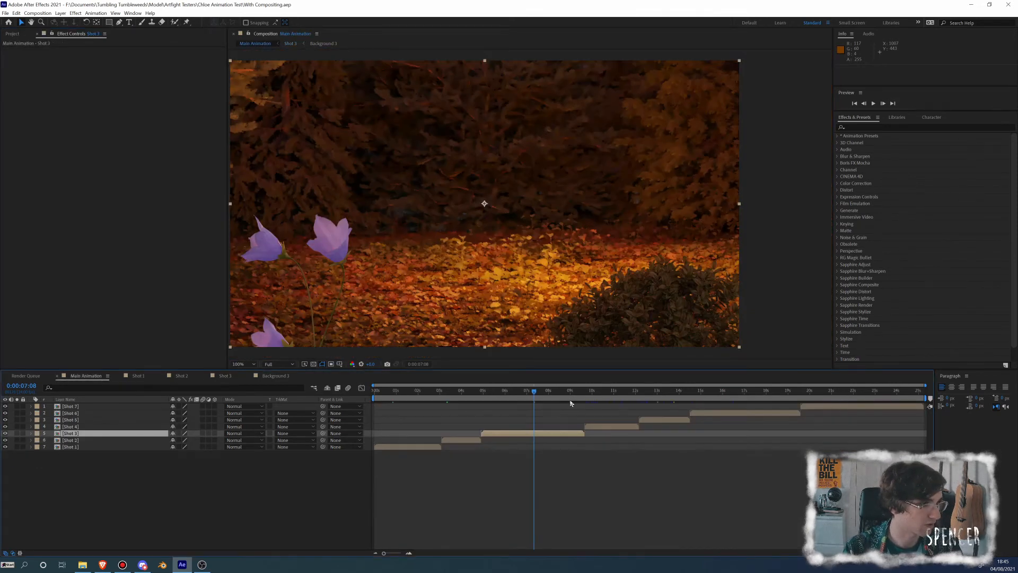
left_click(602, 394)
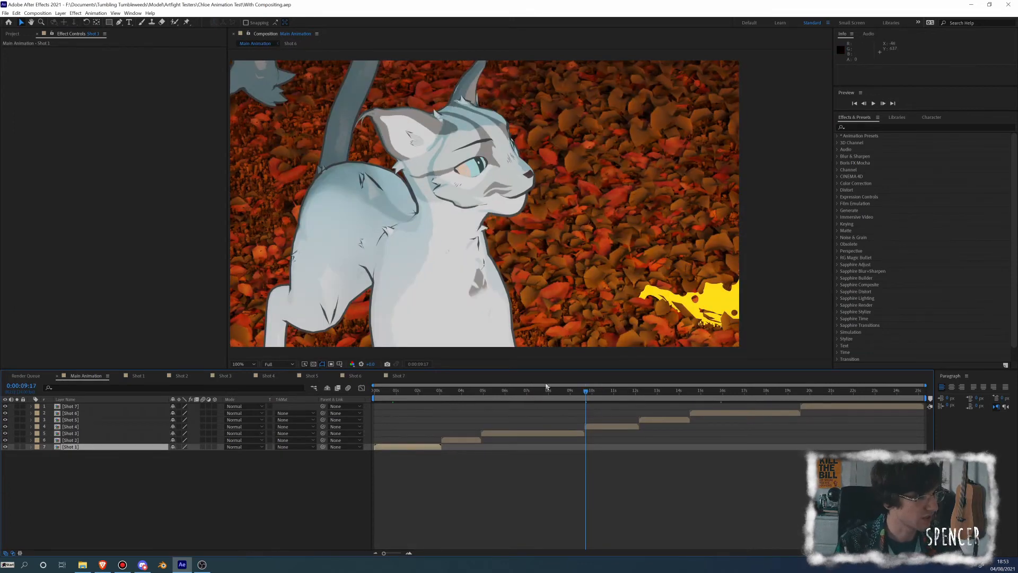
Open the Shot 1 composition, hide both Background Shot 1.png layers so only the two cats show, and preview the animation
left_click(460, 393)
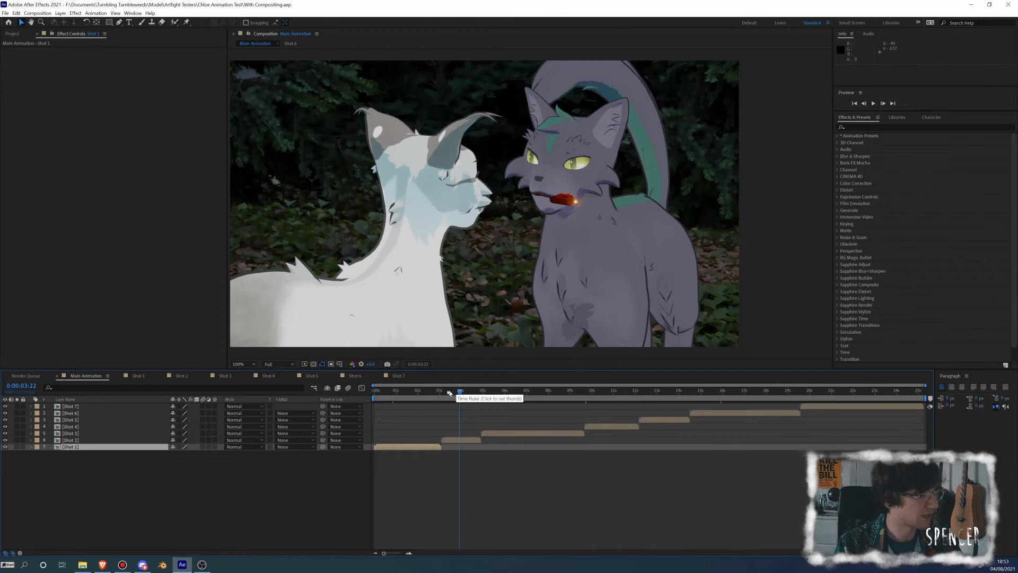
left_click(429, 395)
double_click(484, 205)
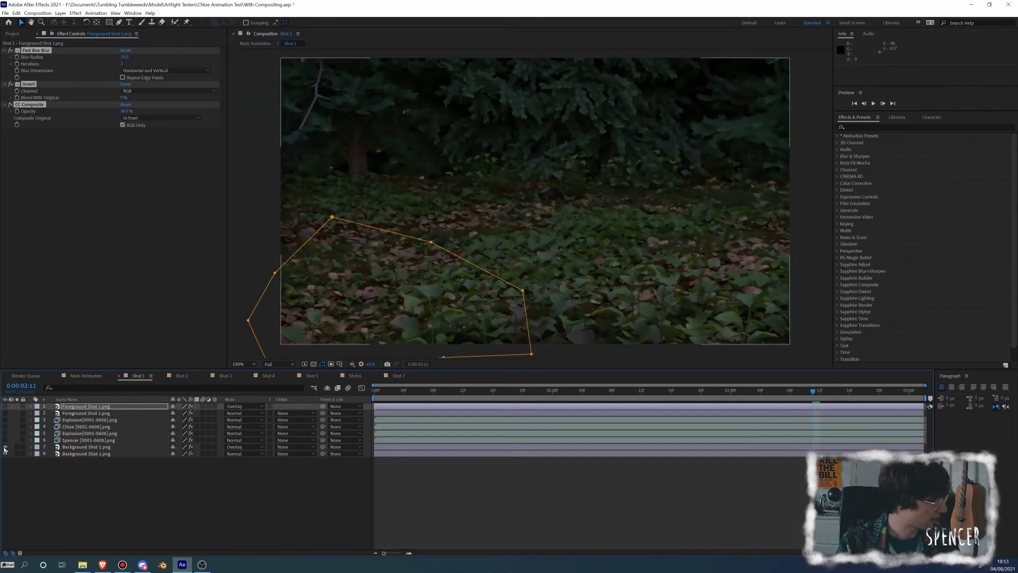
left_click_drag(4, 446, 5, 454)
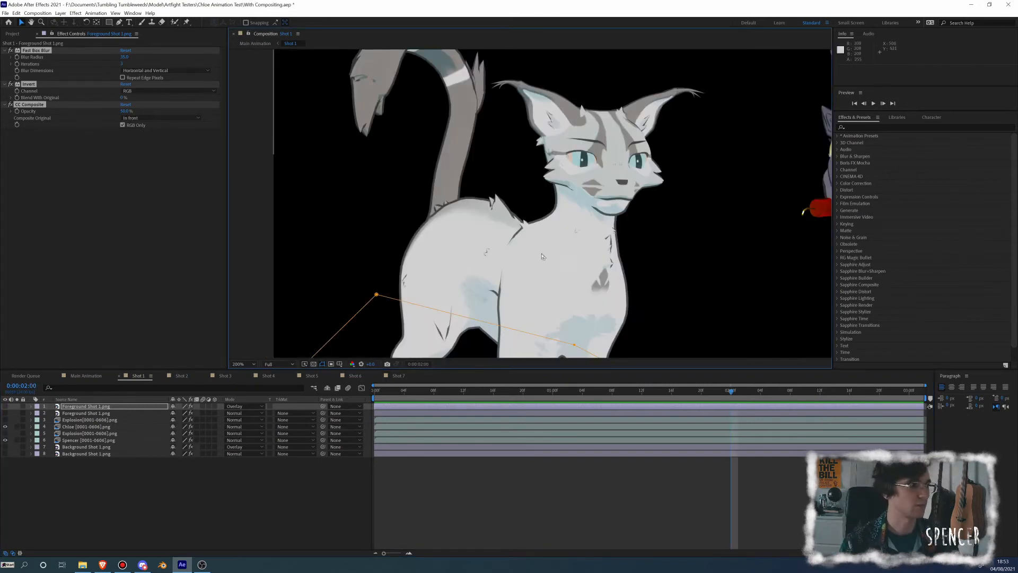
scroll(544, 260, "down", 2)
key("space")
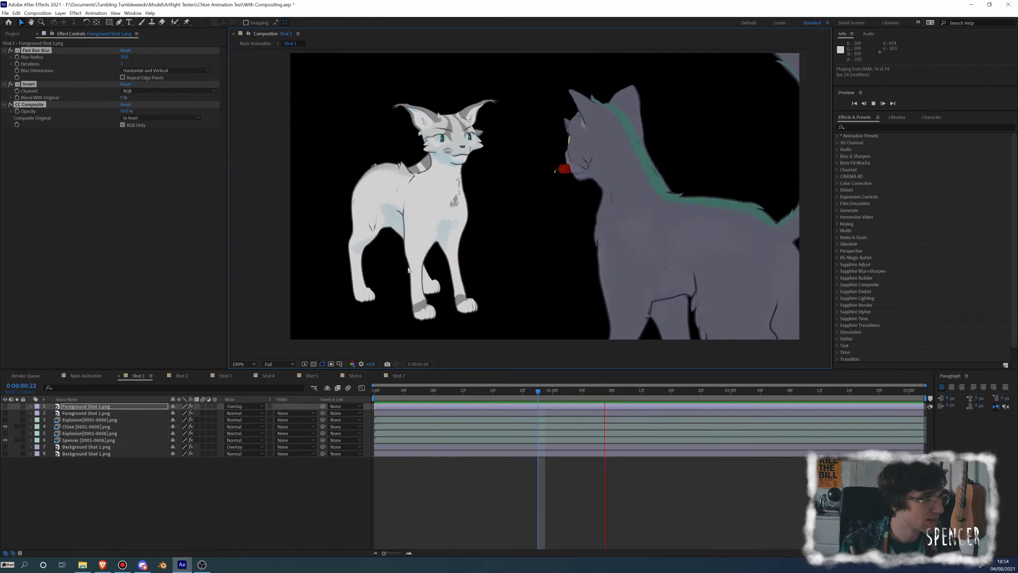
key("space")
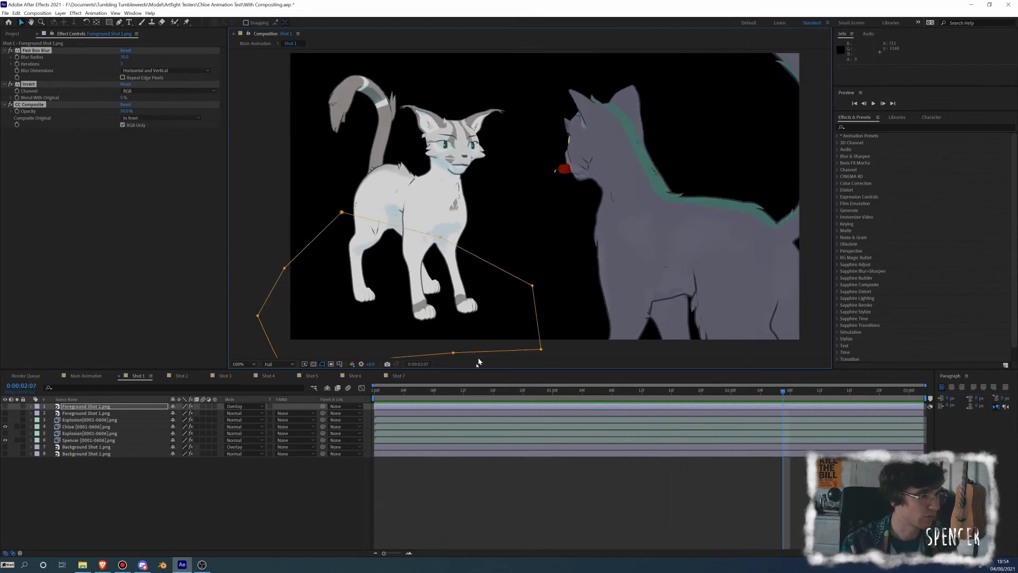
Find Turbulent Displace and apply it to the white cat layer in Shot 1, viewing the frame at 0:00:01:04
left_click_drag(421, 394, 583, 393)
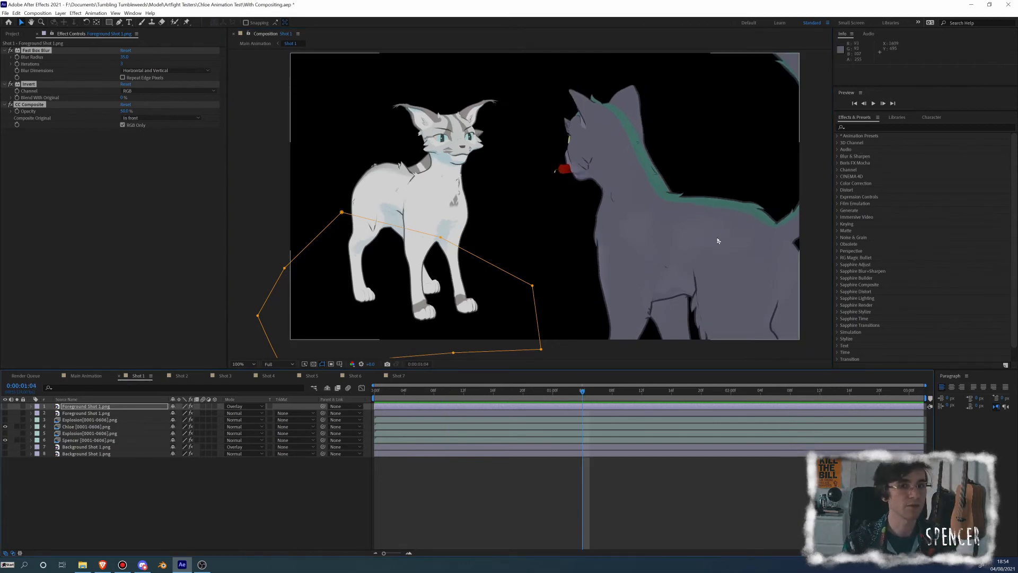
left_click(872, 128)
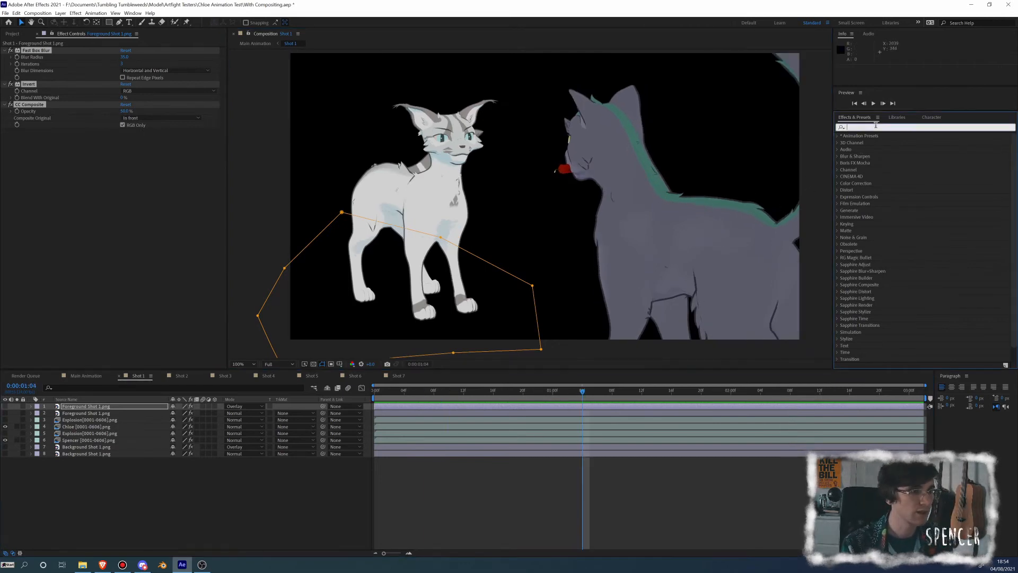
type("t")
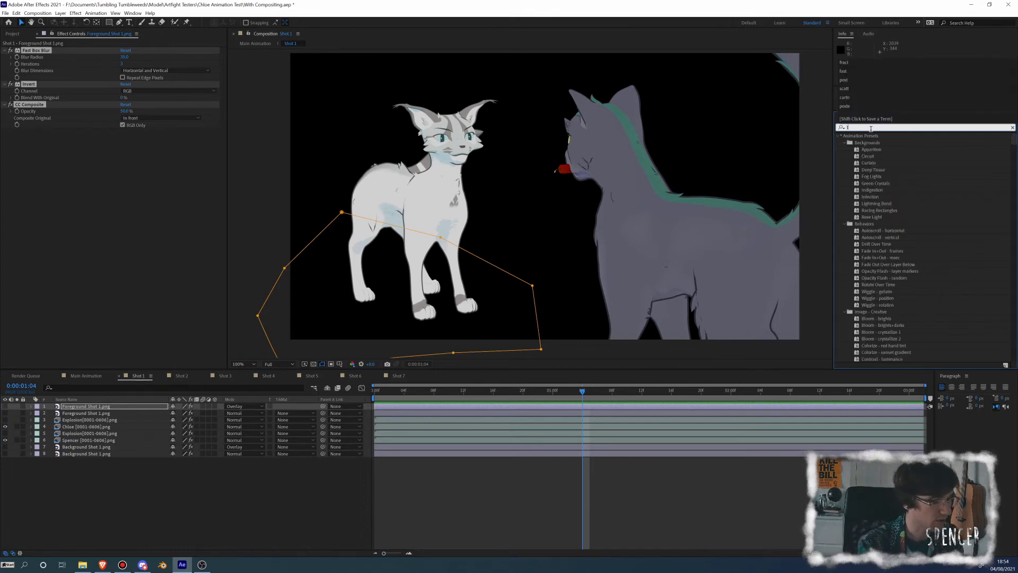
type("urbu")
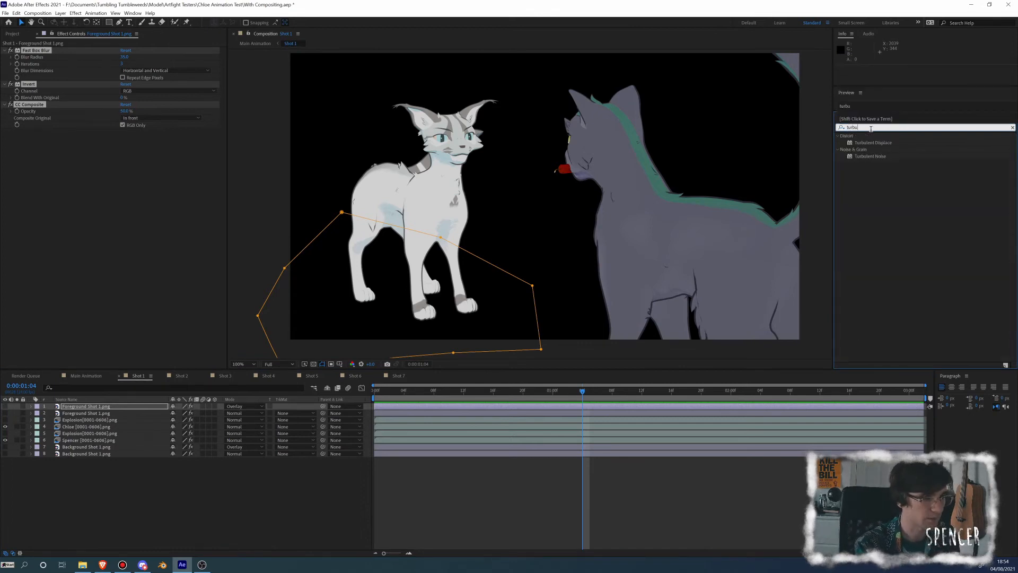
left_click_drag(881, 147, 90, 431)
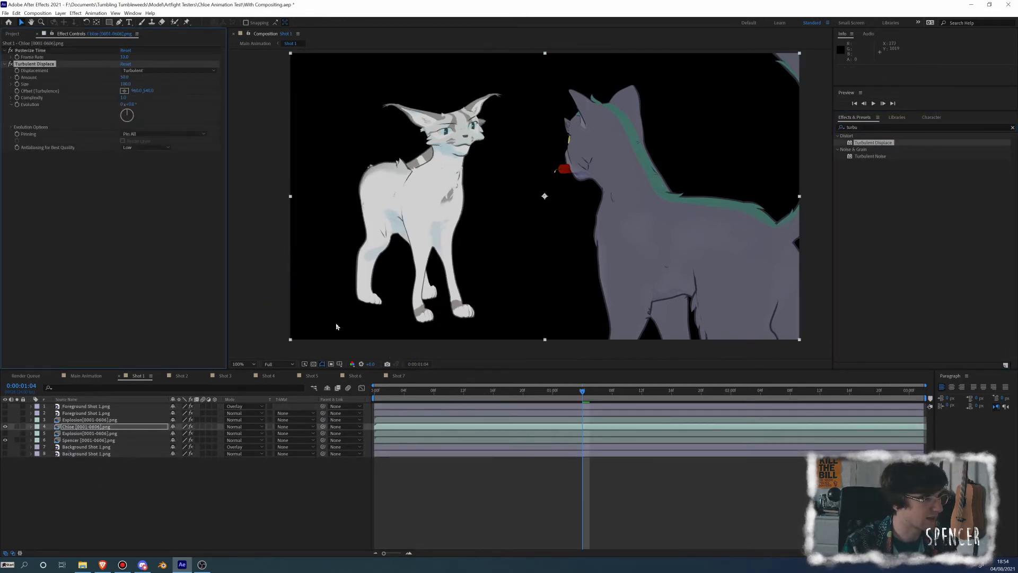
Compare the white cat with and without Turbulent Displace, save the project and leave the effect enabled
left_click(11, 65)
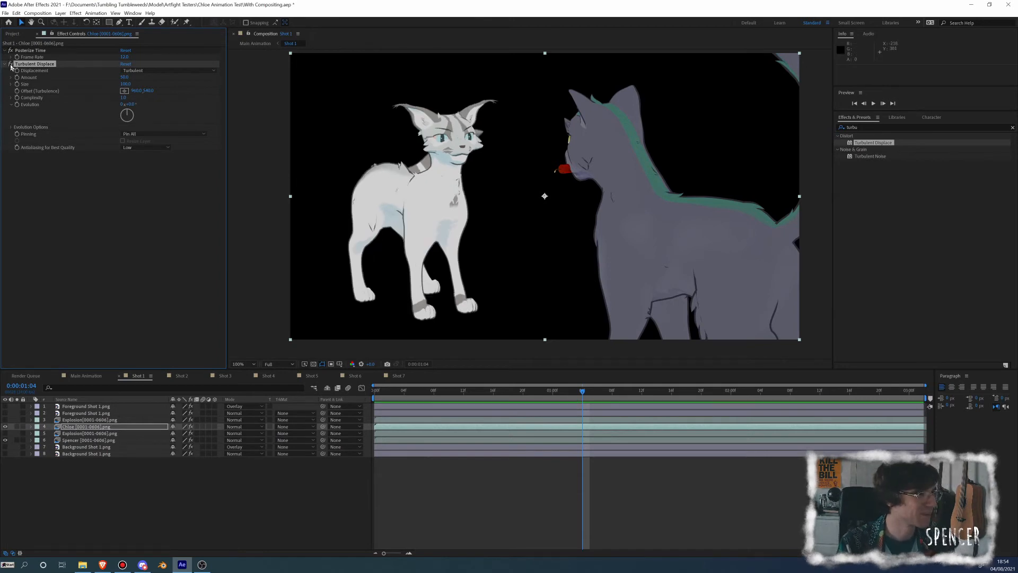
left_click(11, 64)
left_click(10, 65)
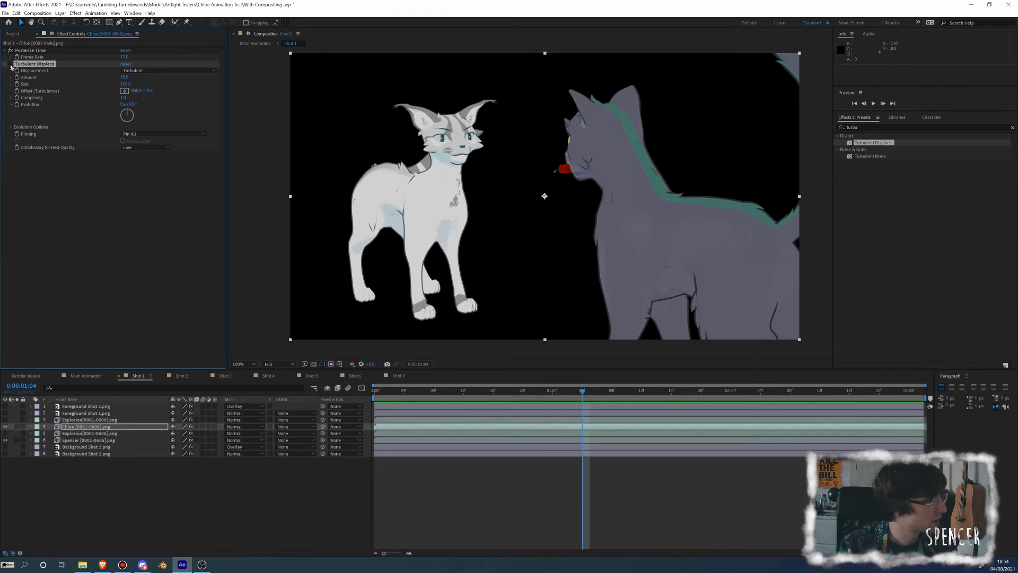
left_click(11, 64)
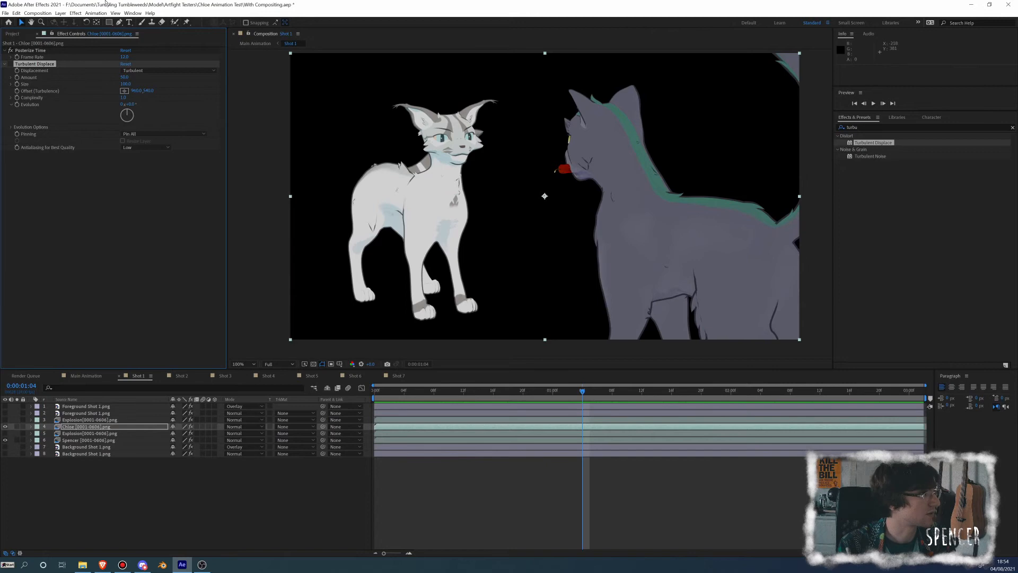
key("ctrl+s")
left_click(10, 64)
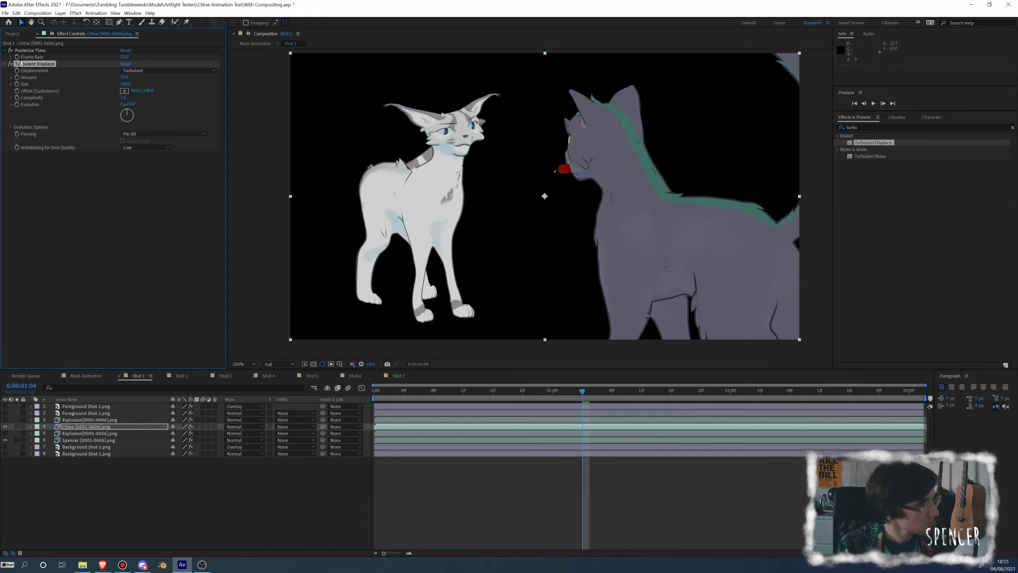
Try a Turbulent Displace amount of 40 and size of 5 on the white cat layer
left_click_drag(422, 185, 468, 179)
scroll(468, 180, "up", 1)
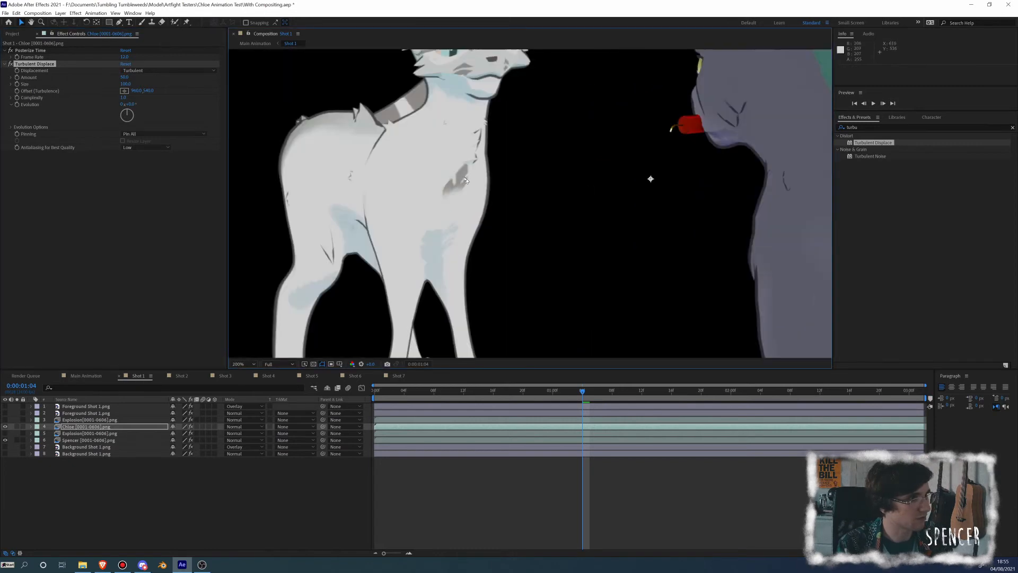
left_click_drag(414, 160, 462, 247)
left_click(125, 77)
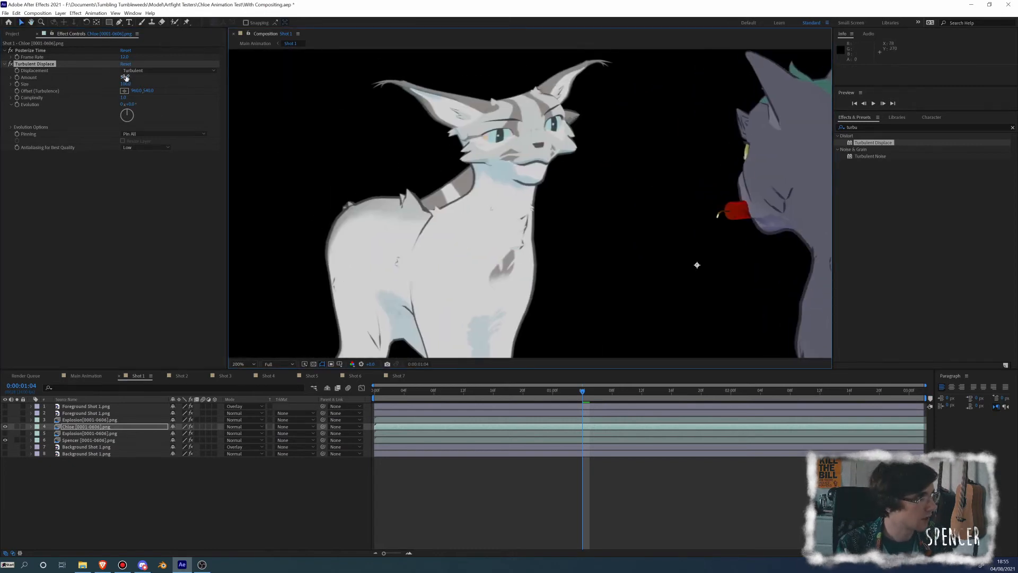
type("40")
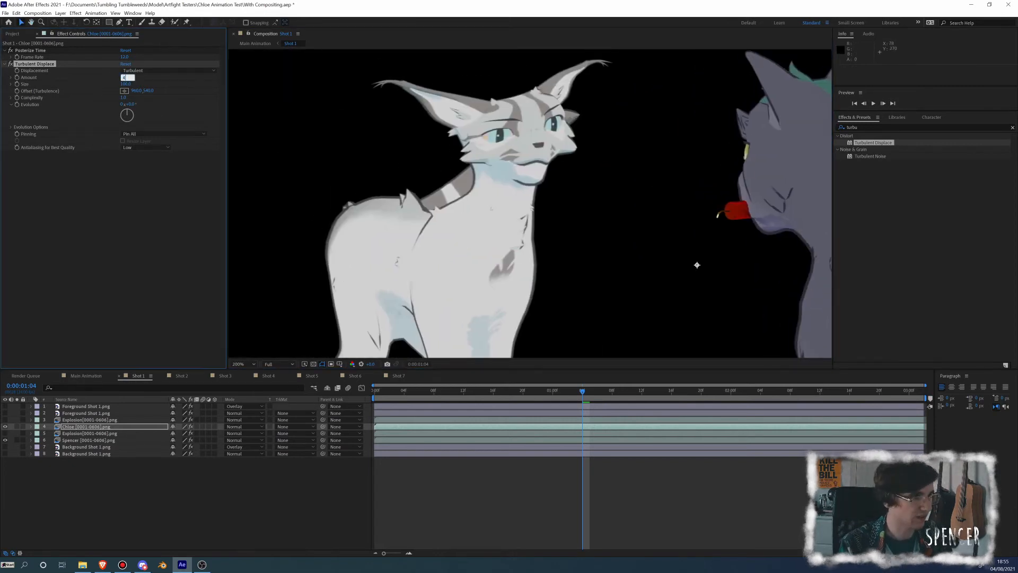
key("Return")
left_click(126, 83)
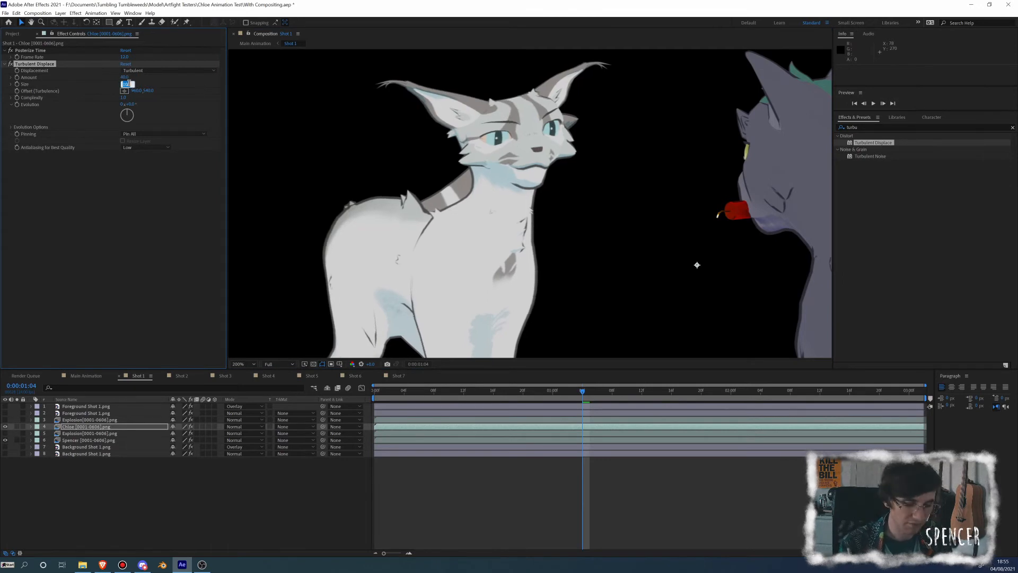
type("5")
key("Return")
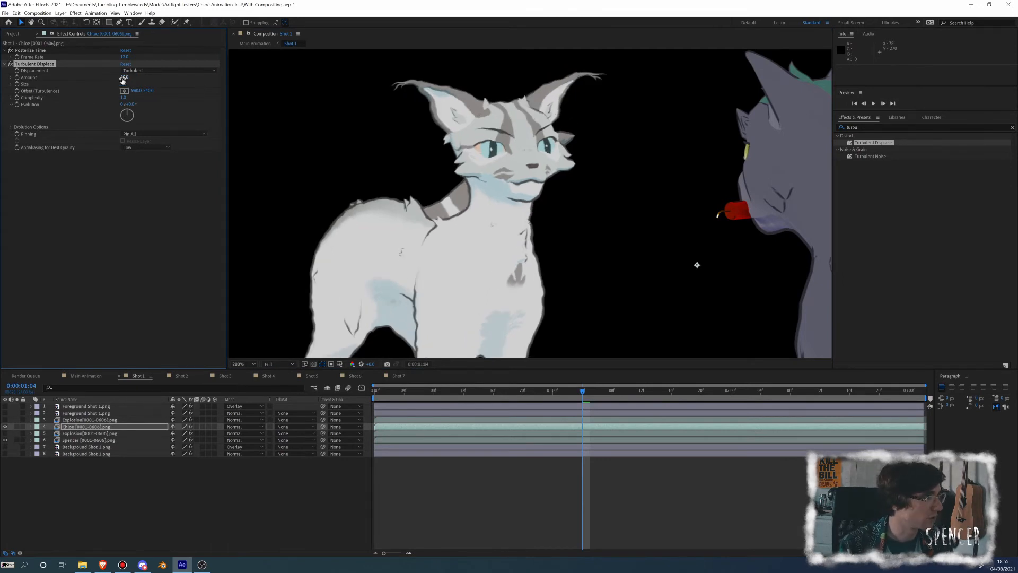
Set the white cat's Turbulent Displace amount to 5 and size to 40, and compare against the undistorted drawing
left_click(123, 79)
type("5")
key("Return")
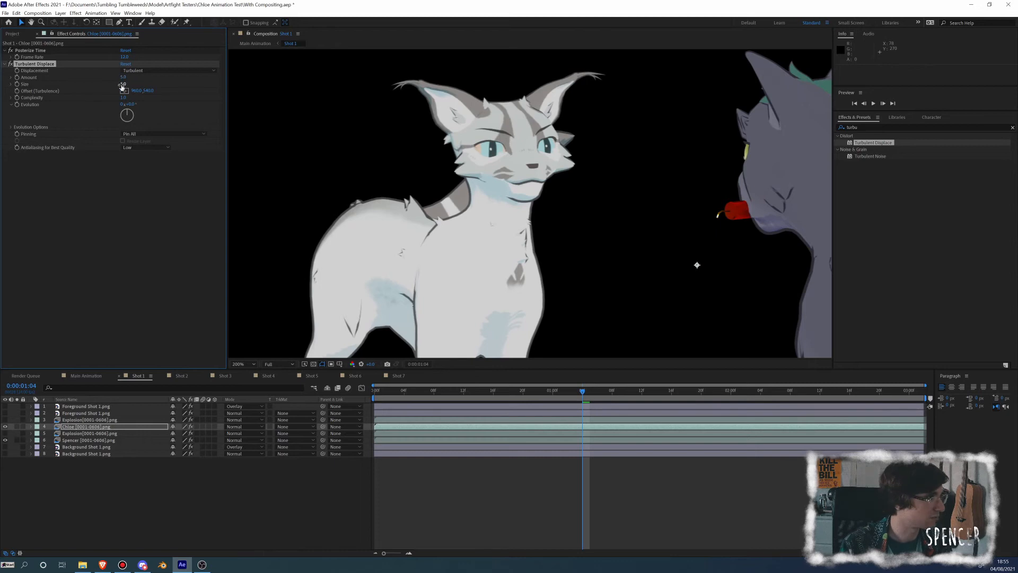
left_click(124, 84)
type("40")
key("Return")
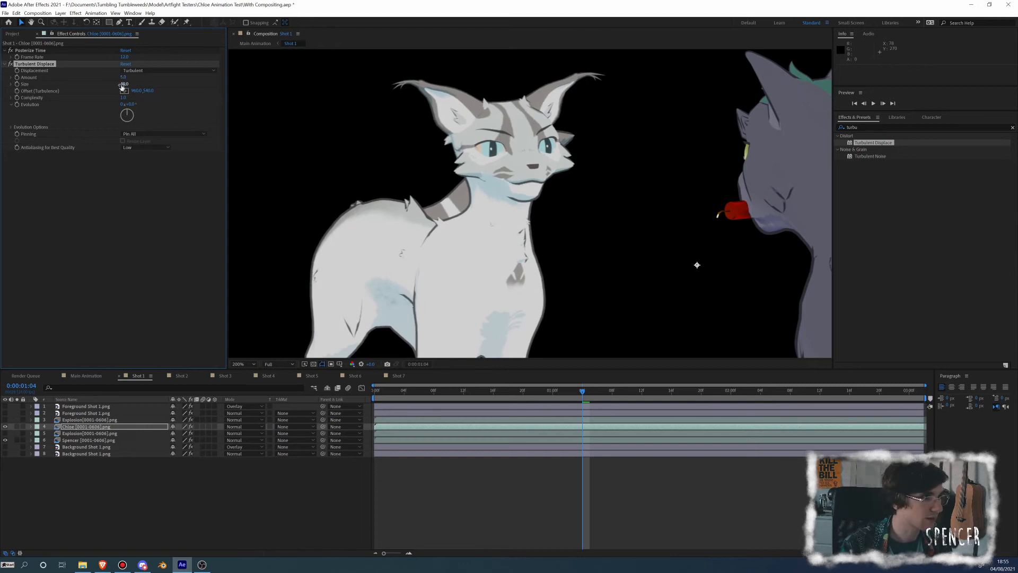
left_click(11, 65)
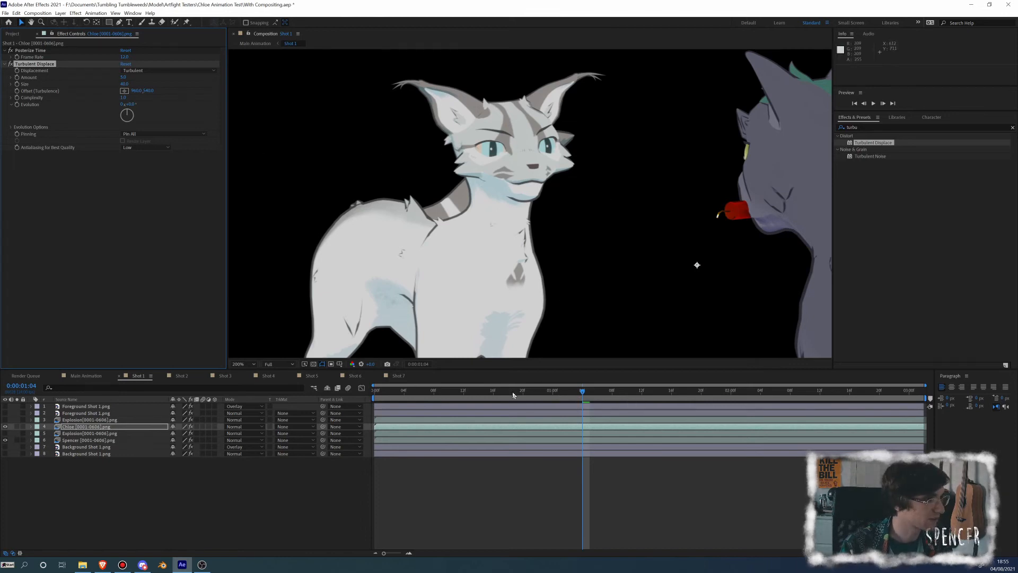
Add an Evolution keyframe to the white cat's Turbulent Displace at 0:00:01:07 and reveal the layer's keyframes in the timeline
left_click_drag(503, 388, 597, 396)
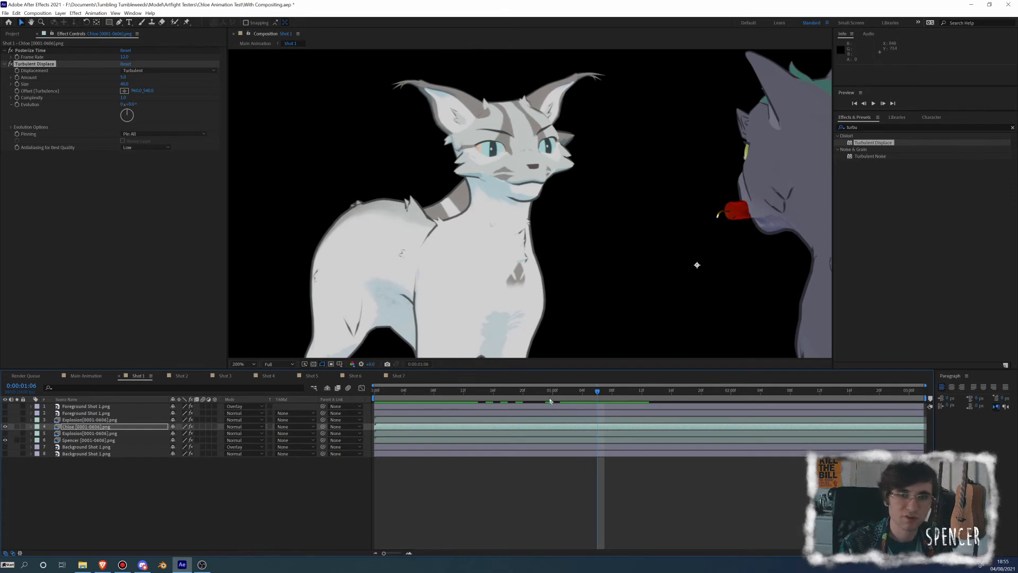
mouse_move(601, 391)
left_mouse_down()
mouse_move(591, 391)
mouse_move(608, 394)
left_mouse_up()
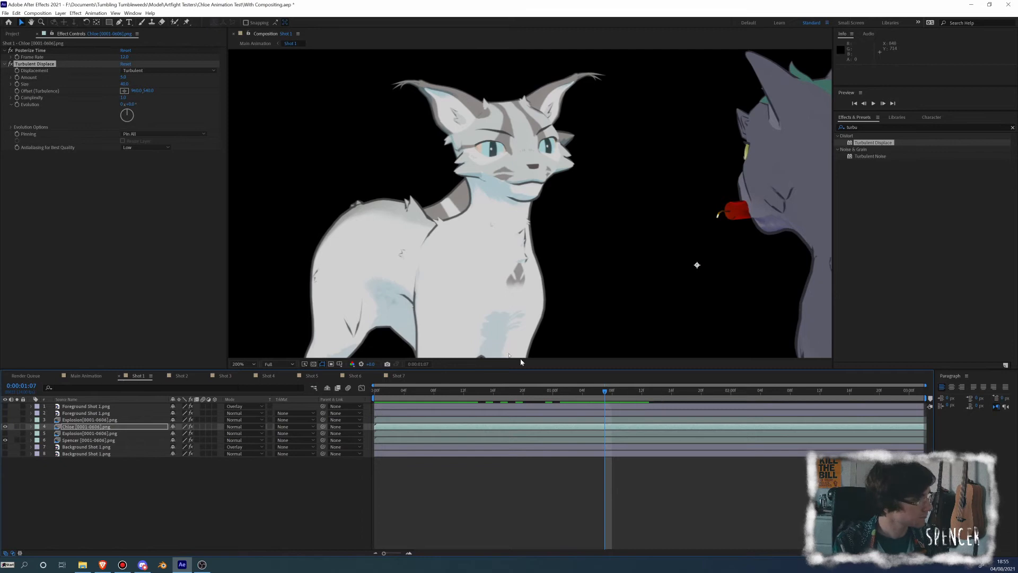
left_click(18, 106)
left_click(102, 427)
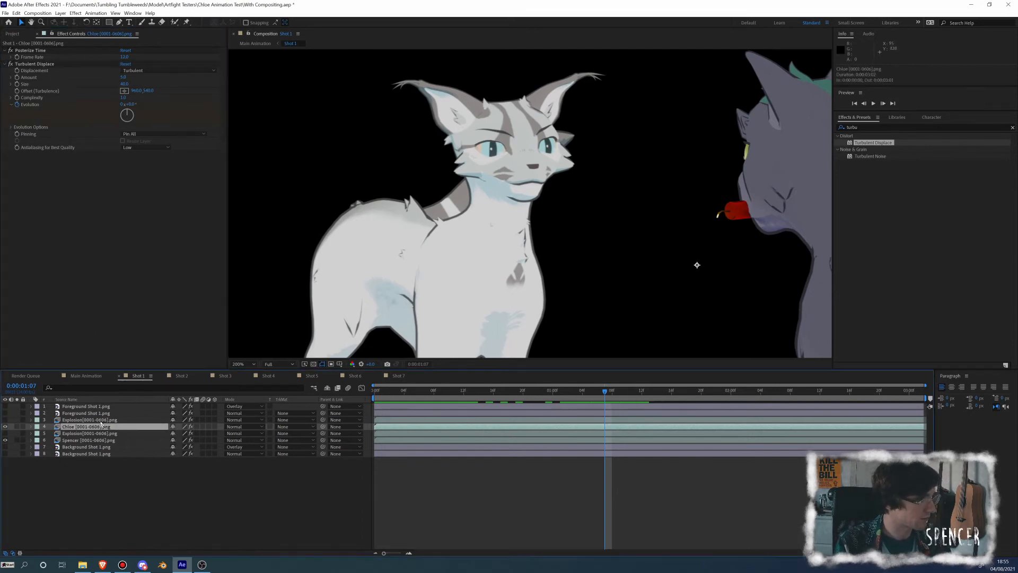
key("u")
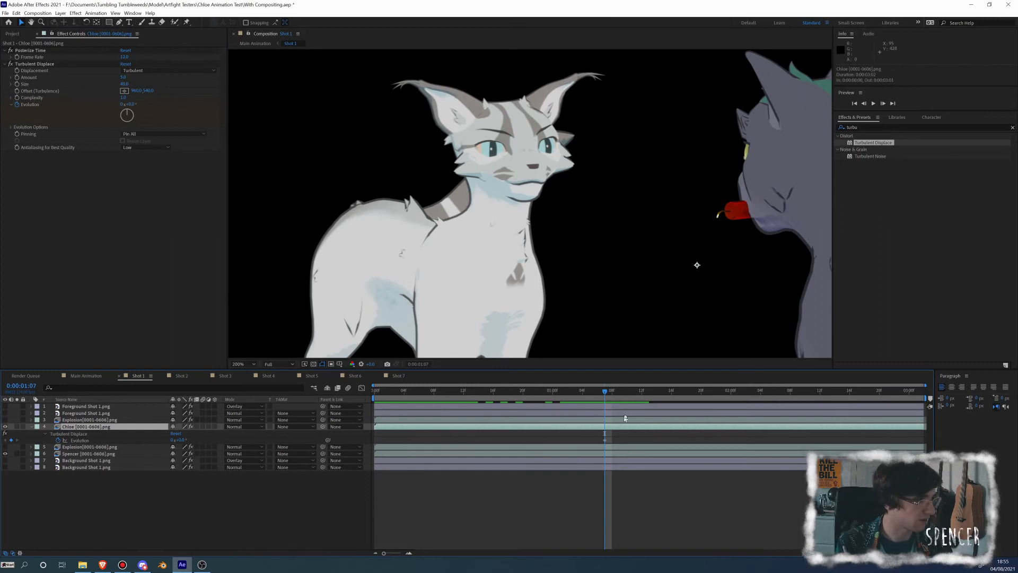
Add a second Evolution keyframe at 0:00:01:18 with a value of 180° and preview the animated distortion from the first keyframe
left_click_drag(607, 393, 688, 393)
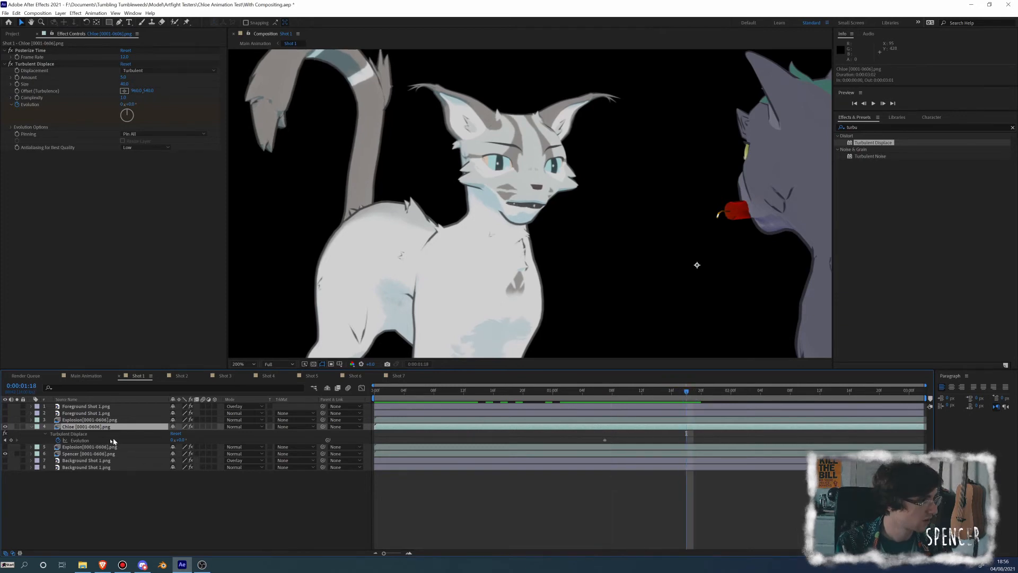
left_click(11, 440)
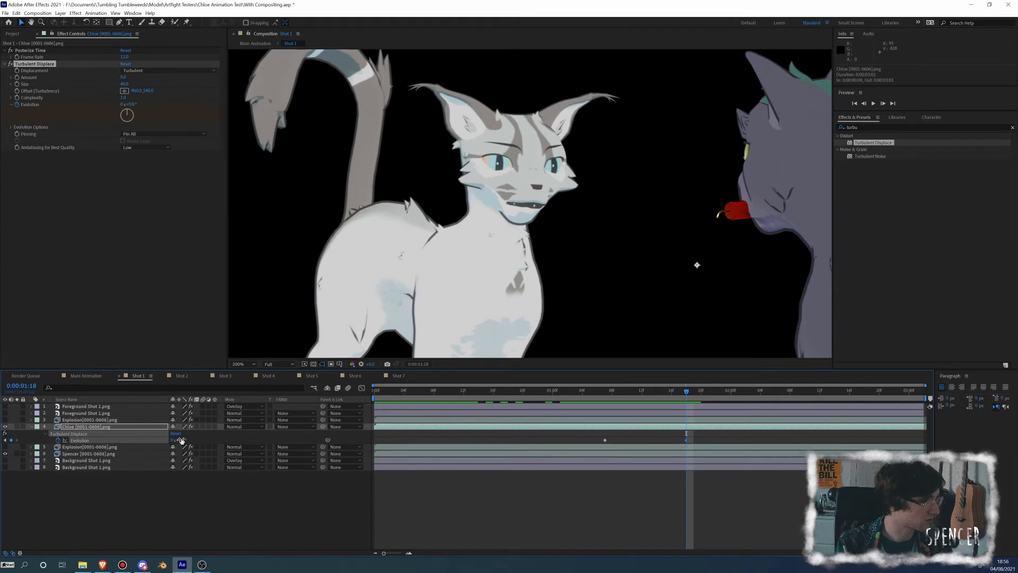
left_click_drag(181, 440, 326, 447)
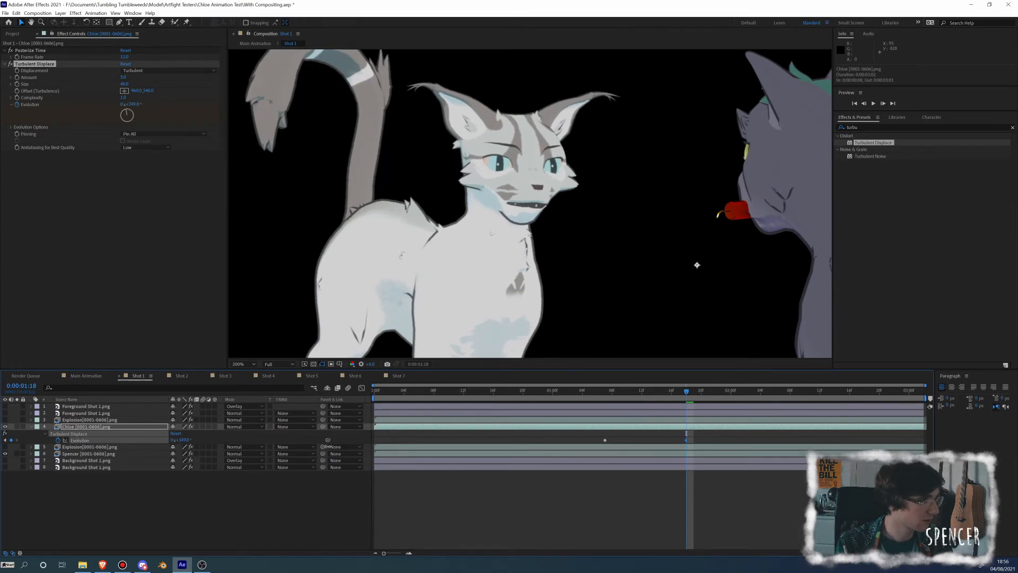
left_click(183, 440)
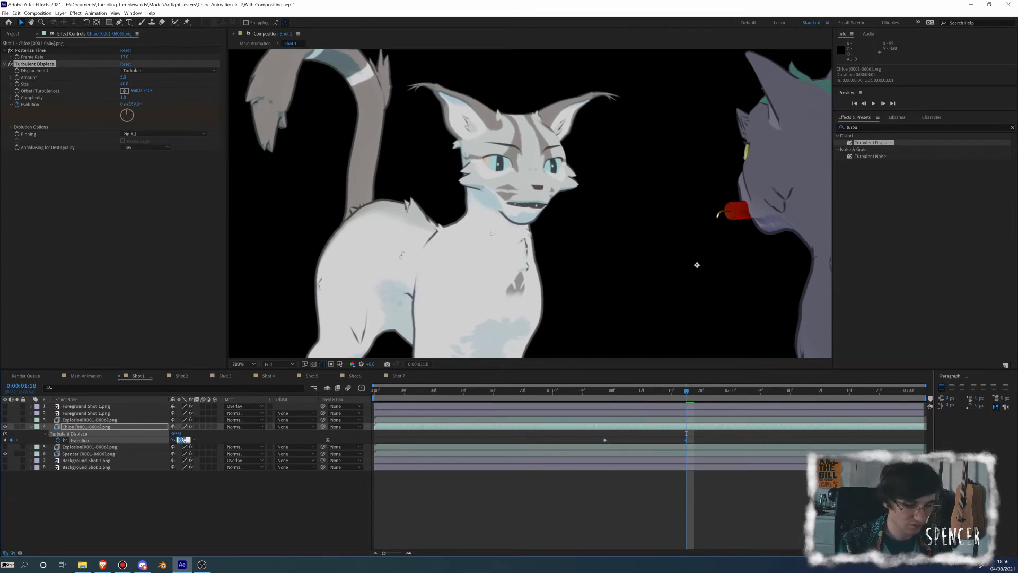
type("180")
key("Return")
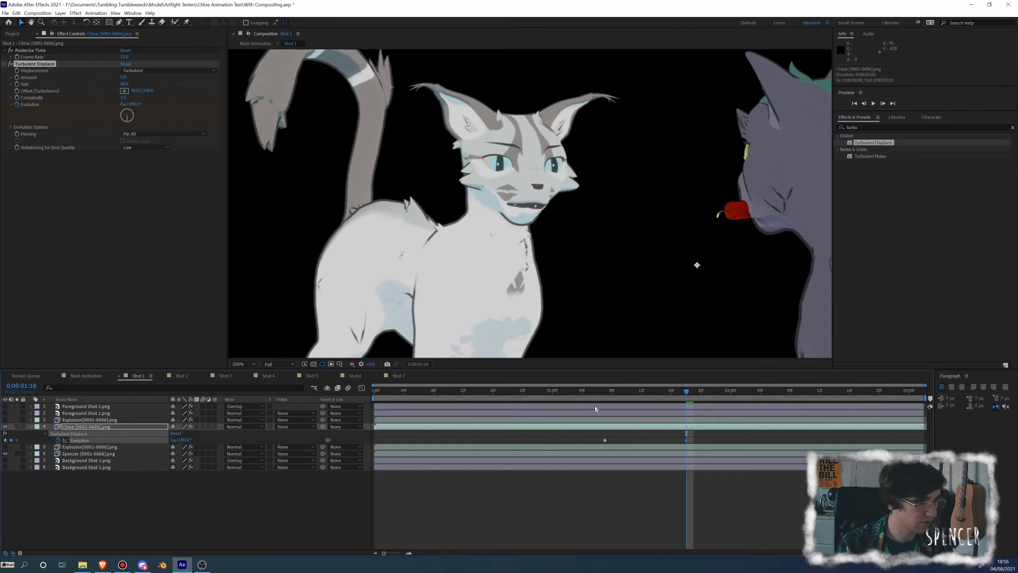
left_click(607, 392)
key("space")
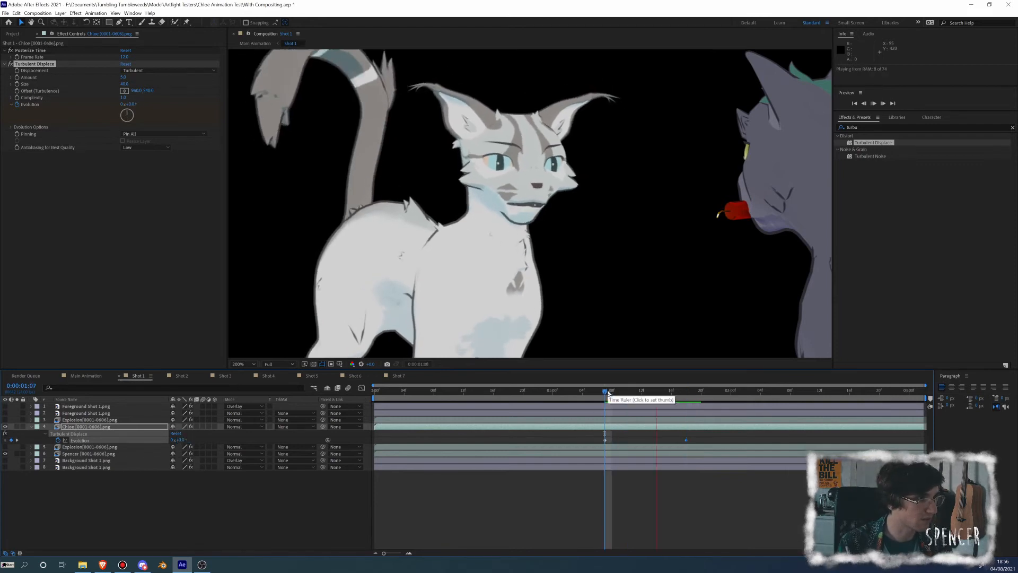
key("space")
Try the Bulge and Cross Displacement types for the white cat's Turbulent Displace, comparing frames, and switch back to Turbulent
left_click_drag(608, 393, 642, 393)
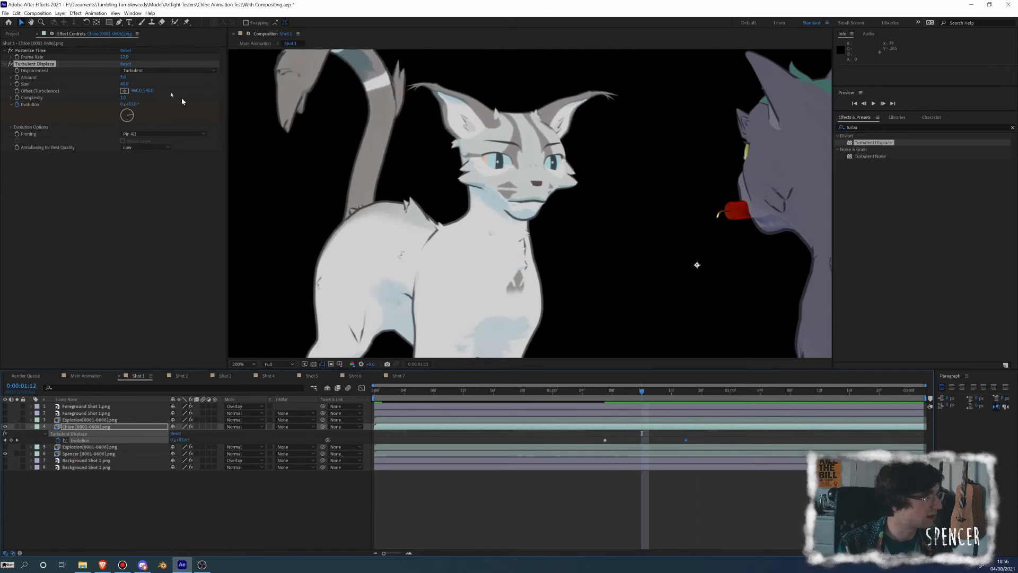
left_click(136, 71)
left_click(150, 83)
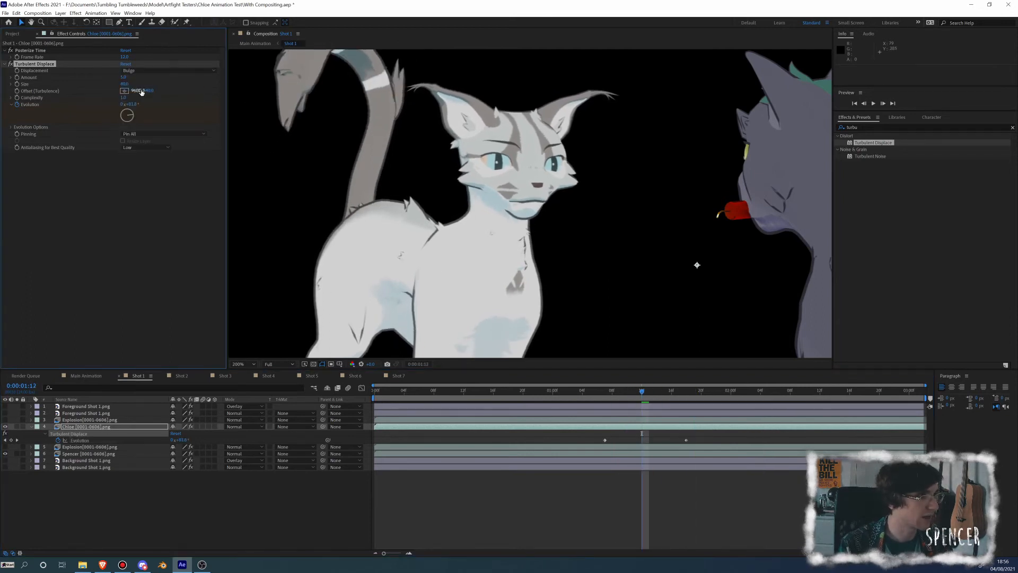
left_click(150, 72)
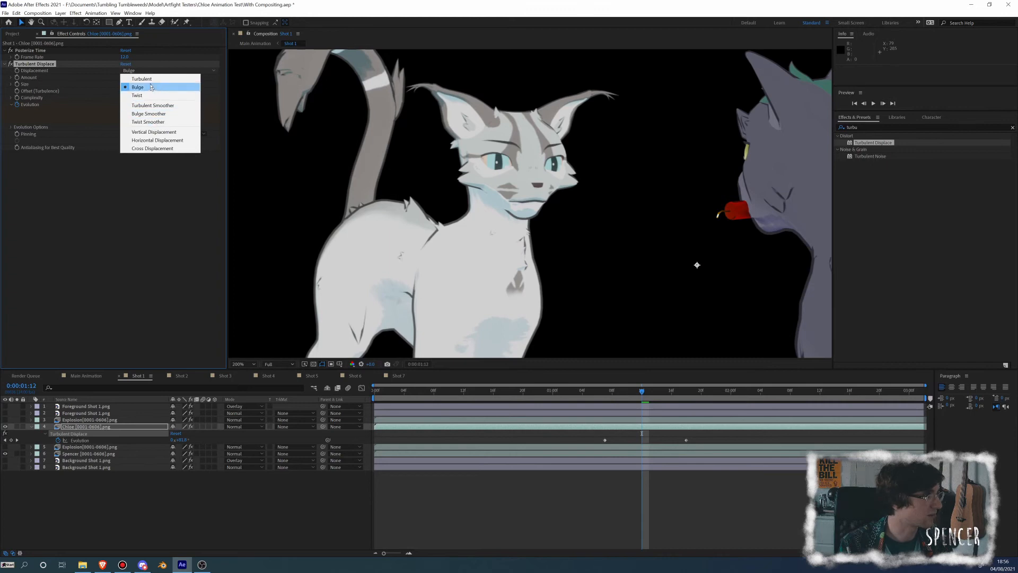
left_click(151, 149)
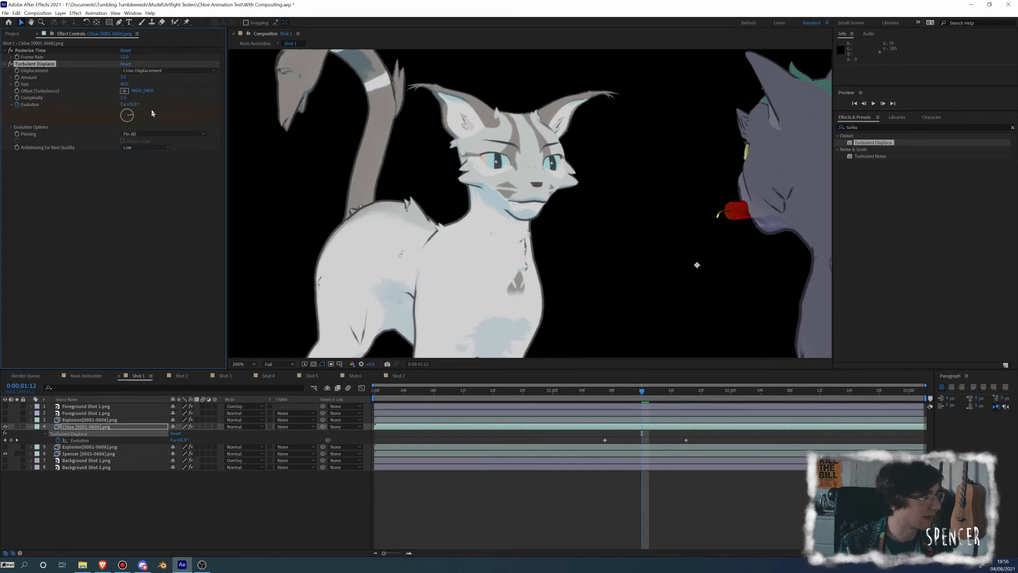
mouse_move(643, 392)
left_mouse_down()
mouse_move(604, 391)
mouse_move(678, 389)
mouse_move(596, 387)
mouse_move(642, 393)
mouse_move(625, 393)
left_mouse_up()
left_click(137, 70)
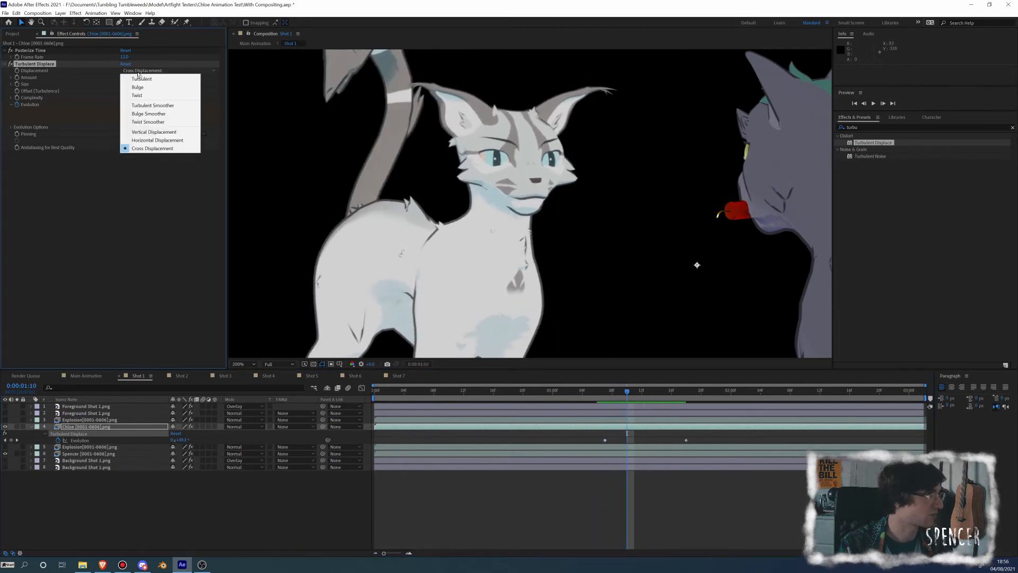
left_click(137, 78)
mouse_move(627, 391)
left_mouse_down()
mouse_move(607, 394)
mouse_move(635, 395)
mouse_move(627, 398)
left_mouse_up()
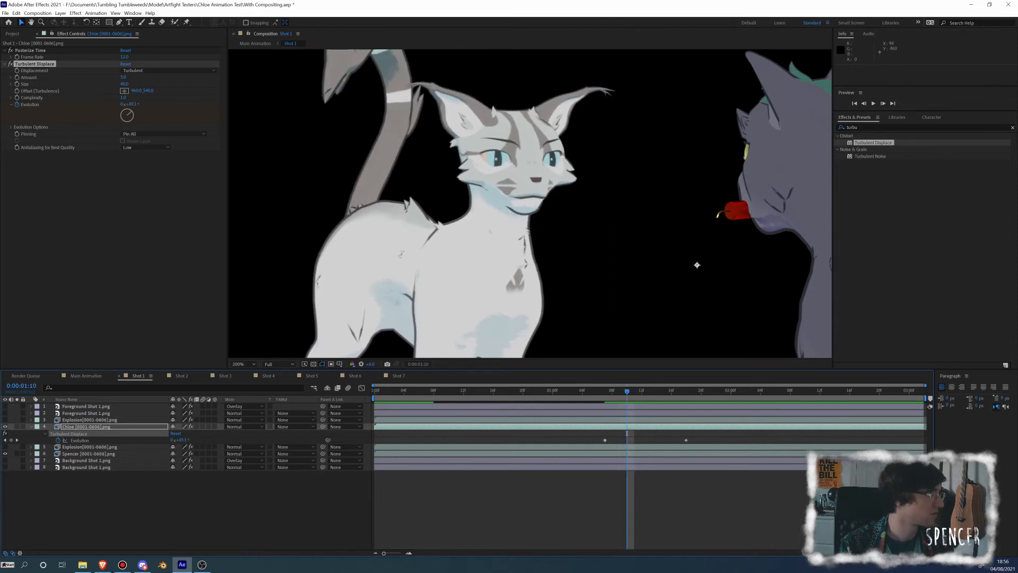
Move Turbulent Displace above Posterize Time in the white cat's effect order and preview the wobble from 0:00:01:07
left_click_drag(30, 64, 31, 49)
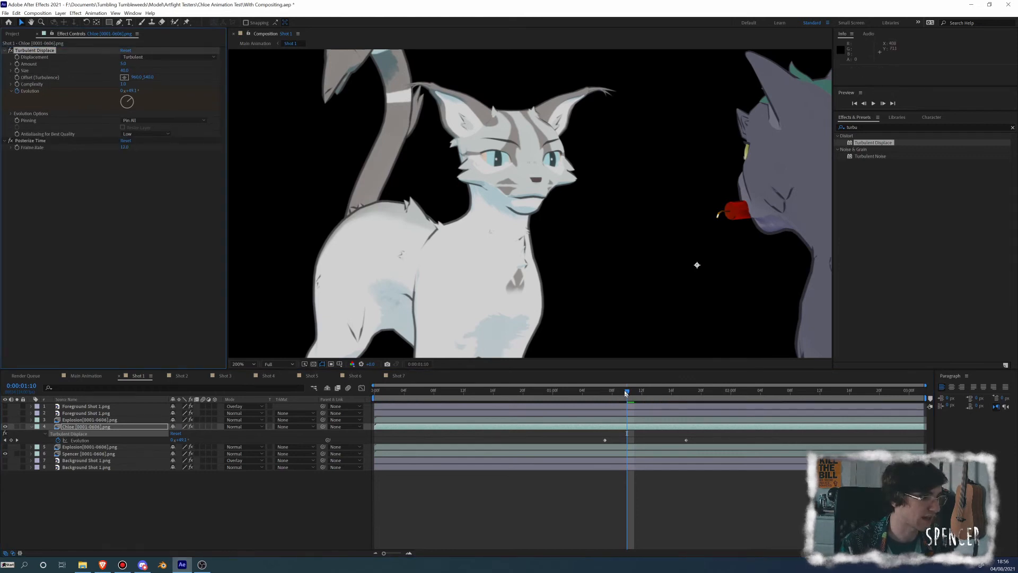
left_click_drag(626, 393, 605, 397)
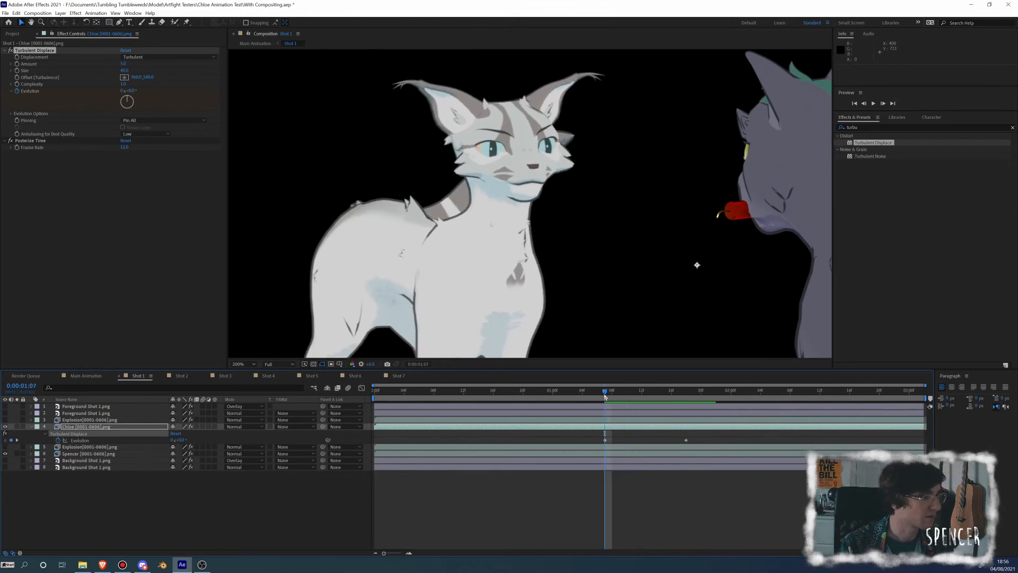
key("space")
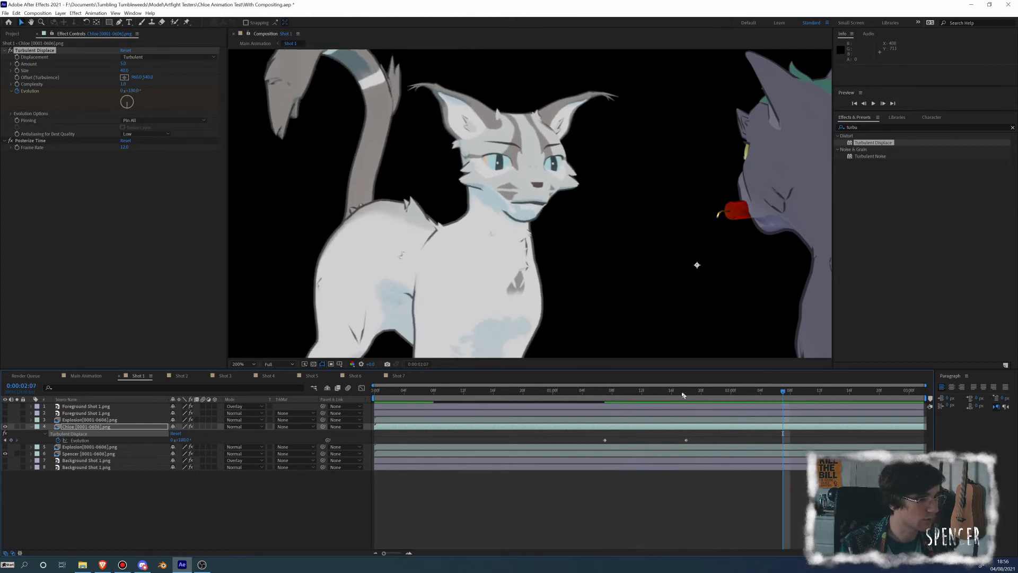
mouse_move(684, 395)
left_mouse_down()
mouse_move(609, 394)
mouse_move(700, 392)
mouse_move(637, 399)
mouse_move(672, 395)
mouse_move(689, 406)
left_mouse_up()
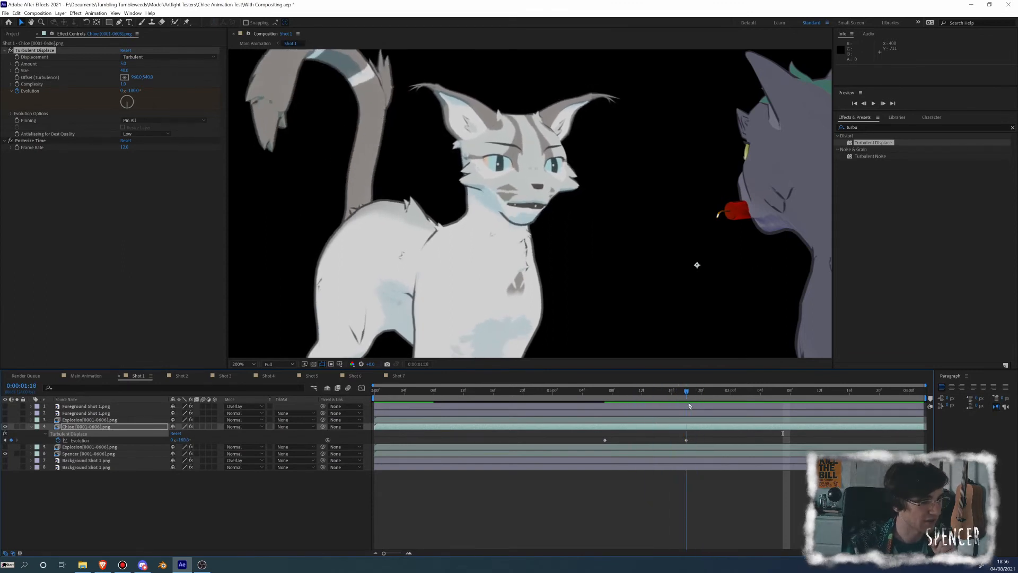
key("space")
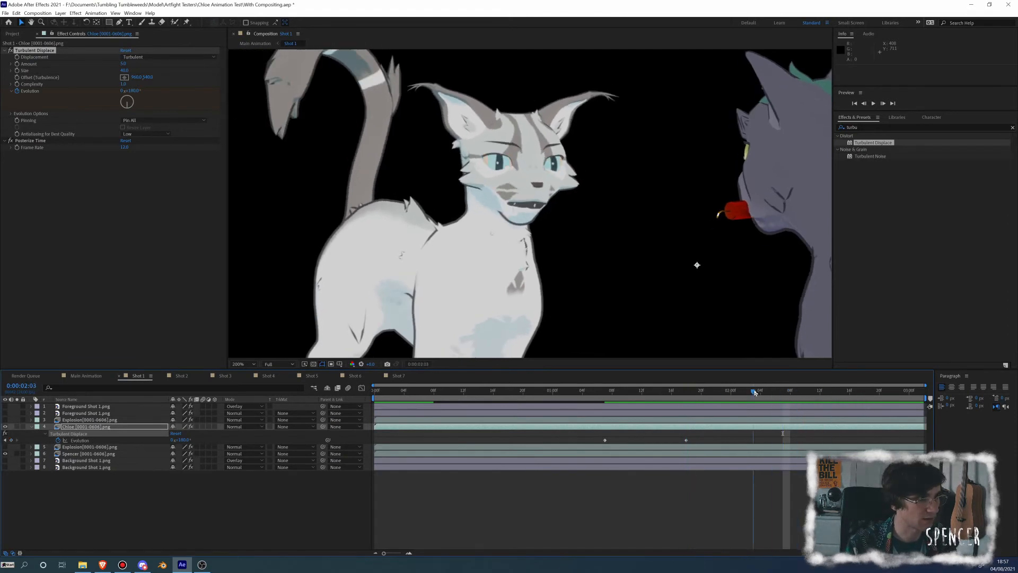
Hold the white cat's Evolution with a keyframe at 0:00:02:09 and add a 360° keyframe at 0:00:02:19
left_click(813, 387)
left_click_drag(813, 385, 800, 382)
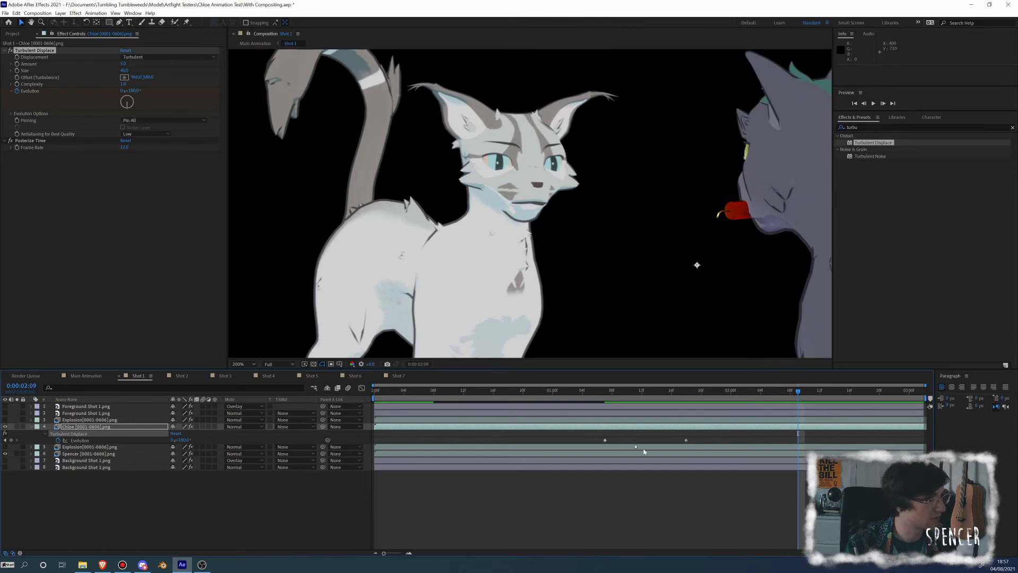
left_click(10, 440)
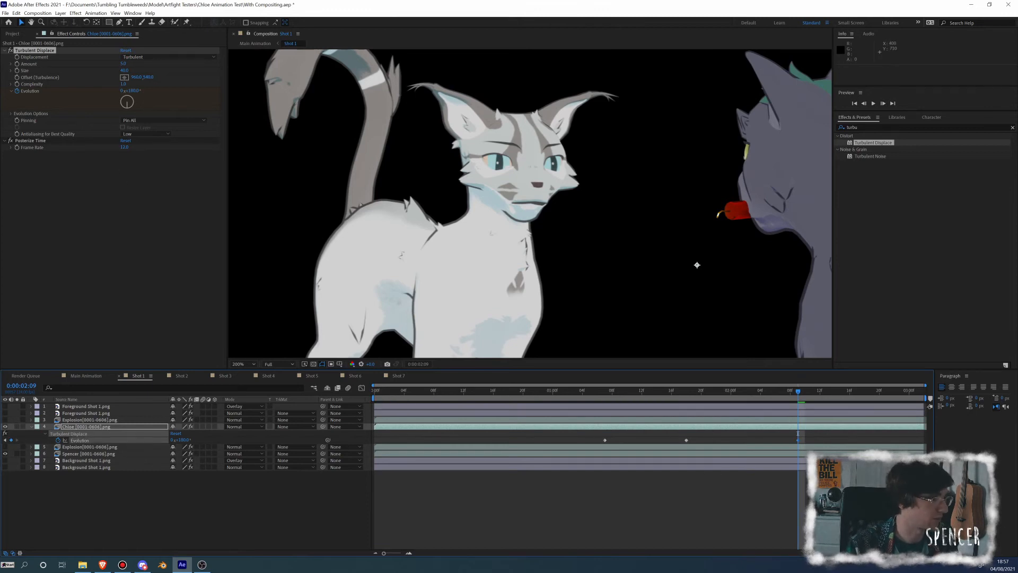
left_click_drag(796, 398, 872, 393)
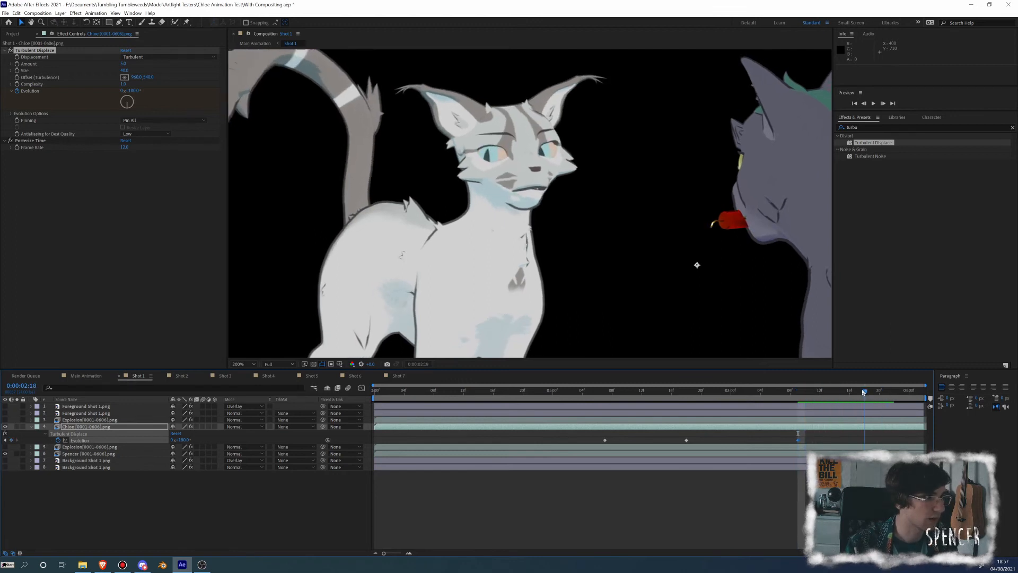
left_click(134, 91)
type("360")
key("Return")
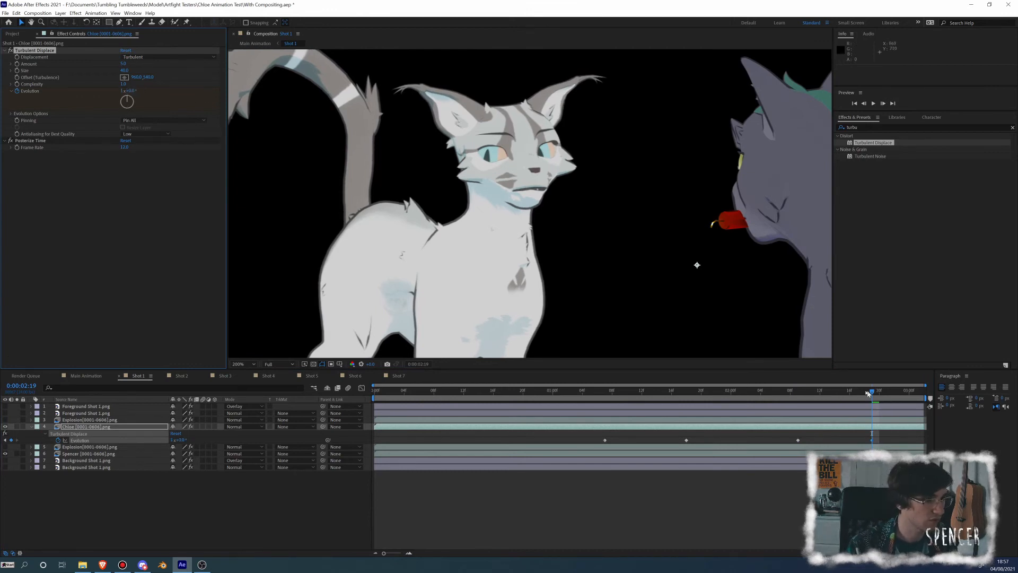
Preview the white cat's animated distortion close up and with both cats in the full frame
left_click_drag(868, 393, 784, 391)
key("space")
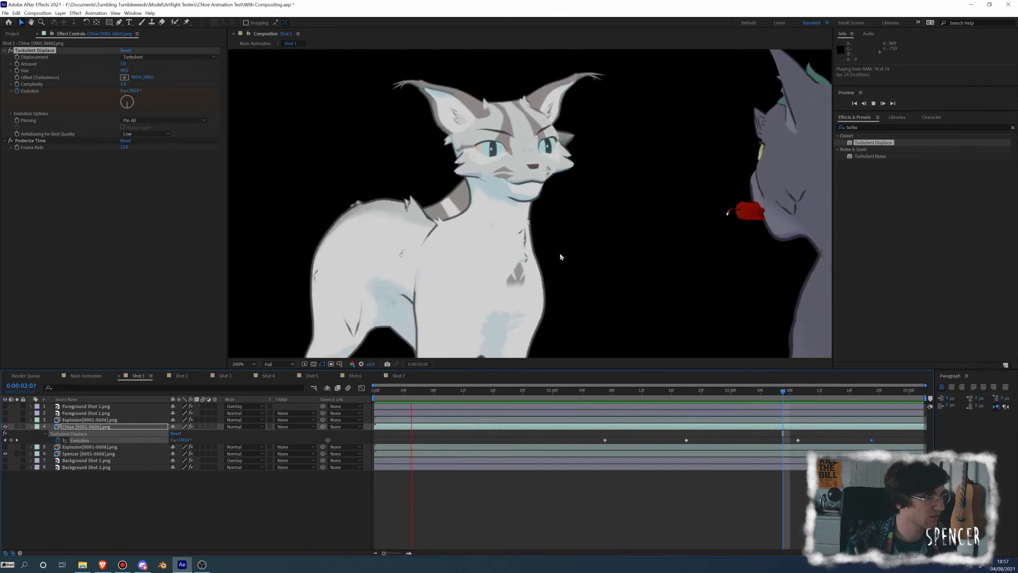
key("space")
scroll(560, 254, "down", 1)
left_click_drag(556, 248, 473, 215)
key("space")
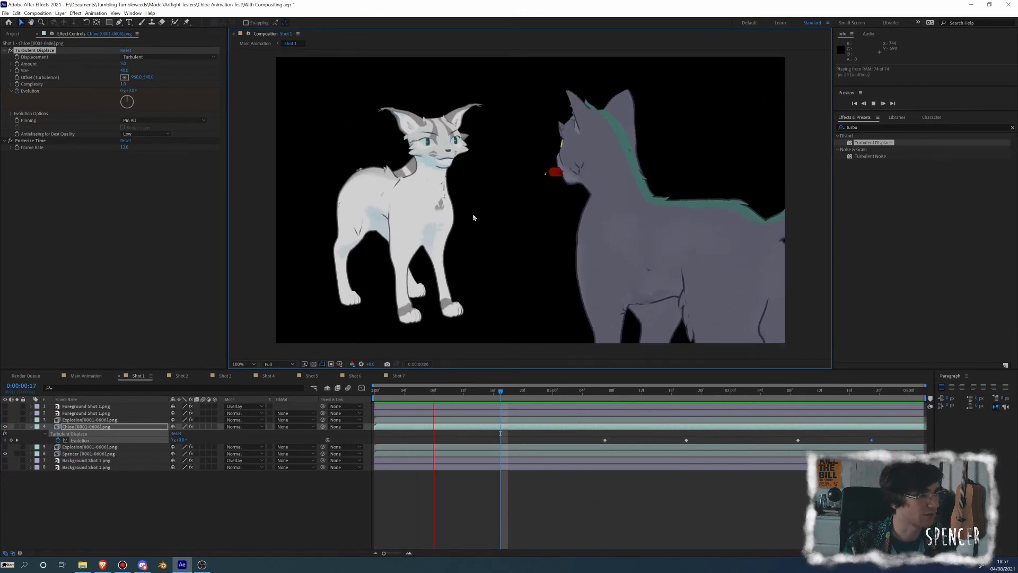
key("space")
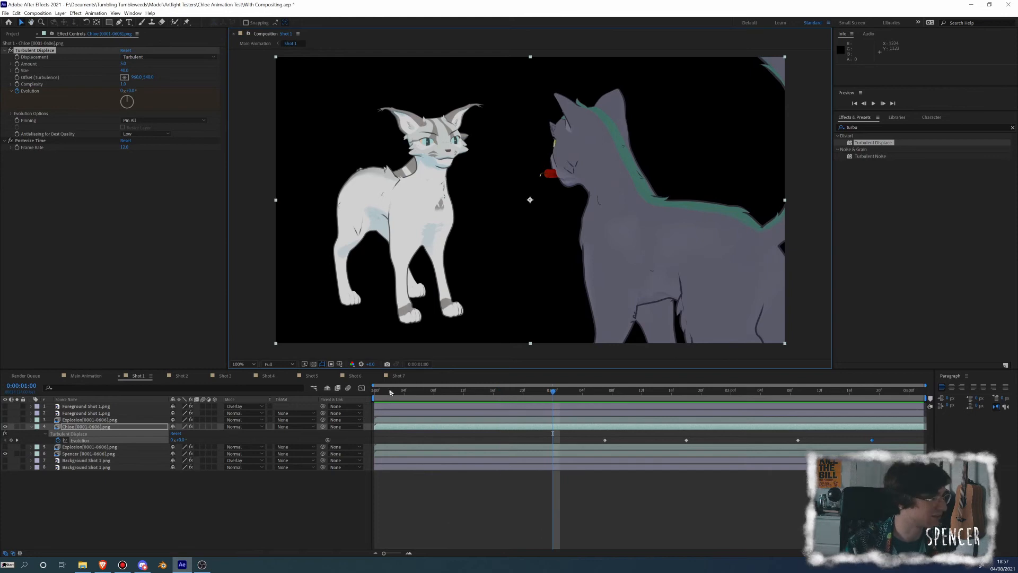
Set the grey cat's Turbulent Displace amount to 5 and size to 40, and add an Evolution keyframe at 0:00:00:13
left_click_drag(554, 395, 471, 393)
left_click(87, 454)
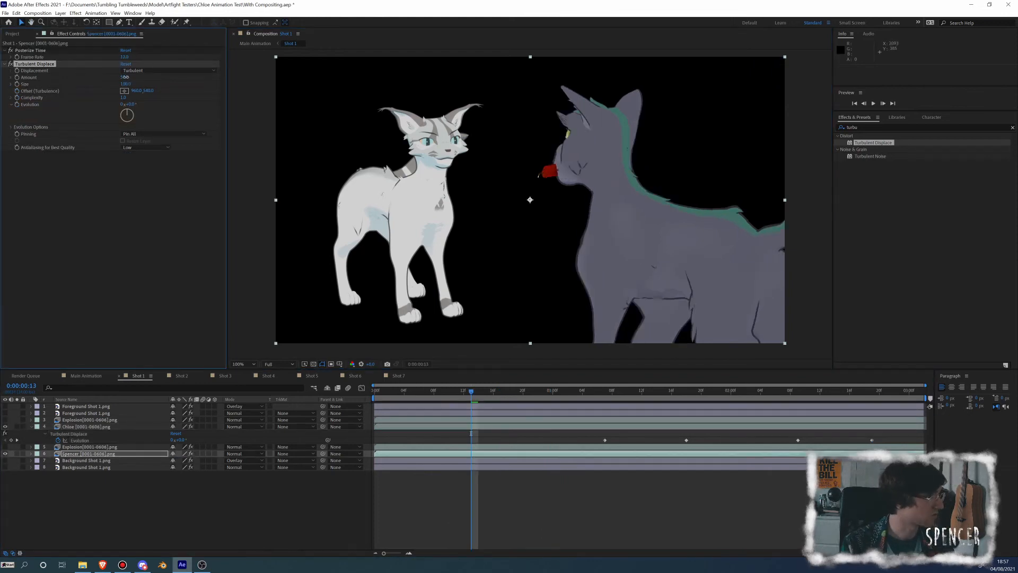
left_click(125, 77)
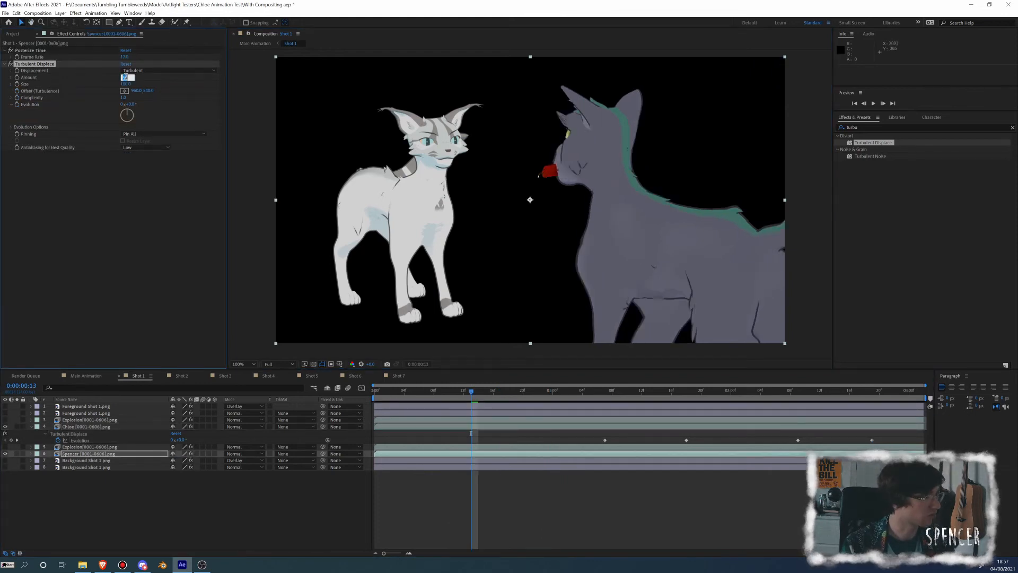
type("5")
key("Return")
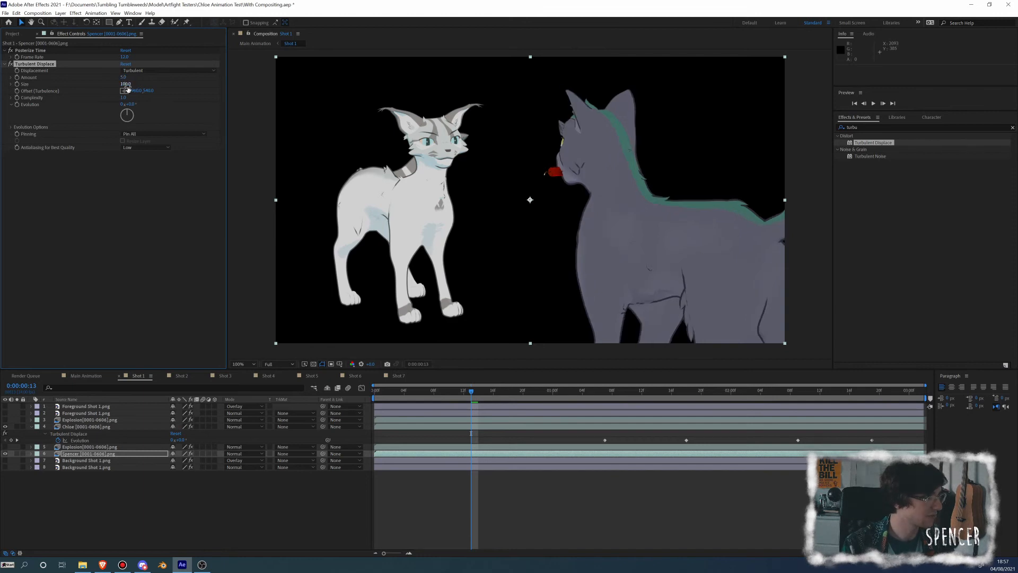
left_click(126, 85)
type("40")
key("Return")
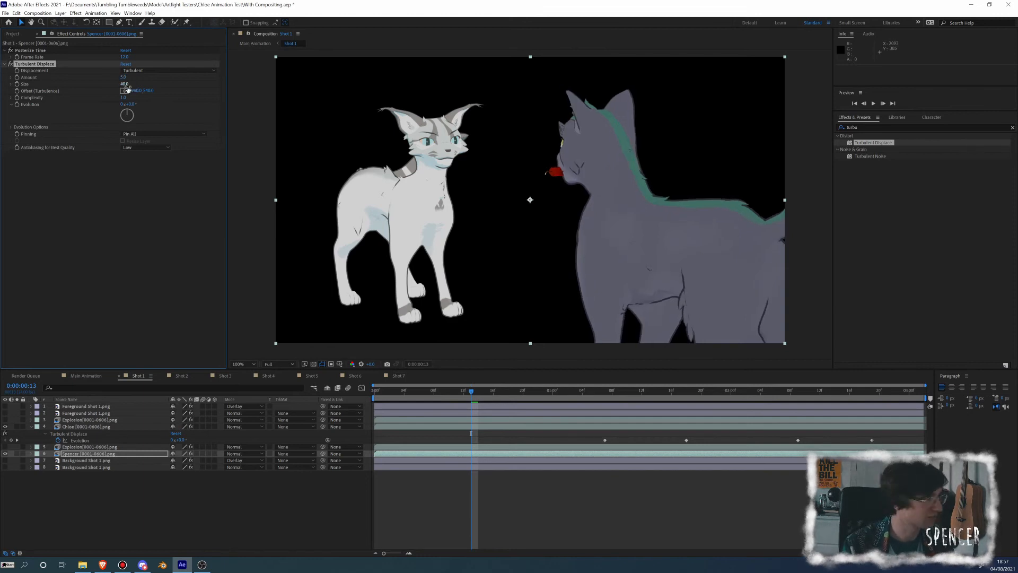
Reveal the grey cat's keyframes, add a 180° Evolution keyframe at 0:00:00:20, and preview the motion from 0:00:00:13
left_click(105, 454)
key("u")
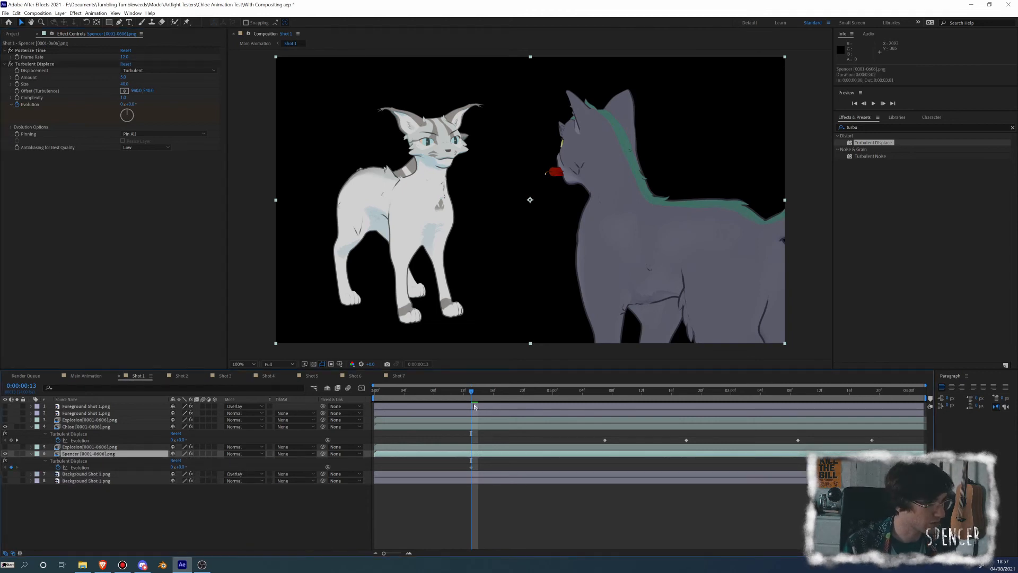
left_click_drag(475, 393, 525, 395)
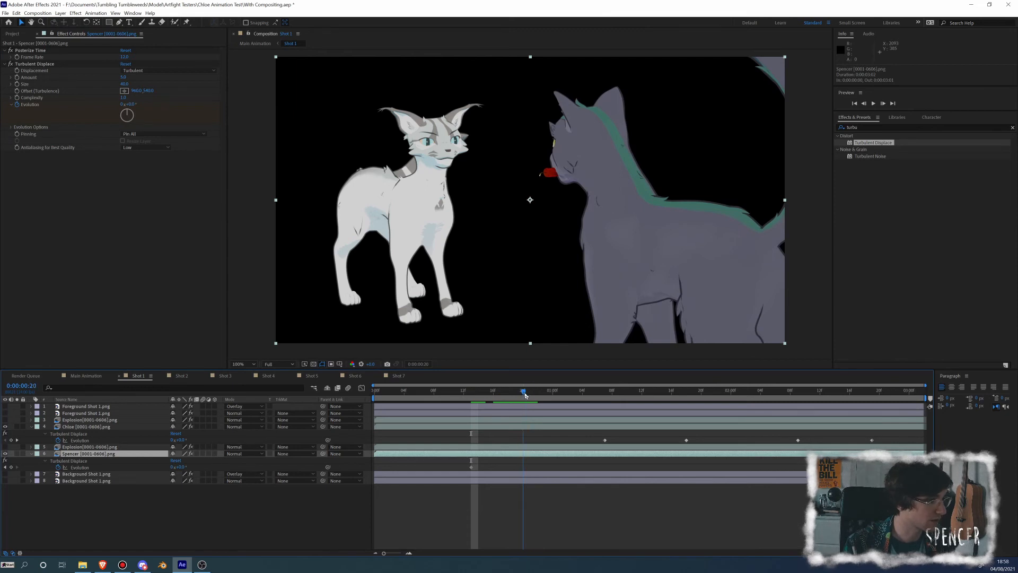
left_click(11, 467)
left_click(180, 467)
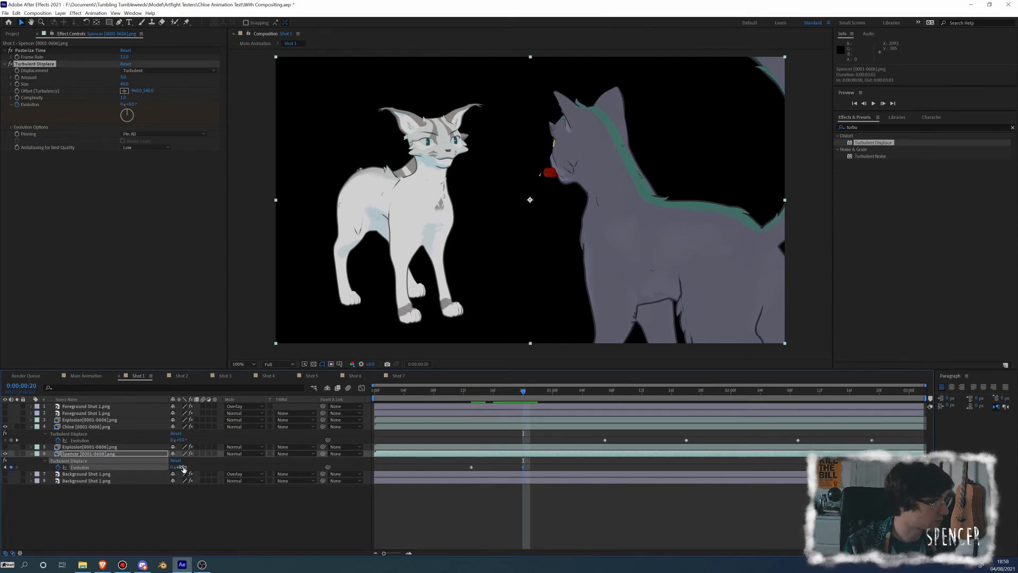
type("180")
key("Return")
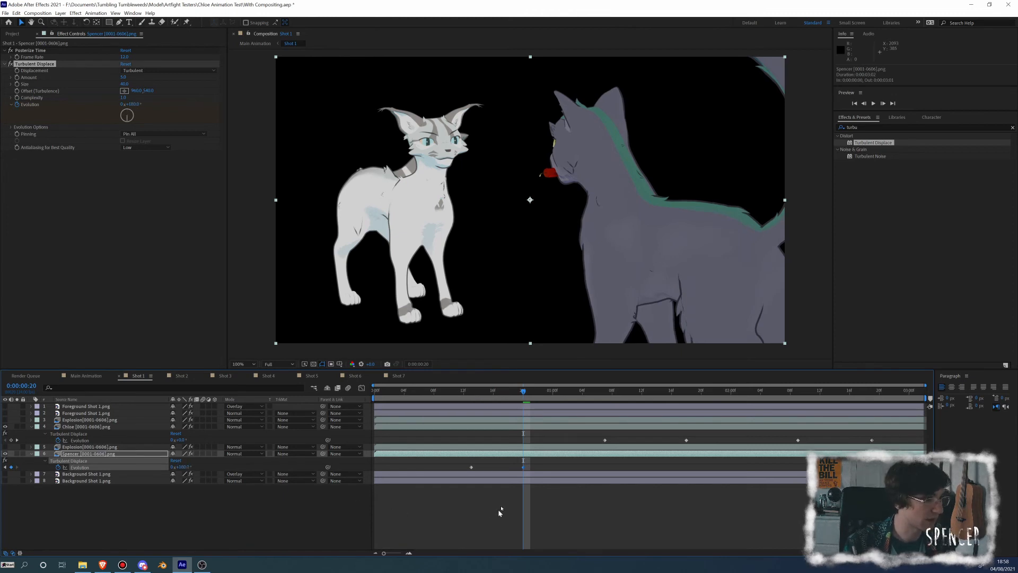
left_click_drag(514, 395, 469, 393)
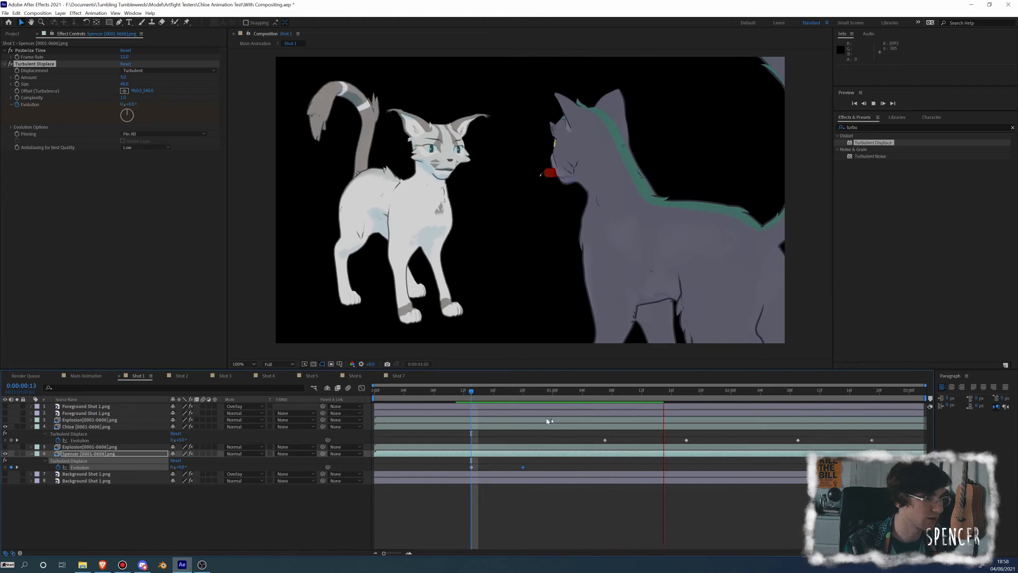
key("space")
Hold the grey cat's Evolution with a keyframe at 0:00:02:10 and add a 360° keyframe at 0:00:03:00
left_click_drag(693, 393, 810, 397)
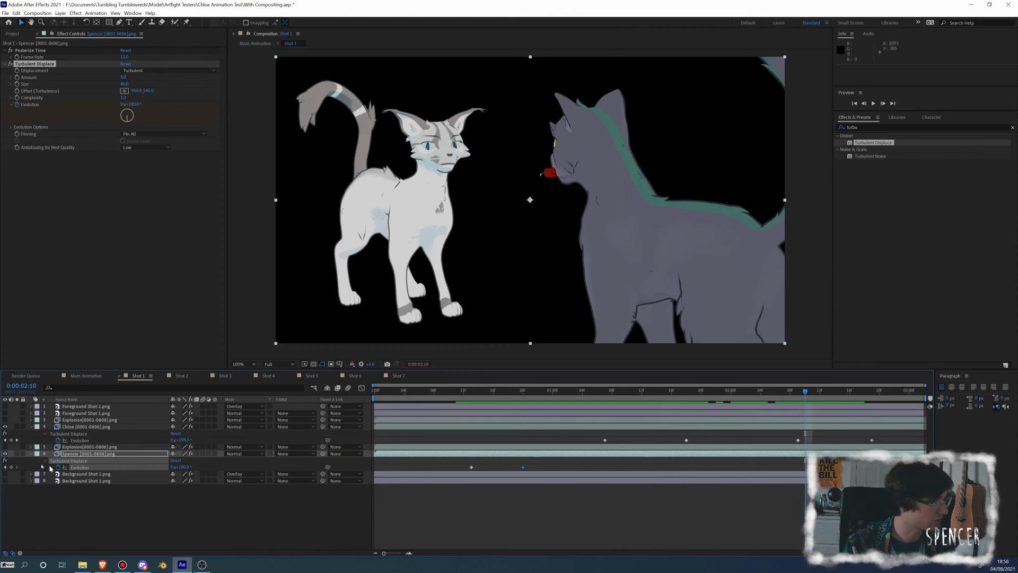
left_click(11, 467)
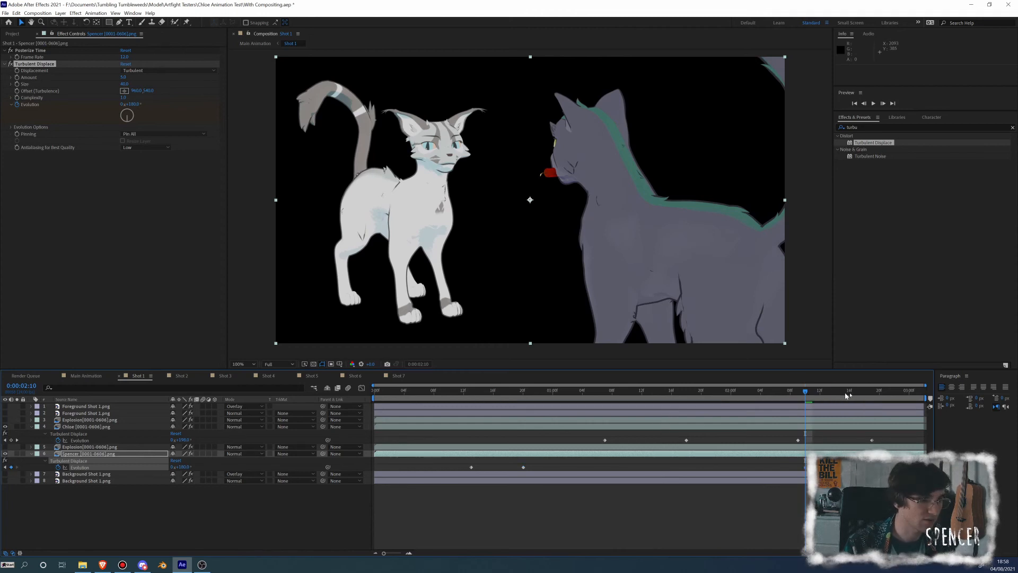
left_click_drag(847, 395, 909, 394)
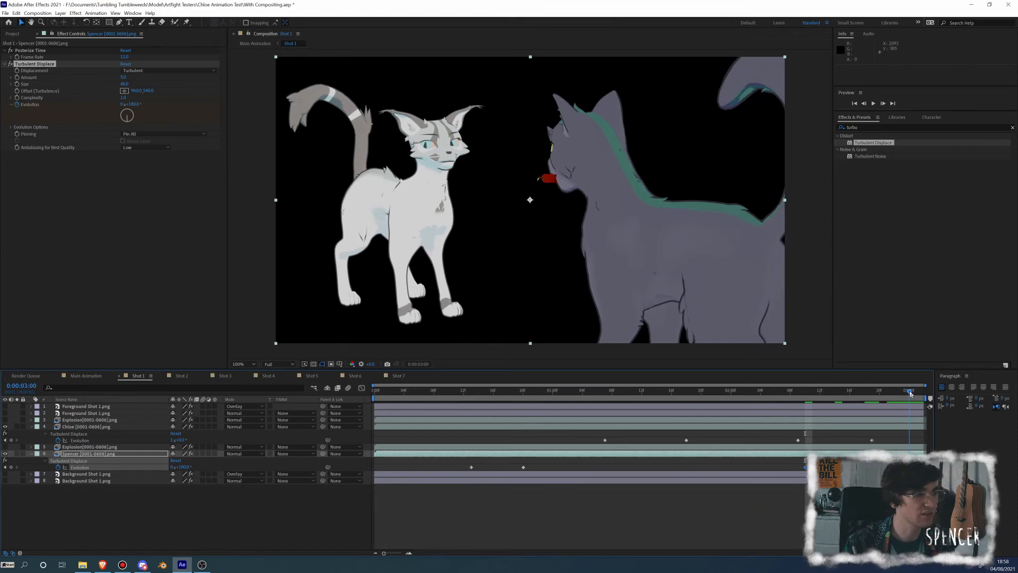
left_click(184, 468)
type("360")
key("Return")
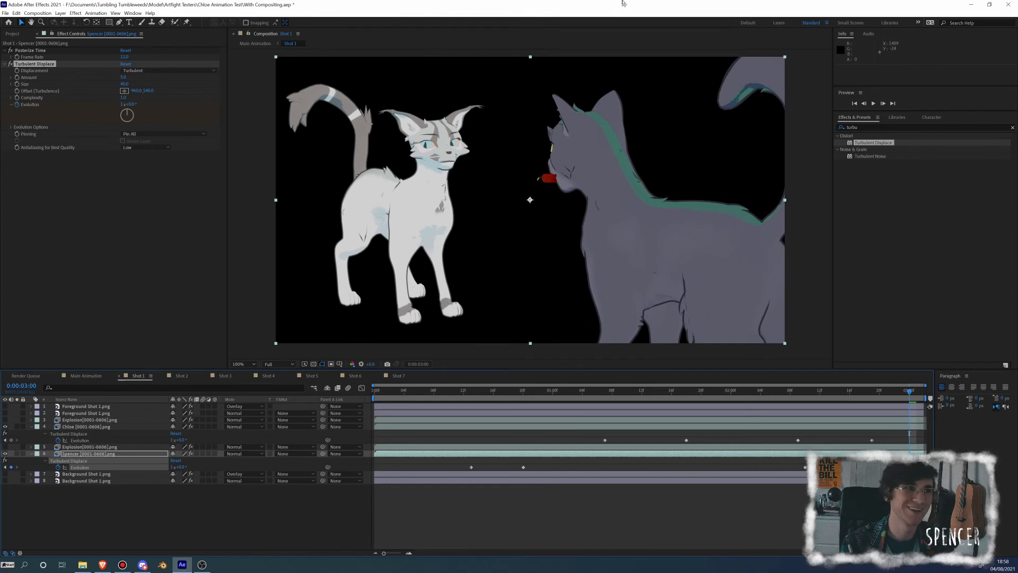
Save the project and preview the animated distortion on both cats
left_click(799, 392)
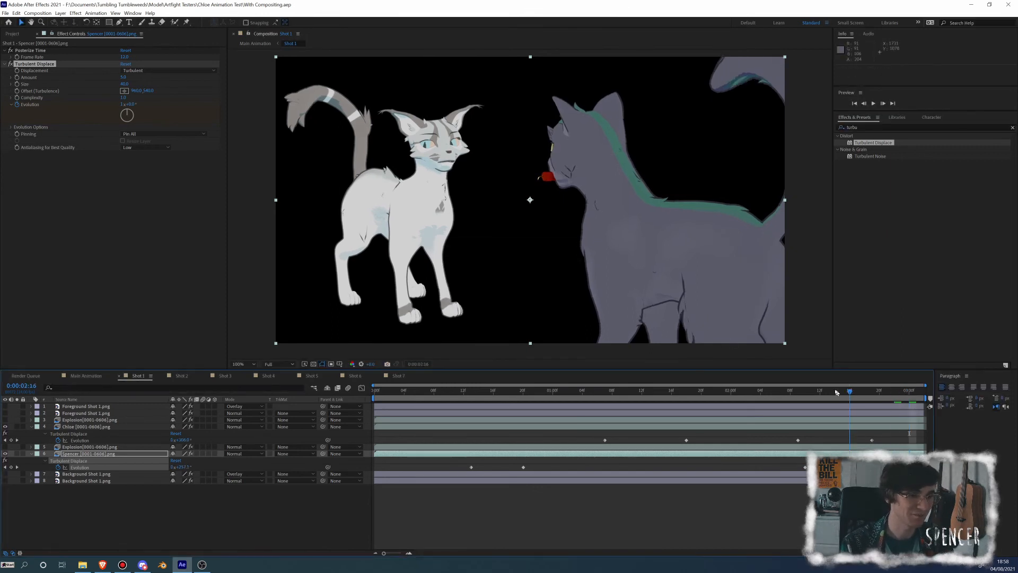
left_click_drag(811, 393, 613, 415)
key("space")
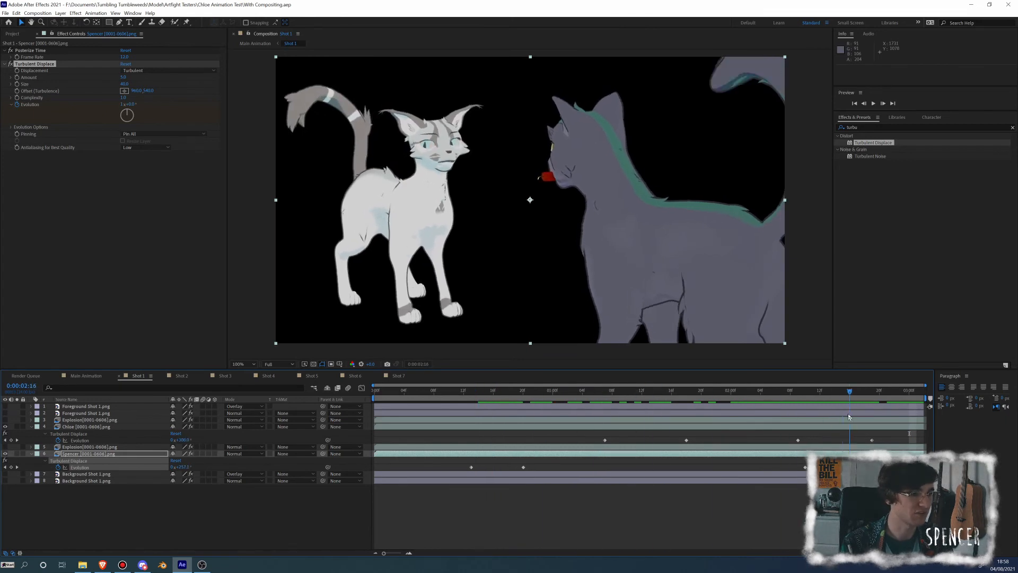
key("space")
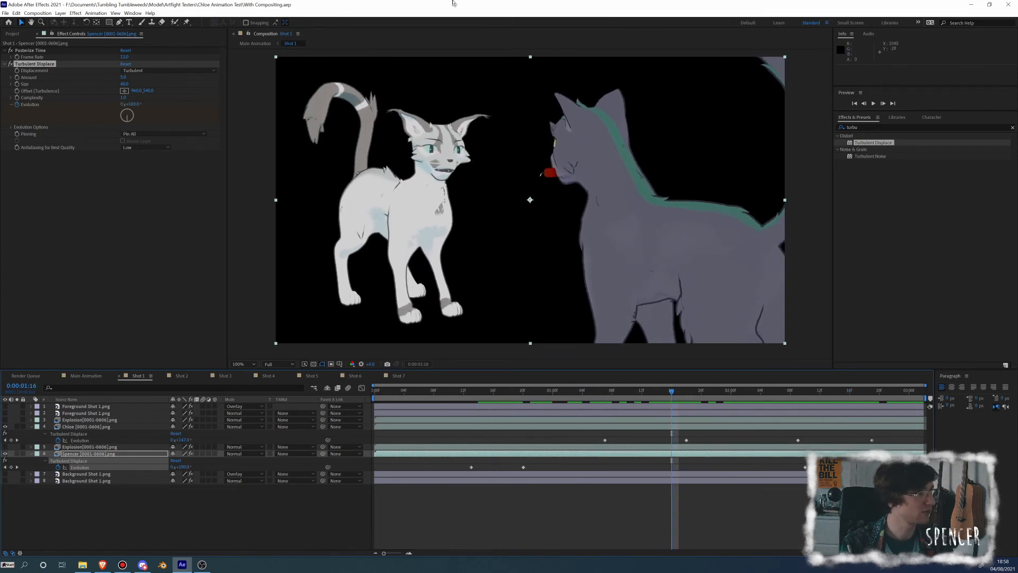
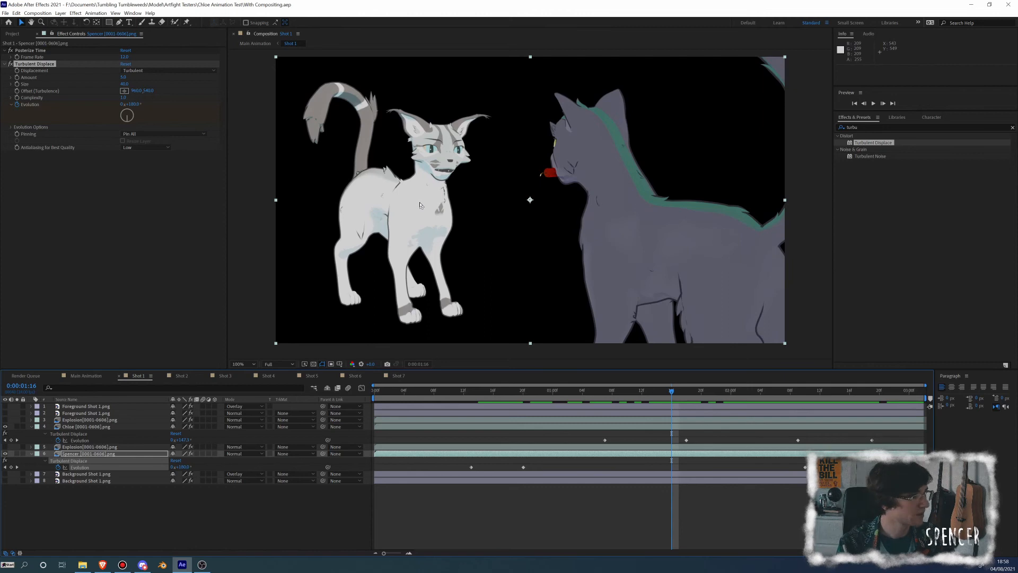
In Shot 3, collapse the layer properties, hide the background and foreground layers, and show both cats with the explosion between them
left_click(224, 376)
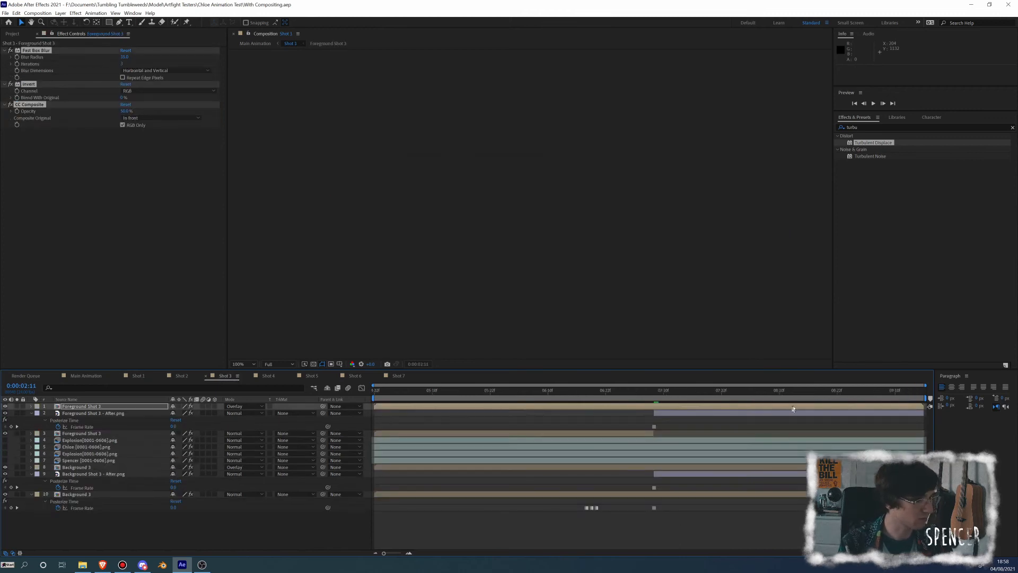
left_click_drag(736, 399, 688, 399)
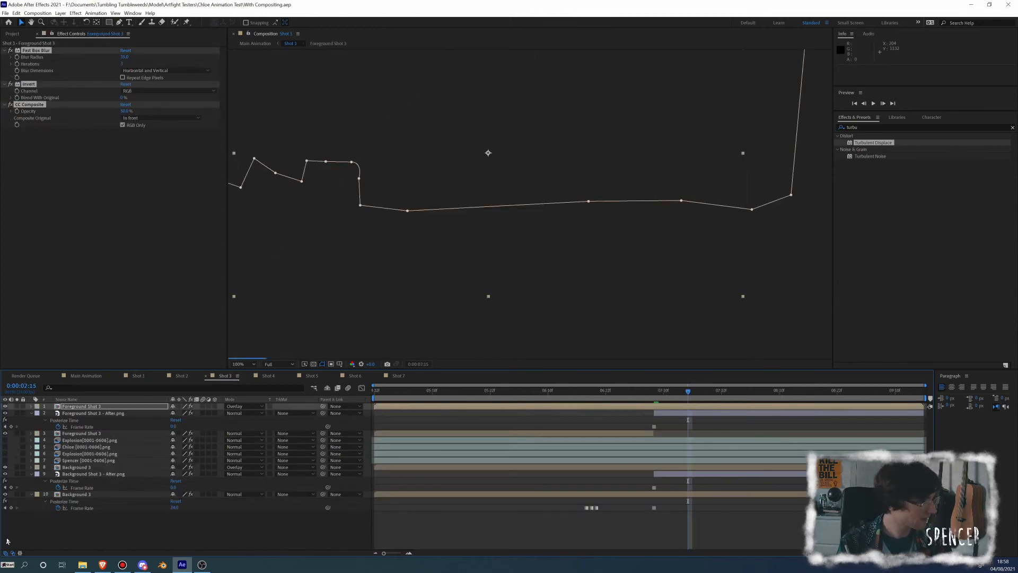
left_click(31, 474)
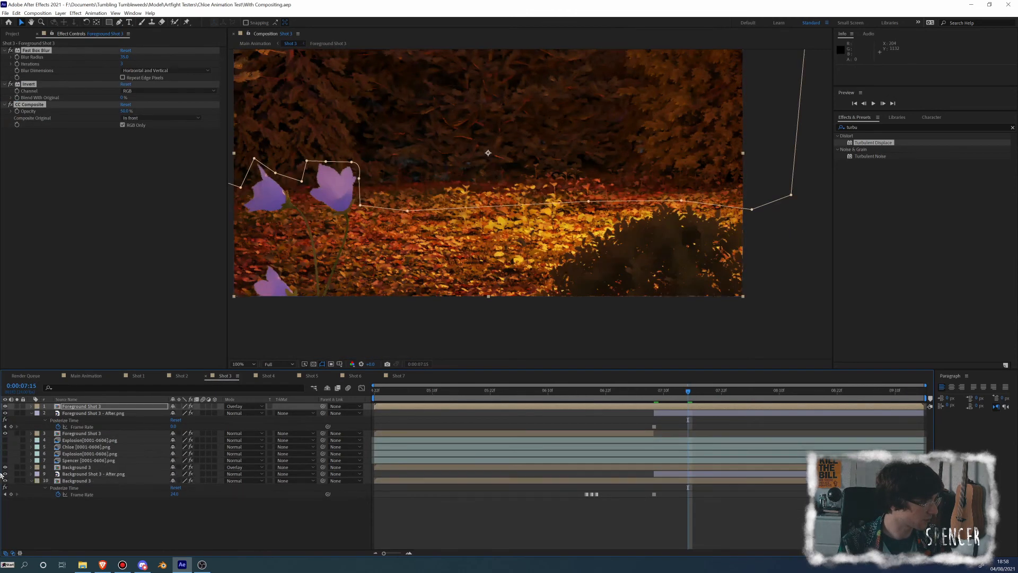
left_click_drag(5, 467, 6, 481)
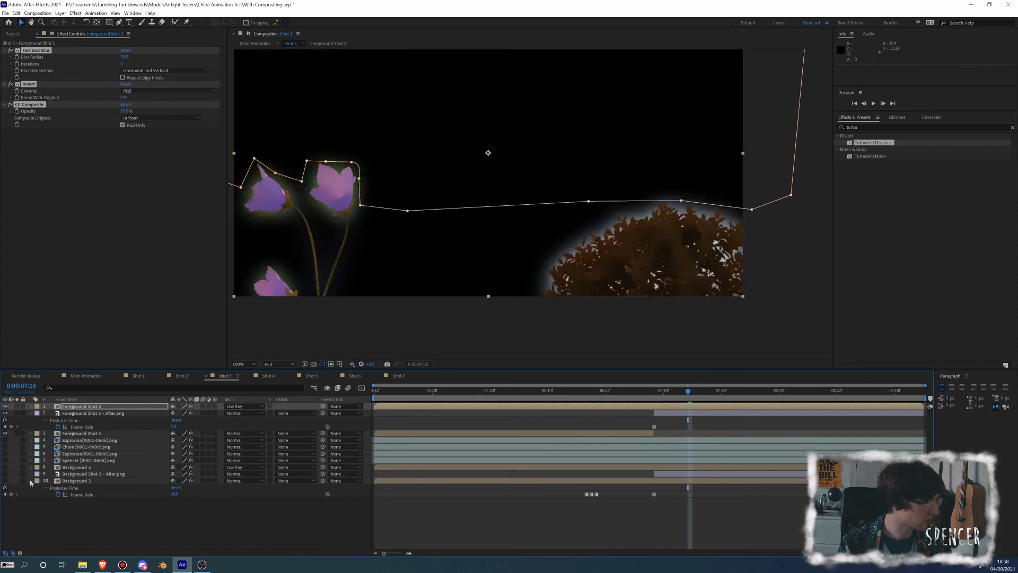
left_click(31, 481)
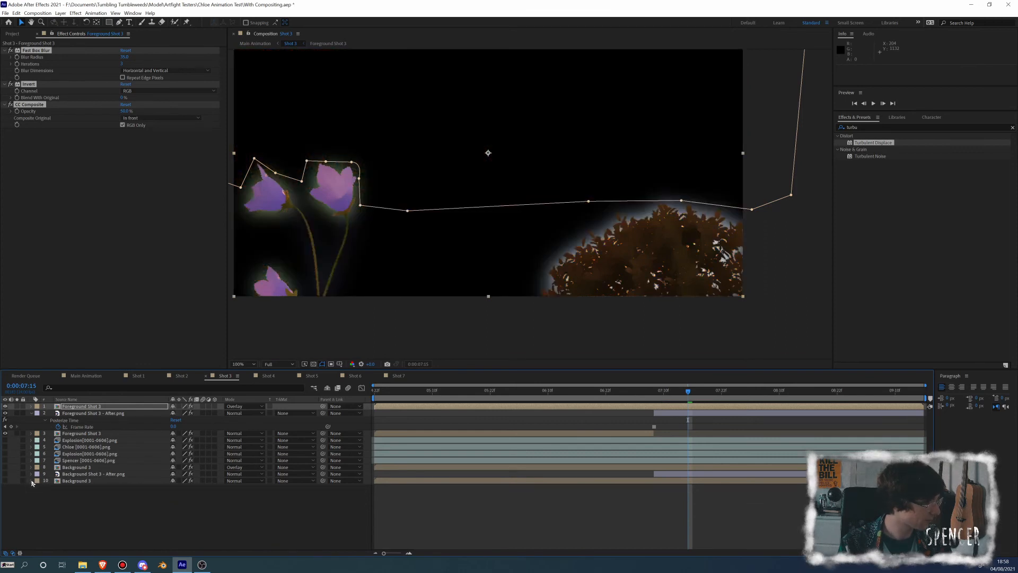
left_click(31, 413)
left_click_drag(6, 421, 5, 406)
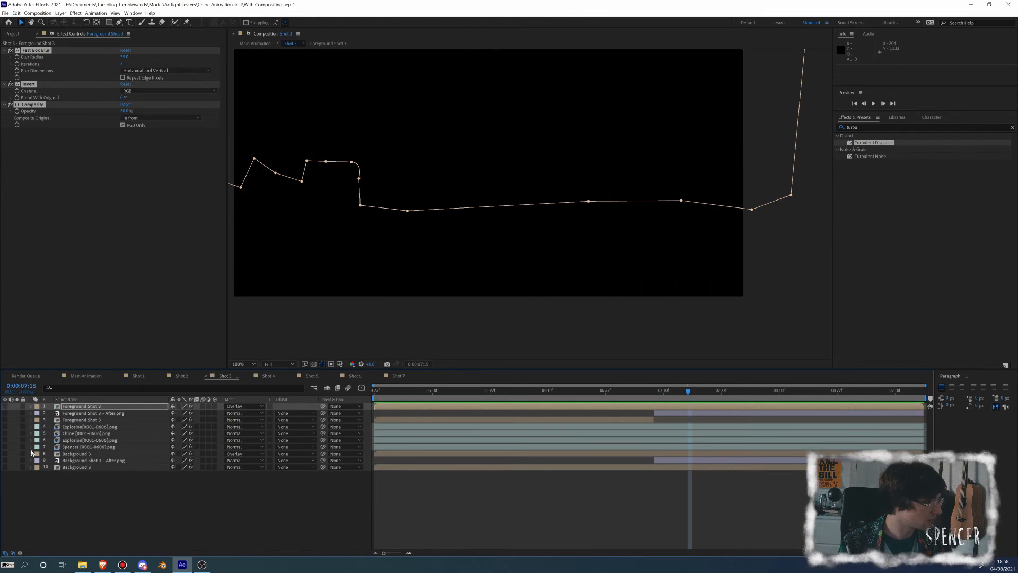
left_click_drag(5, 446, 5, 433)
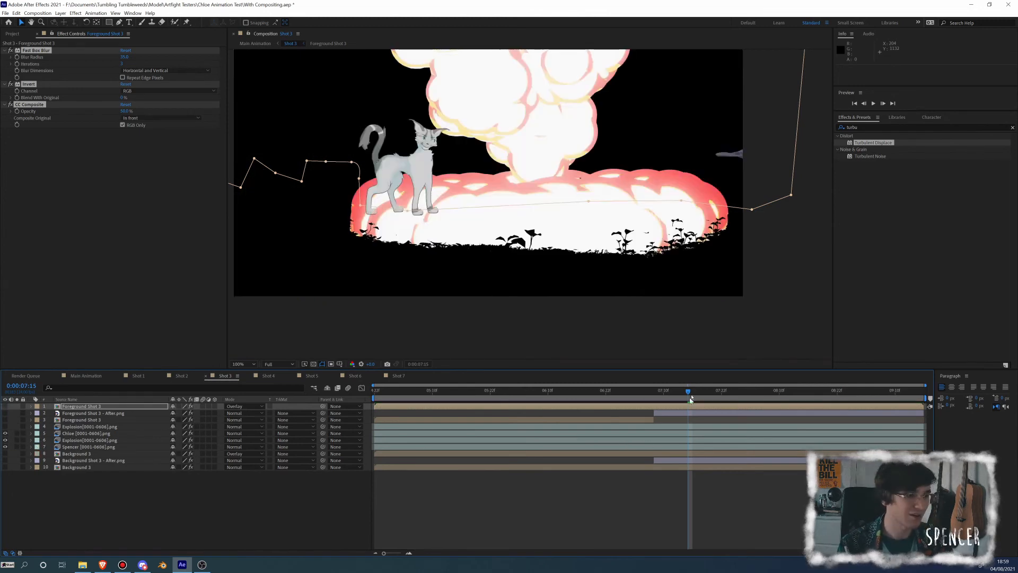
Enable frame-rate keyframing on the grey cat's Posterize Time at 0:00:05:17 and set the rate to 180
left_click_drag(688, 395, 601, 392)
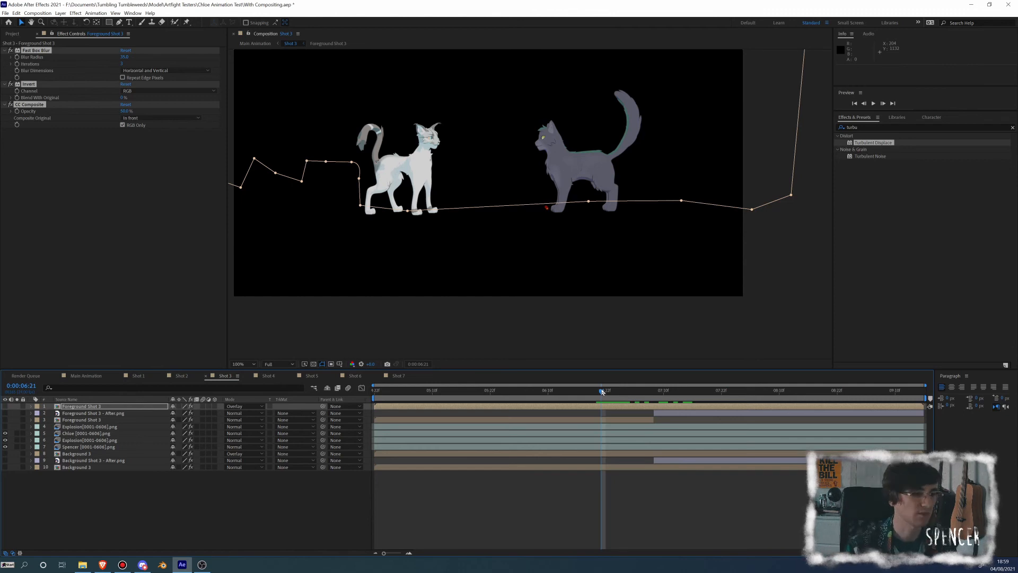
left_click_drag(604, 394, 604, 396)
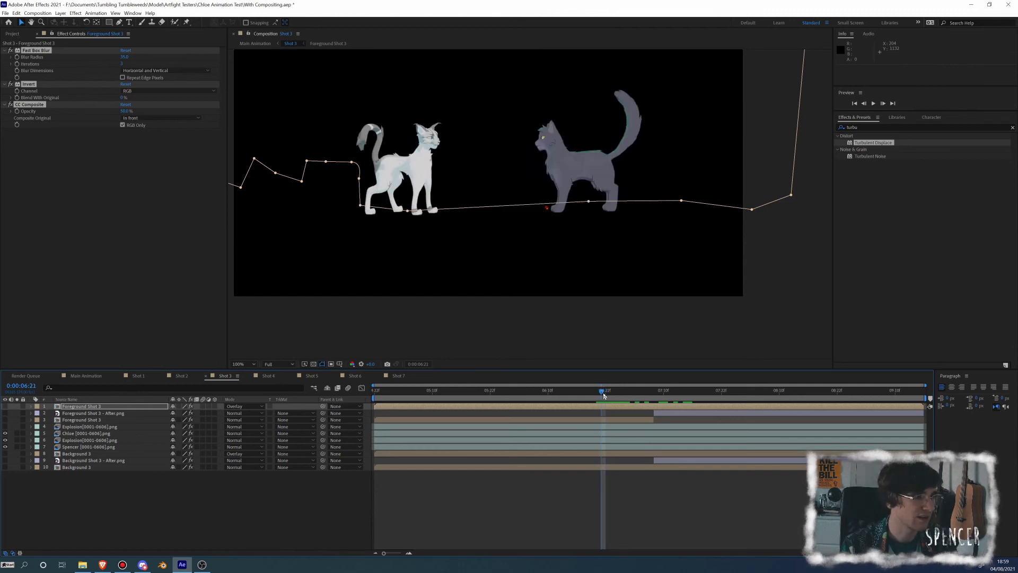
left_click(608, 442)
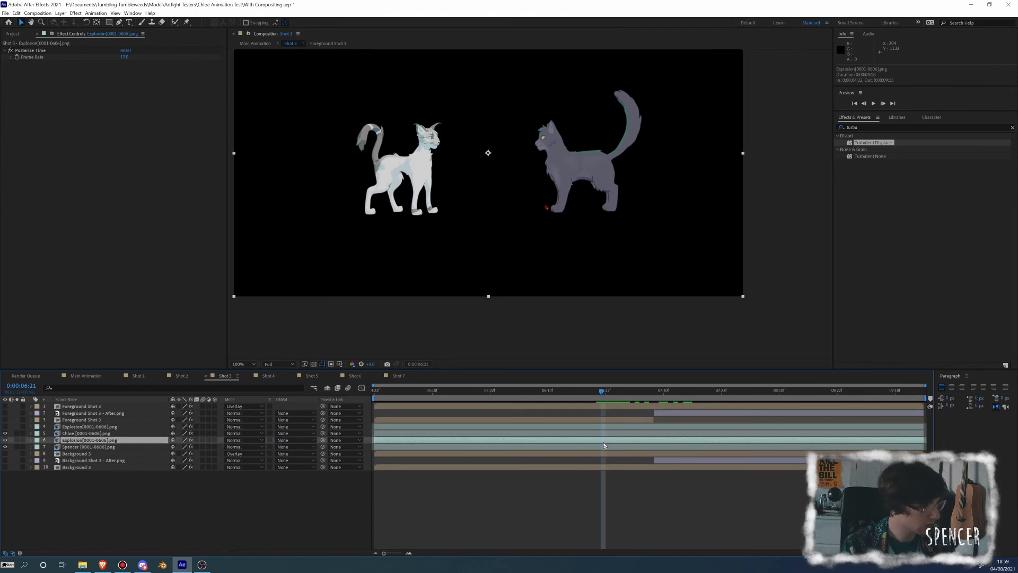
left_click(604, 446)
left_click_drag(603, 397, 469, 421)
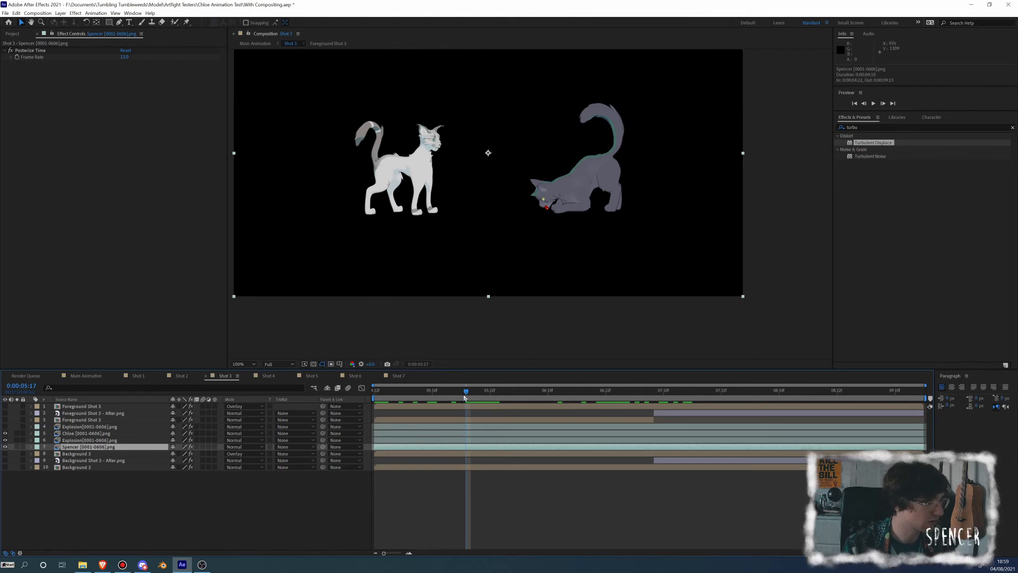
left_click_drag(465, 398, 467, 391)
left_click(17, 57)
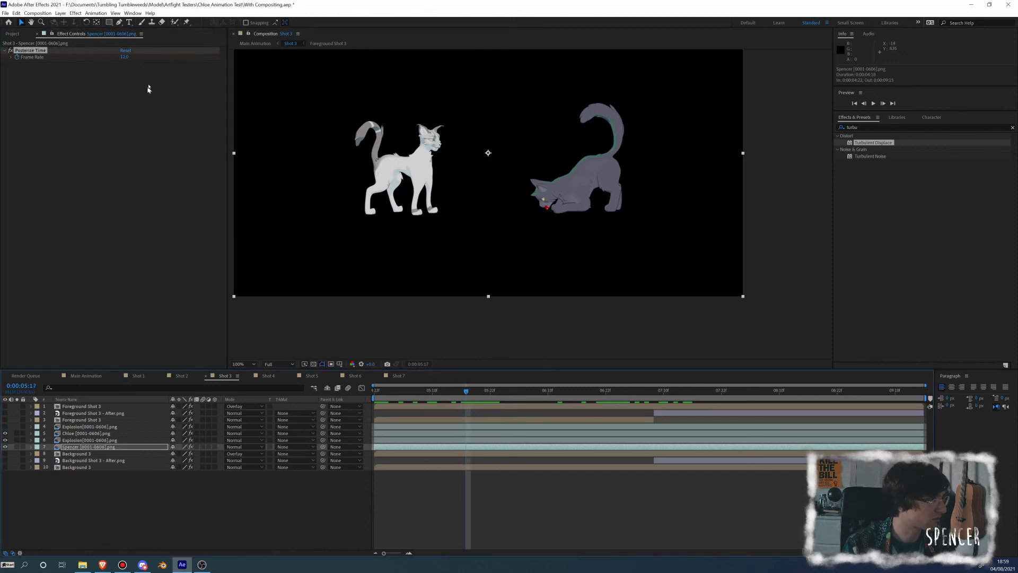
left_click(127, 57)
type("180")
key("Return")
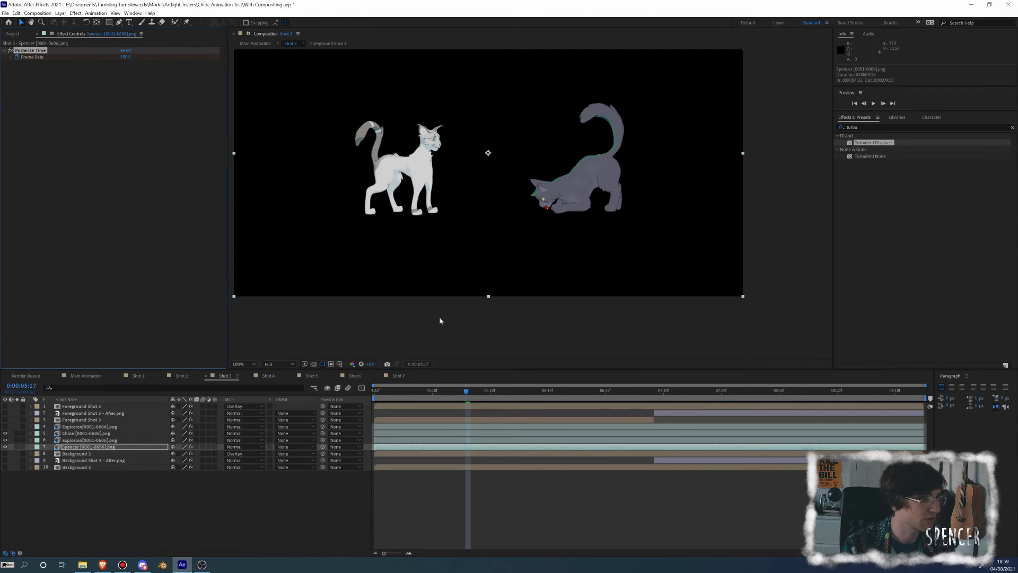
Preview the grey cat's motion with its new Posterize Time frame rate
key("space")
key("space")
left_click_drag(480, 394, 444, 394)
key("space")
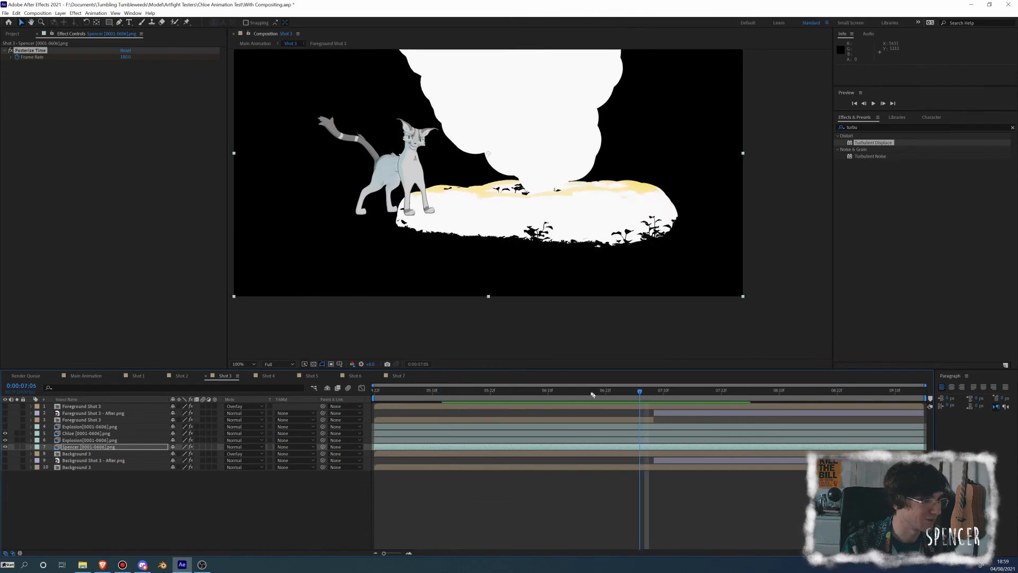
Enable frame-rate keyframing on the white cat's Posterize Time at 0:00:06:19, change the rate at 0:00:06:20, and preview it
mouse_move(588, 391)
left_mouse_down()
mouse_move(474, 381)
mouse_move(680, 382)
mouse_move(596, 382)
left_mouse_up()
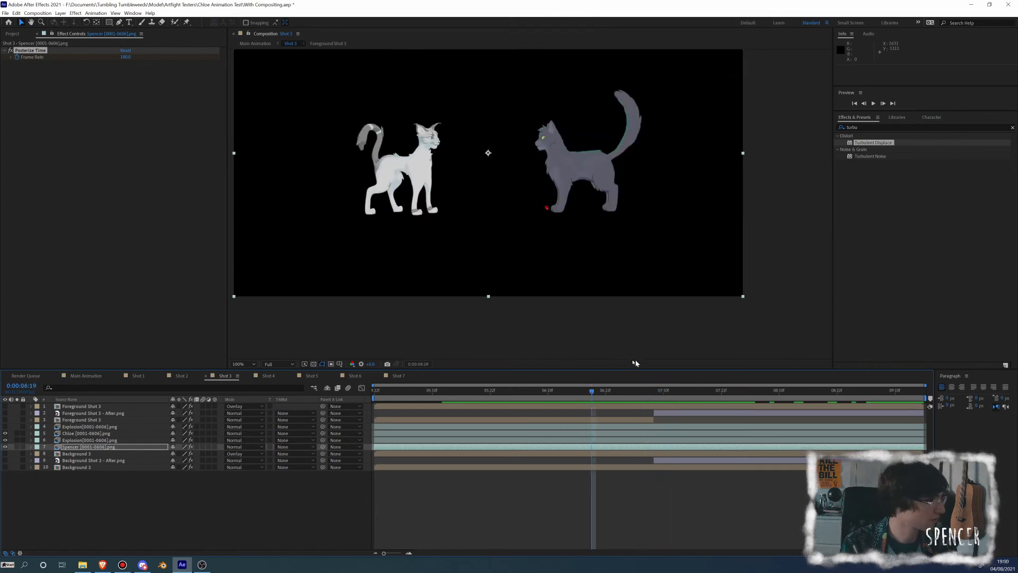
left_click(74, 434)
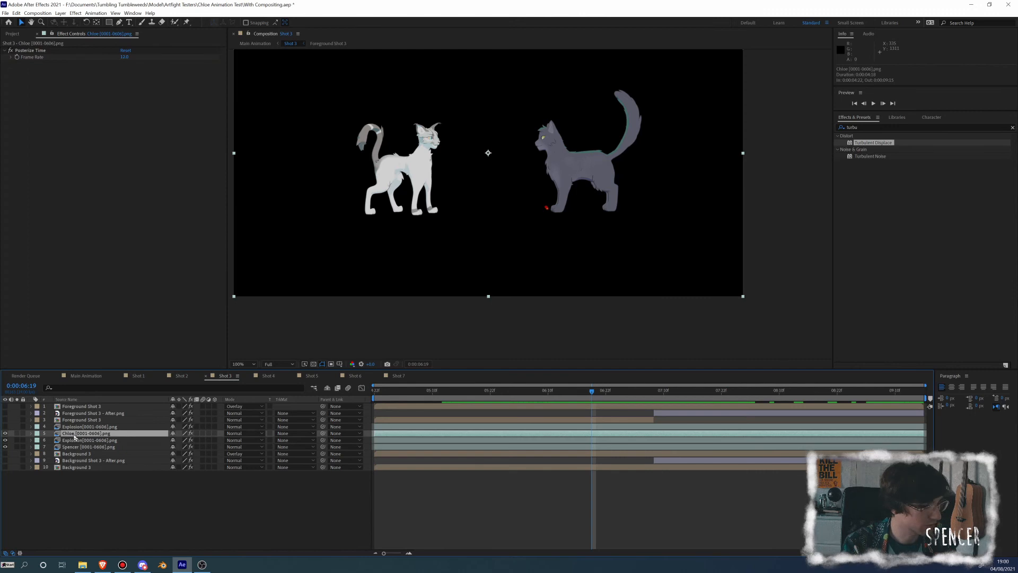
left_click(19, 51)
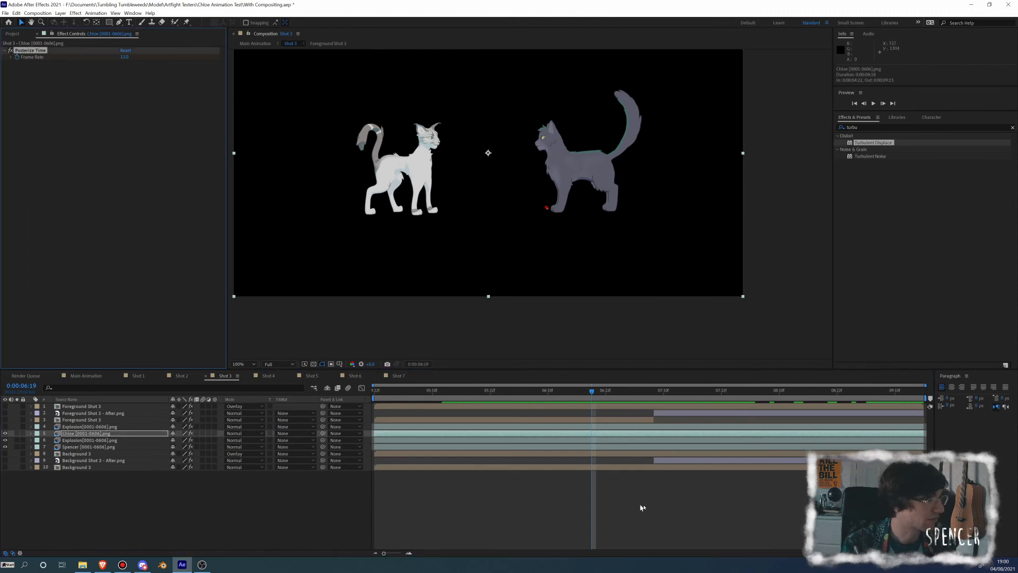
left_click_drag(594, 394, 600, 395)
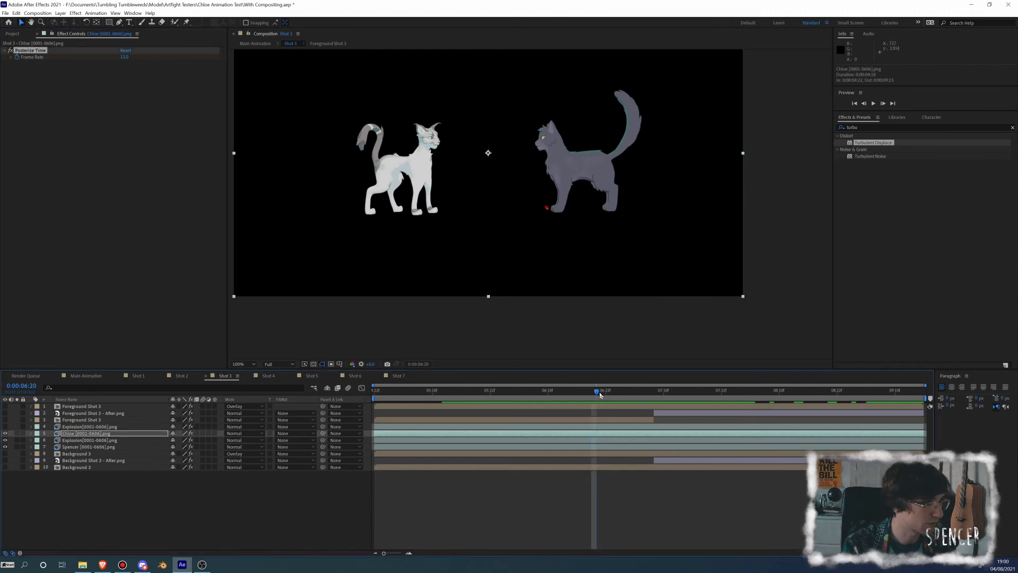
left_click(124, 57)
key("Return")
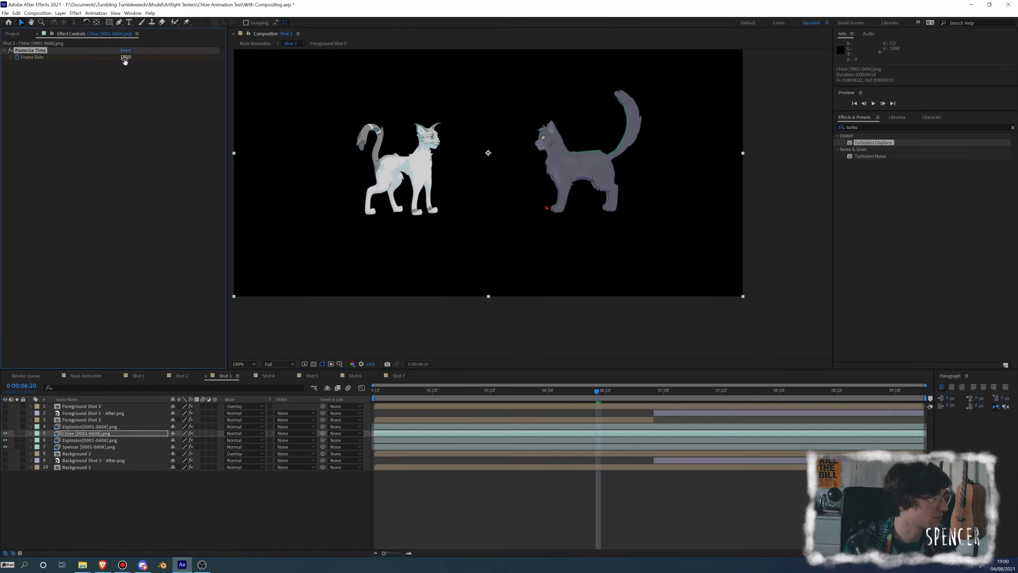
left_click(125, 58)
key("Return")
key("space")
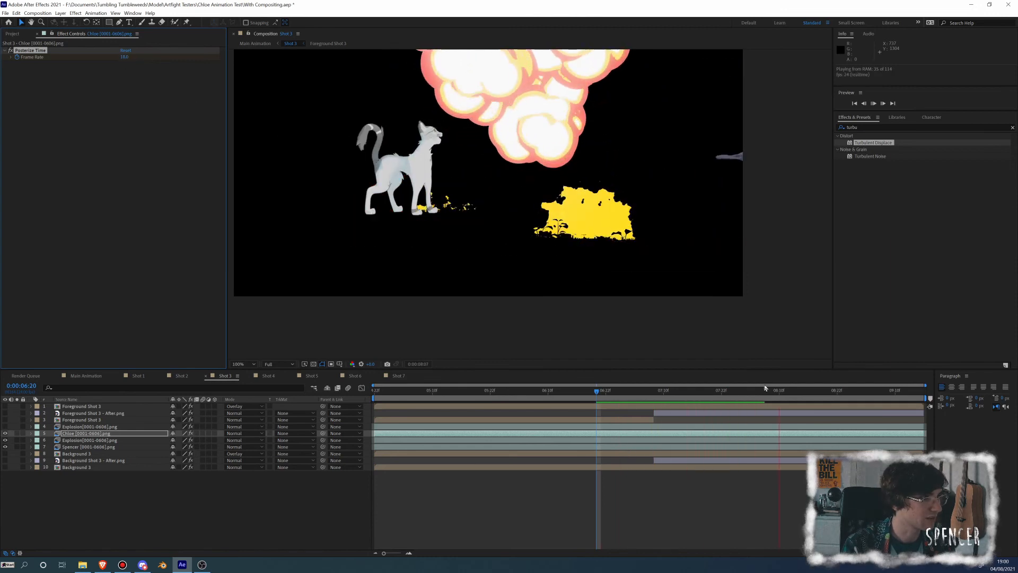
key("space")
Set the white cat's Posterize Time frame rate to 12 at 0:00:07:16 and preview the animation
mouse_move(700, 395)
left_mouse_down()
mouse_move(679, 393)
mouse_move(696, 399)
left_mouse_up()
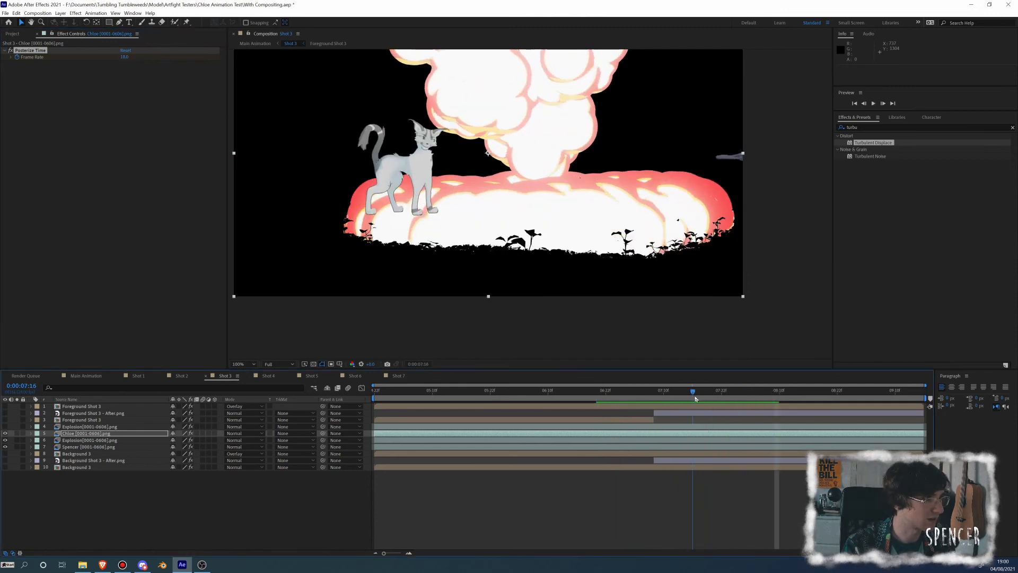
left_click(125, 56)
type("12")
key("Return")
key("space")
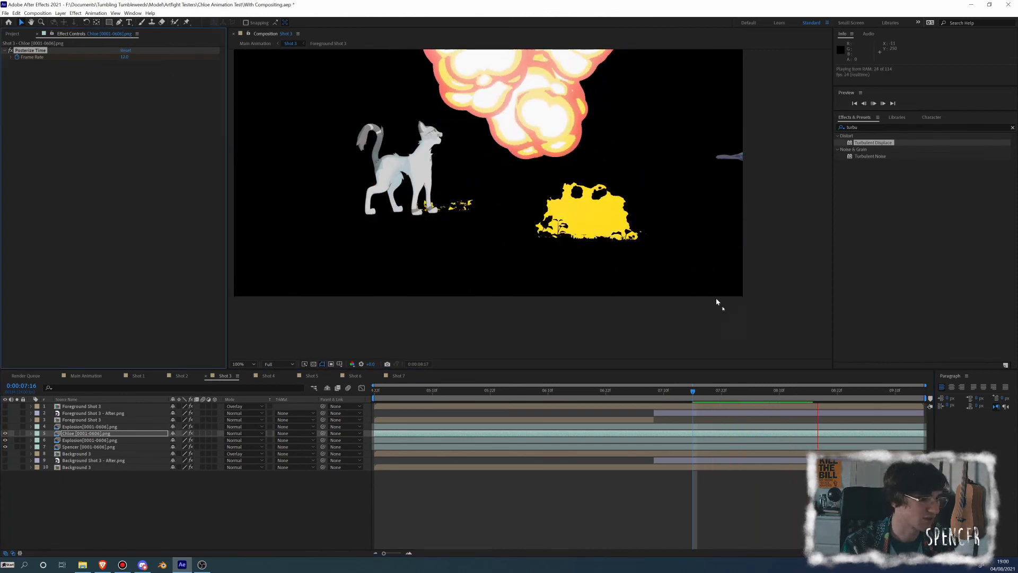
left_click_drag(819, 397, 610, 399)
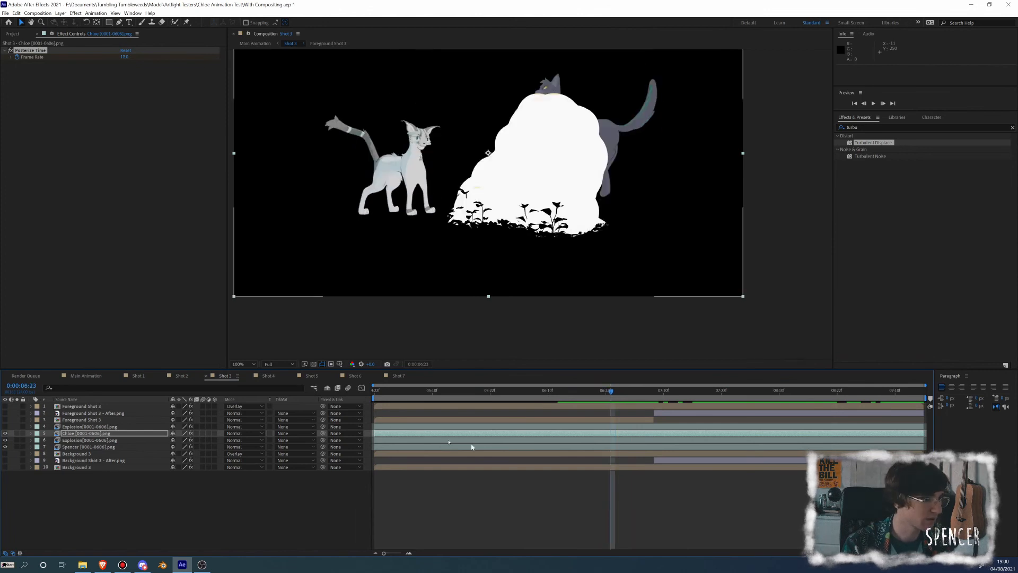
Duplicate the grey cat layer, split the copy at 0:00:07:01, and delete its earlier part
left_click(85, 448)
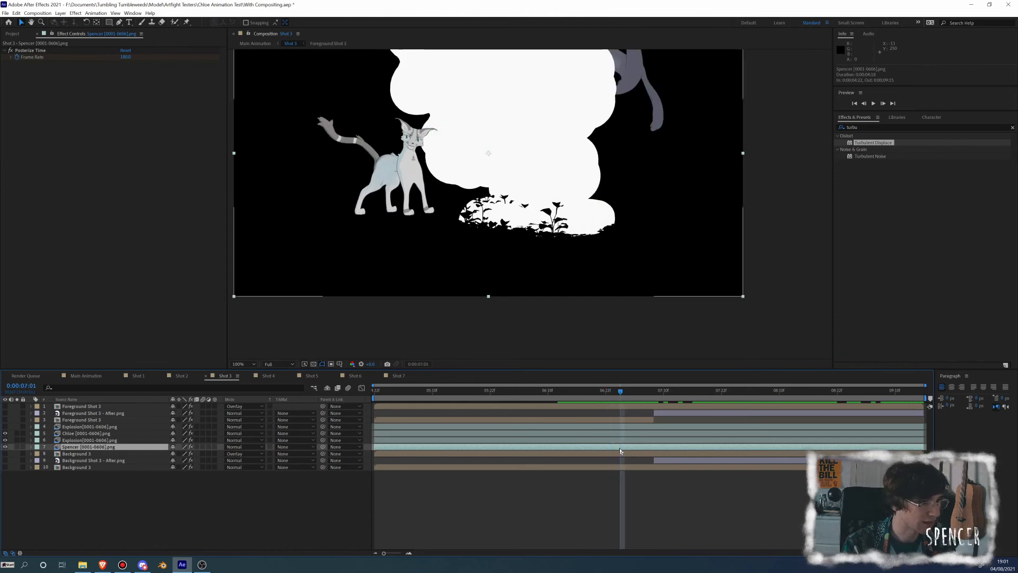
key("ctrl+d")
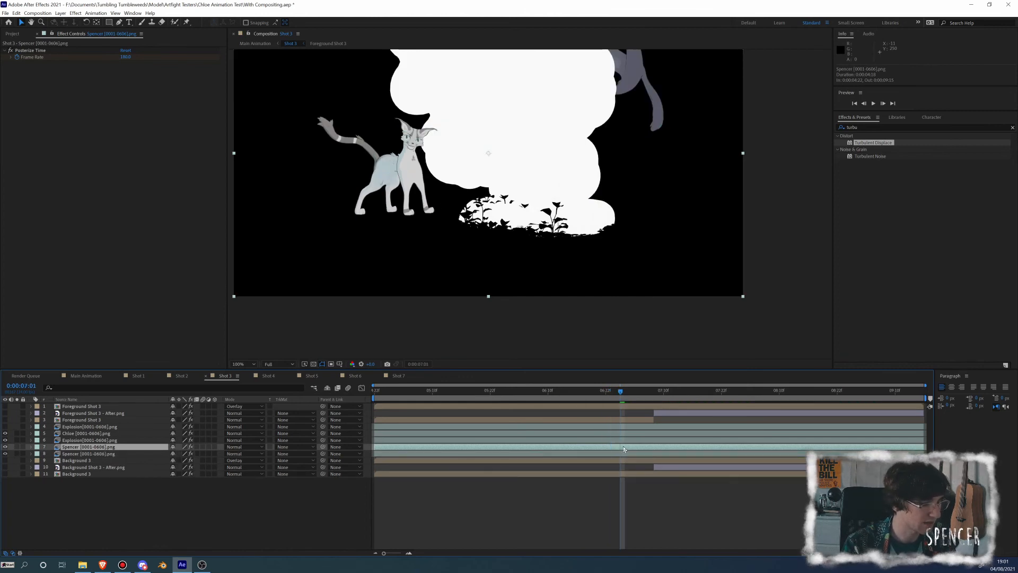
key("ctrl+shift+d")
left_click_drag(628, 450, 624, 450)
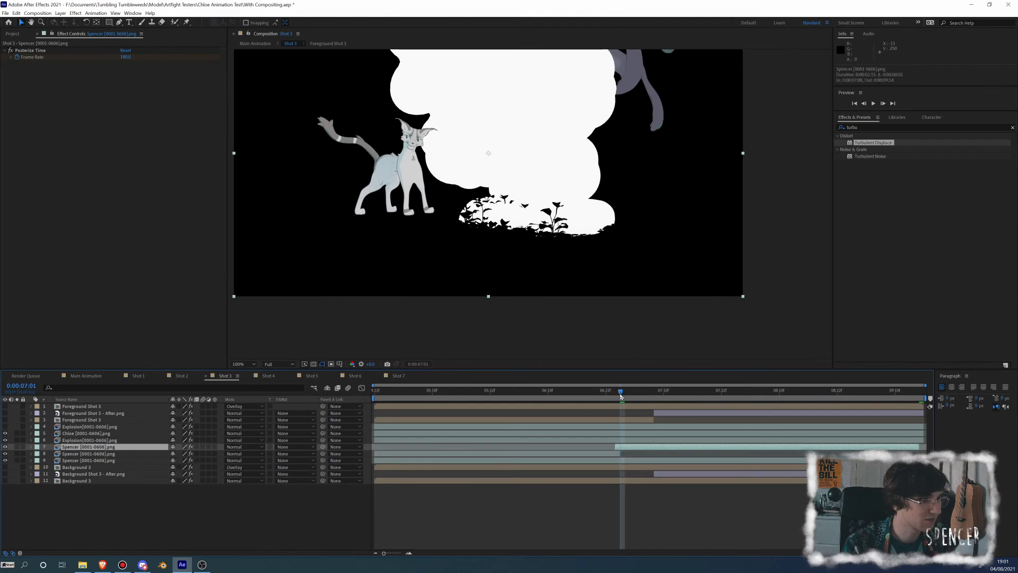
left_click_drag(621, 396, 618, 400)
key("Delete")
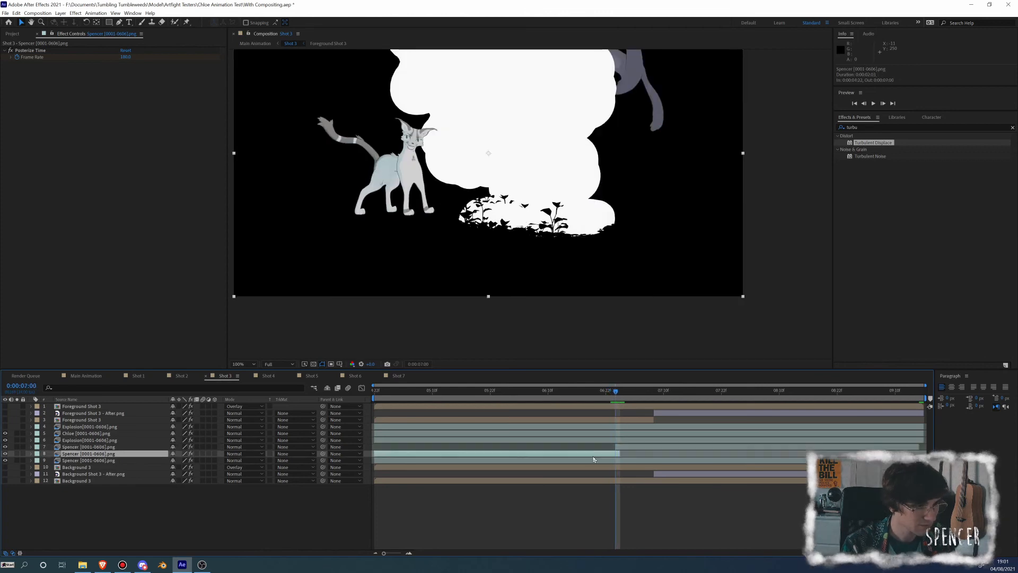
Slide the duplicated grey cat segment to start at 0:00:06:23 and cut off everything from 0:00:07:01 onward
left_click_drag(616, 397, 611, 398)
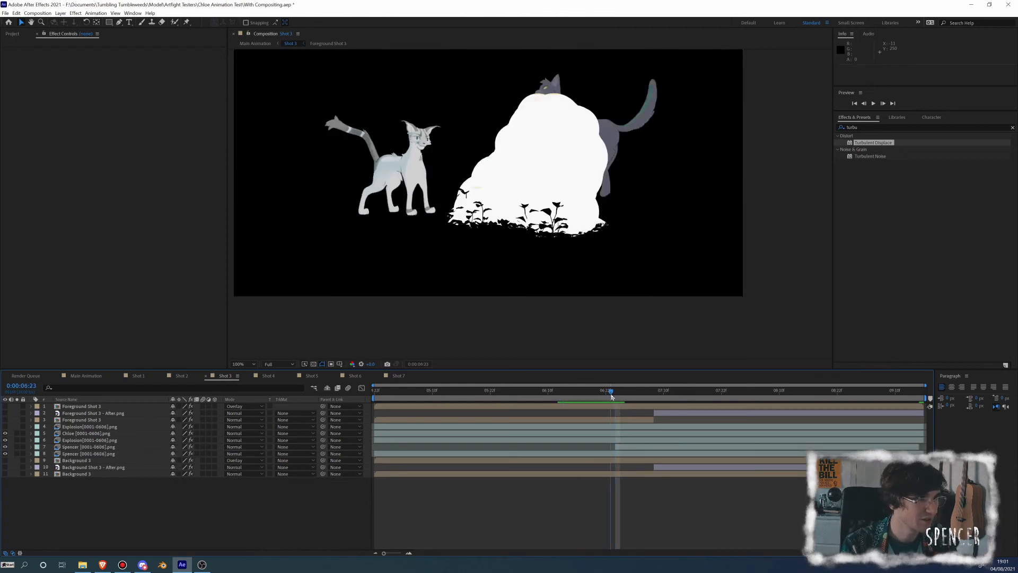
left_click_drag(624, 450, 620, 448)
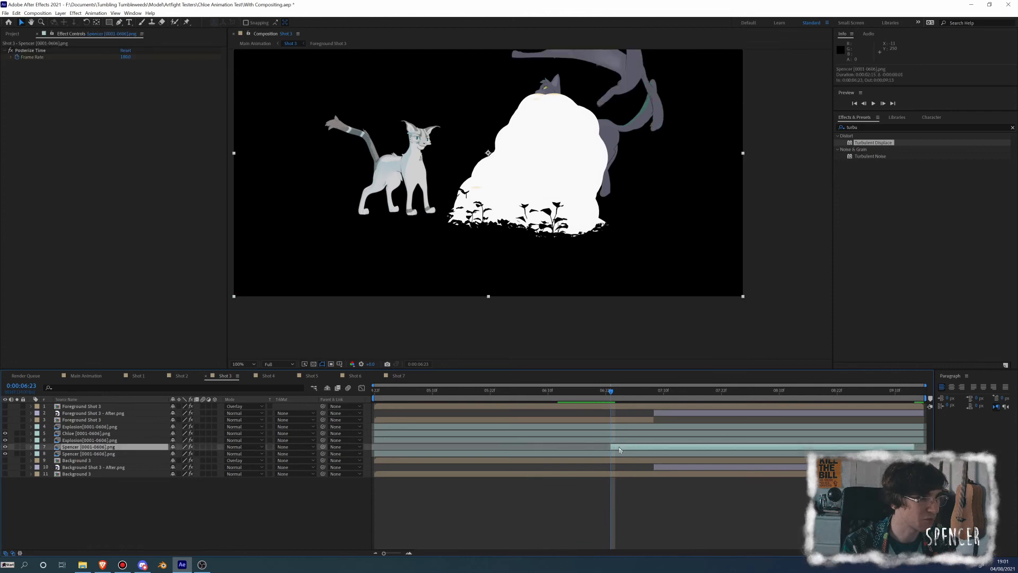
mouse_move(614, 398)
left_mouse_down()
mouse_move(604, 397)
mouse_move(665, 398)
mouse_move(612, 399)
mouse_move(622, 399)
left_mouse_up()
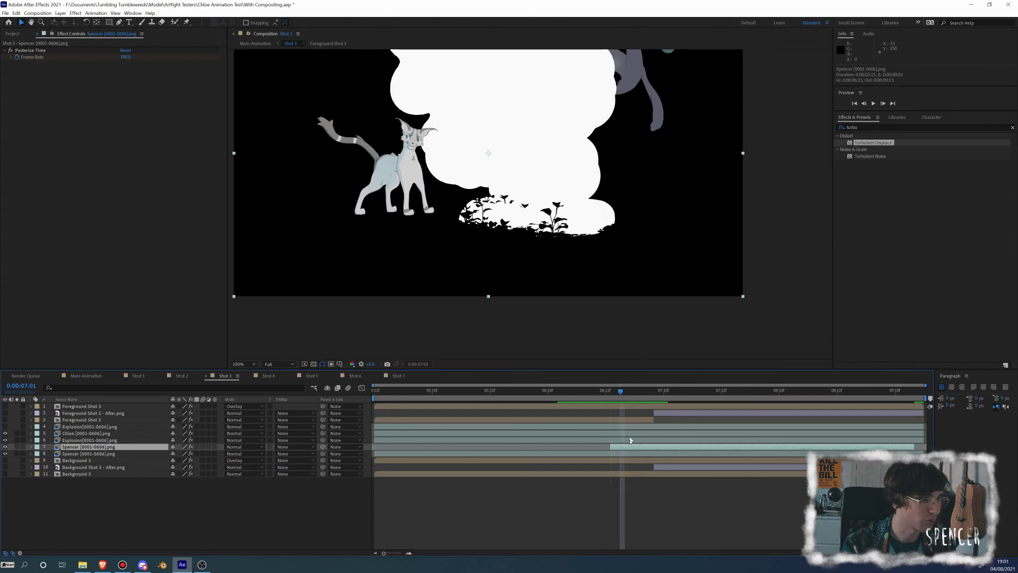
left_click(632, 449)
key("alt+bracketright")
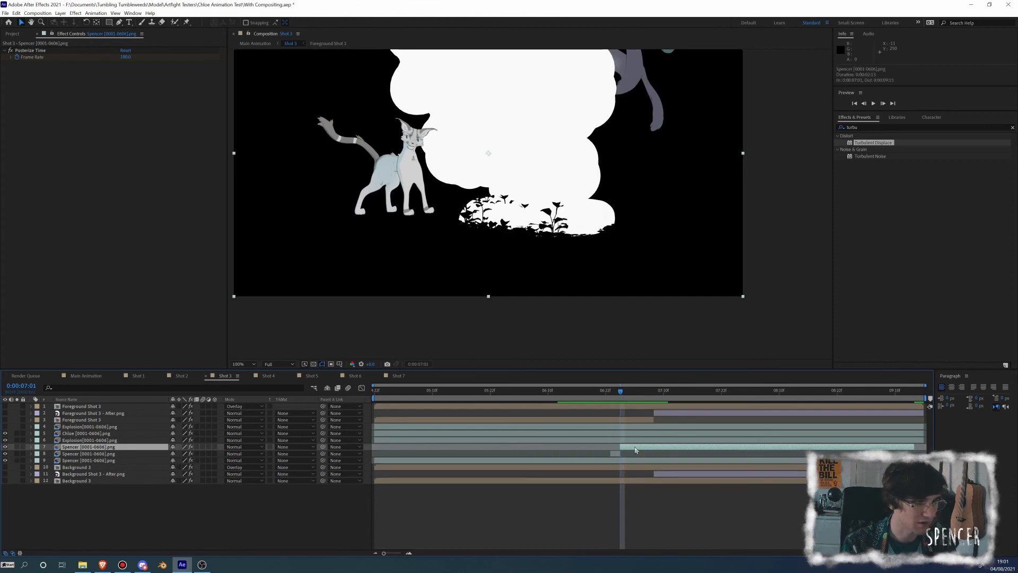
key("F2")
Preview the grey cat's launch with the short duplicate segment, starting from around 0:00:06:13
left_click_drag(620, 390, 567, 399)
key("space")
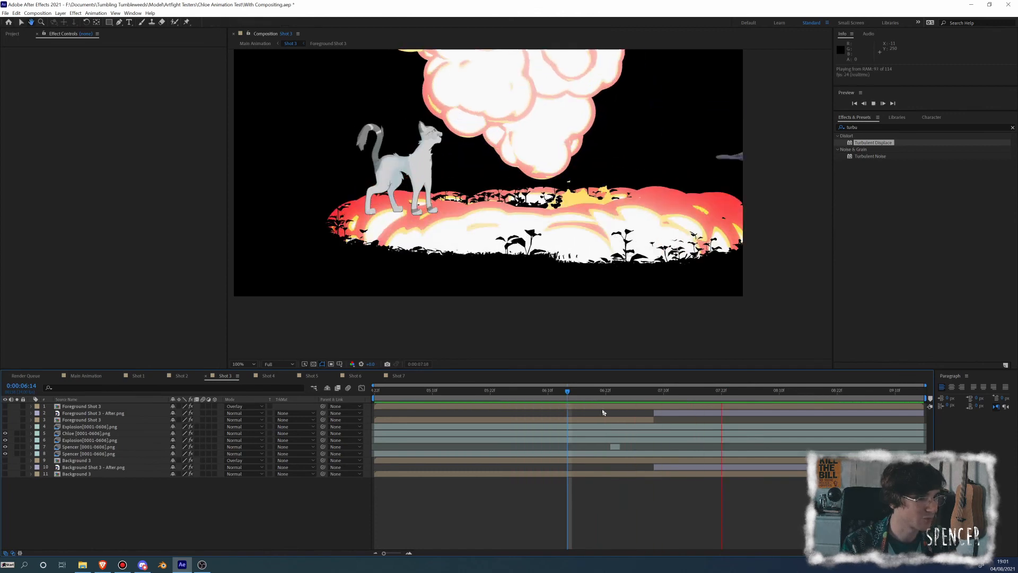
left_click(565, 399)
key("space")
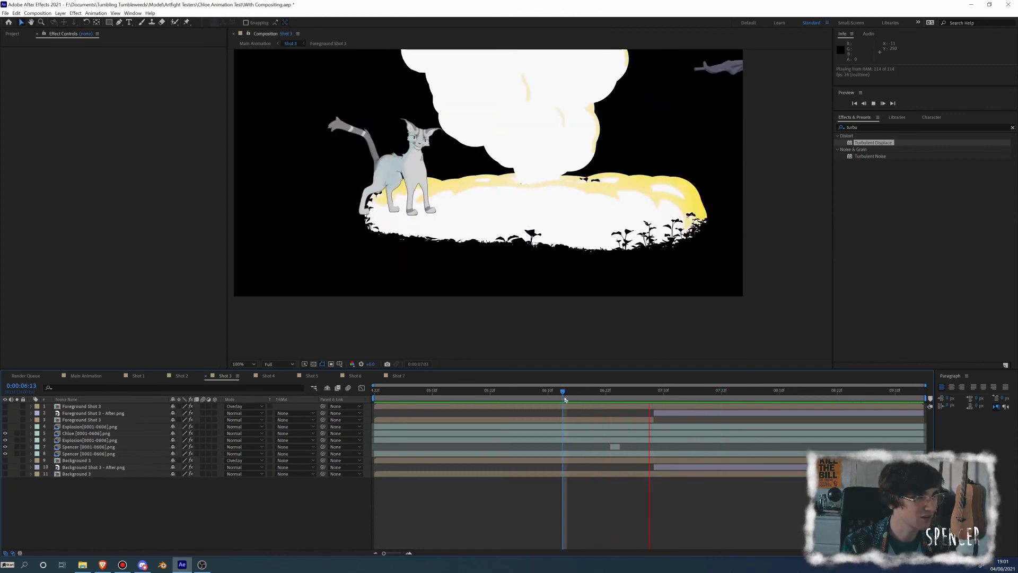
Set the short grey cat segment's Posterize Time frame rate to 24 at 0:00:06:23 and check its first two frames
left_click_drag(607, 395, 612, 399)
left_click(617, 449)
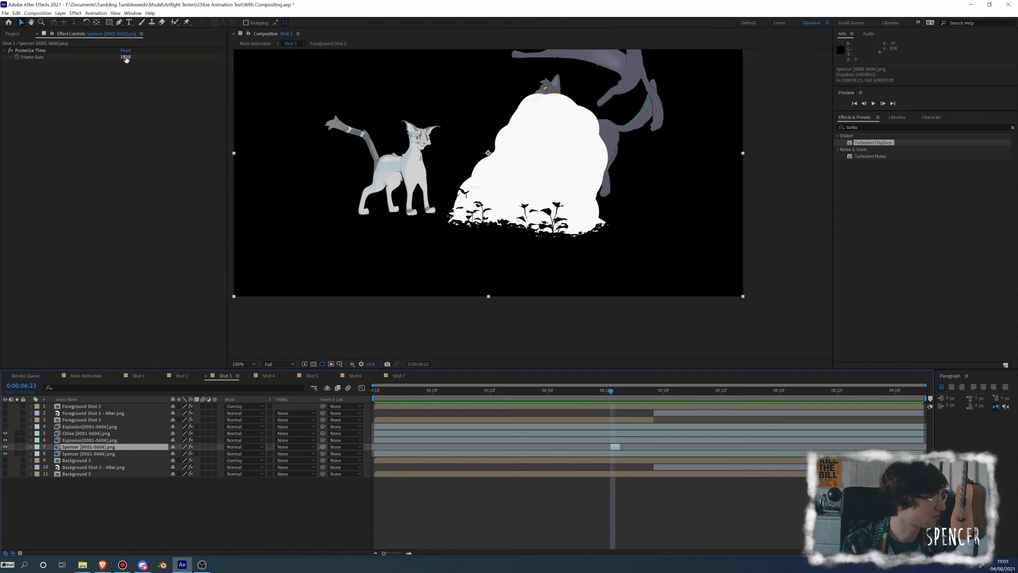
left_click(126, 58)
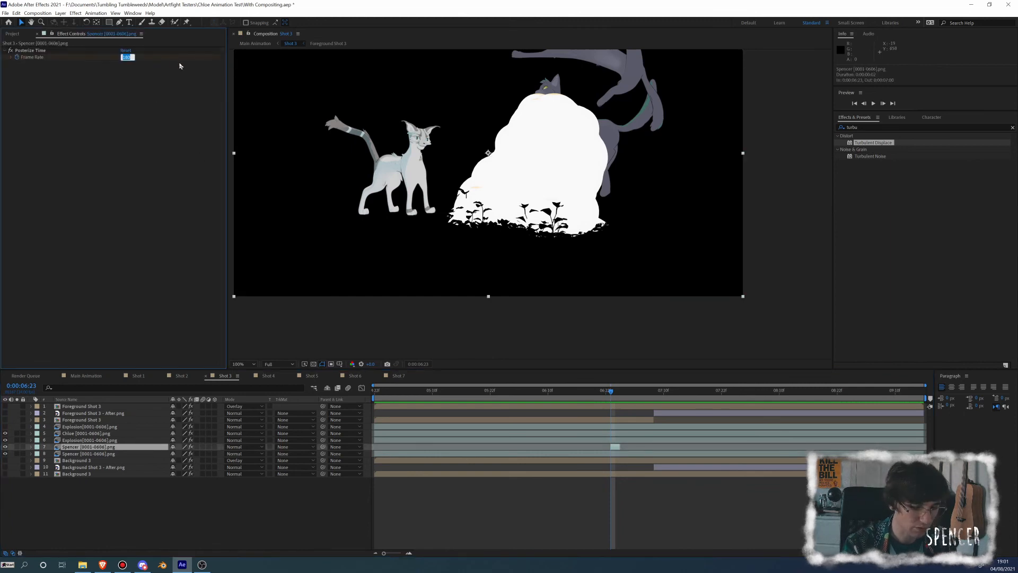
type("24")
key("Return")
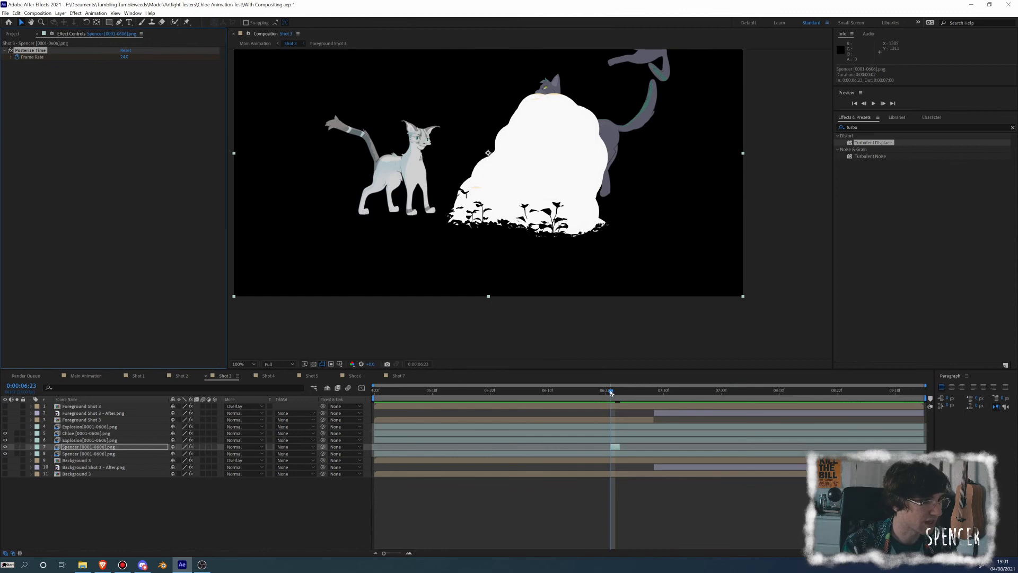
left_click_drag(611, 395, 617, 396)
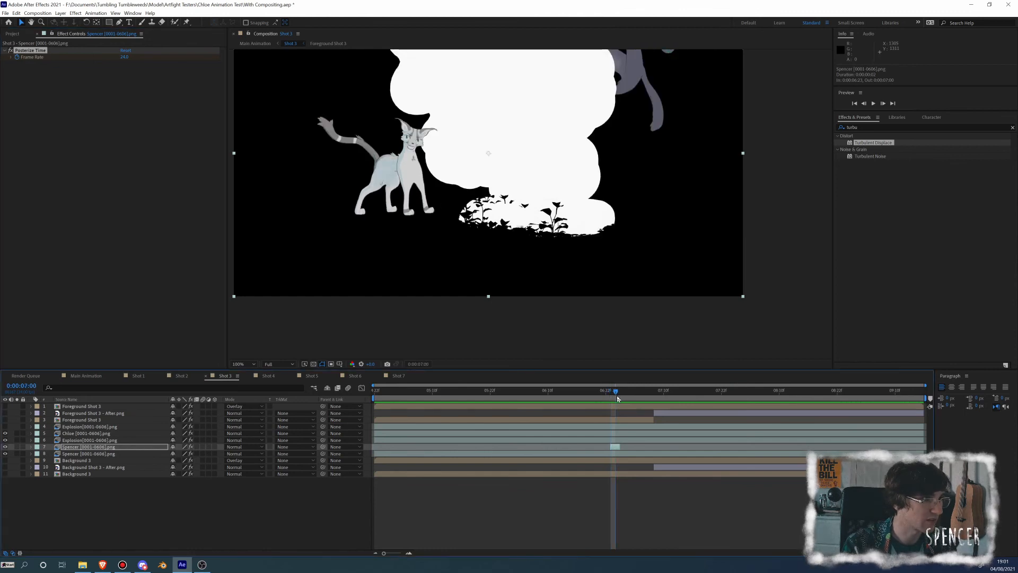
key("Page_Up")
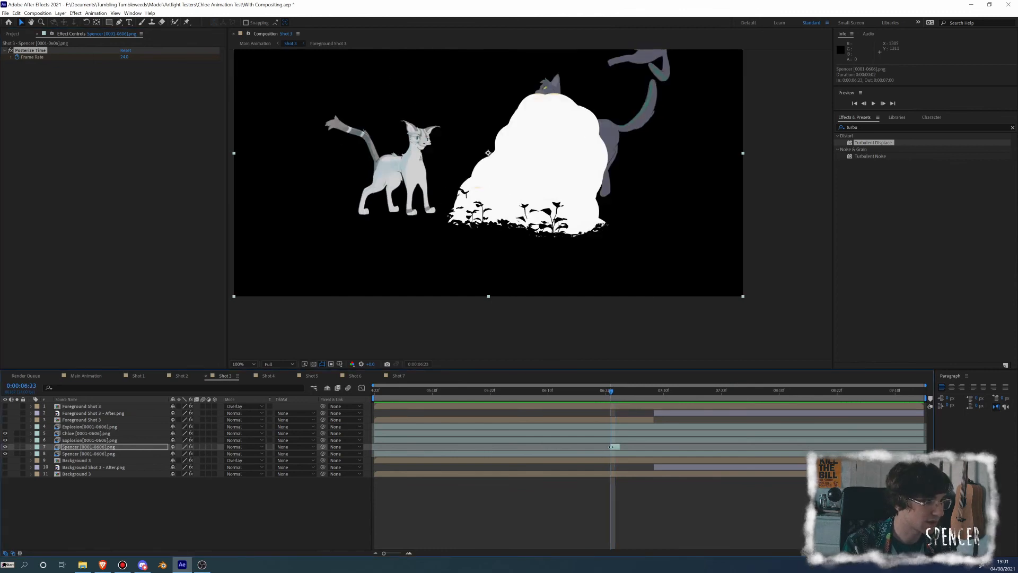
Lengthen the short grey cat segment to three frames and align its start with 0:00:06:23
mouse_move(611, 446)
left_mouse_down()
mouse_move(623, 450)
mouse_move(610, 448)
left_mouse_up()
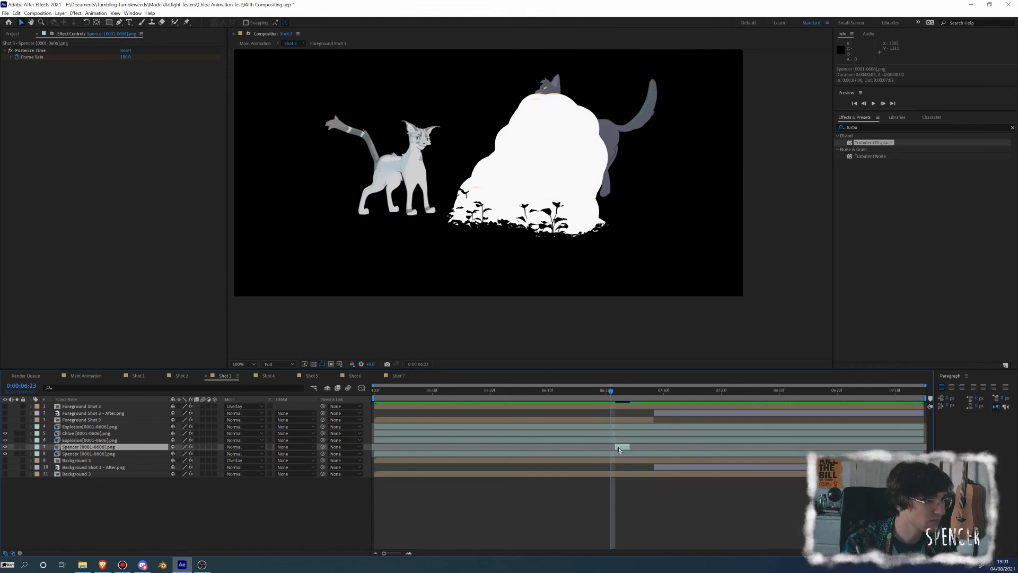
key("bracketleft")
left_click_drag(613, 396, 617, 395)
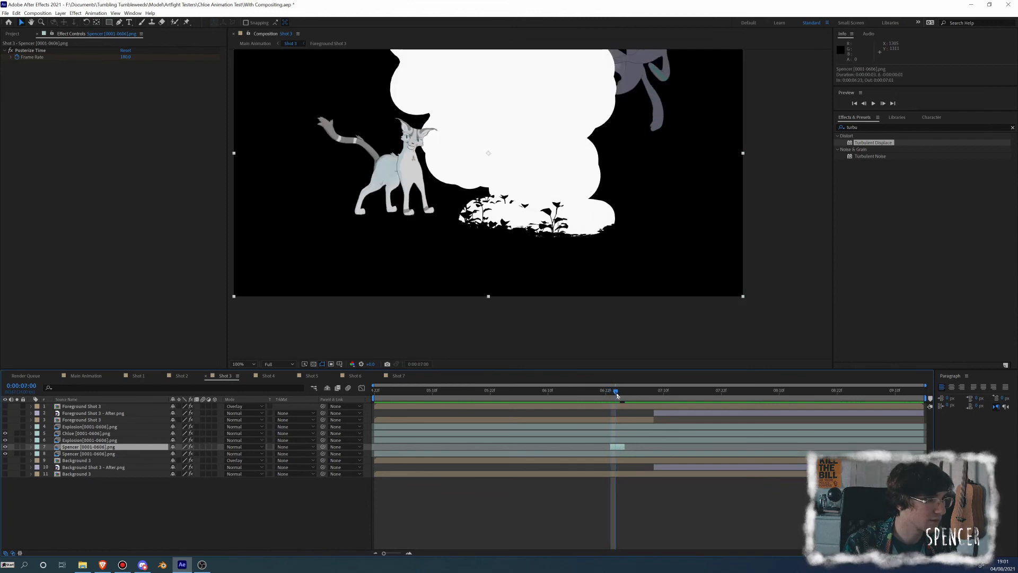
left_click_drag(623, 447, 620, 447)
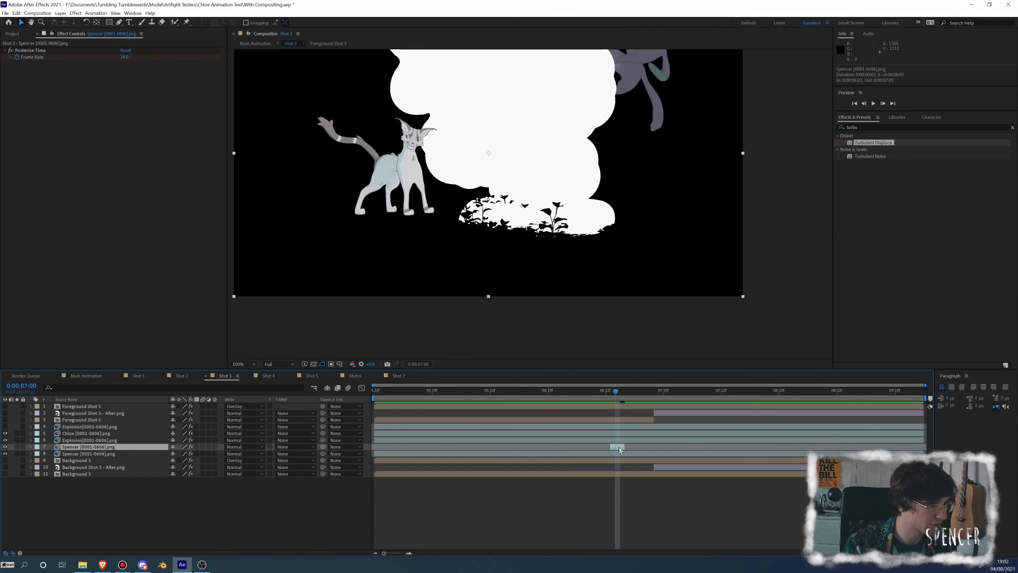
Split the short grey cat segment at 0:00:07:00, trim the later piece to one frame and slide it to 0:00:07:02
key("ctrl+shift+d")
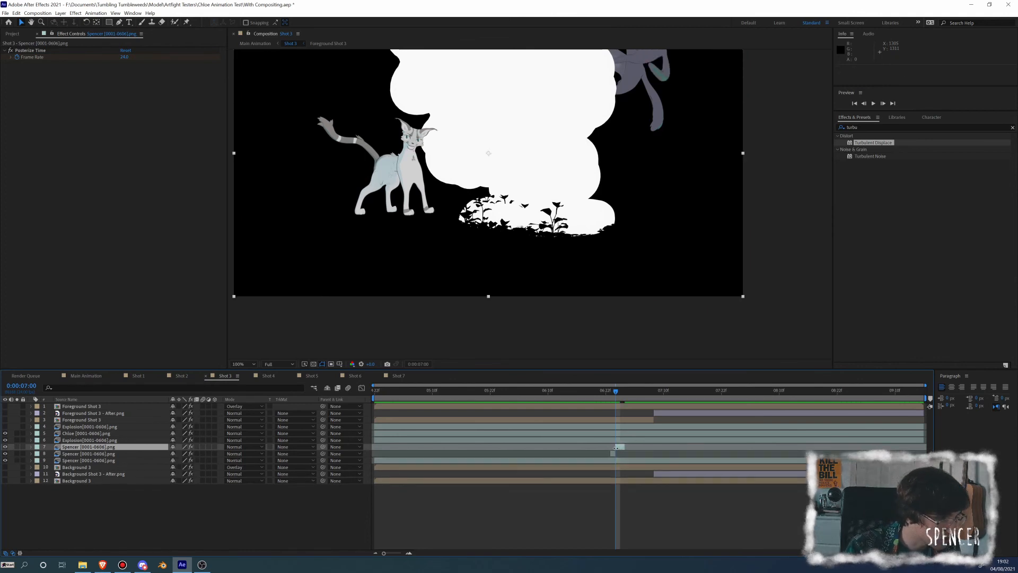
left_click_drag(615, 447, 621, 447)
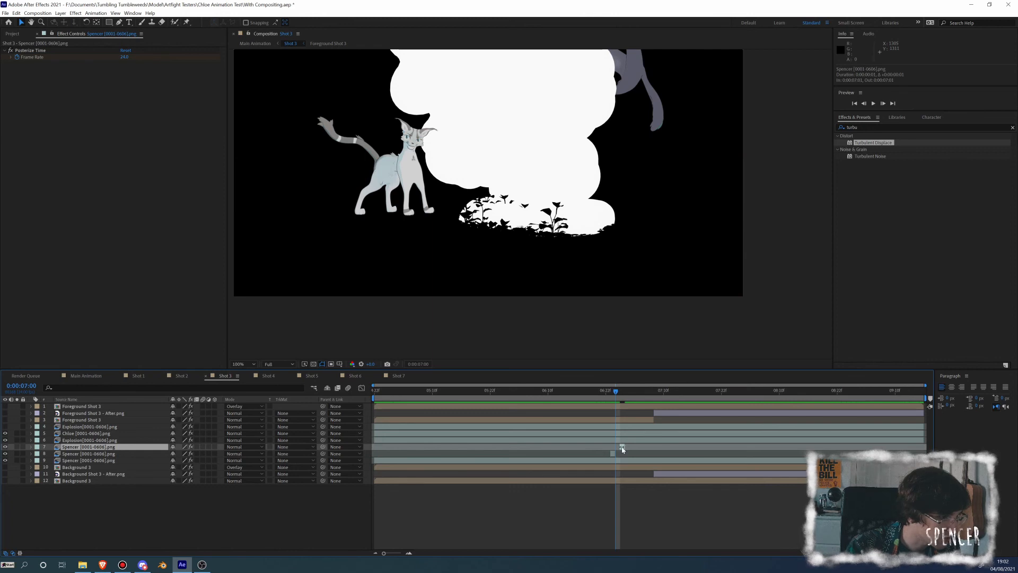
left_click_drag(623, 450, 629, 449)
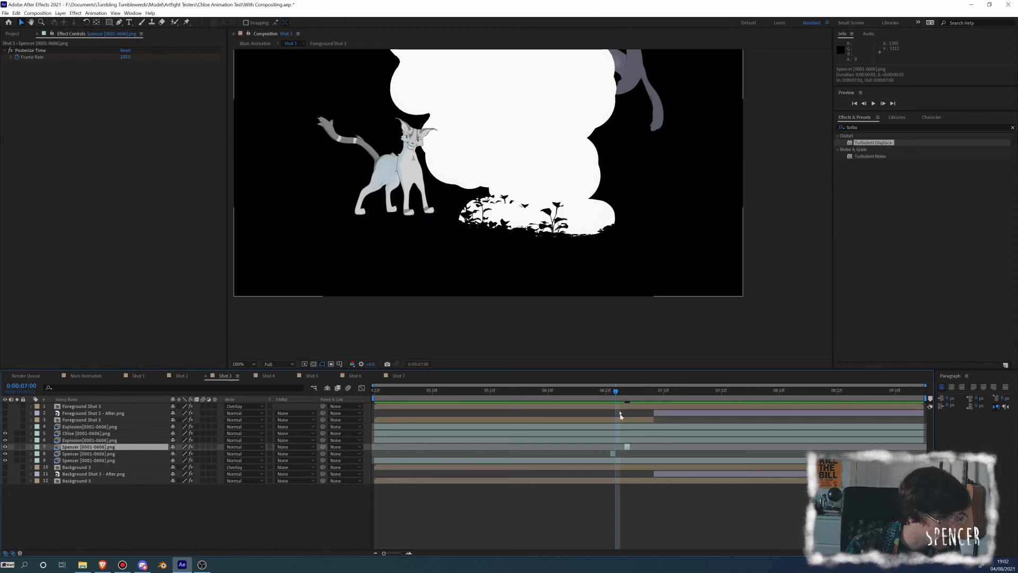
Preview the grey cat's launch from 0:00:06:21 and inspect the frames up to 0:00:07:03
left_click(600, 395)
key("space")
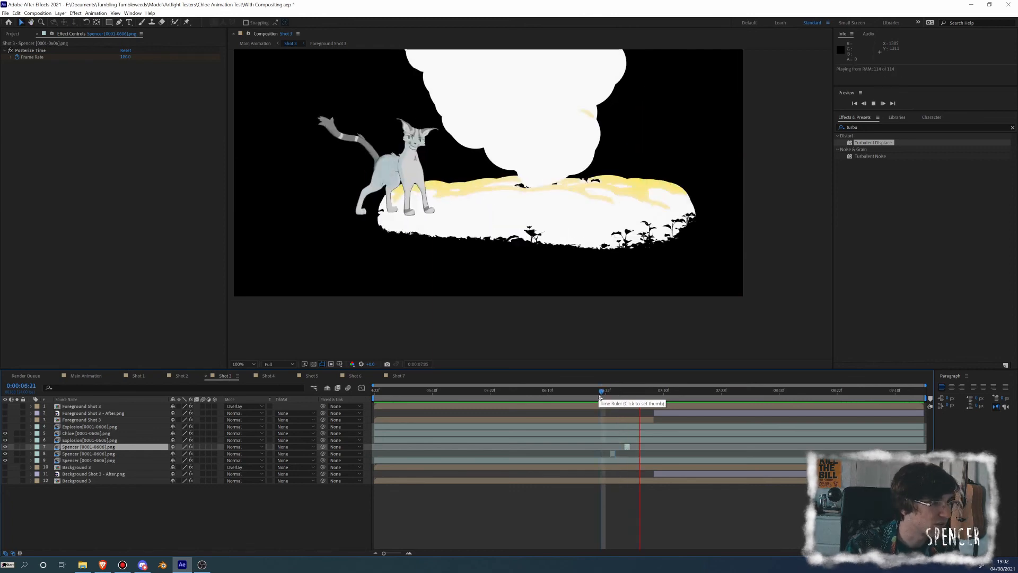
key("space")
left_click_drag(606, 392, 630, 391)
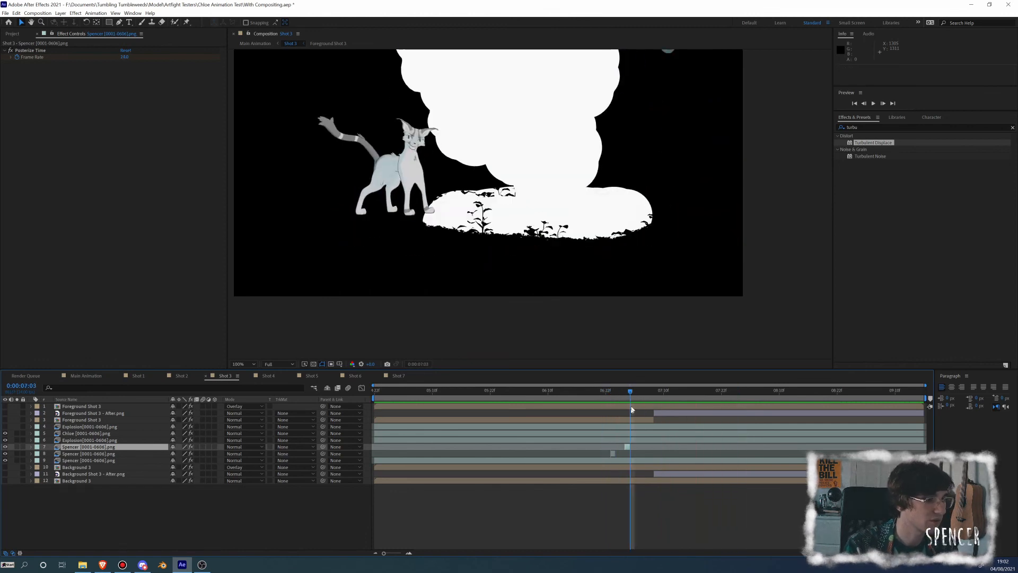
Reveal the main grey cat layer's keyframes and set its Posterize Time frame rate to 18 at 0:00:05:17
left_click(629, 461)
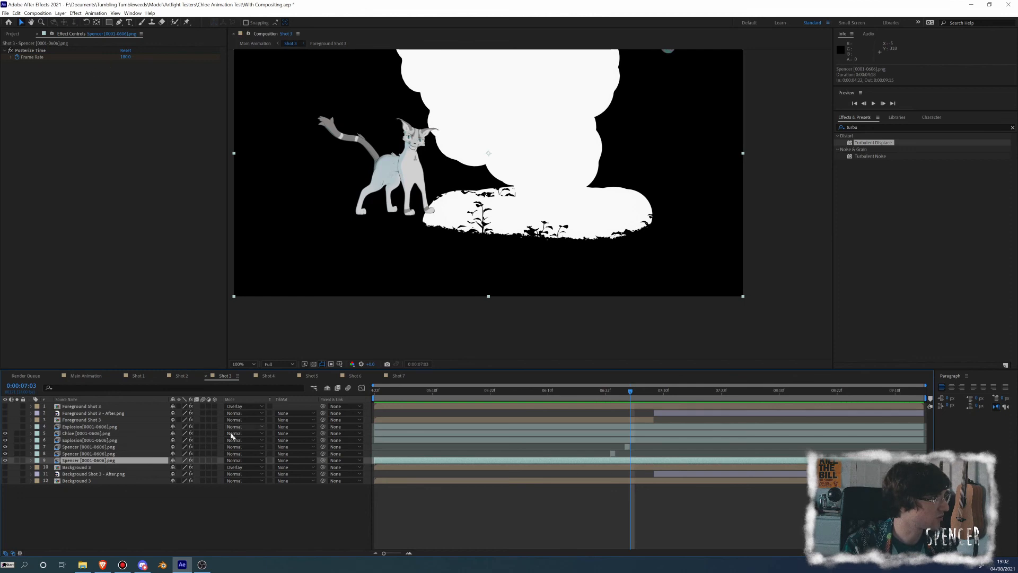
key("u")
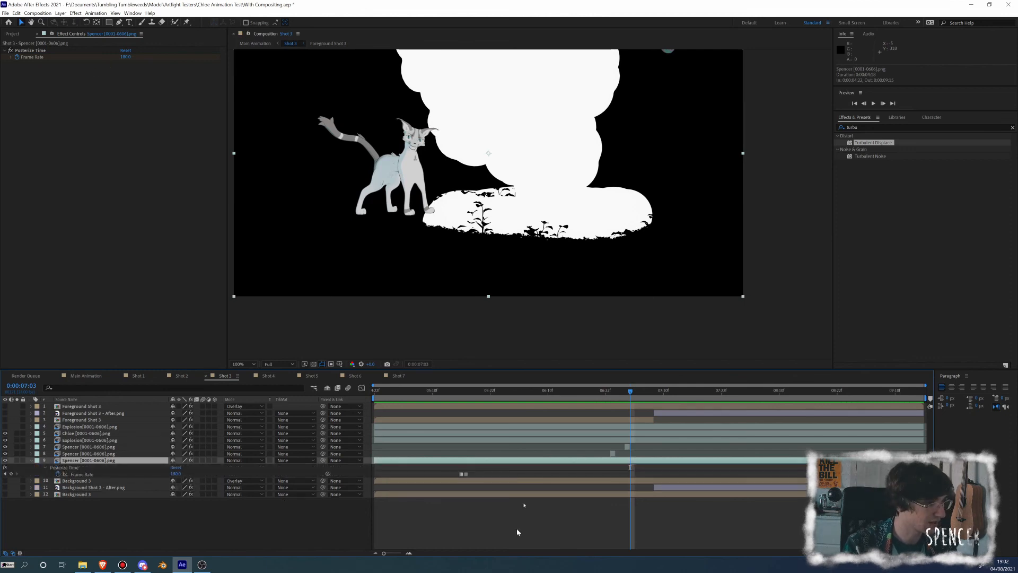
left_click(467, 397)
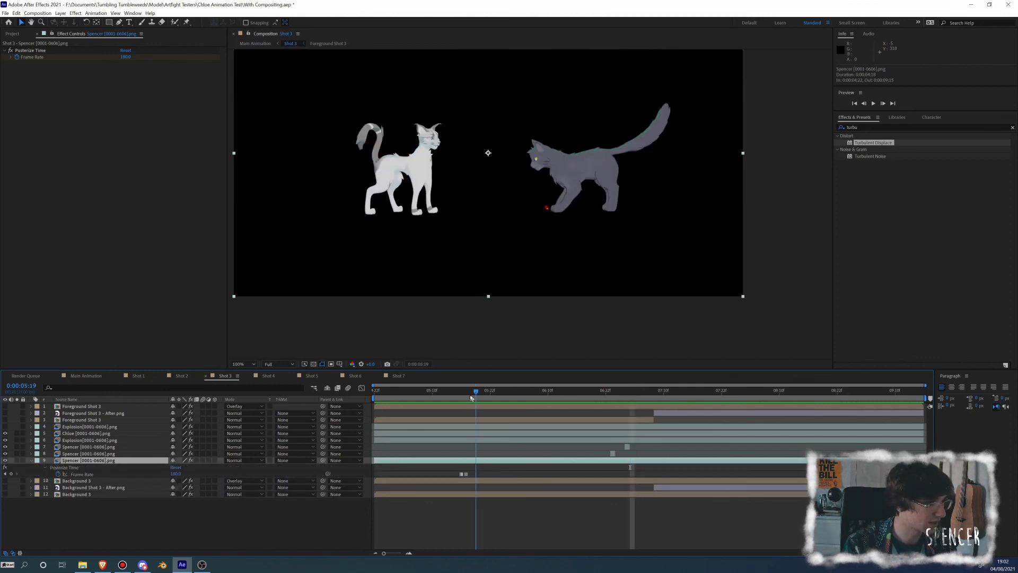
left_click(126, 56)
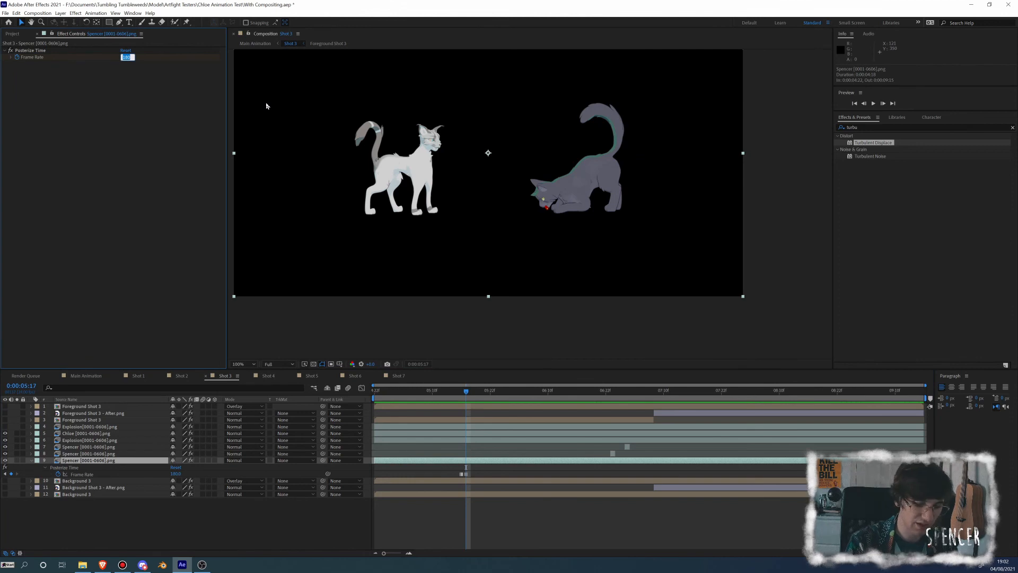
key("Return")
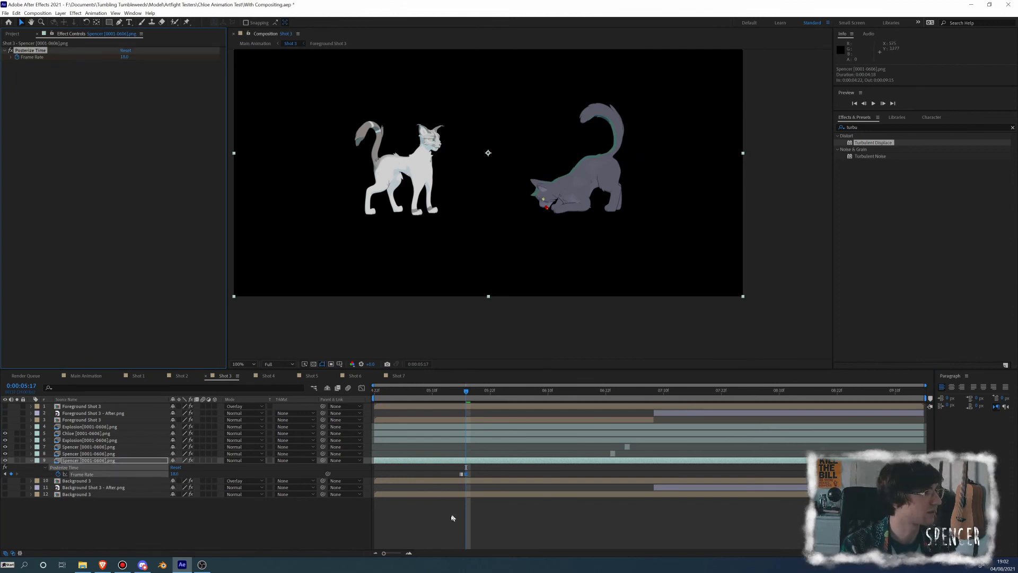
Preview the explosion from 0:00:06:15 and find the grey cat's stray body part at 0:00:07:11
left_click_drag(477, 394, 573, 407)
key("space")
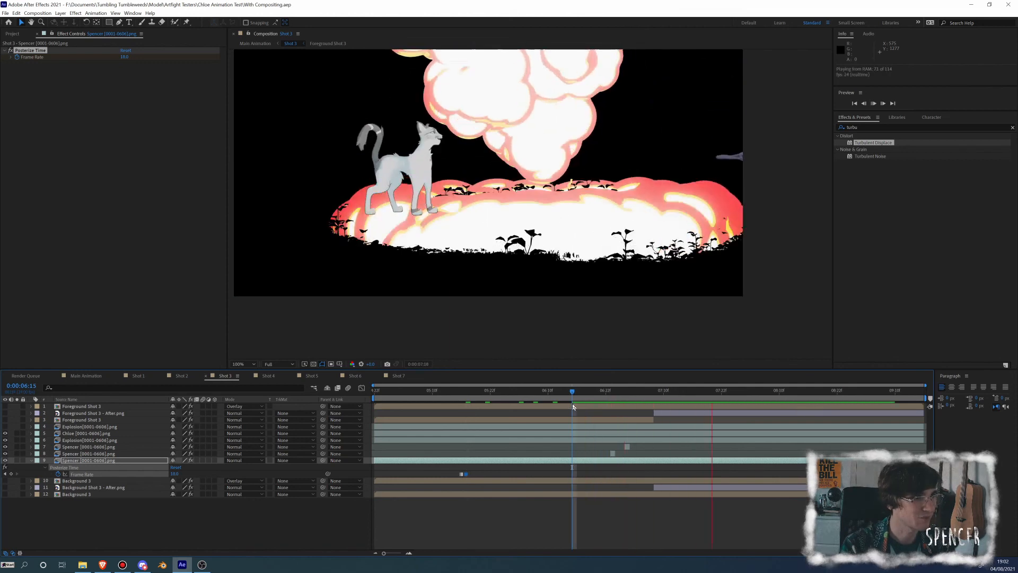
key("space")
left_click_drag(746, 393, 663, 402)
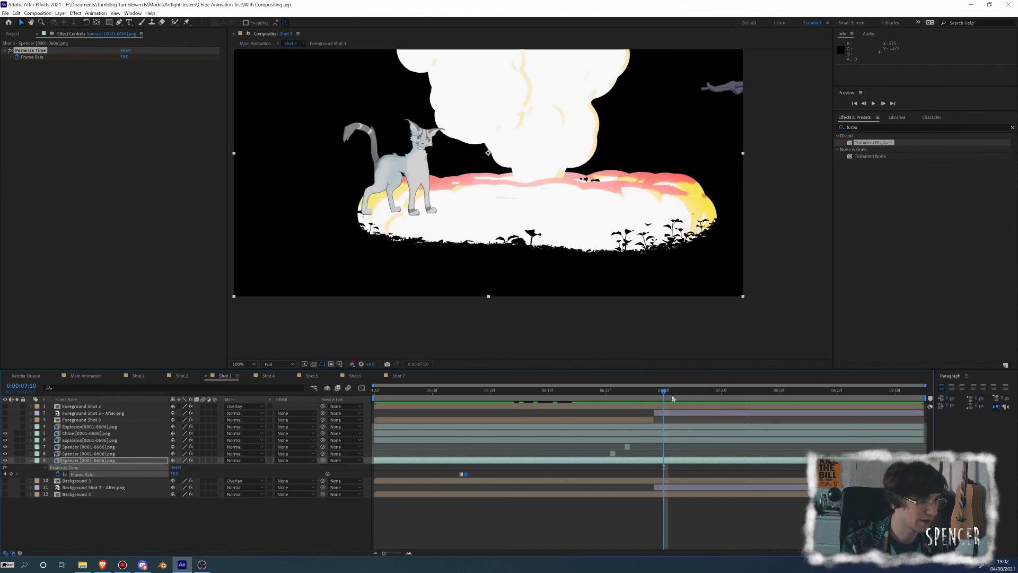
left_click(670, 394)
Outline the stray grey cat part at the frame's right edge with a Pen tool mask on the main grey cat layer
left_click(658, 449)
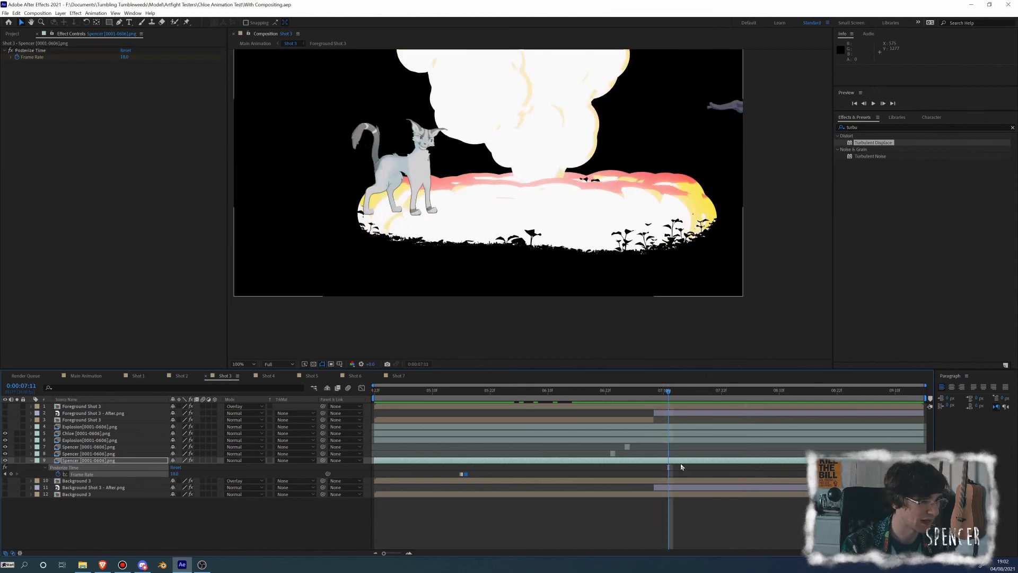
left_click(673, 461)
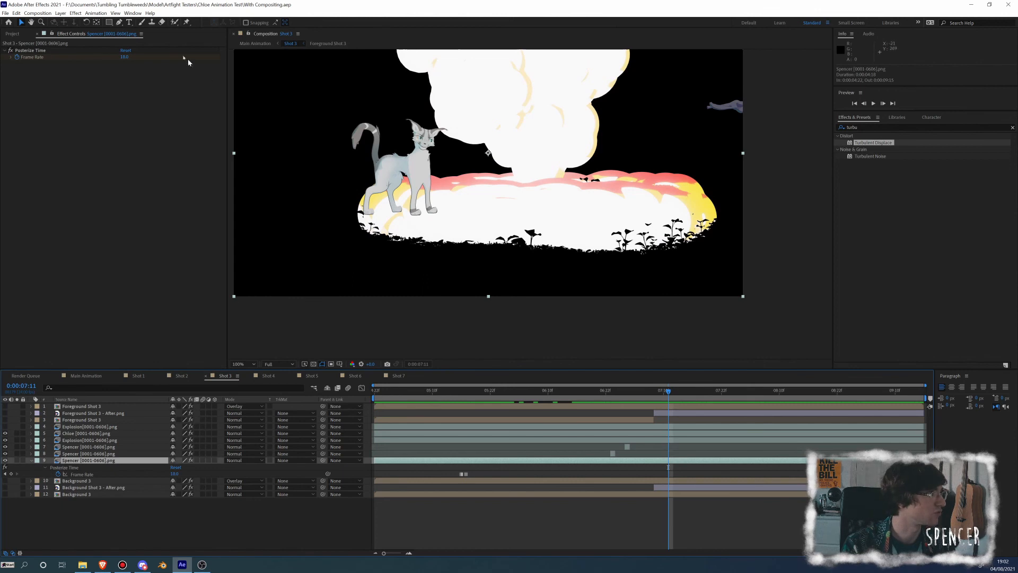
key("g")
left_click(757, 91)
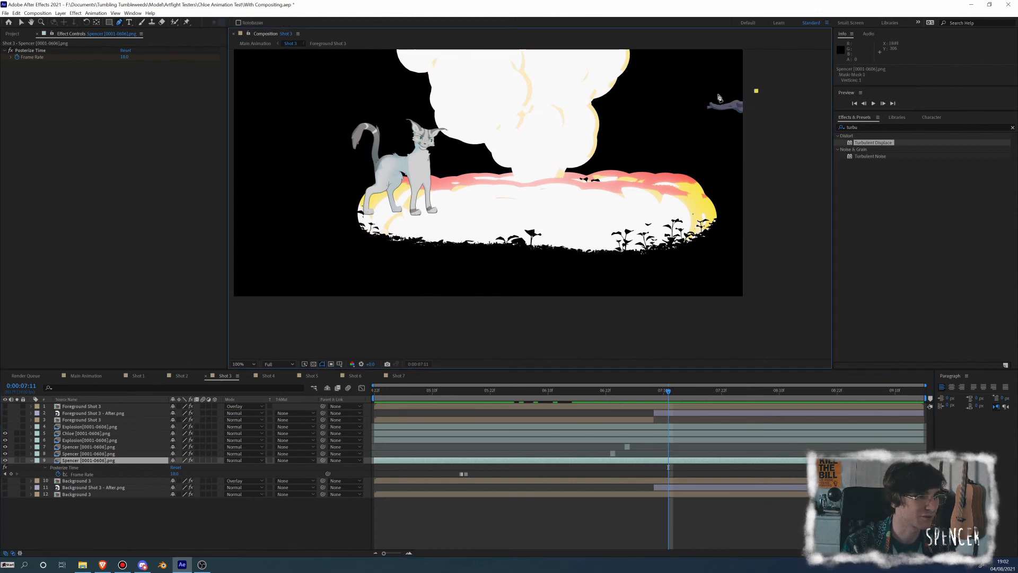
left_click(718, 94)
left_click(674, 98)
left_click(702, 139)
left_click(764, 141)
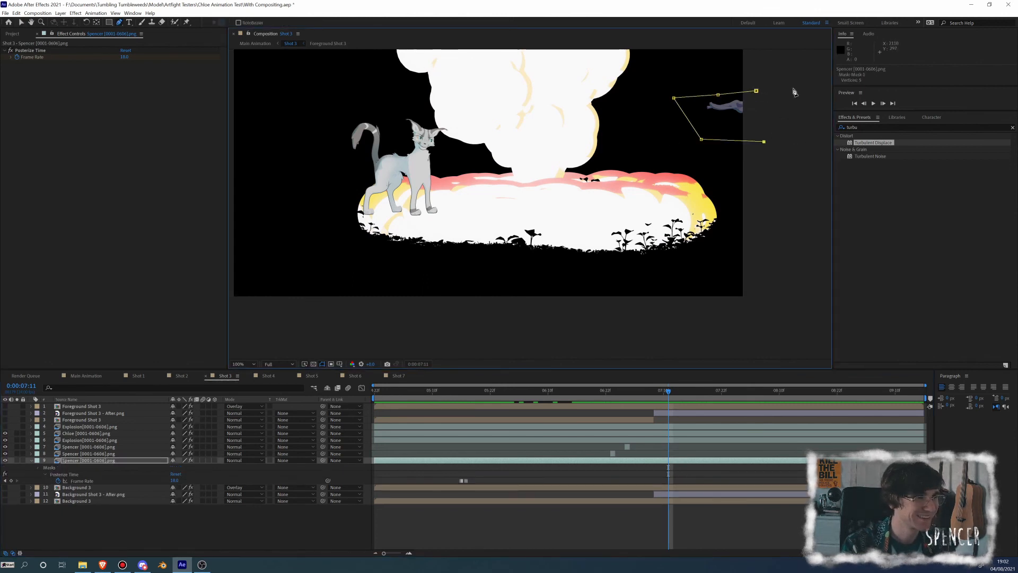
left_click(794, 89)
Extend the mask's lower corners down past the explosion's right edge and close the mask path
left_click_drag(764, 142, 773, 256)
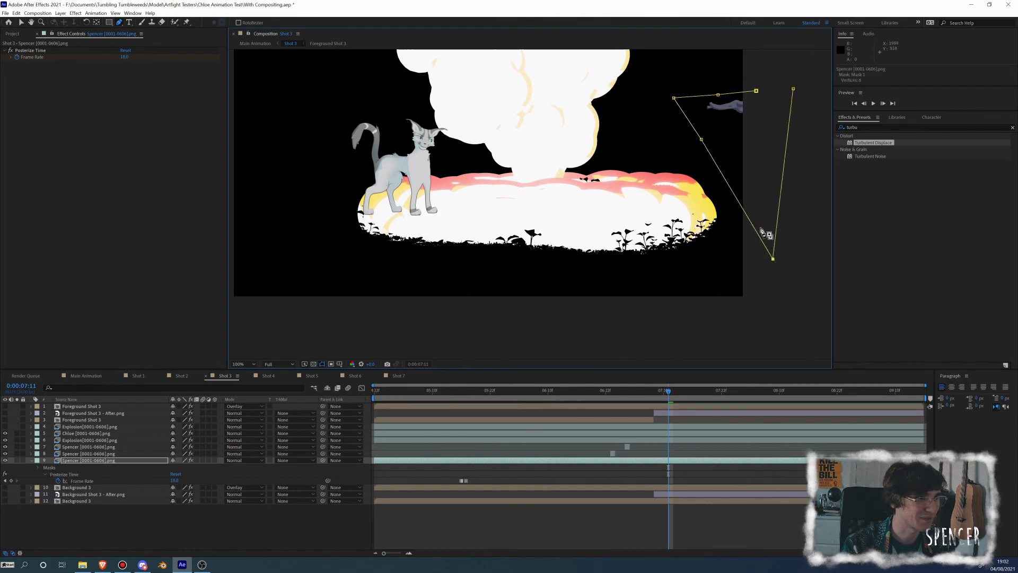
left_click_drag(702, 139, 659, 223)
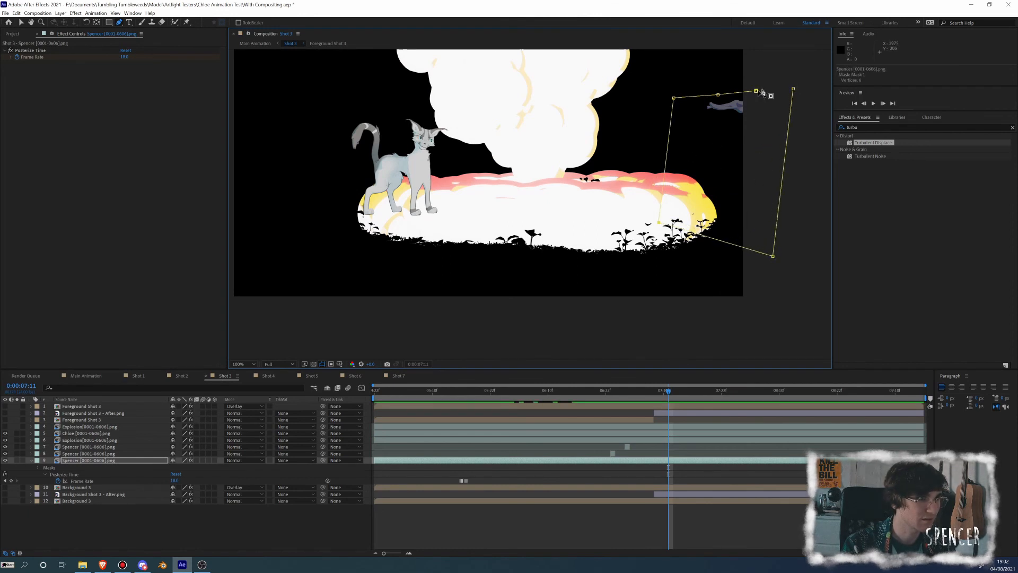
left_click(793, 89)
left_click(757, 90)
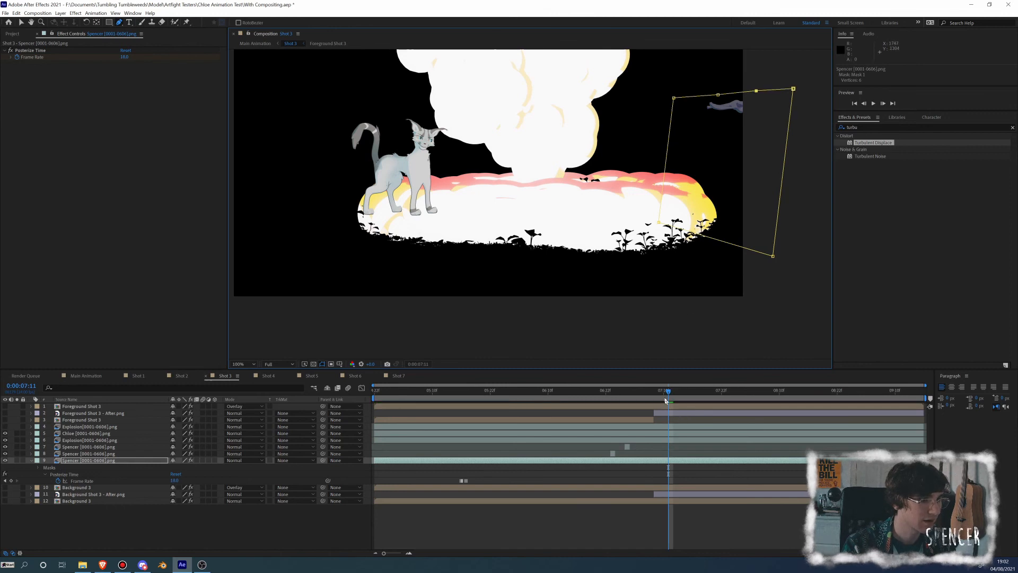
Invert the grey cat layer's mask and check the shot through 0:00:09:03
left_click(38, 467)
left_click(200, 475)
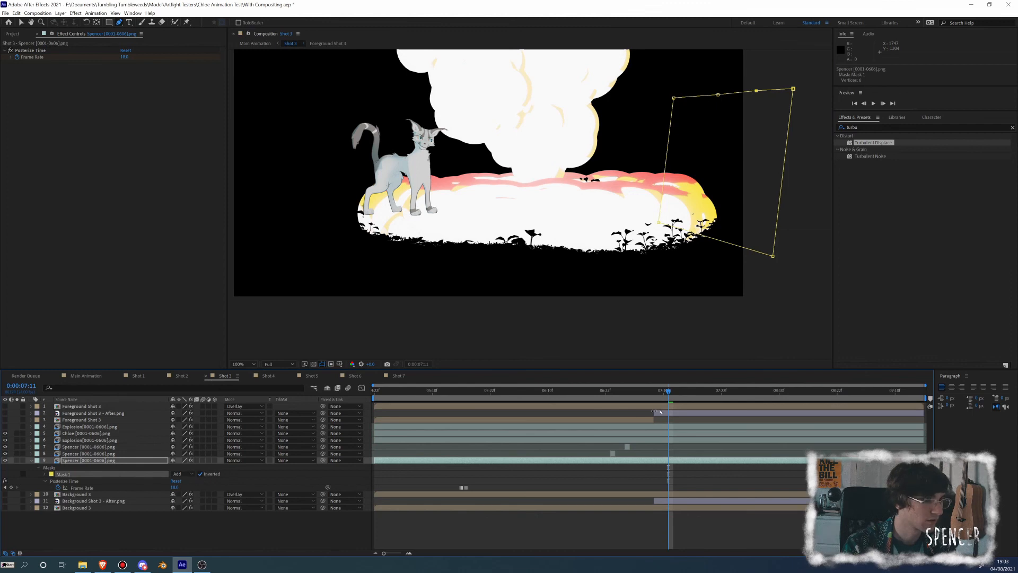
left_click_drag(673, 394, 862, 407)
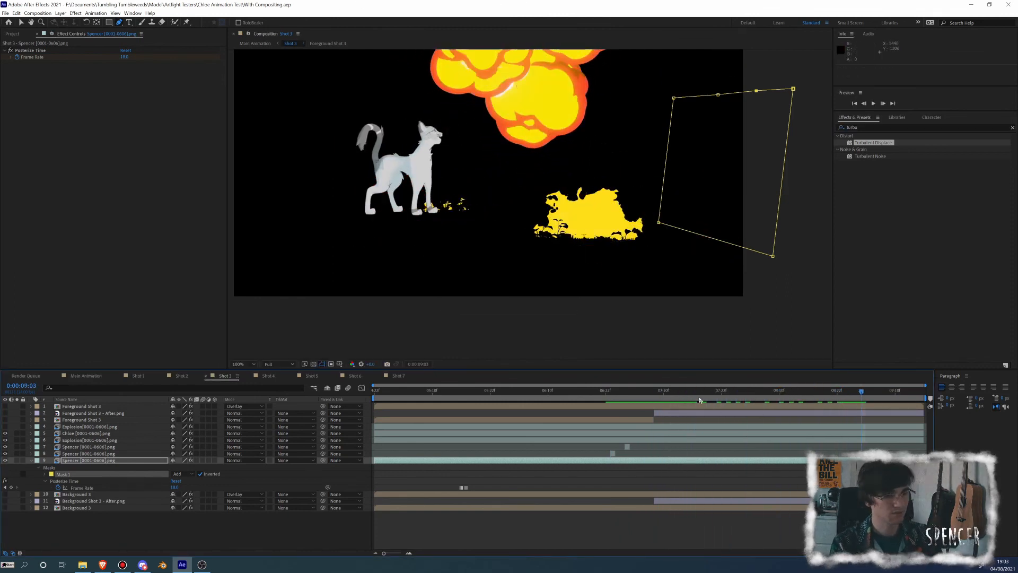
Apply Directional Blur to the one-frame grey cat segment at 0:00:06:23, with a diagonal direction and a long blur length
left_click_drag(699, 395, 612, 407)
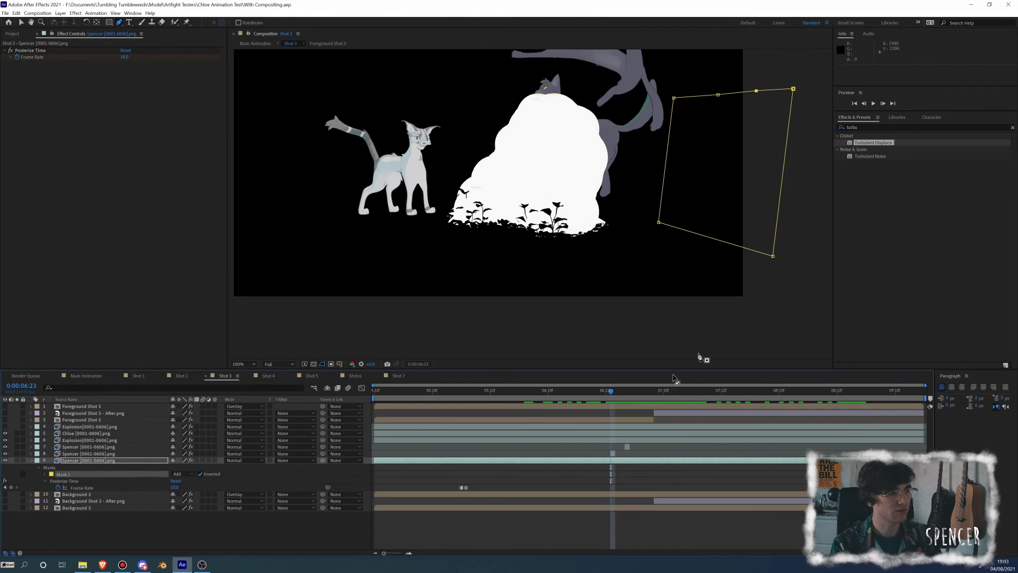
left_click(870, 127)
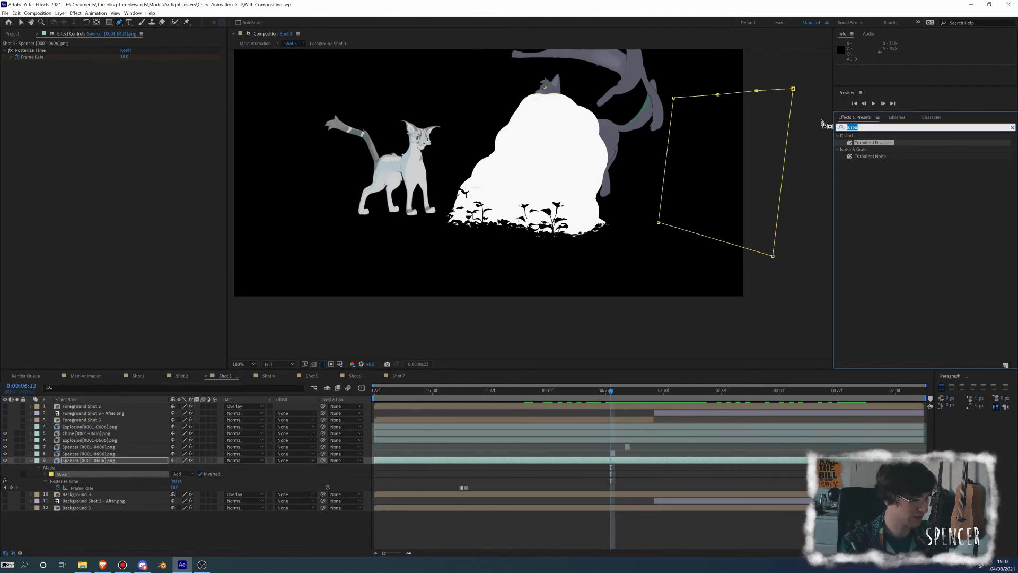
type("dire")
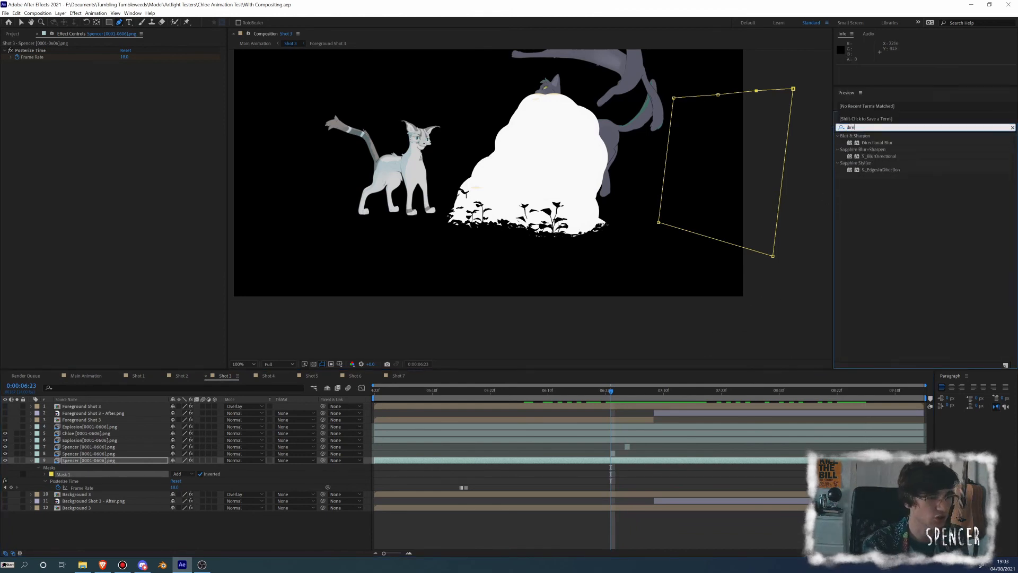
left_click_drag(870, 146, 402, 287)
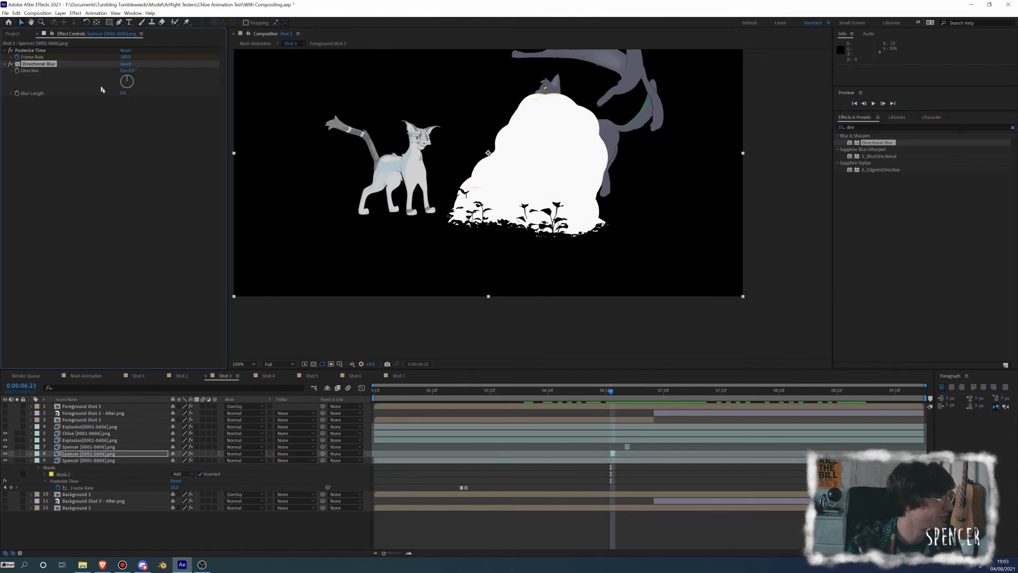
left_click_drag(138, 91, 703, 421)
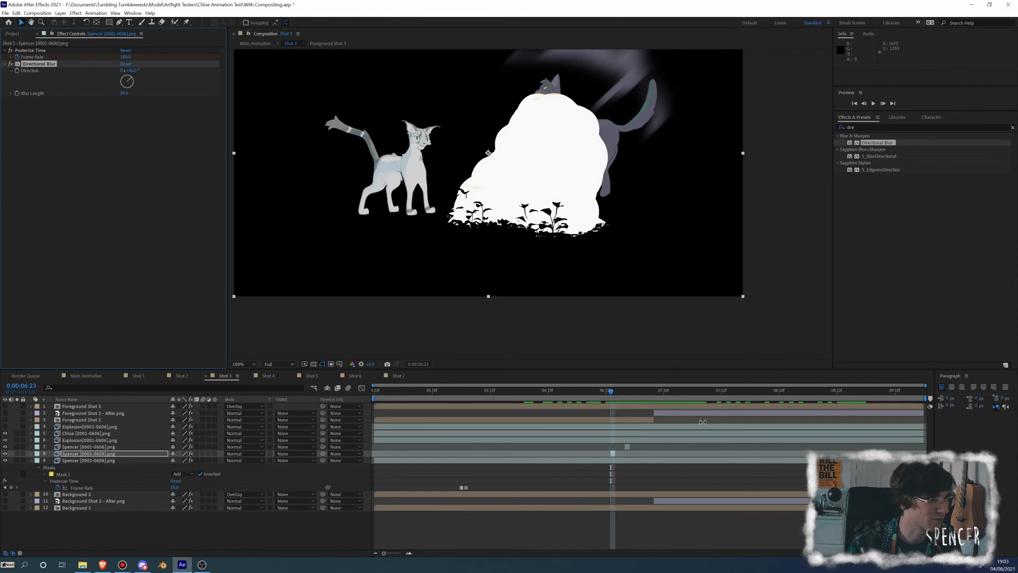
left_click_drag(611, 390, 611, 393)
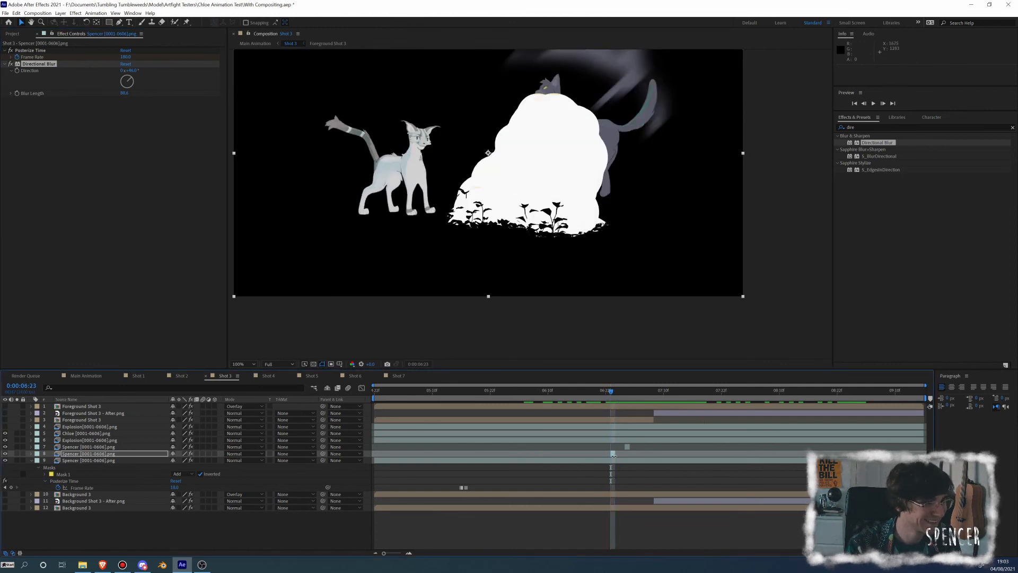
Move the one-frame blurred grey cat segment to 0:00:06:23, increase its Posterize Time frame rate, and play back the launch from 0:00:06:16
left_click(615, 392)
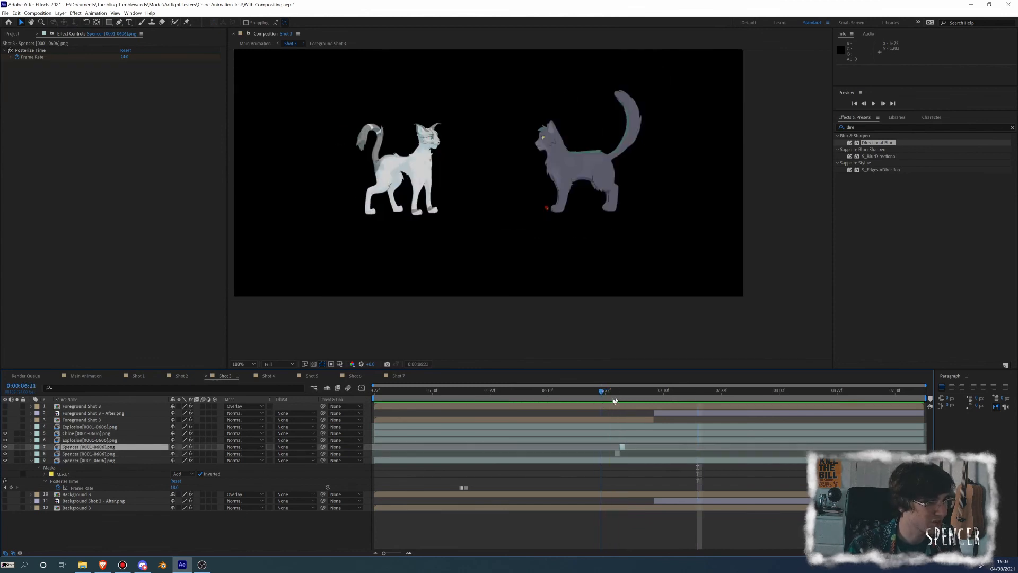
mouse_move(614, 400)
left_mouse_down()
mouse_move(627, 398)
mouse_move(612, 403)
left_mouse_up()
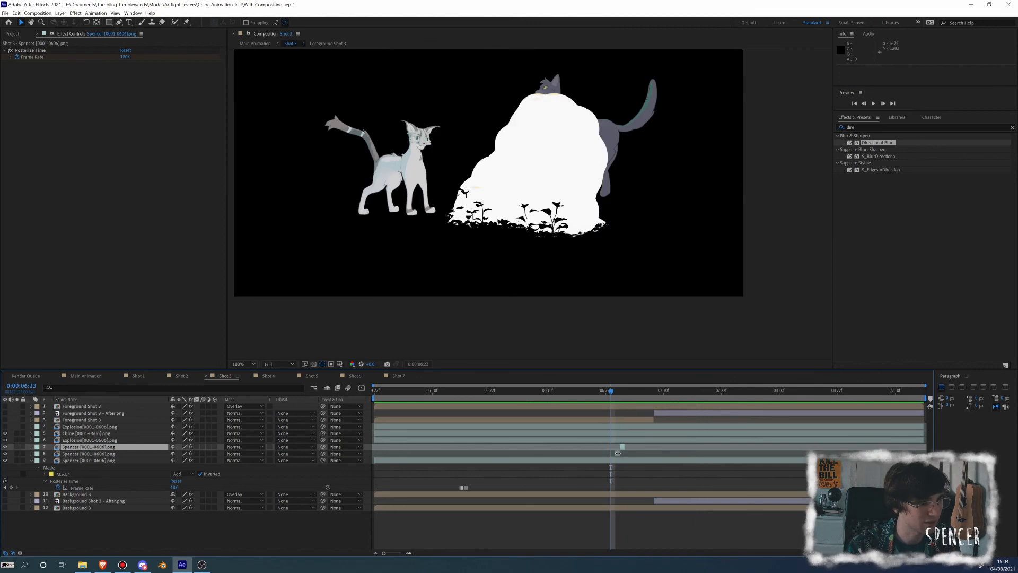
left_click_drag(618, 455, 614, 451)
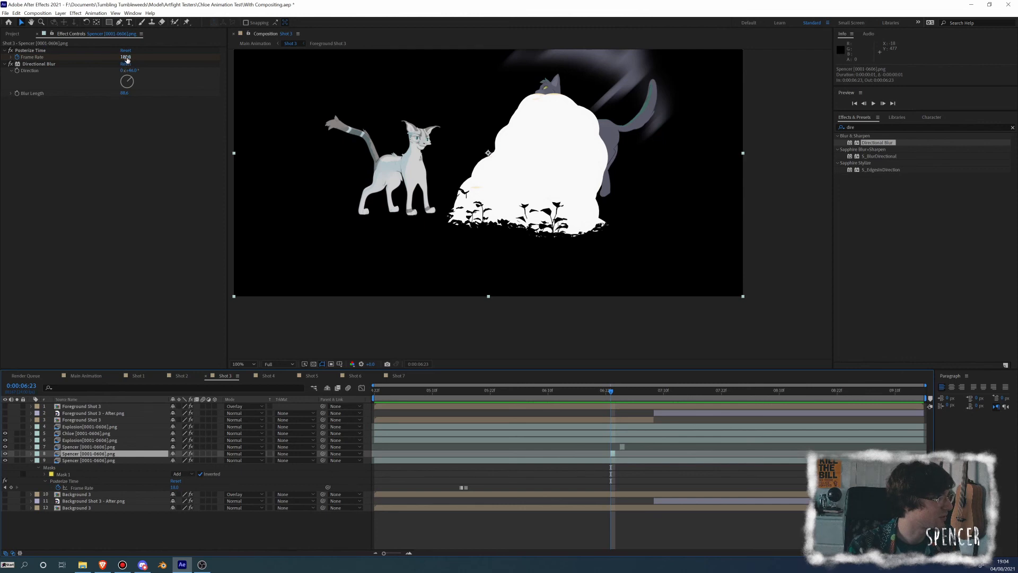
left_click_drag(125, 56, 146, 56)
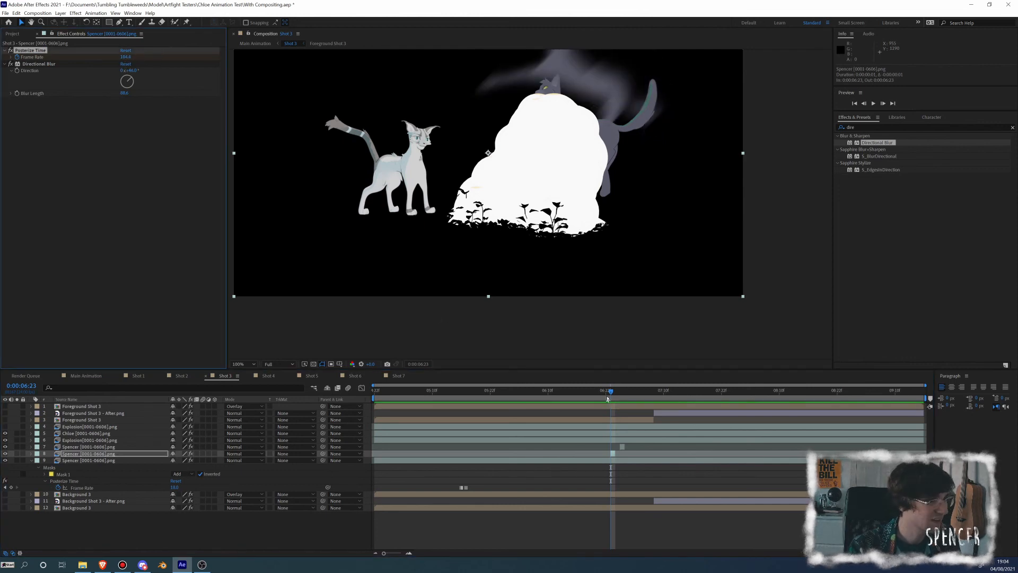
left_click_drag(611, 394, 578, 400)
key("space")
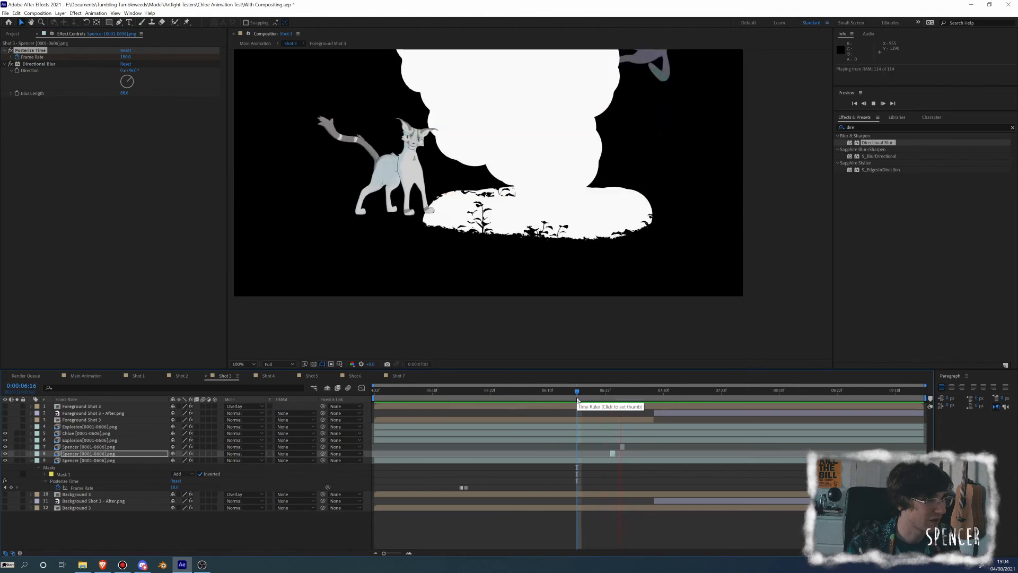
Copy the Directional Blur effect from the 0:00:06:23 grey cat segment onto the one-frame grey cat segment at 0:00:07:01
left_click(611, 398)
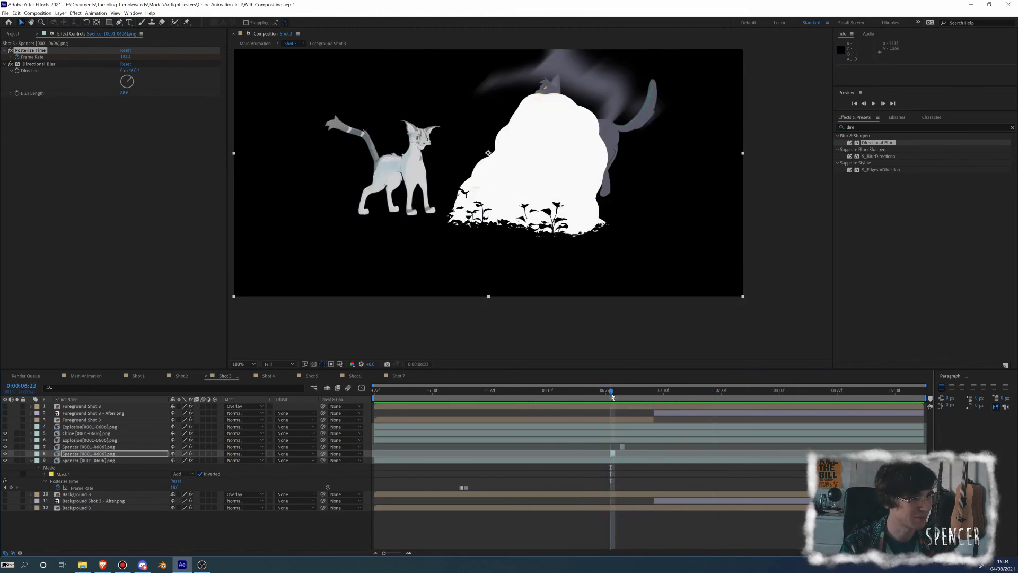
left_click_drag(612, 397, 622, 398)
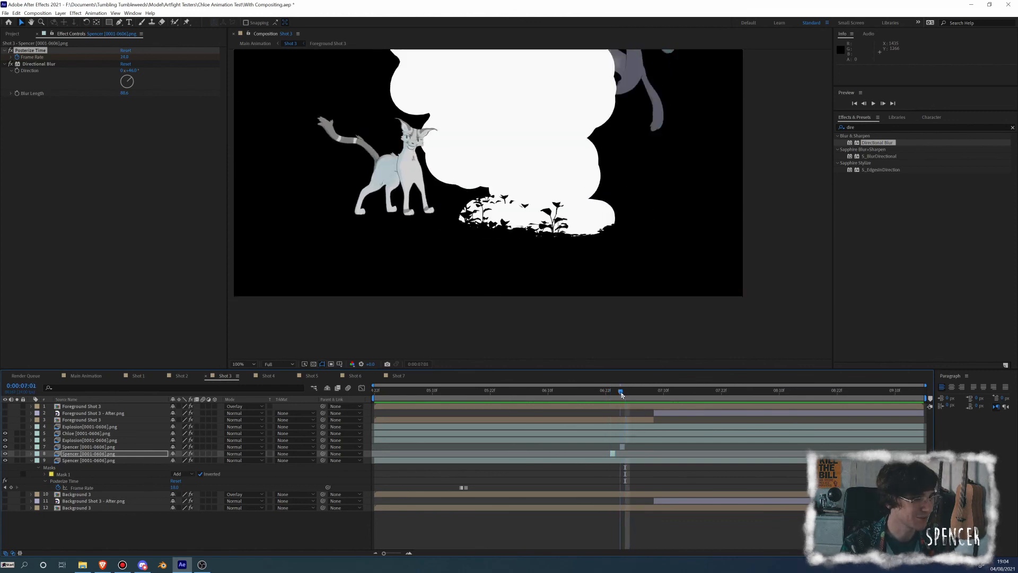
left_click(624, 447)
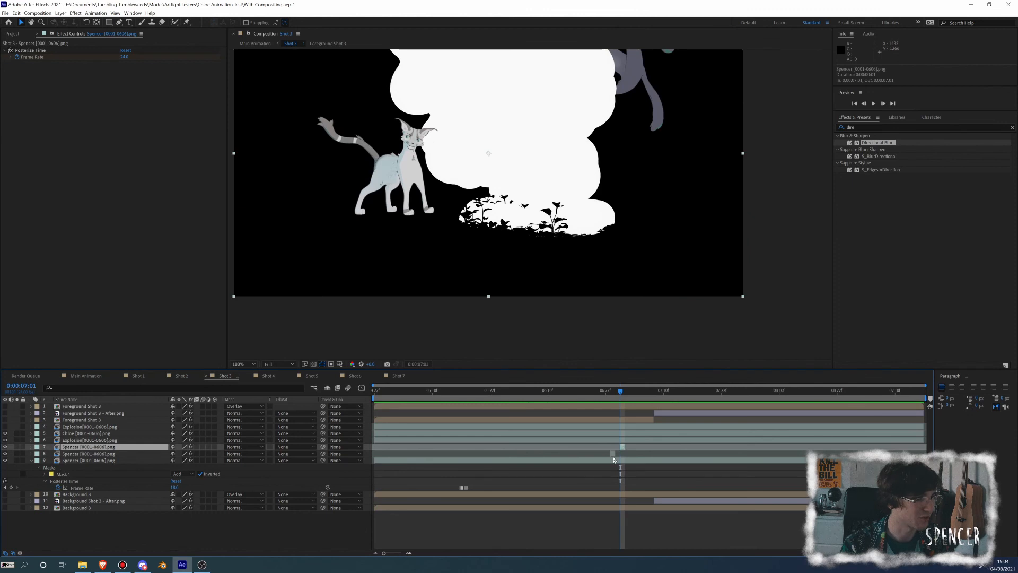
left_click(614, 454)
left_click(36, 65)
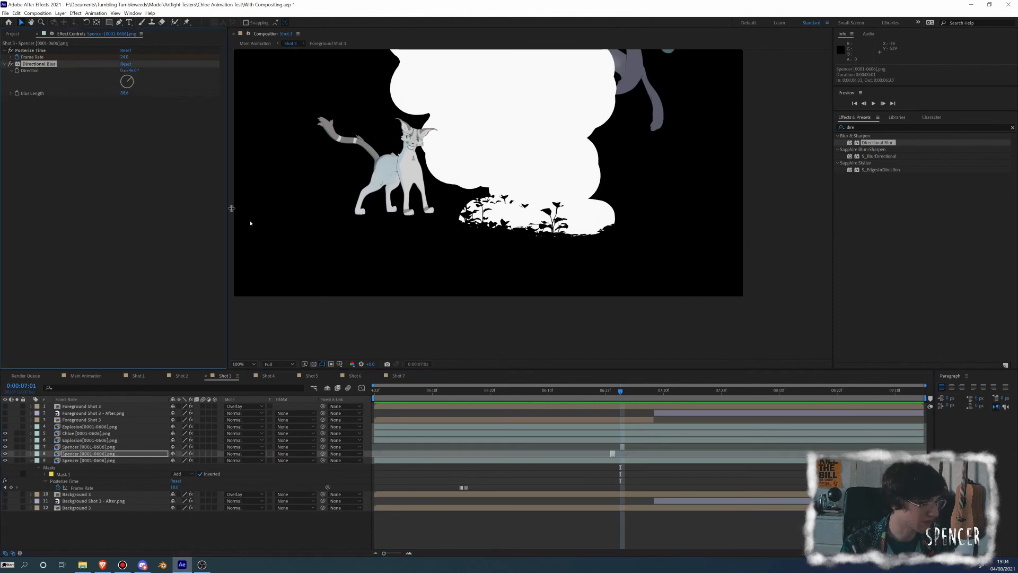
left_click(622, 447)
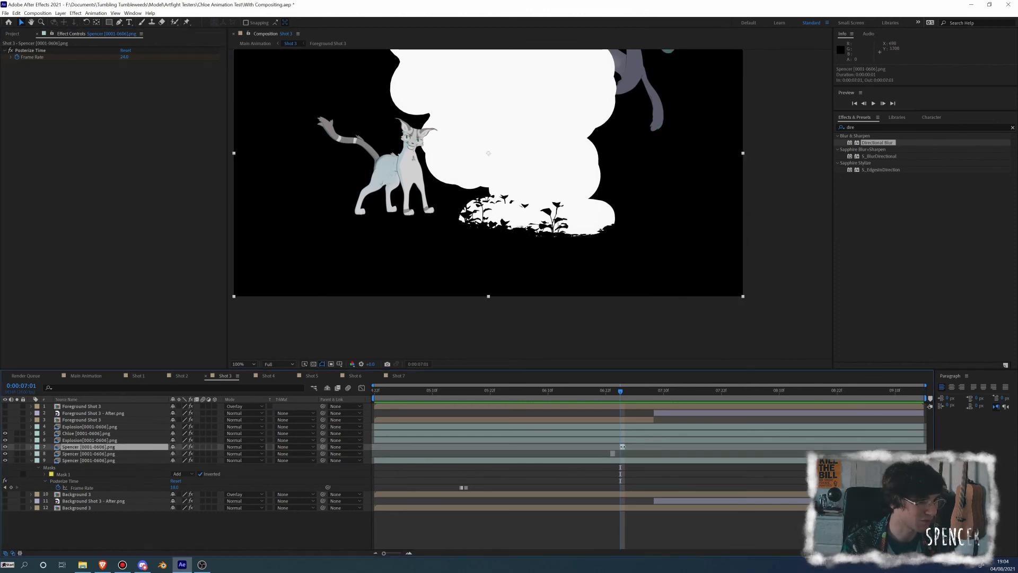
key("ctrl+v")
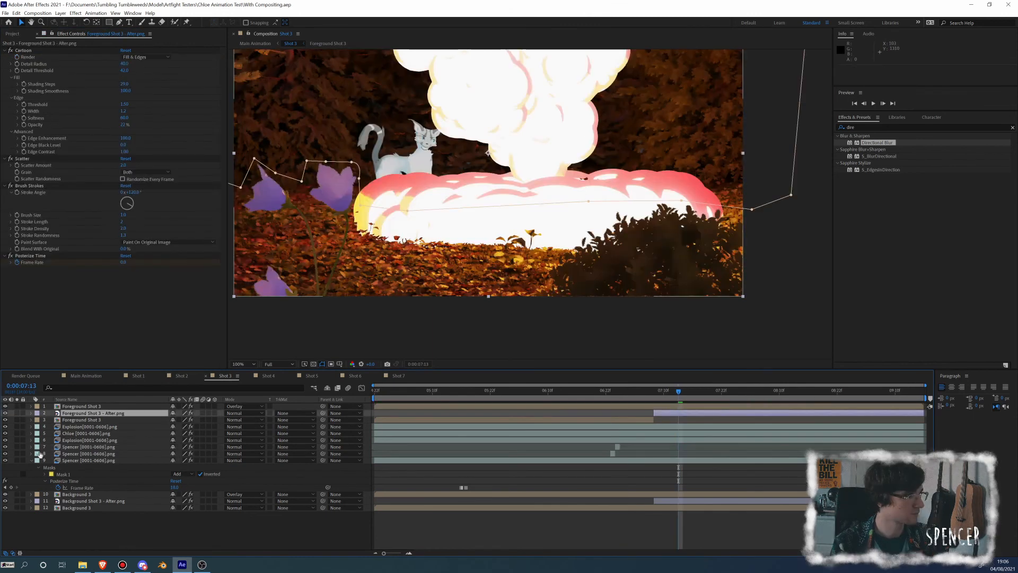
Collapse the main grey cat layer's properties and examine the white cat, explosion and stylized forest together at 0:00:07:13
left_click(30, 461)
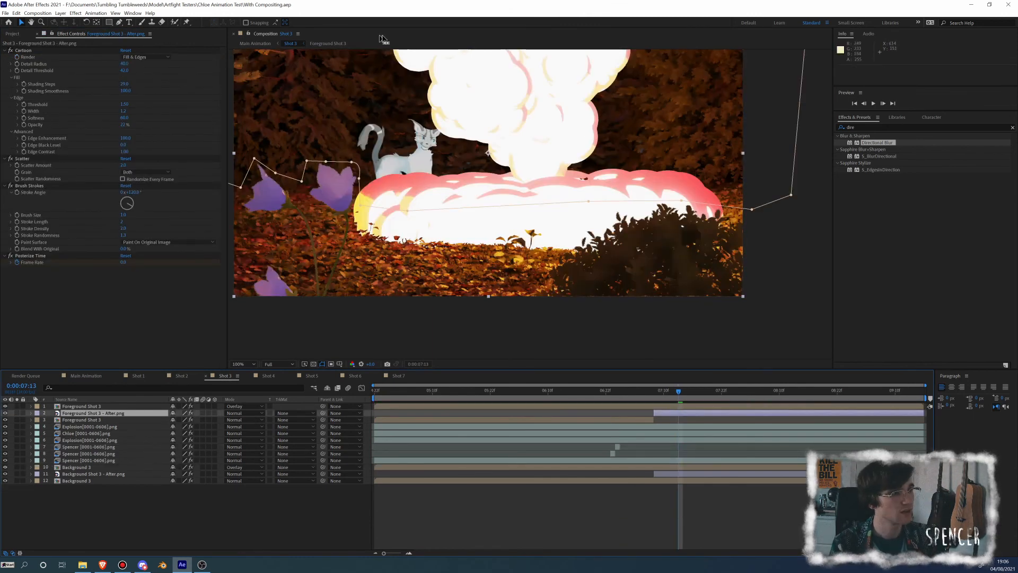
key("h")
left_click_drag(398, 199, 447, 258)
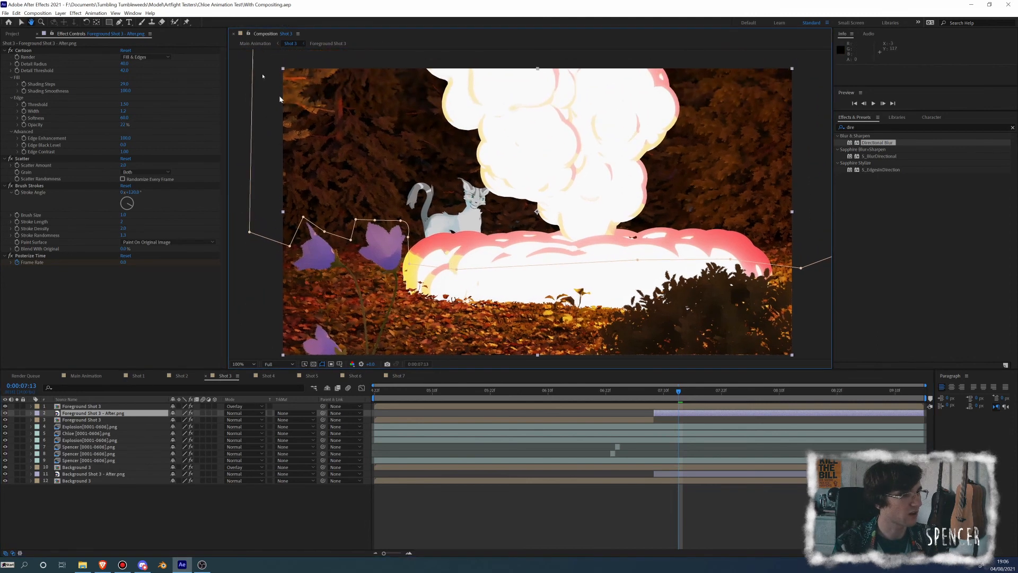
key("v")
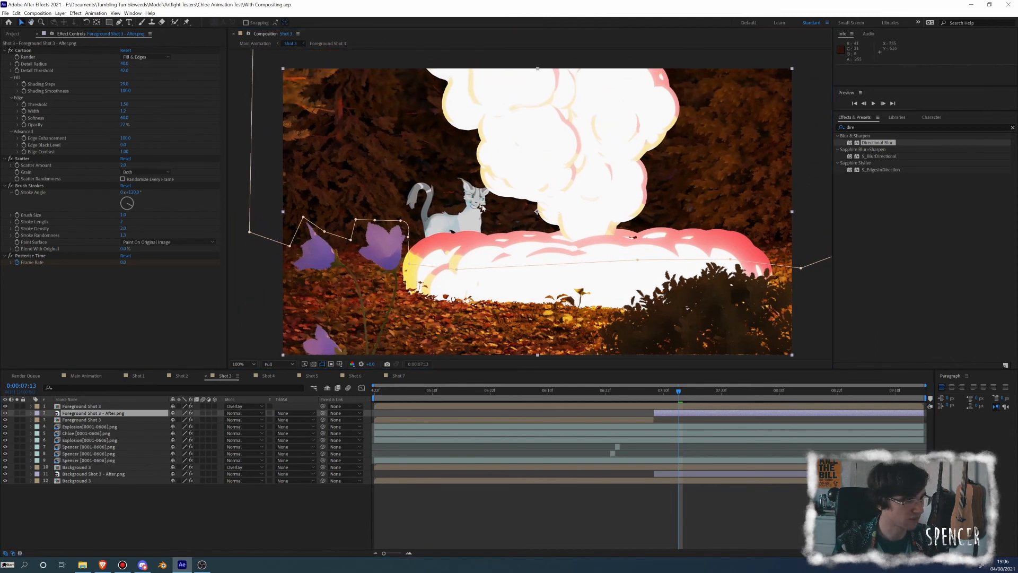
scroll(482, 207, "up", 1)
key("h")
left_click_drag(370, 87, 458, 110)
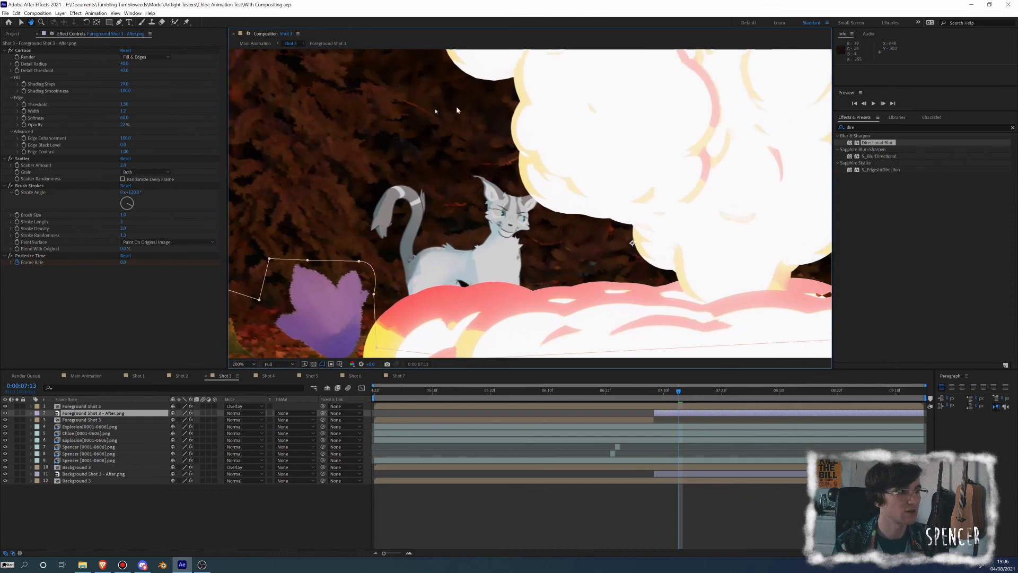
scroll(529, 215, "down", 1)
key("v")
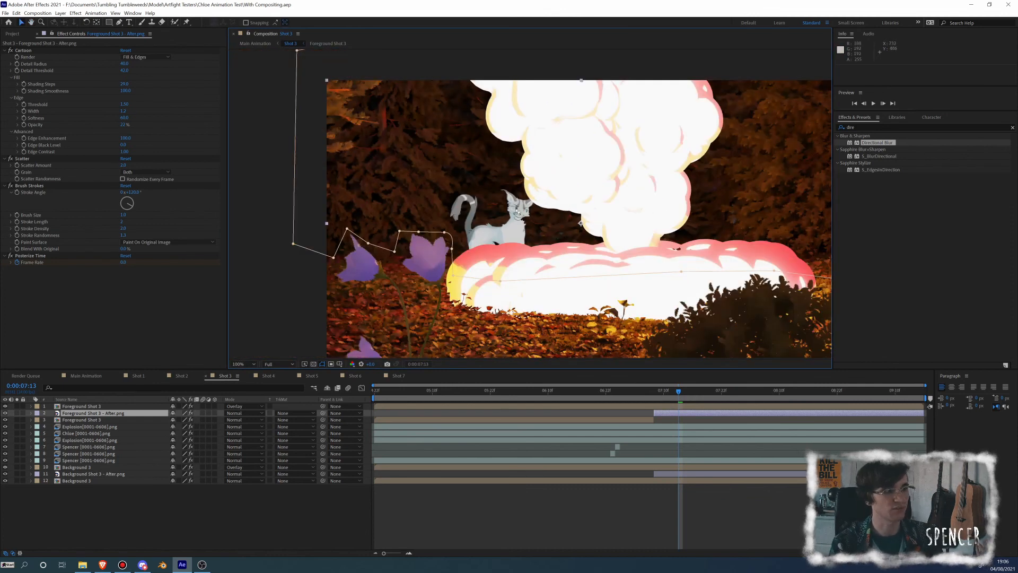
left_click_drag(531, 215, 428, 194)
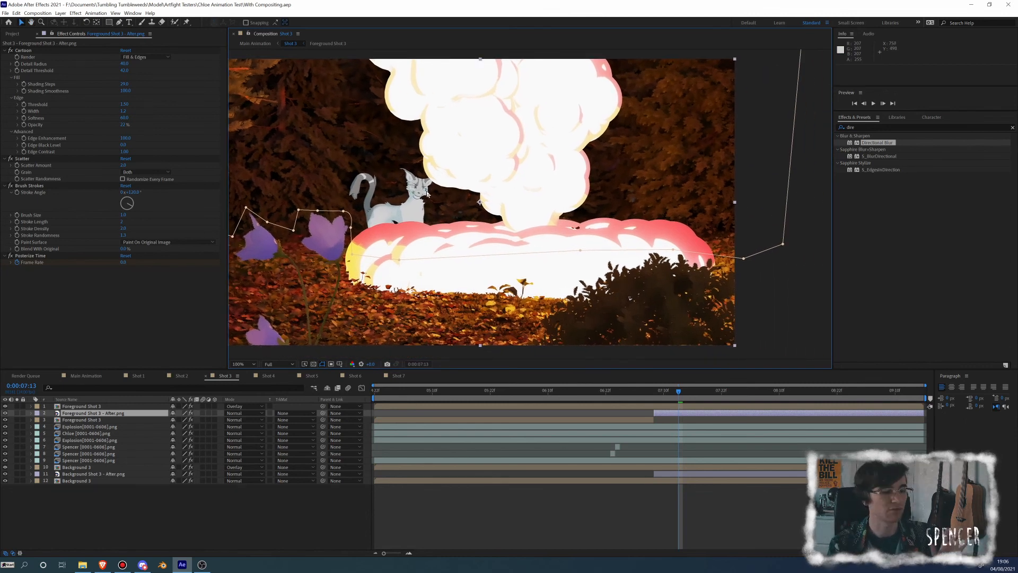
left_click_drag(420, 198, 454, 199)
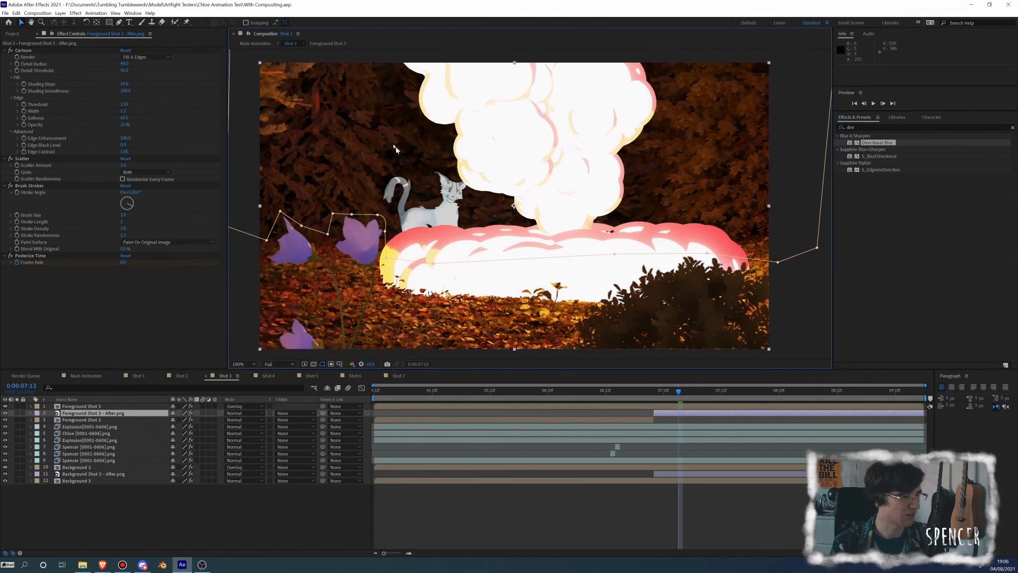